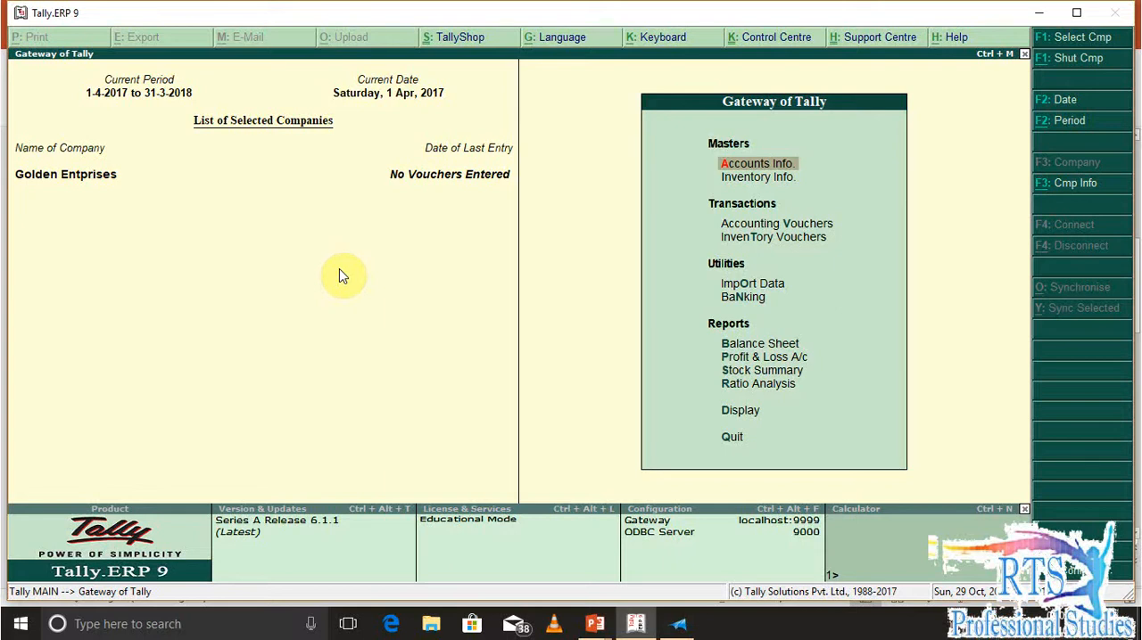
Switch to the XPS Viewer document and read question Q1 with its table of raw materials for pressure cooker manufacture
{"action": "key", "text": "alt+Tab"}
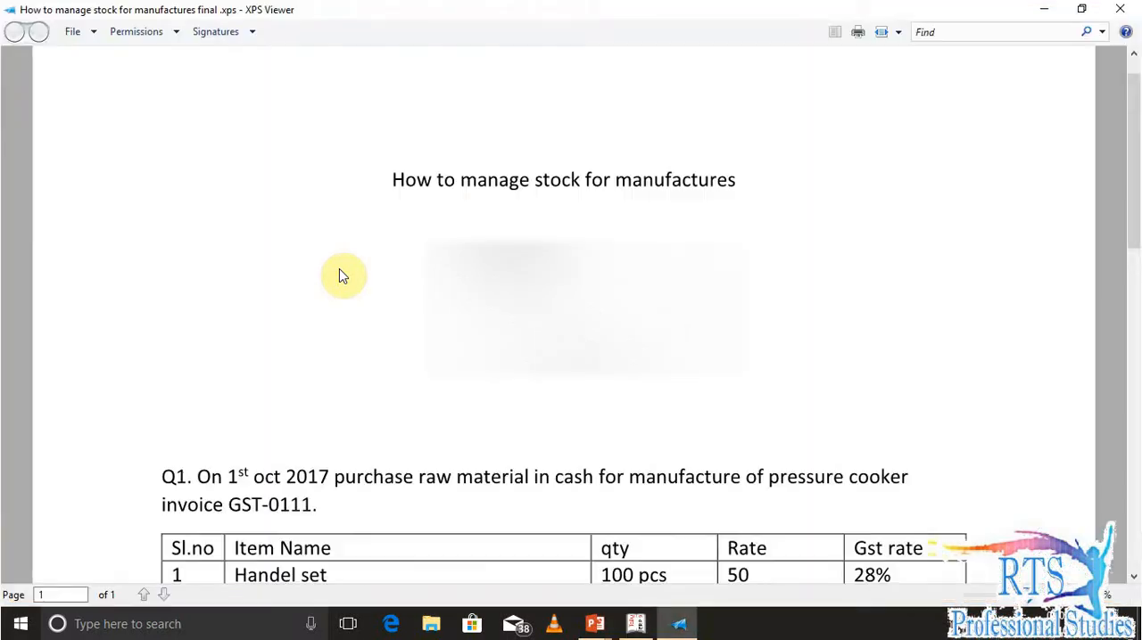
{"action": "scroll", "coordinate": [336, 297], "scroll_direction": "down", "scroll_amount": 4}
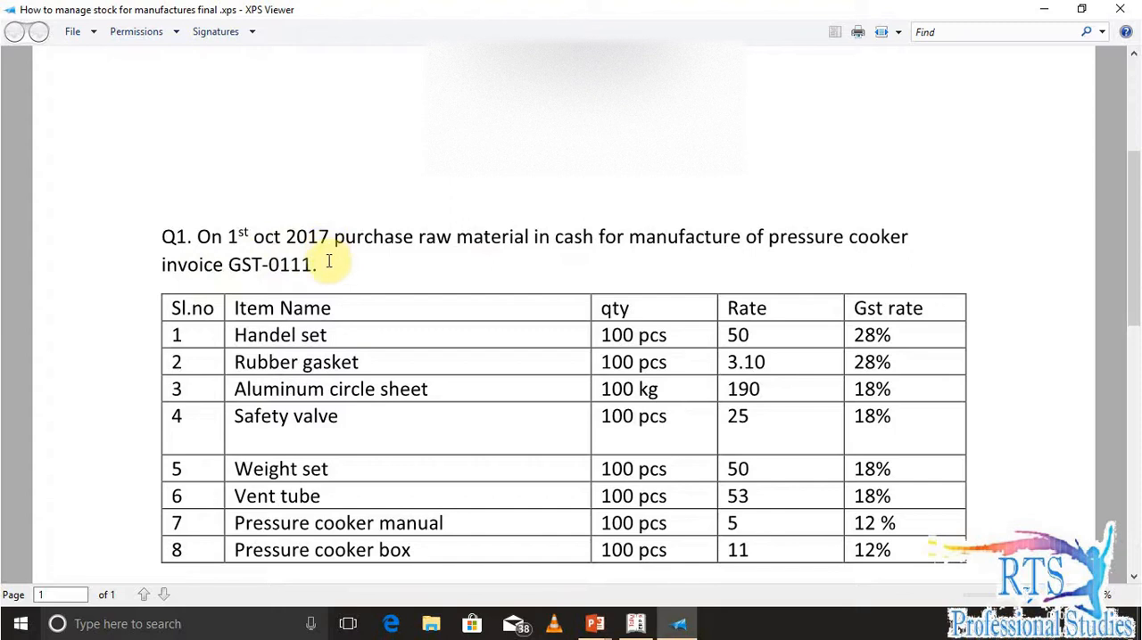
{"action": "scroll", "coordinate": [323, 309], "scroll_direction": "down", "scroll_amount": 1}
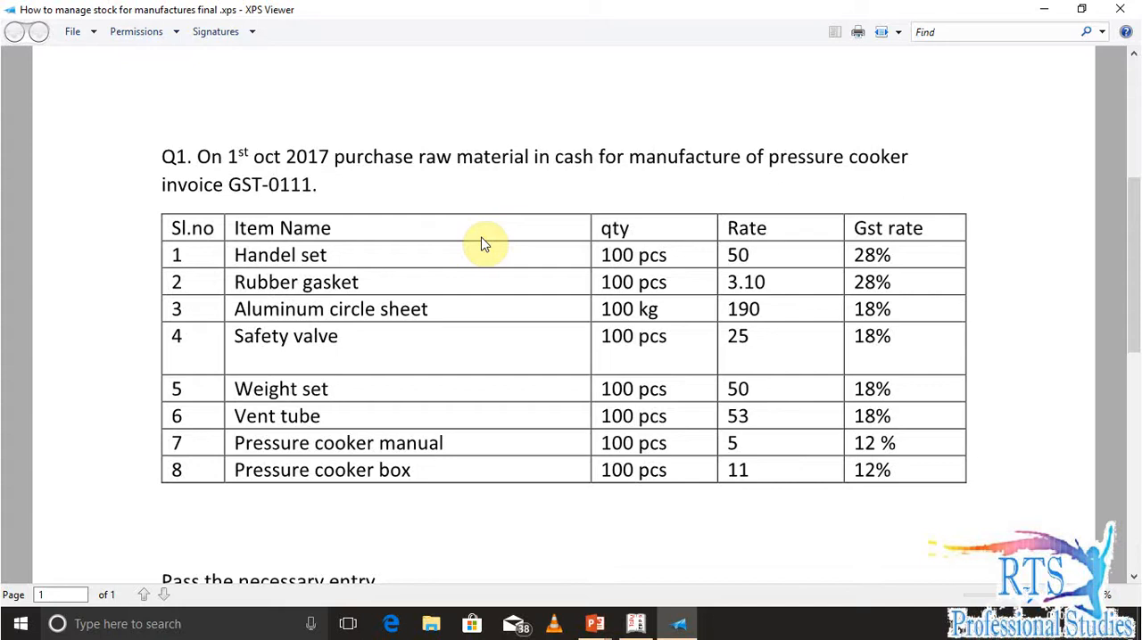
Switch back to Tally.ERP 9 and start creating a single stock group named Raw Materials
{"action": "key", "text": "alt+Tab"}
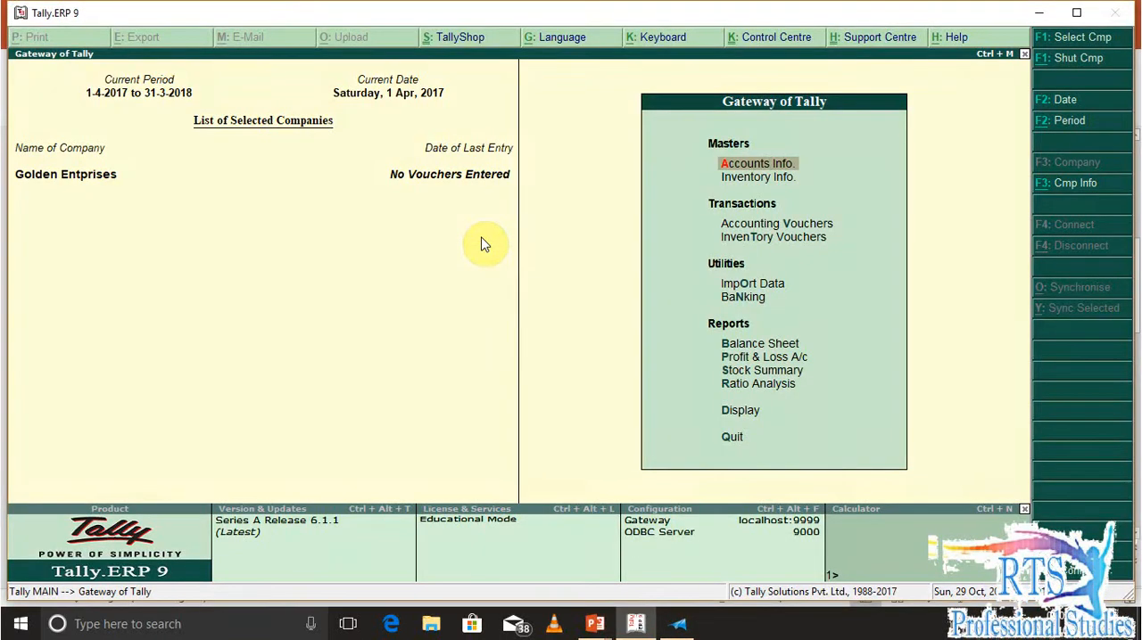
{"action": "key", "text": "Return"}
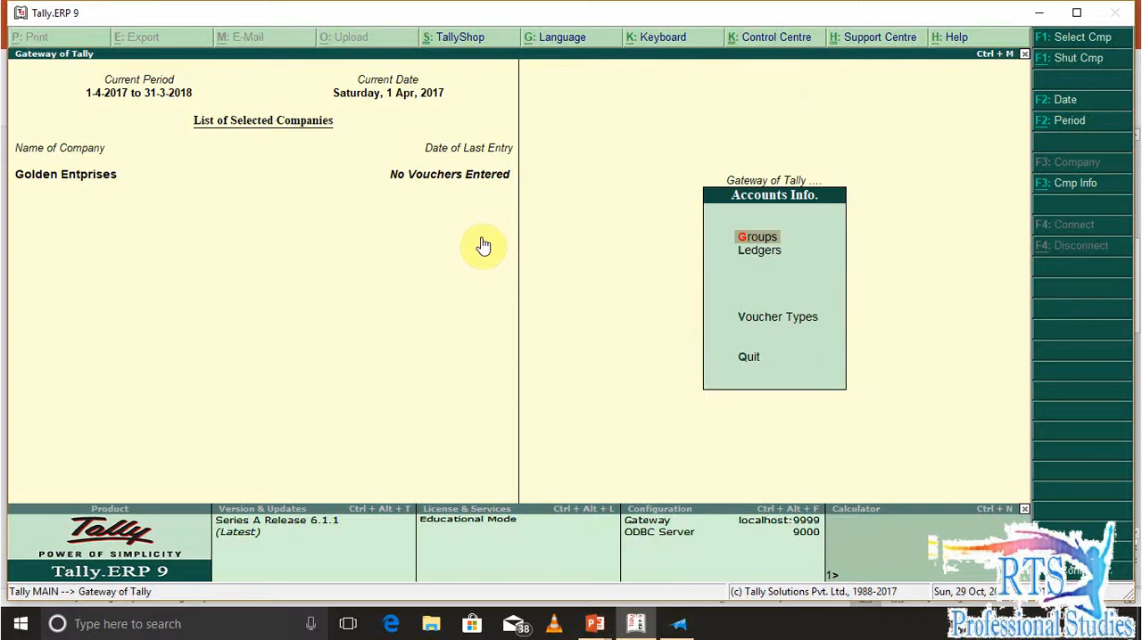
{"action": "key", "text": "Escape"}
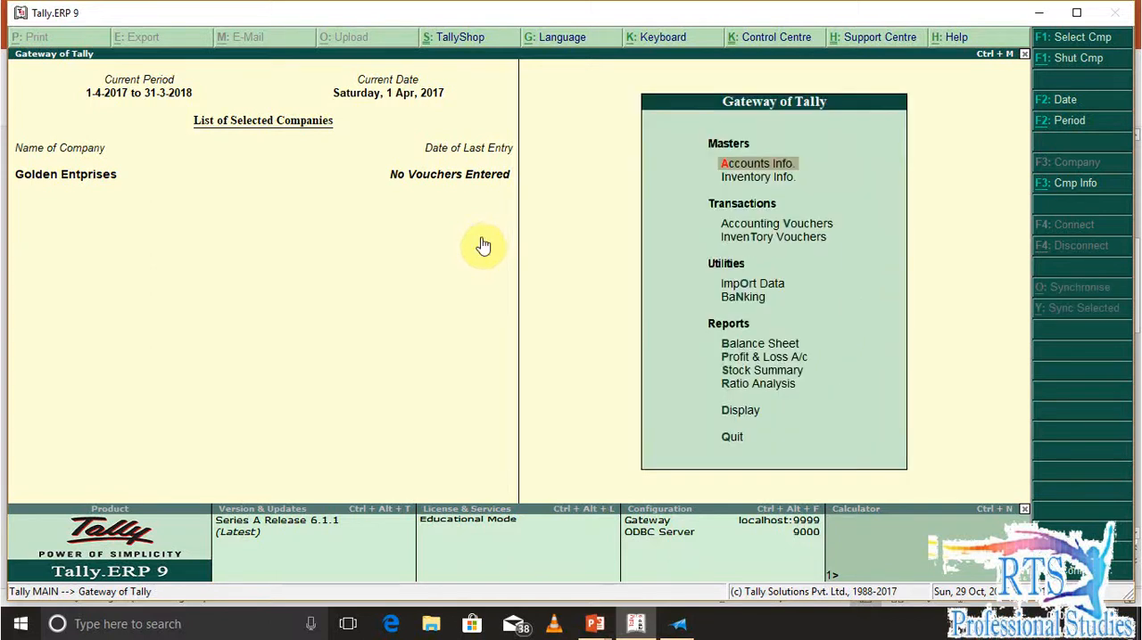
{"action": "key", "text": "i"}
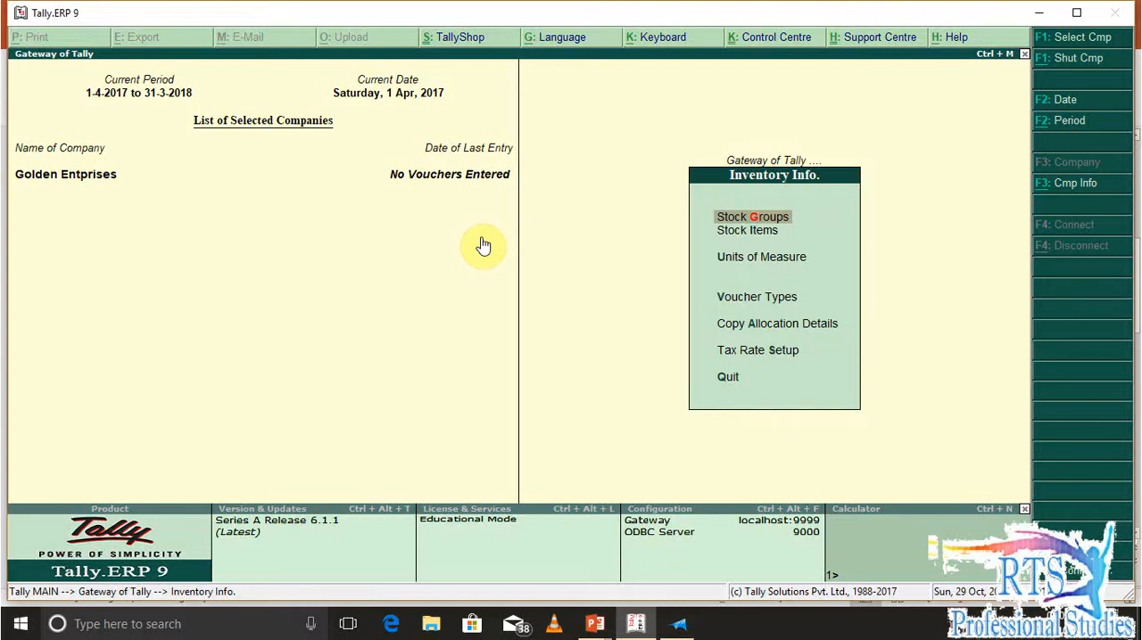
{"action": "key", "text": "g"}
{"action": "key", "text": "Return"}
{"action": "type", "text": "Raw Materials"}
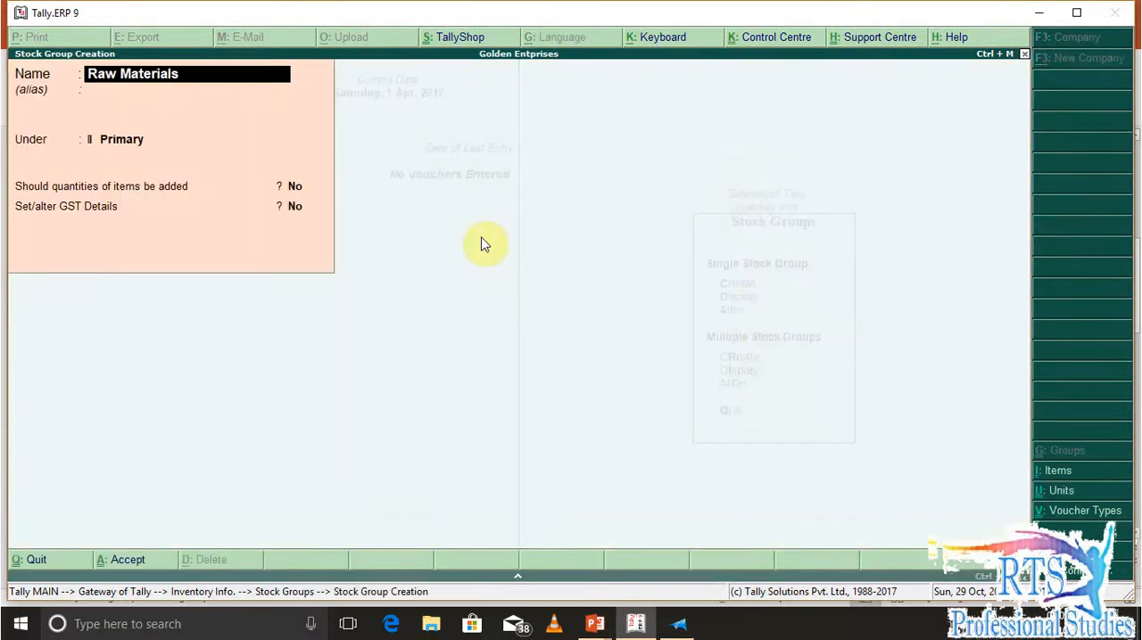
Save the stock group under Primary with quantity addition and GST details left at No, and return to the Gateway of Tally
{"action": "key", "text": "Return"}
{"action": "key", "text": "Return"}
{"action": "key", "text": "Return"}
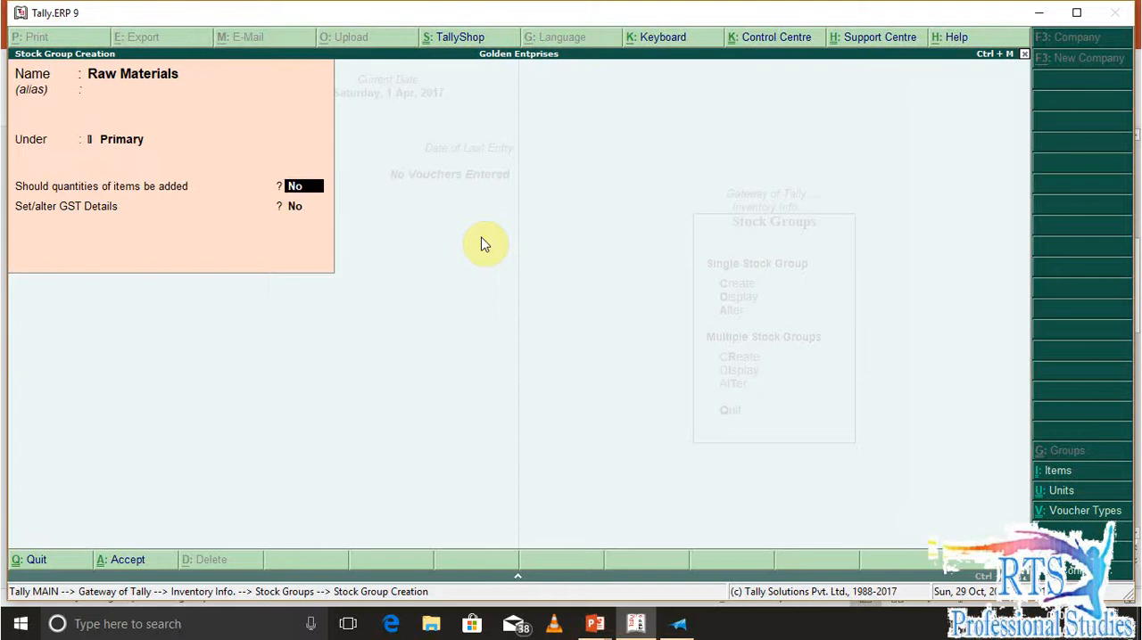
{"action": "key", "text": "Return"}
{"action": "key", "text": "Return"}
{"action": "key", "text": "Return"}
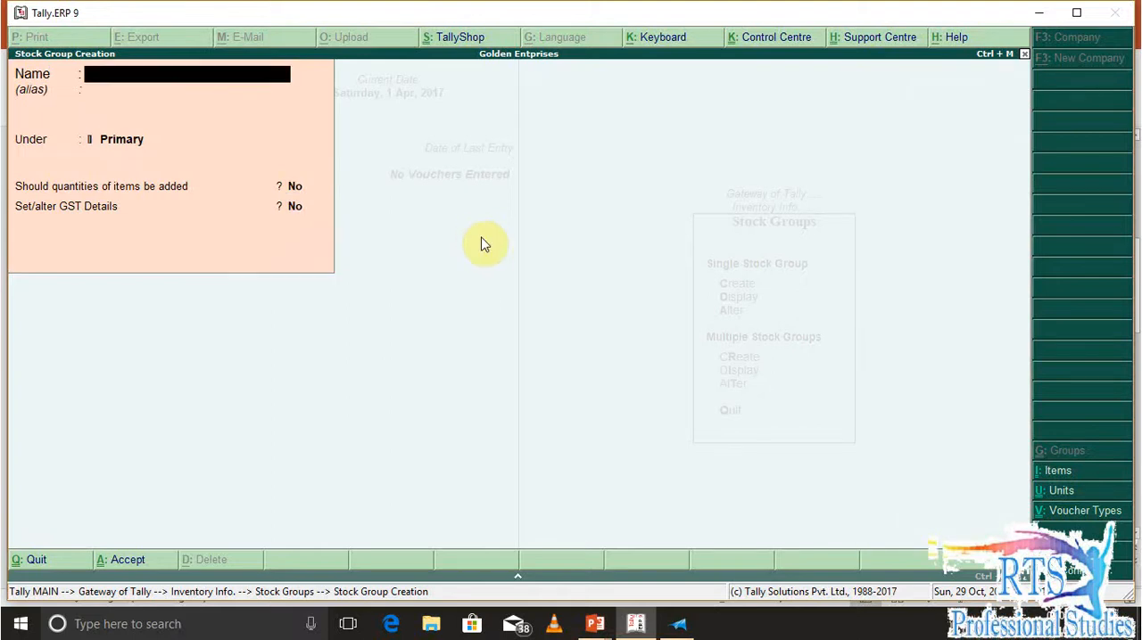
{"action": "key", "text": "Escape"}
{"action": "key", "text": "Escape"}
{"action": "key", "text": "Escape"}
{"action": "key", "text": "Escape"}
{"action": "key", "text": "n"}
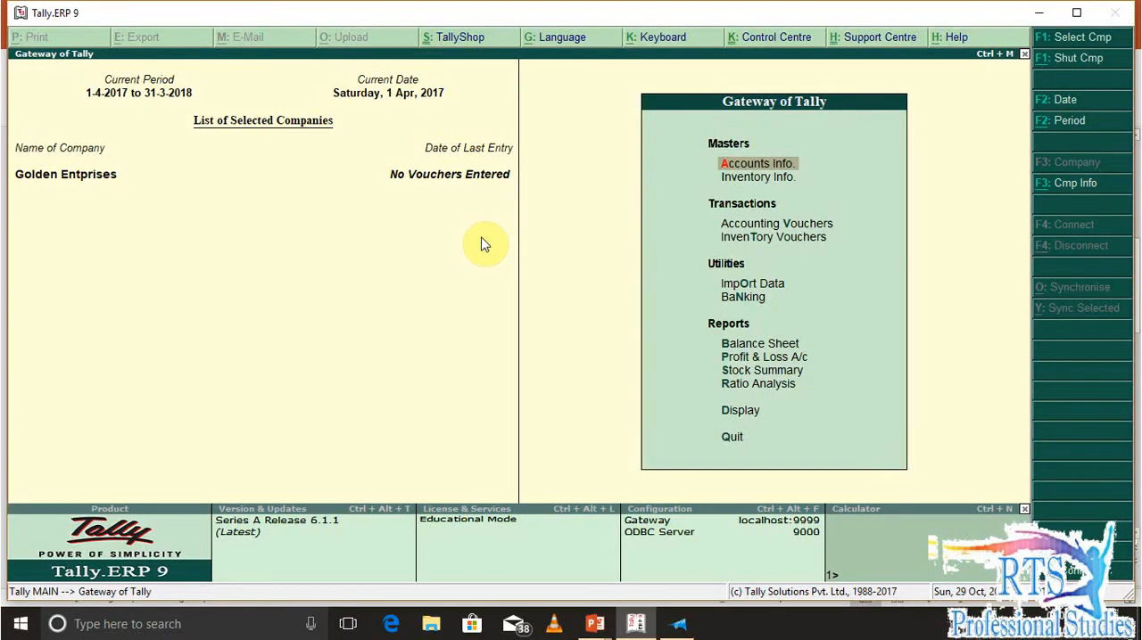
Switch to the XPS Viewer document and reread the Q1 purchase date, invoice and item table
{"action": "key", "text": "alt+Tab"}
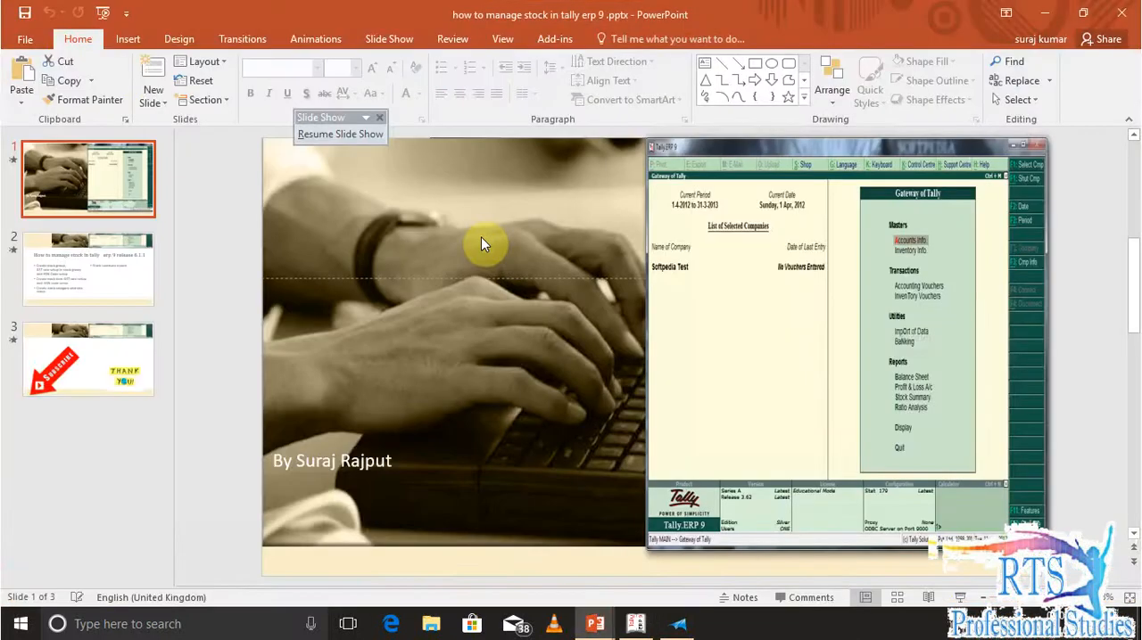
{"action": "key", "text": "alt+Tab"}
{"action": "key", "text": "alt+Tab"}
{"action": "key", "text": "Tab"}
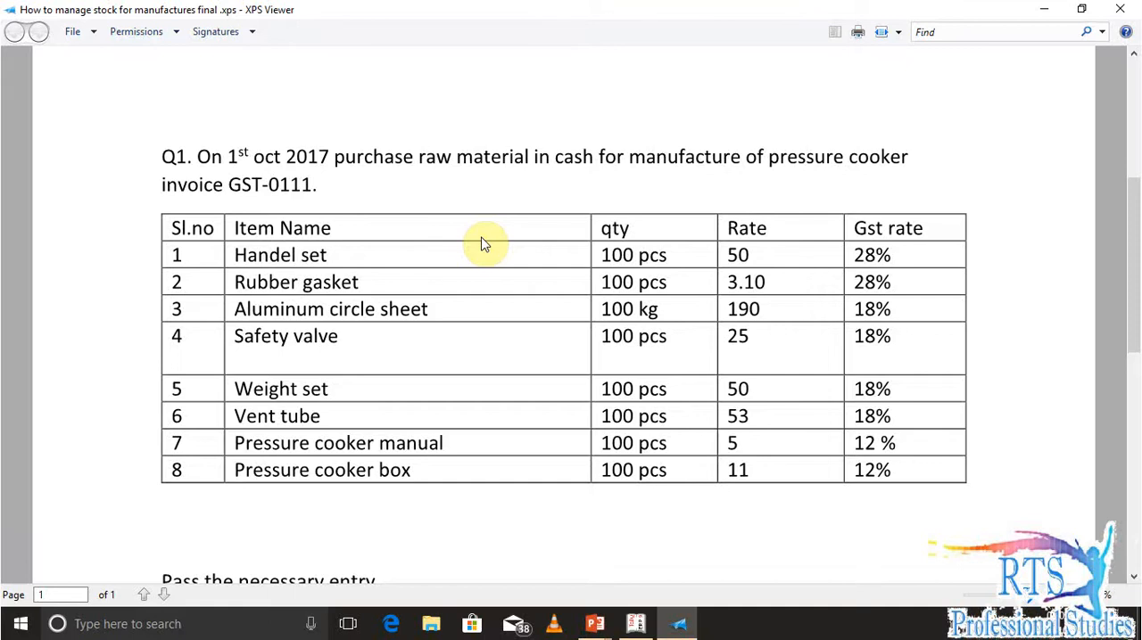
Switch to Tally.ERP 9 and start a purchase voucher dated 1-Oct-2017
{"action": "key", "text": "alt+Tab"}
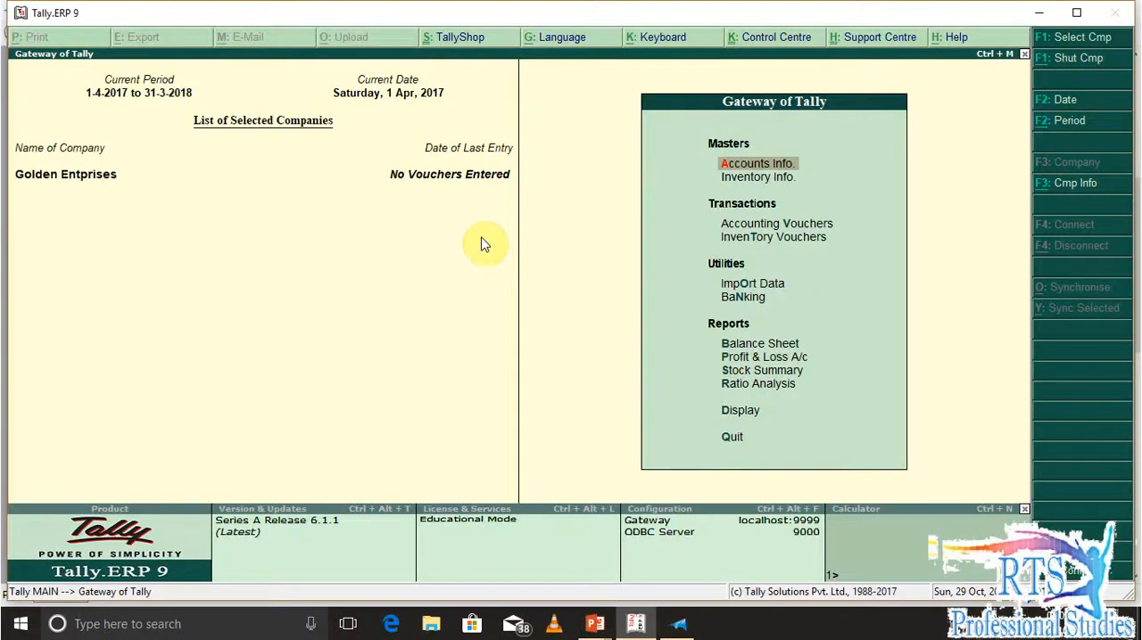
{"action": "key", "text": "v"}
{"action": "key", "text": "F2"}
{"action": "type", "text": "1-10"}
{"action": "key", "text": "Return"}
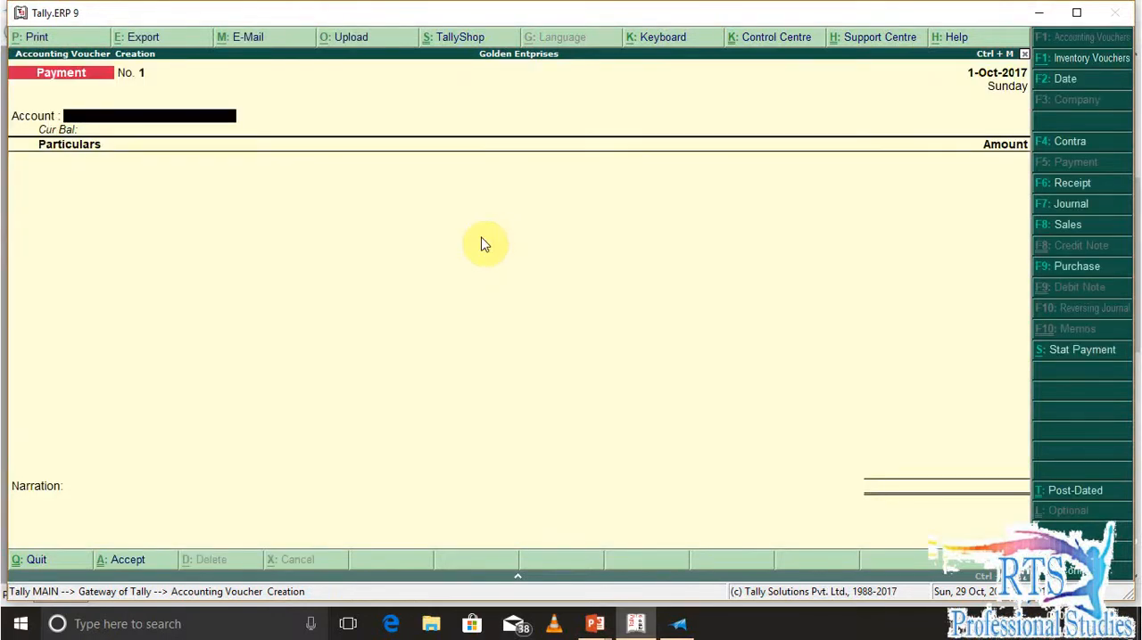
{"action": "key", "text": "F9"}
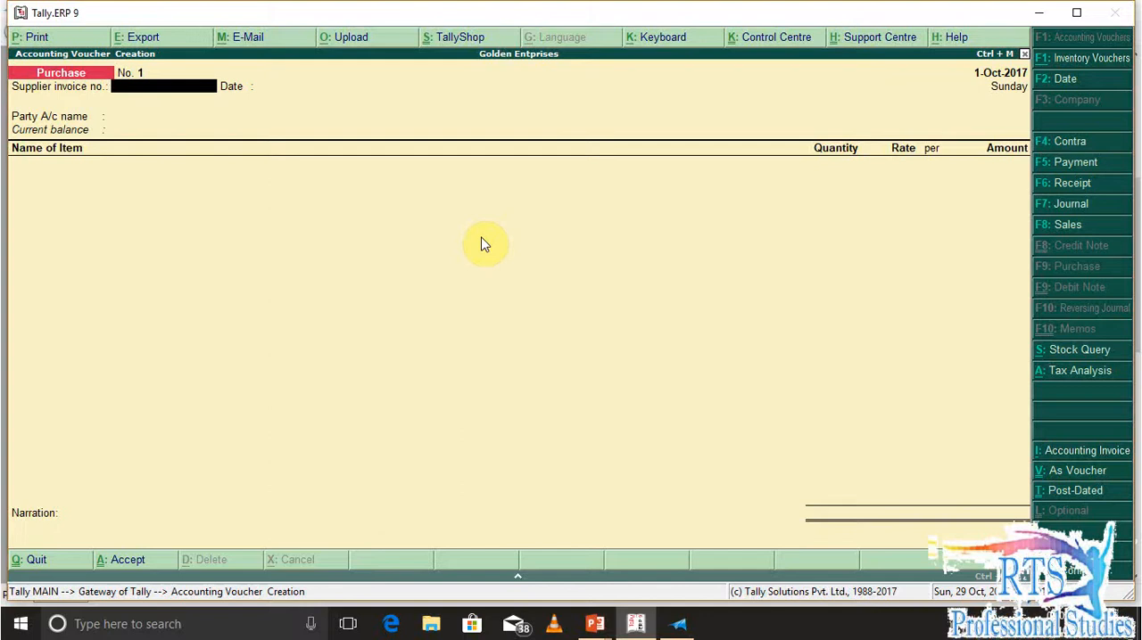
Check the invoice number in the XPS document, enter supplier invoice GST0111 dated 1-Oct-2017, and choose Cash as the party account
{"action": "key", "text": "alt+Tab"}
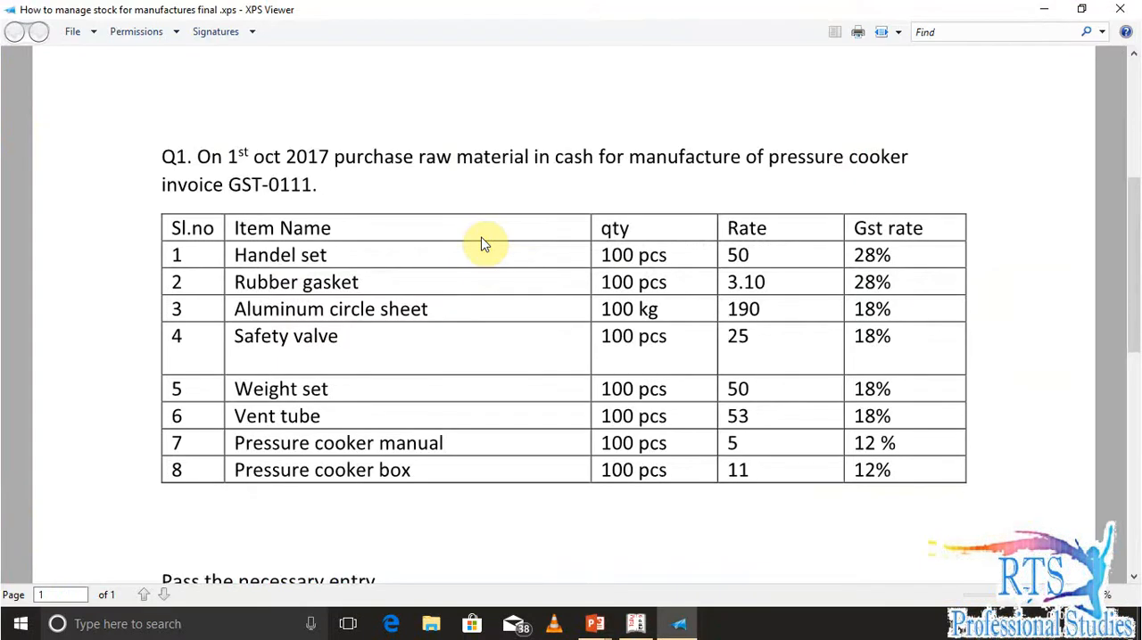
{"action": "key", "text": "alt+Tab"}
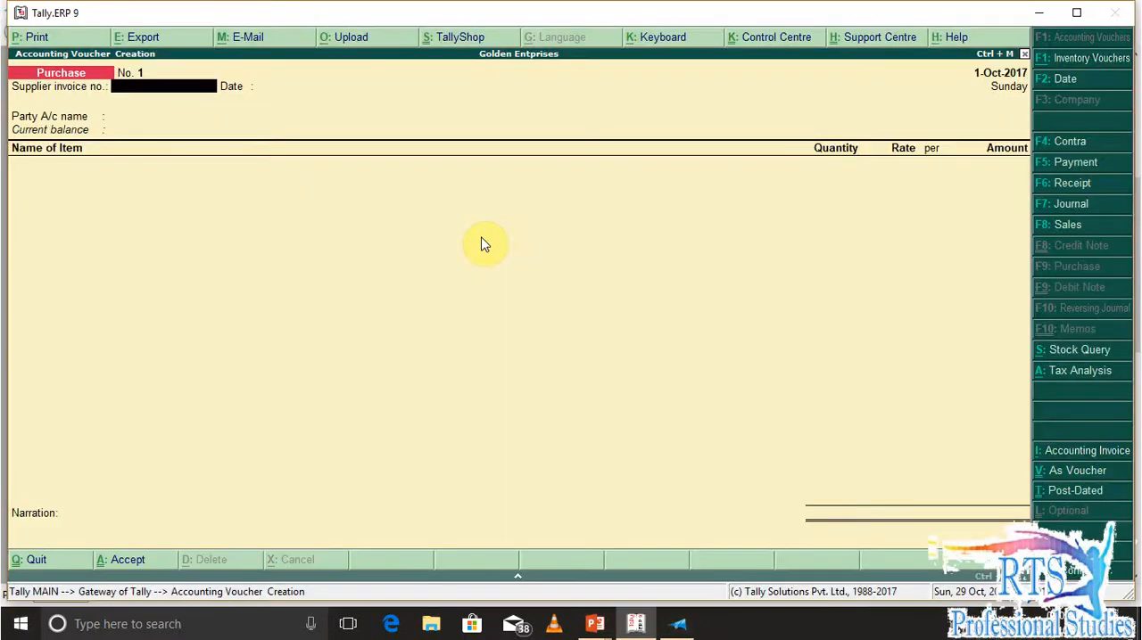
{"action": "type", "text": "GST0111"}
{"action": "key", "text": "Return"}
{"action": "key", "text": "Return"}
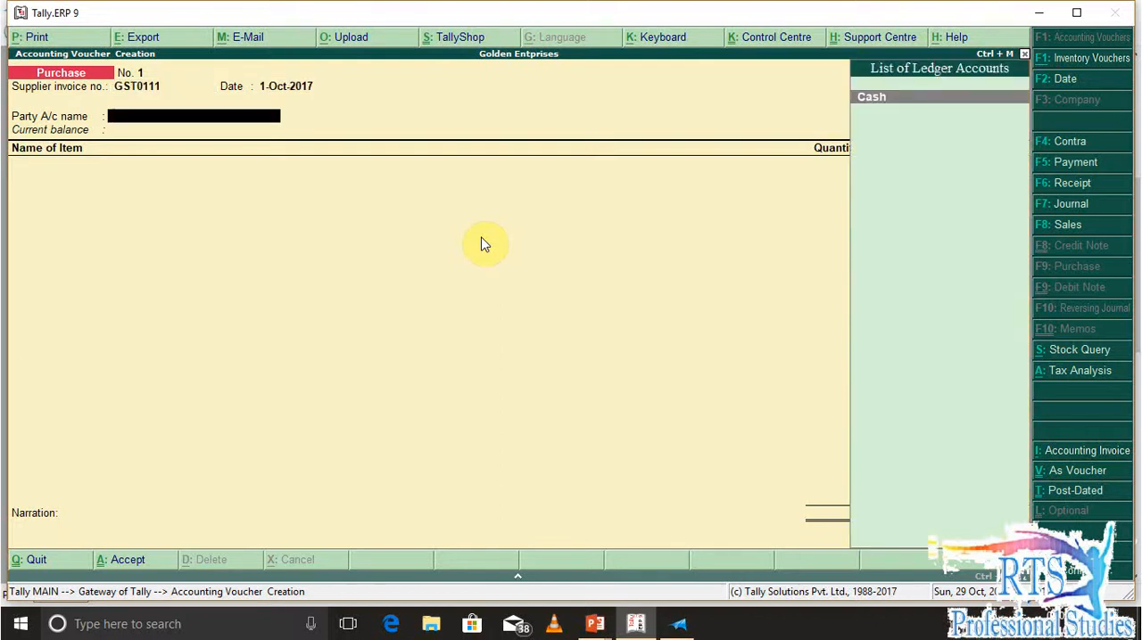
{"action": "key", "text": "Return"}
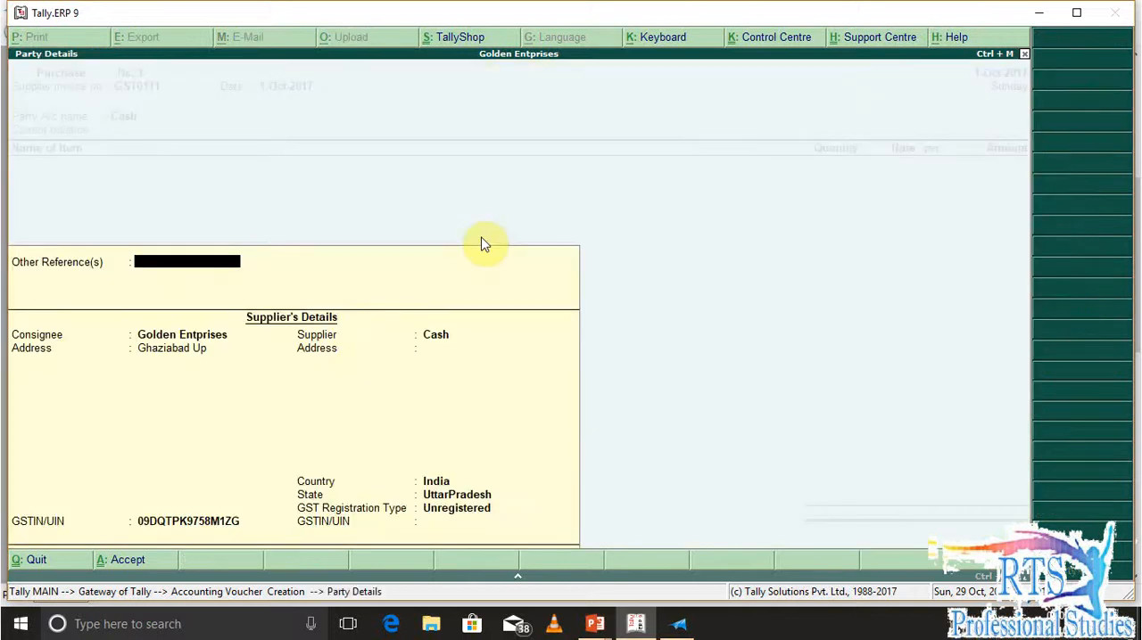
{"action": "key", "text": "Return"}
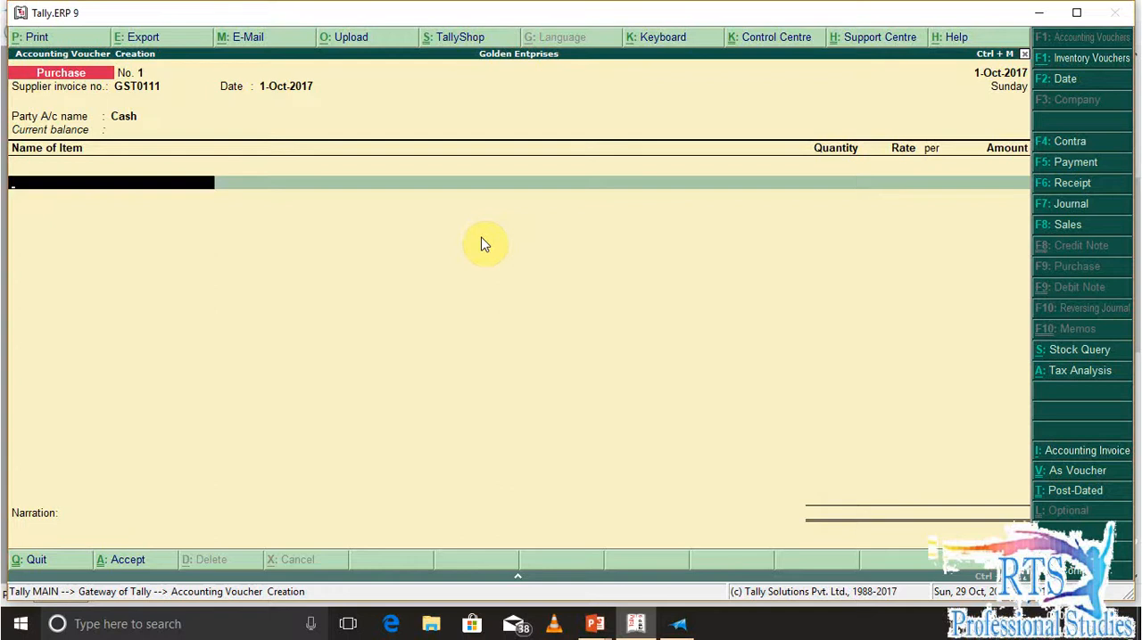
Start a new stock item named Handel Set from the voucher and place it under Raw Materials
{"action": "type", "text": "Ha"}
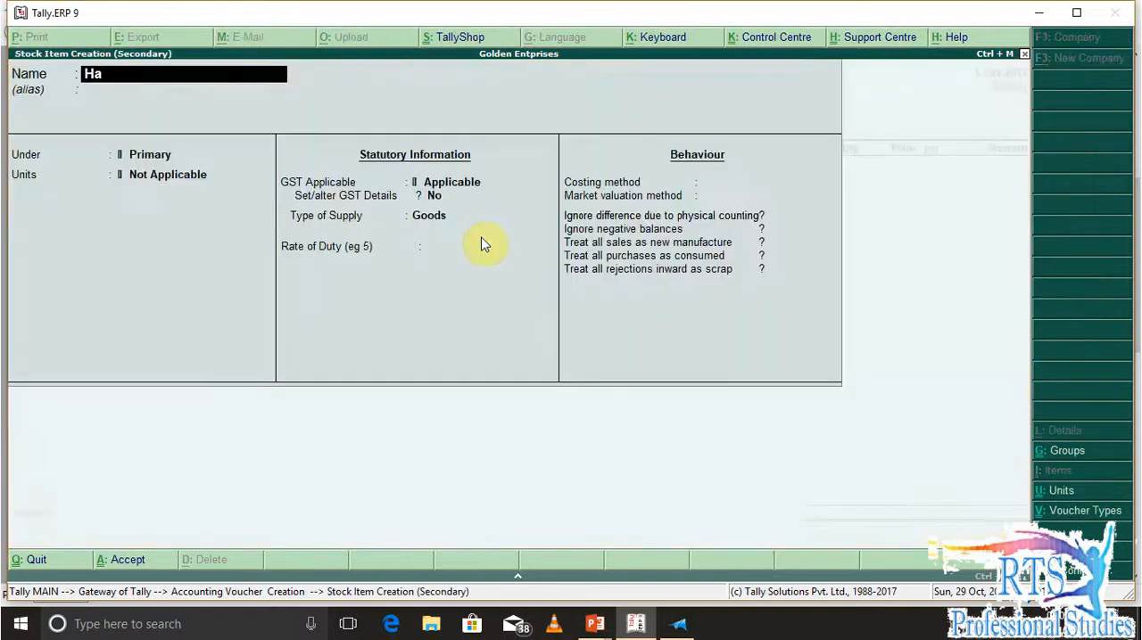
{"action": "type", "text": "ndel Set"}
{"action": "key", "text": "Return"}
{"action": "key", "text": "Return"}
{"action": "key", "text": "Down"}
{"action": "key", "text": "Return"}
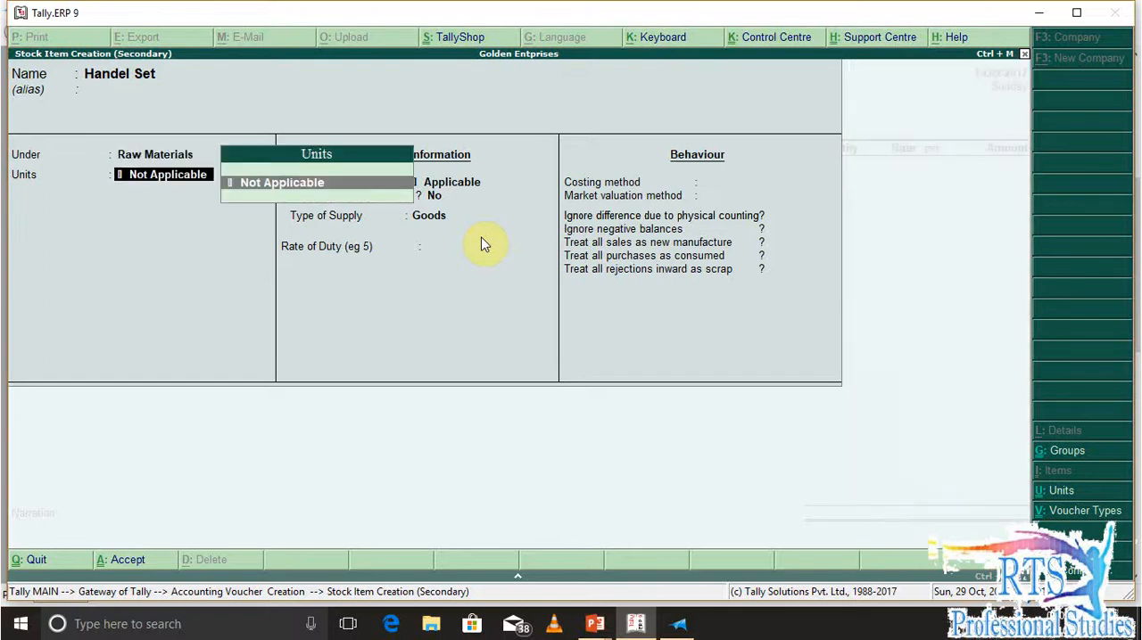
Create the simple unit pcs with quantity code PCS-PIECES and 0 decimal places, and use it for Handel Set without an alternate unit
{"action": "key", "text": "alt+c"}
{"action": "type", "text": "pcs"}
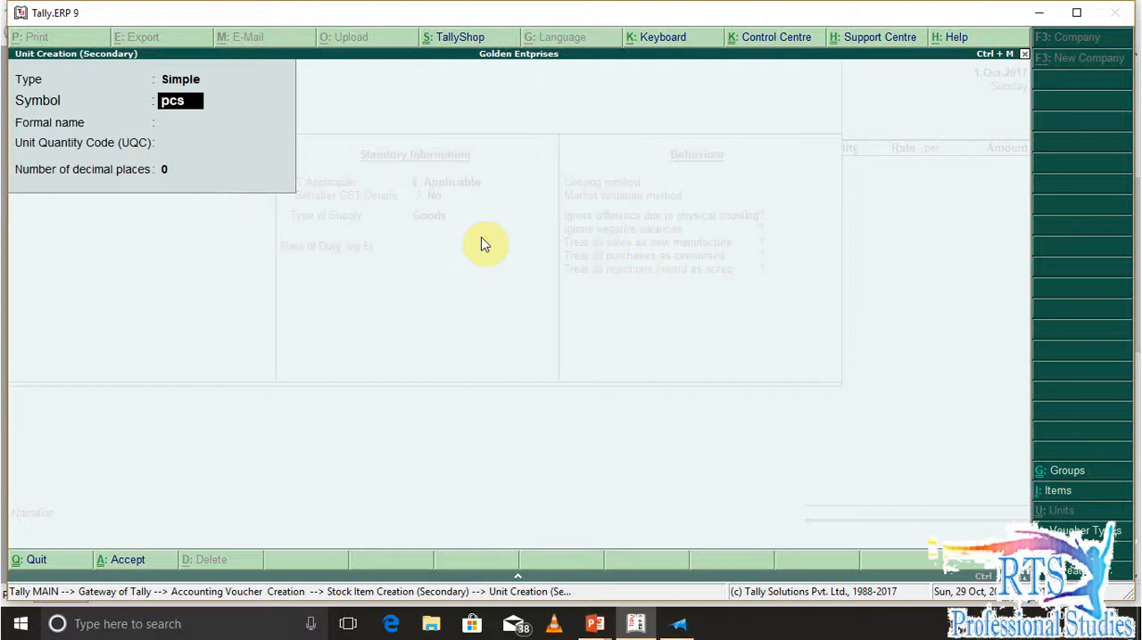
{"action": "key", "text": "Return"}
{"action": "key", "text": "Return"}
{"action": "type", "text": "pcs"}
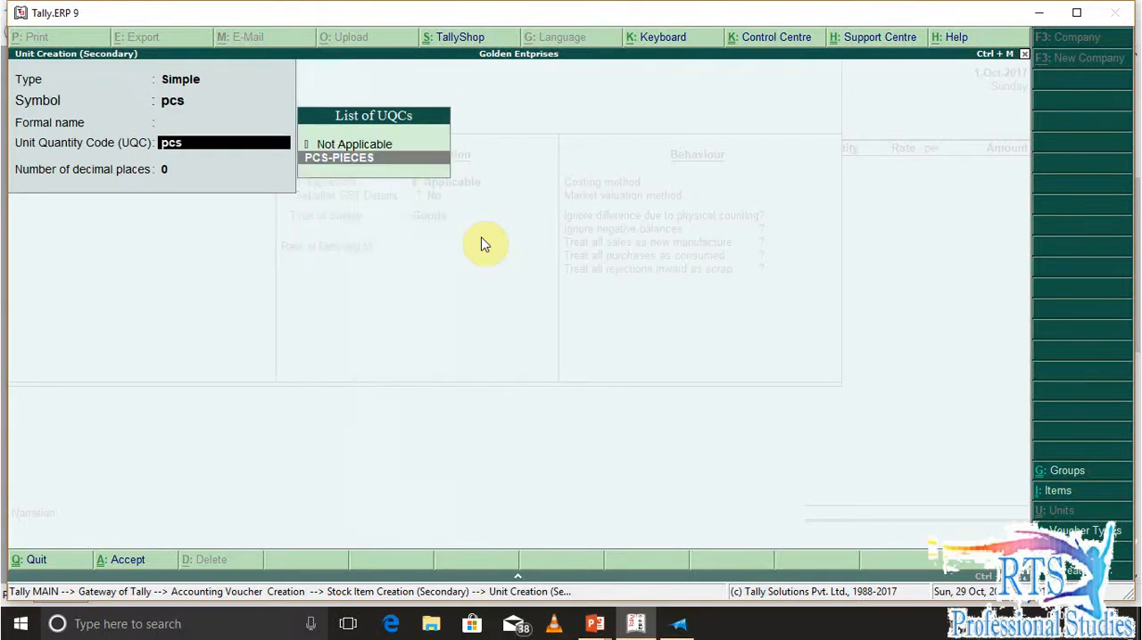
{"action": "key", "text": "Return"}
{"action": "key", "text": "Return"}
{"action": "key", "text": "Return"}
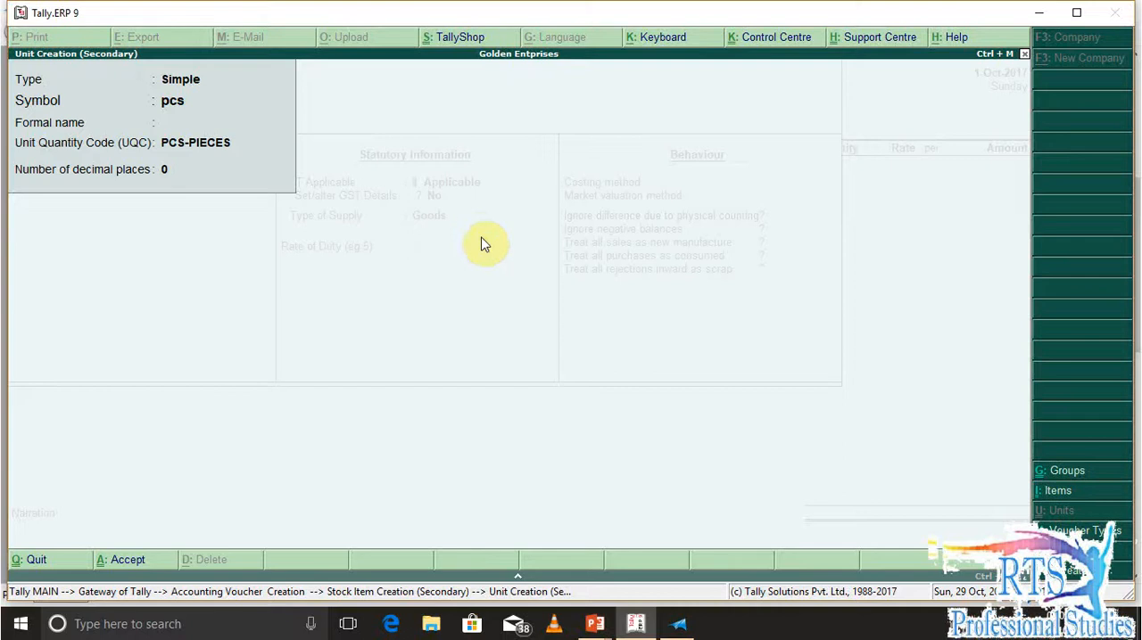
Keep GST applicable for Handel Set, enable its GST details, and add a tax rate history entry applicable from 1-Jul-2017
{"action": "key", "text": "Return"}
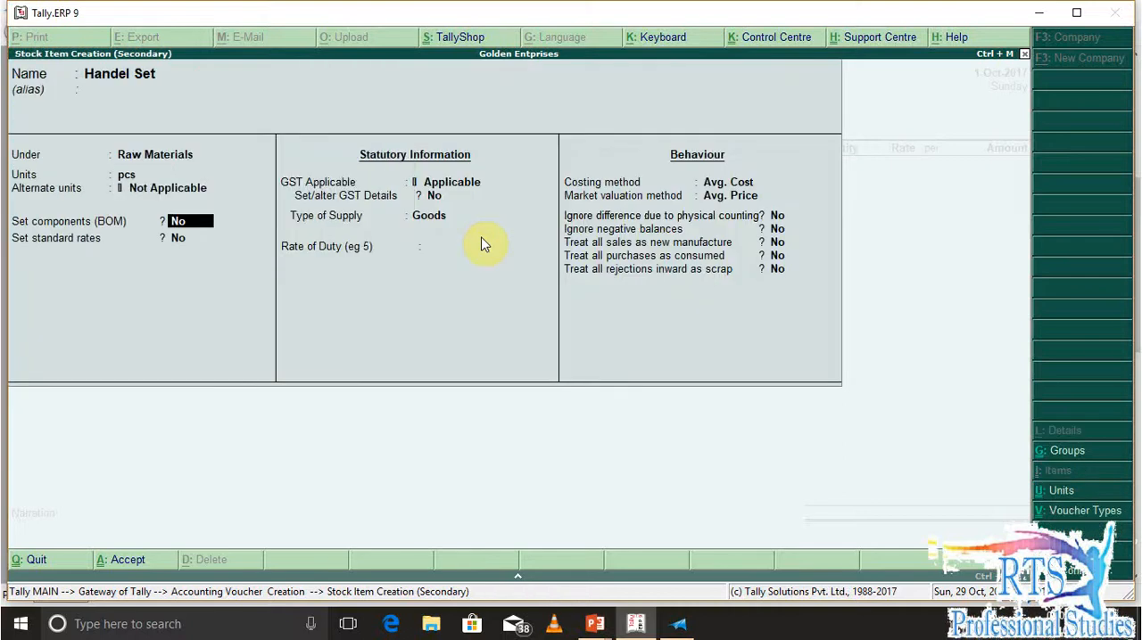
{"action": "key", "text": "Return"}
{"action": "key", "text": "Return"}
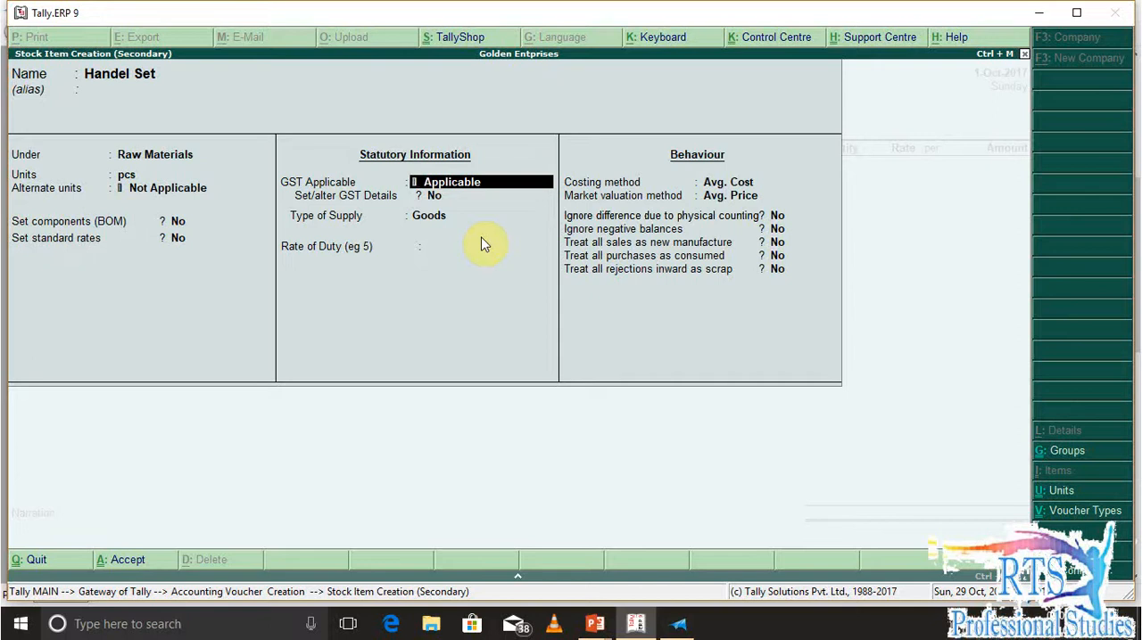
{"action": "key", "text": "Return"}
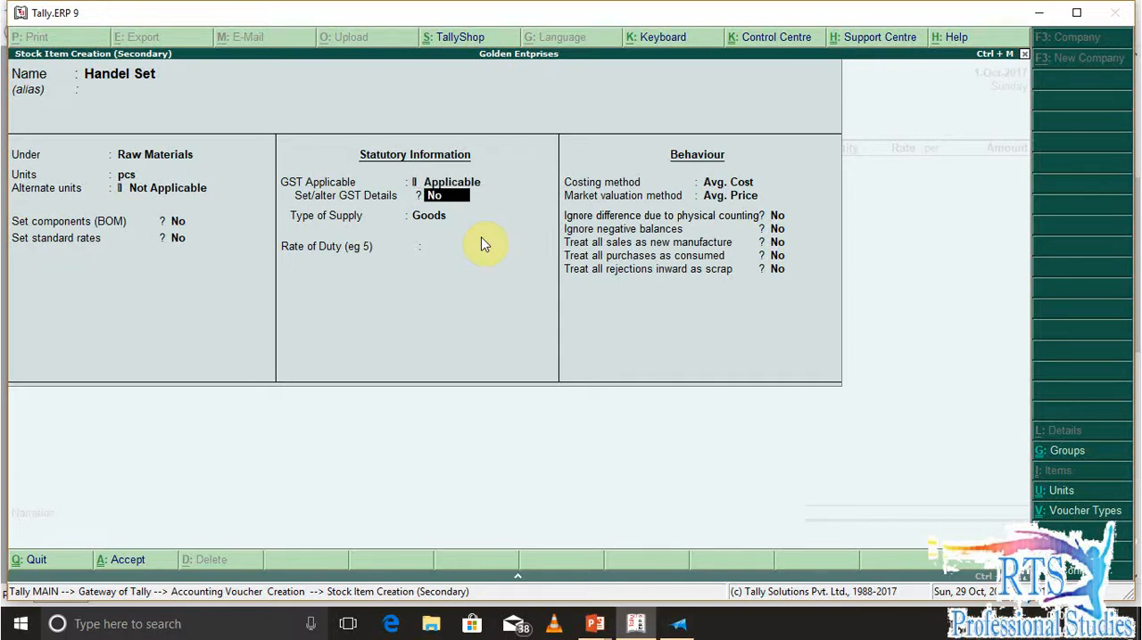
{"action": "key", "text": "y"}
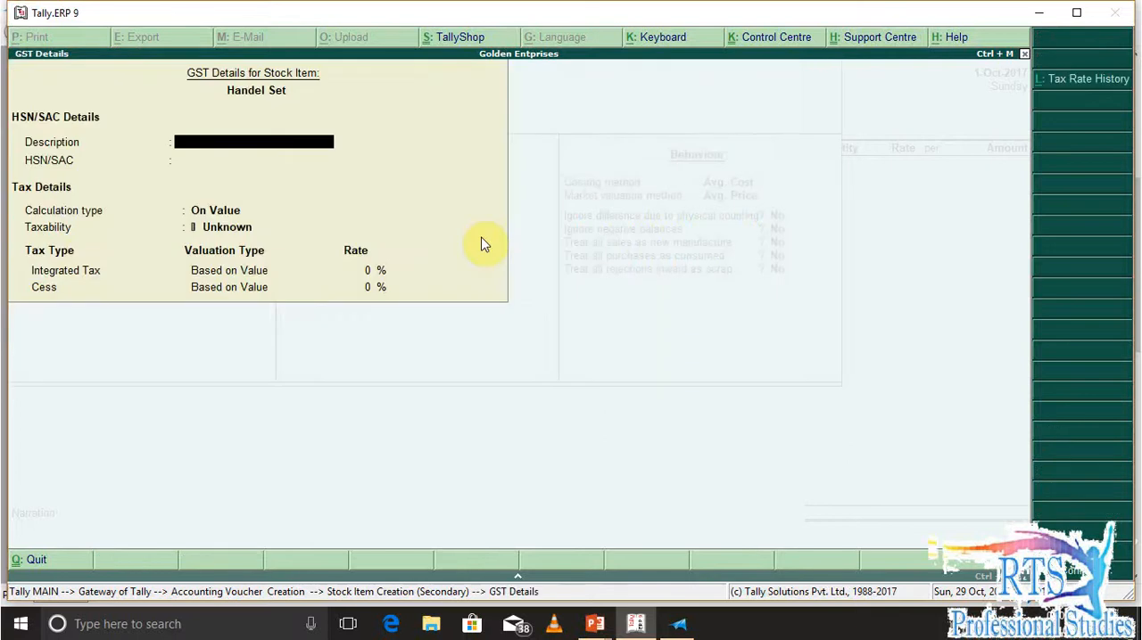
{"action": "key", "text": "alt+l"}
{"action": "type", "text": "1-7"}
{"action": "key", "text": "Return"}
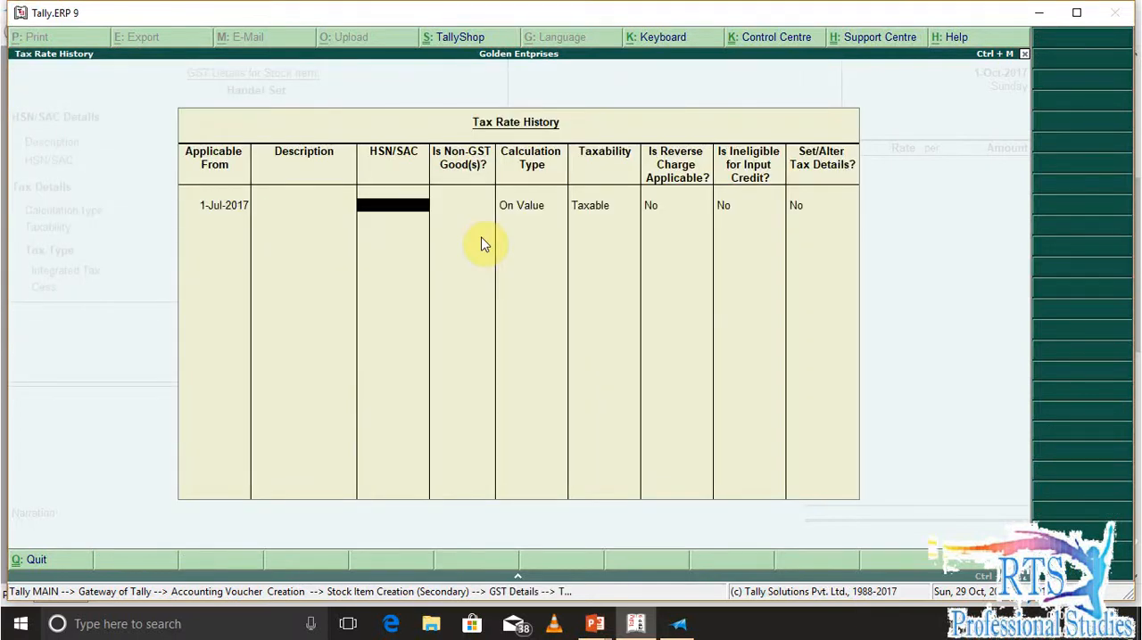
Set the entry's HSN/SAC to Xxxx and keep non-GST goods No, On Value, Taxable, reverse charge No and ineligible input credit No
{"action": "key", "text": "BackSpace"}
{"action": "key", "text": "BackSpace"}
{"action": "key", "text": "Return"}
{"action": "key", "text": "Return"}
{"action": "type", "text": "Xxxx"}
{"action": "key", "text": "Return"}
{"action": "key", "text": "Return"}
{"action": "key", "text": "Return"}
{"action": "key", "text": "Return"}
{"action": "key", "text": "Return"}
{"action": "key", "text": "Return"}
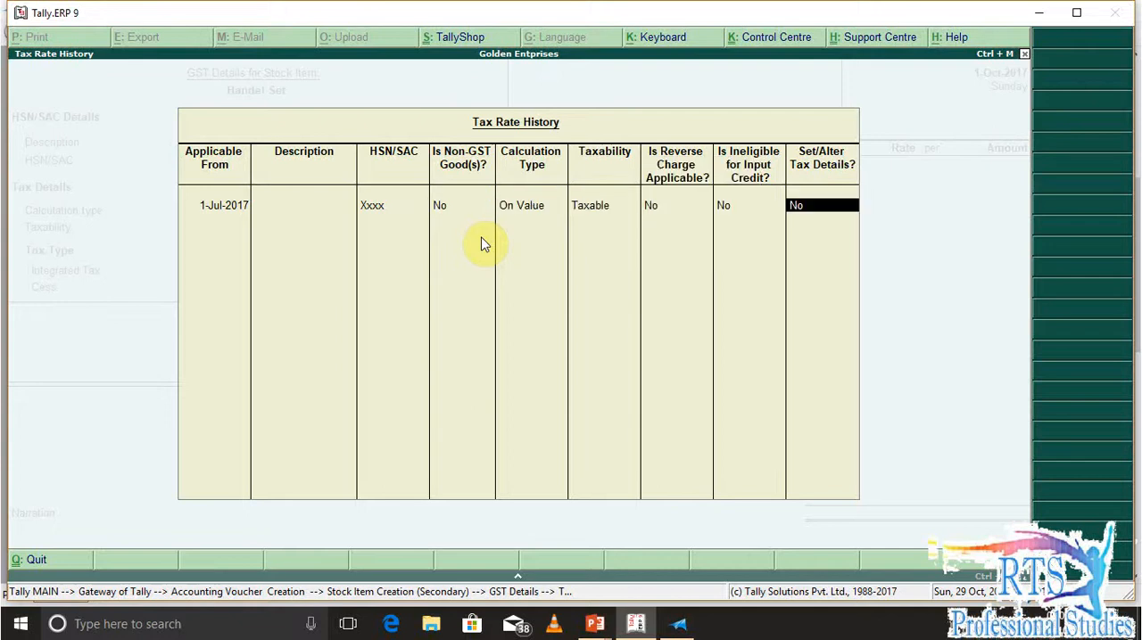
Enable the entry's tax details and set the Integrated Tax rate to 18%
{"action": "key", "text": "y"}
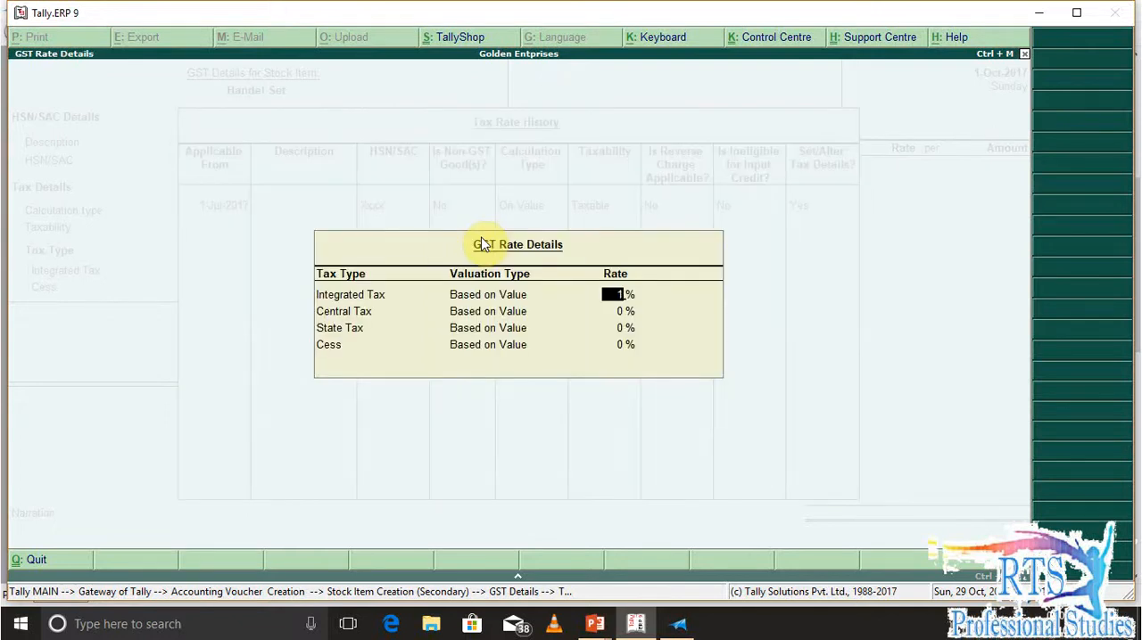
{"action": "type", "text": "18"}
{"action": "key", "text": "Return"}
{"action": "key", "text": "Return"}
{"action": "key", "text": "Return"}
{"action": "key", "text": "Return"}
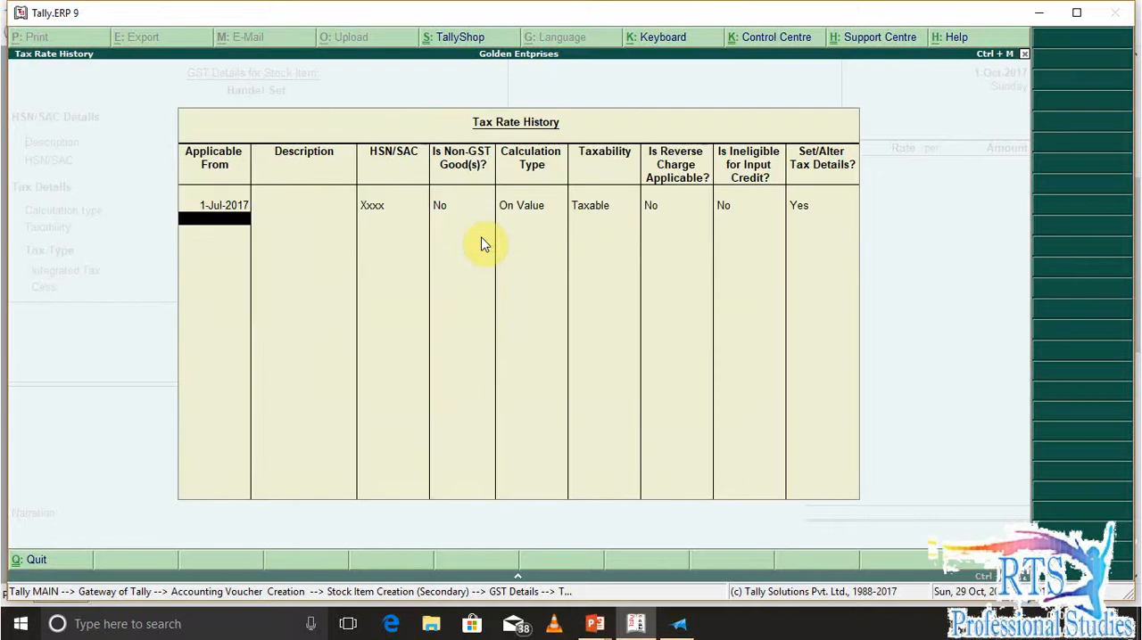
Check Handel Set's GST rate in the question document and set its Integrated Tax rate to 28%
{"action": "key", "text": "BackSpace"}
{"action": "key", "text": "BackSpace"}
{"action": "key", "text": "BackSpace"}
{"action": "key", "text": "BackSpace"}
{"action": "key", "text": "alt+Tab"}
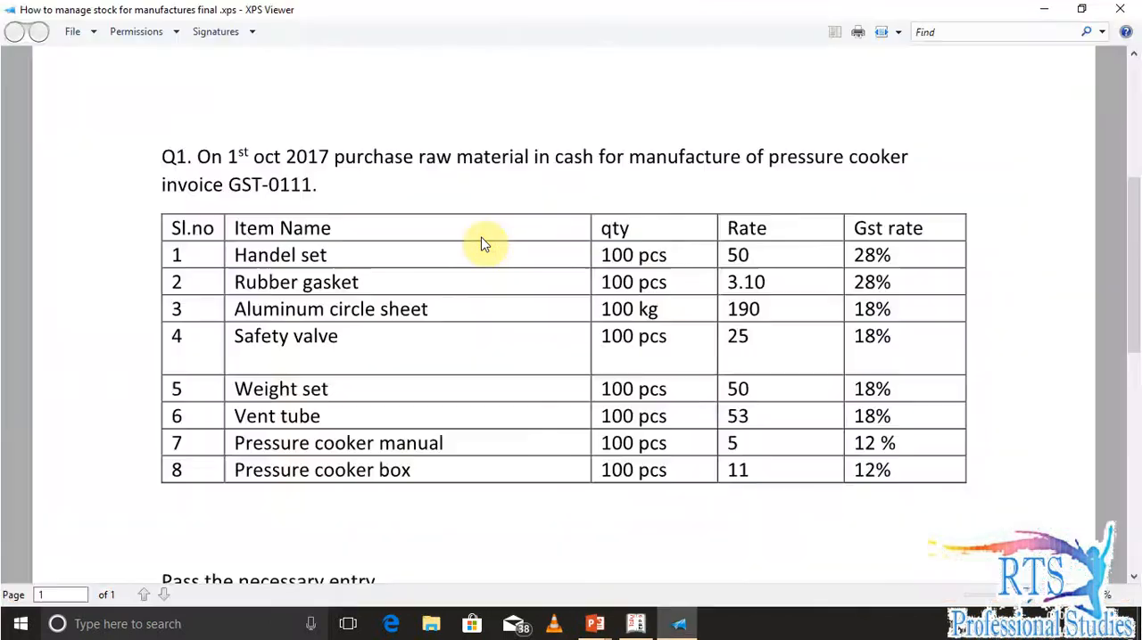
{"action": "key", "text": "alt+Tab"}
{"action": "key", "text": "Return"}
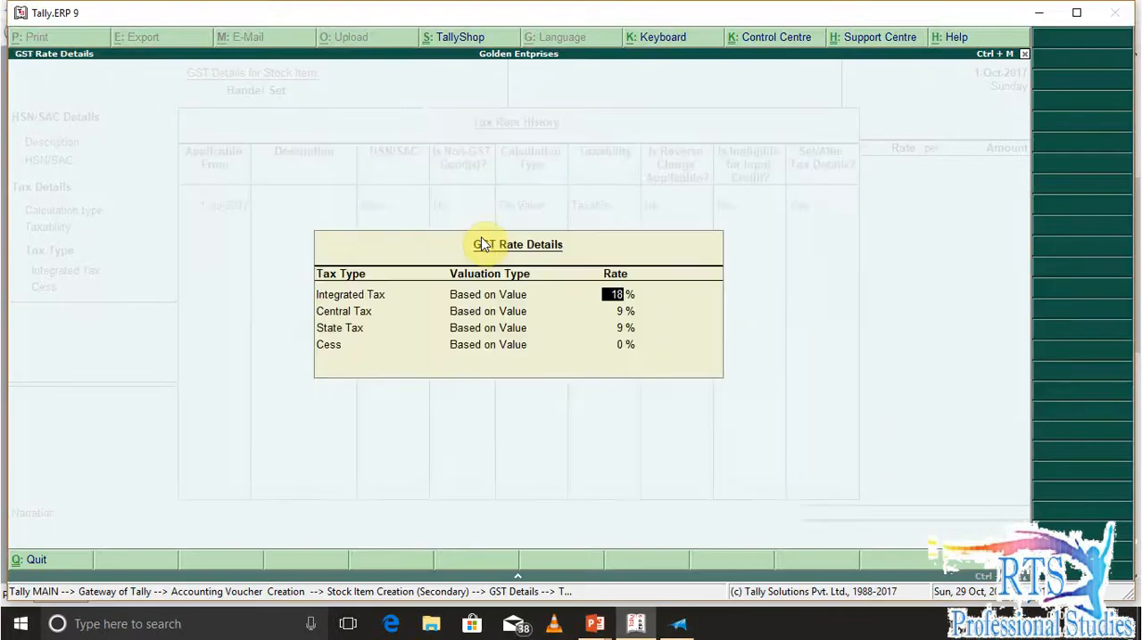
{"action": "type", "text": "28"}
{"action": "key", "text": "Return"}
{"action": "key", "text": "Return"}
{"action": "key", "text": "Return"}
{"action": "key", "text": "Return"}
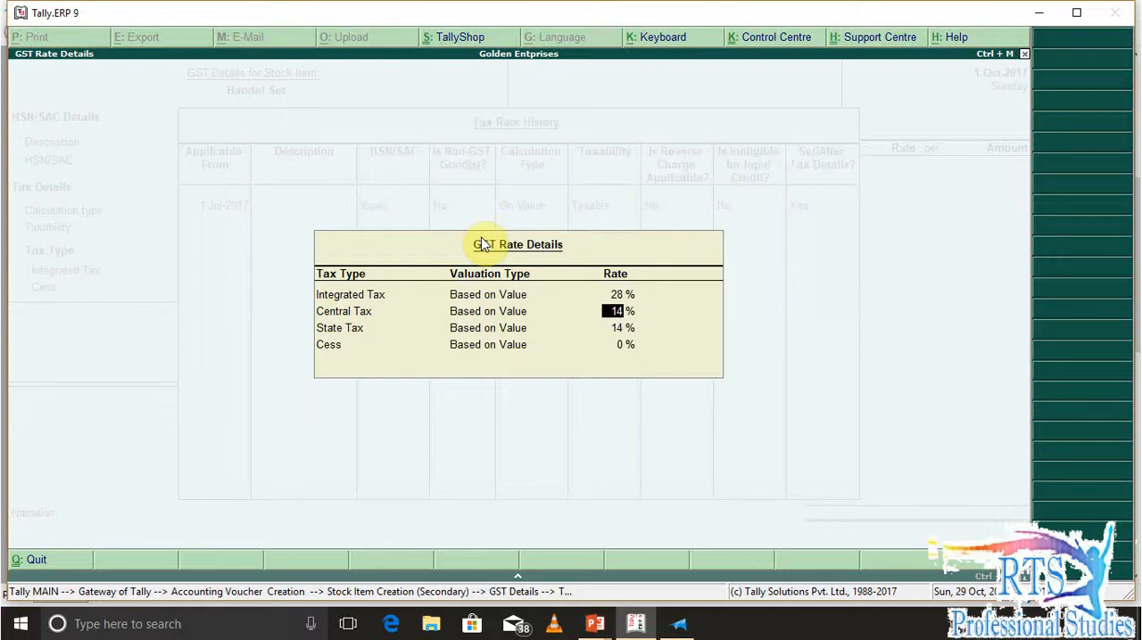
{"action": "key", "text": "Return"}
{"action": "key", "text": "Return"}
{"action": "key", "text": "Return"}
{"action": "key", "text": "Return"}
{"action": "key", "text": "Return"}
{"action": "key", "text": "Return"}
{"action": "key", "text": "Return"}
{"action": "key", "text": "Return"}
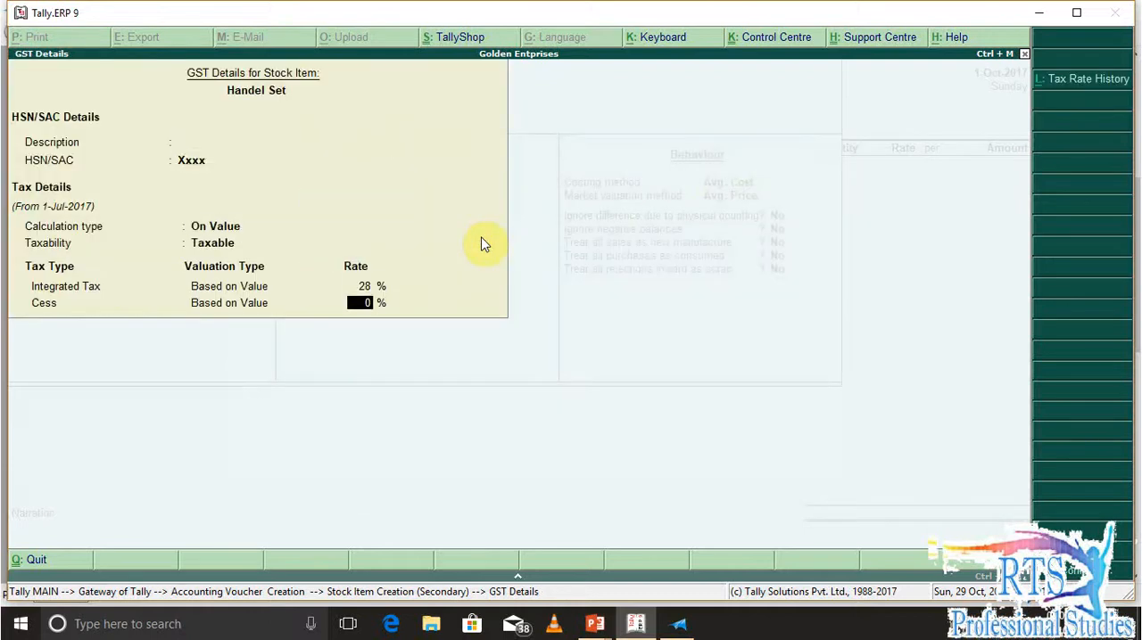
Keep Avg. Cost costing, Avg. Price valuation and No for all behaviour options, and save the Handel Set item
{"action": "key", "text": "Return"}
{"action": "key", "text": "Return"}
{"action": "key", "text": "Return"}
{"action": "key", "text": "Return"}
{"action": "key", "text": "Return"}
{"action": "key", "text": "Return"}
{"action": "key", "text": "Return"}
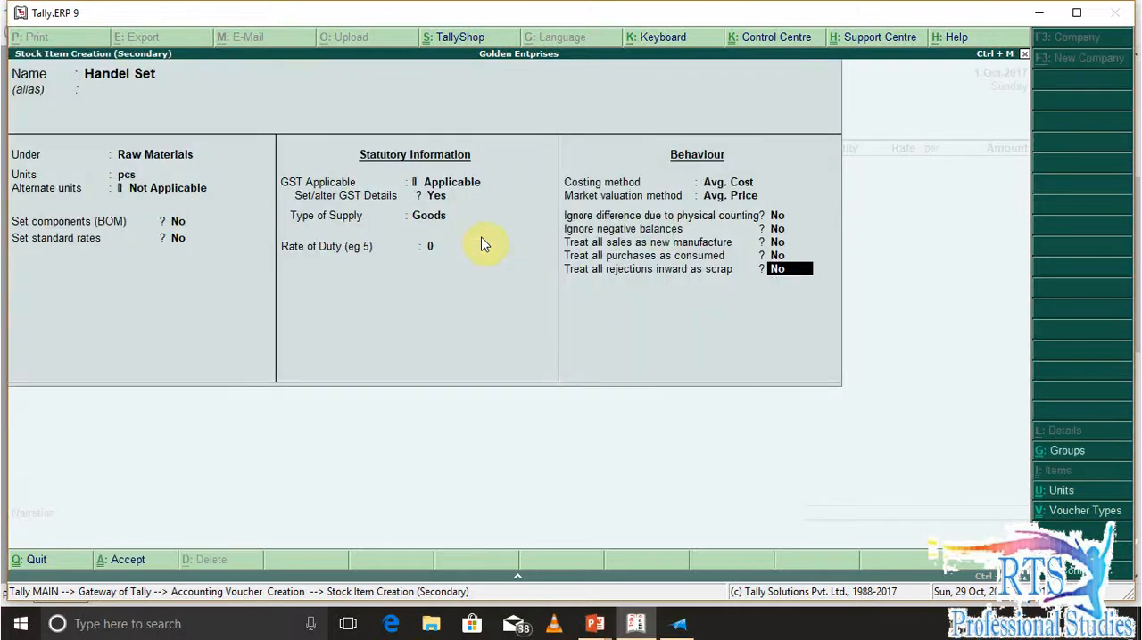
{"action": "key", "text": "BackSpace"}
{"action": "key", "text": "BackSpace"}
{"action": "key", "text": "BackSpace"}
{"action": "key", "text": "BackSpace"}
{"action": "key", "text": "BackSpace"}
{"action": "key", "text": "BackSpace"}
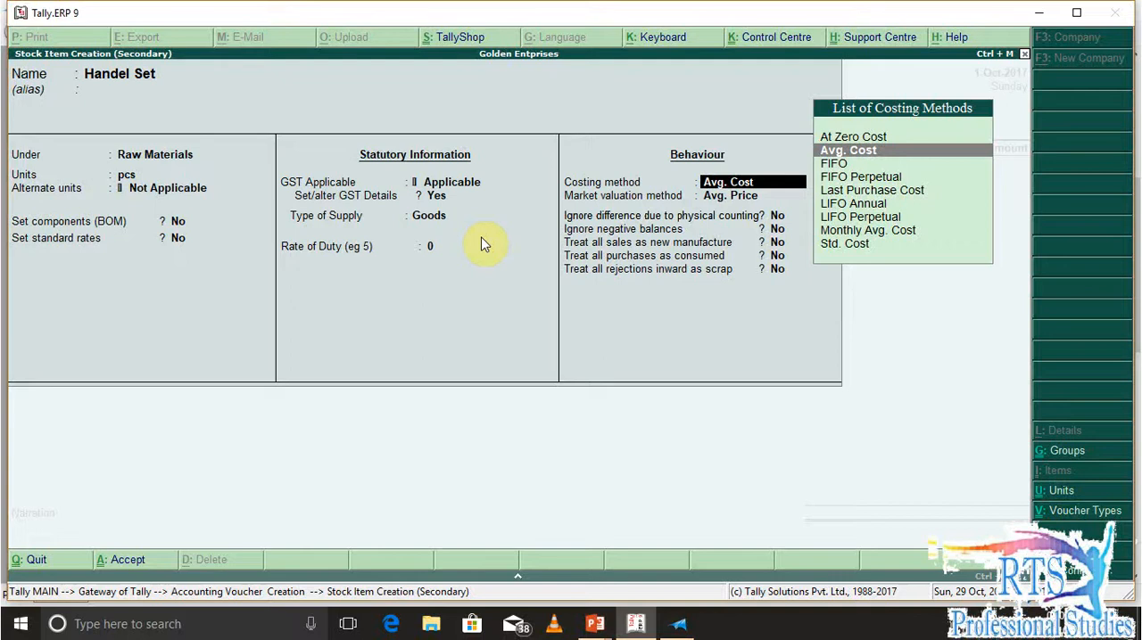
{"action": "key", "text": "Return"}
{"action": "key", "text": "Return"}
{"action": "key", "text": "Return"}
{"action": "key", "text": "Return"}
{"action": "key", "text": "Return"}
{"action": "key", "text": "Return"}
{"action": "key", "text": "Return"}
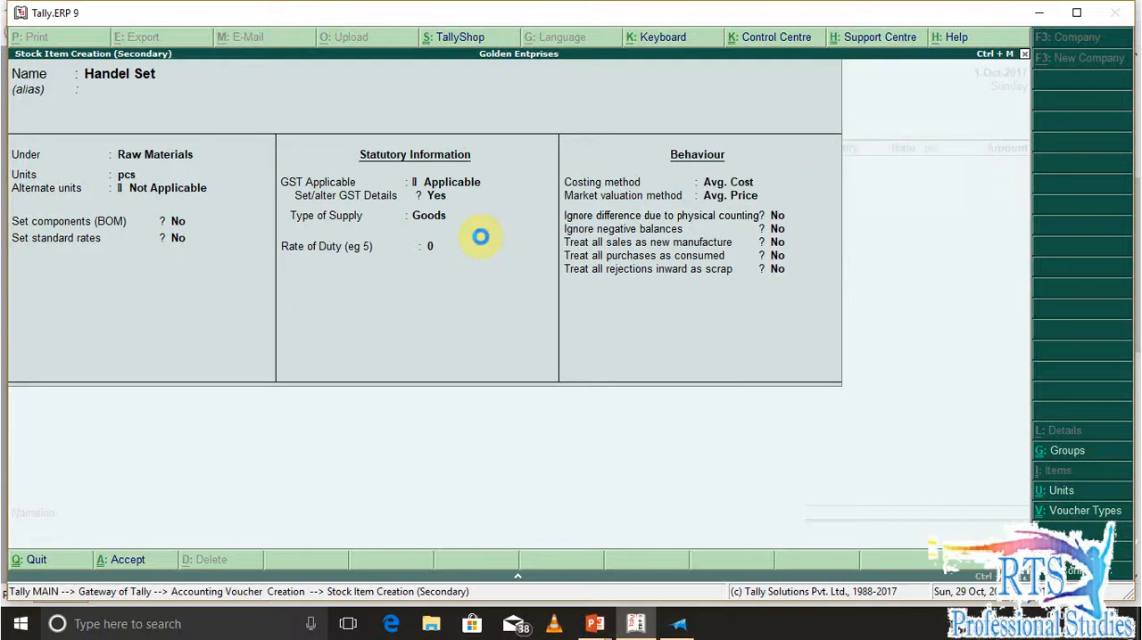
{"action": "key", "text": "Return"}
Check Handel Set's quantity and rate in the question document and enter 100 pcs at a rate of 50 in the voucher
{"action": "key", "text": "alt+Tab"}
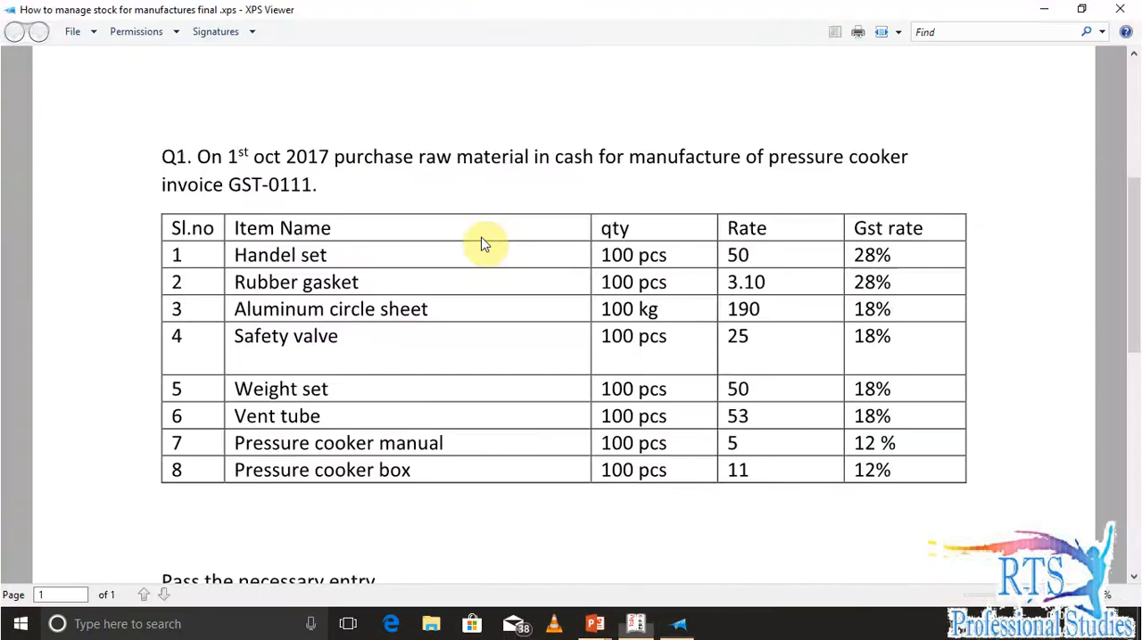
{"action": "key", "text": "alt+Tab"}
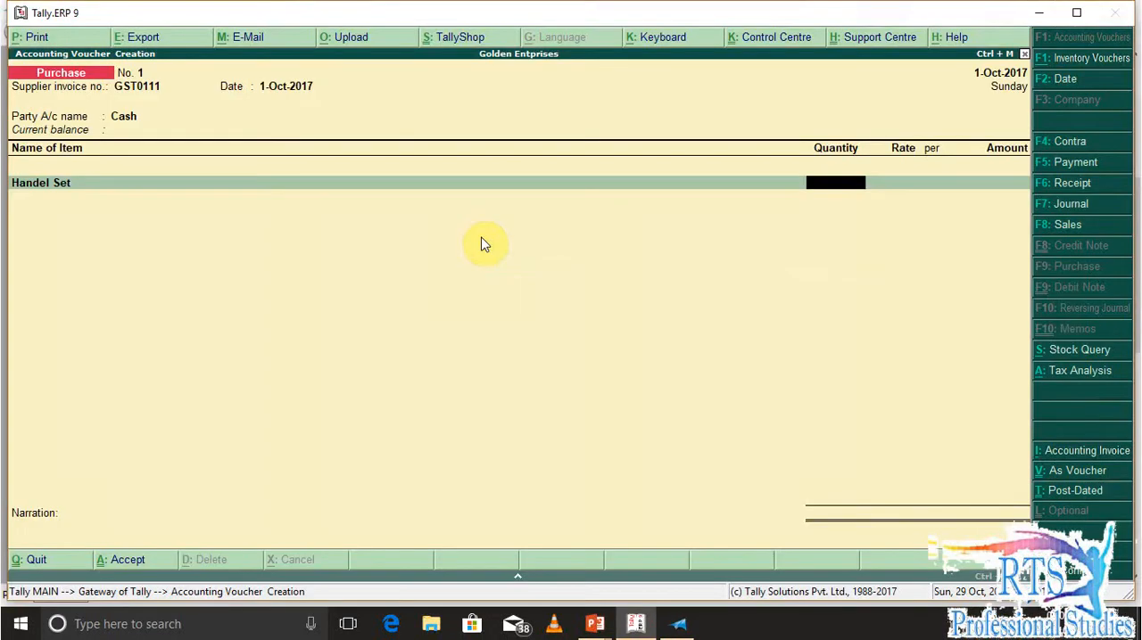
{"action": "type", "text": "100"}
{"action": "key", "text": "Return"}
{"action": "type", "text": "50"}
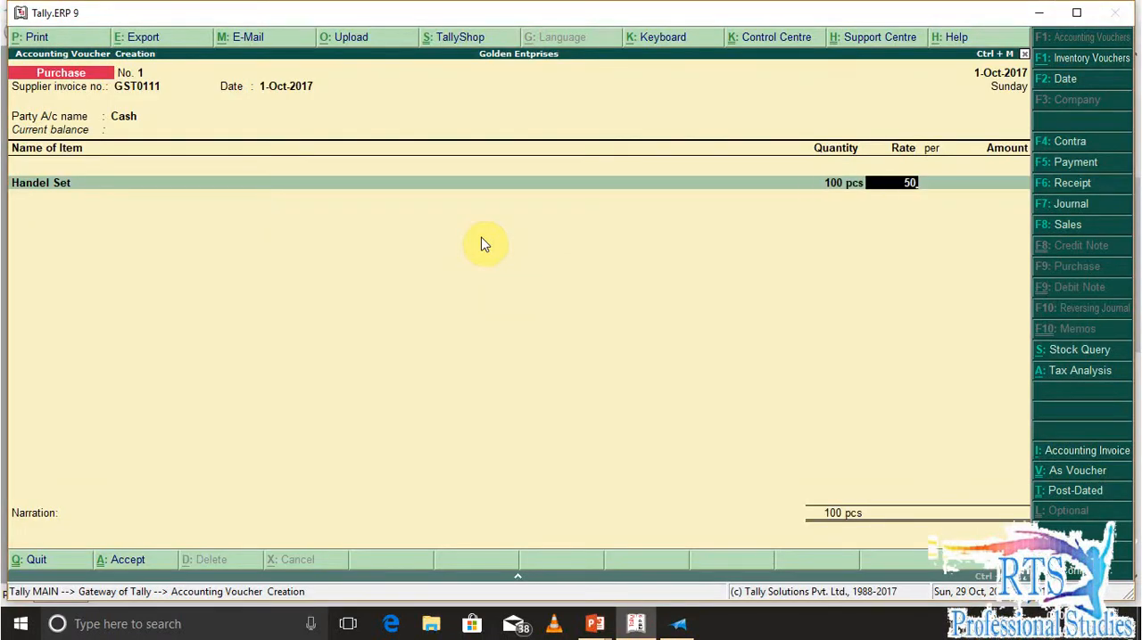
{"action": "key", "text": "Return"}
{"action": "key", "text": "Return"}
{"action": "key", "text": "Return"}
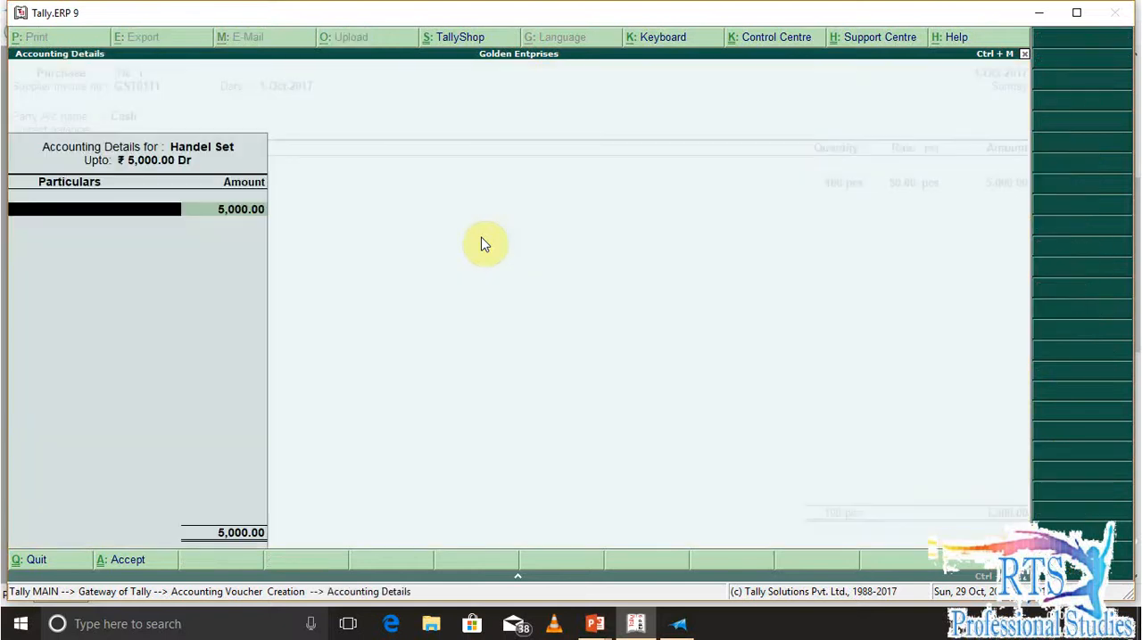
Start a new ledger named Local Purchase under Purchase Accounts for Handel Set's accounting details
{"action": "key", "text": "alt+c"}
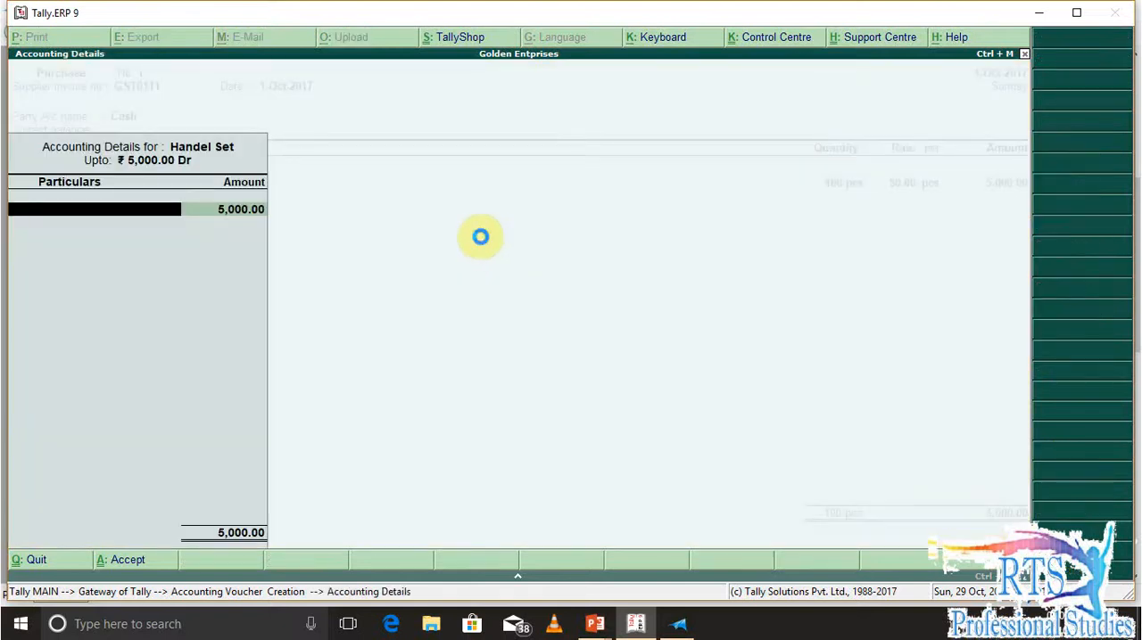
{"action": "type", "text": "Log"}
{"action": "key", "text": "BackSpace"}
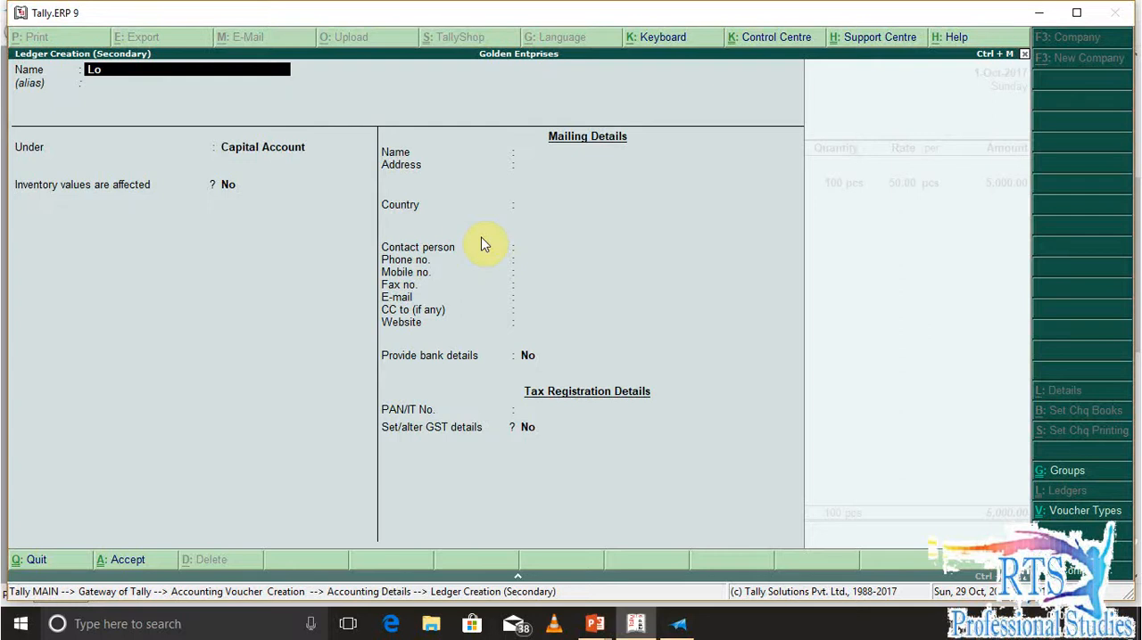
{"action": "type", "text": "cal Purchase"}
{"action": "key", "text": "Return"}
{"action": "type", "text": "Pur"}
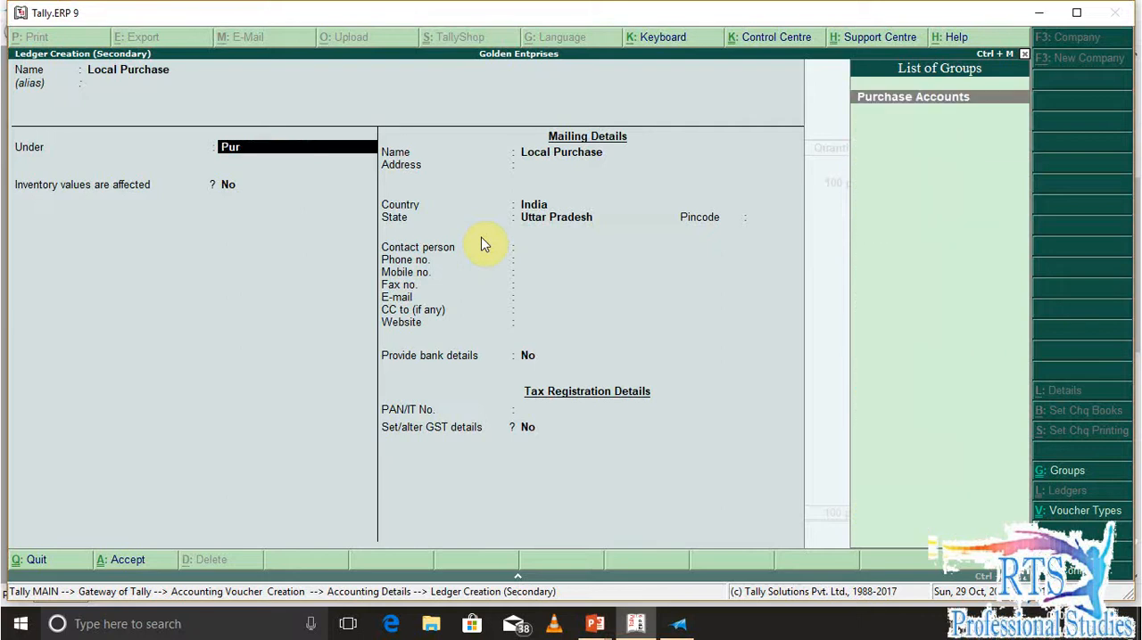
{"action": "key", "text": "Return"}
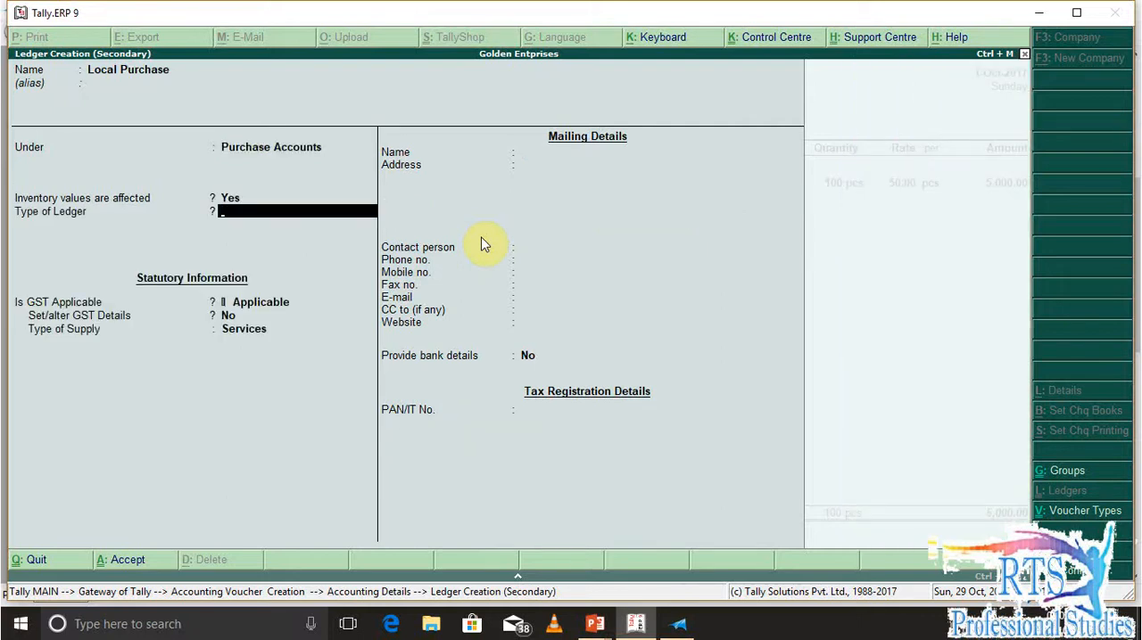
Keep GST applicable for the ledger, enable its GST details and set the nature of transaction to Purchase Taxable
{"action": "key", "text": "Return"}
{"action": "key", "text": "Return"}
{"action": "type", "text": "y"}
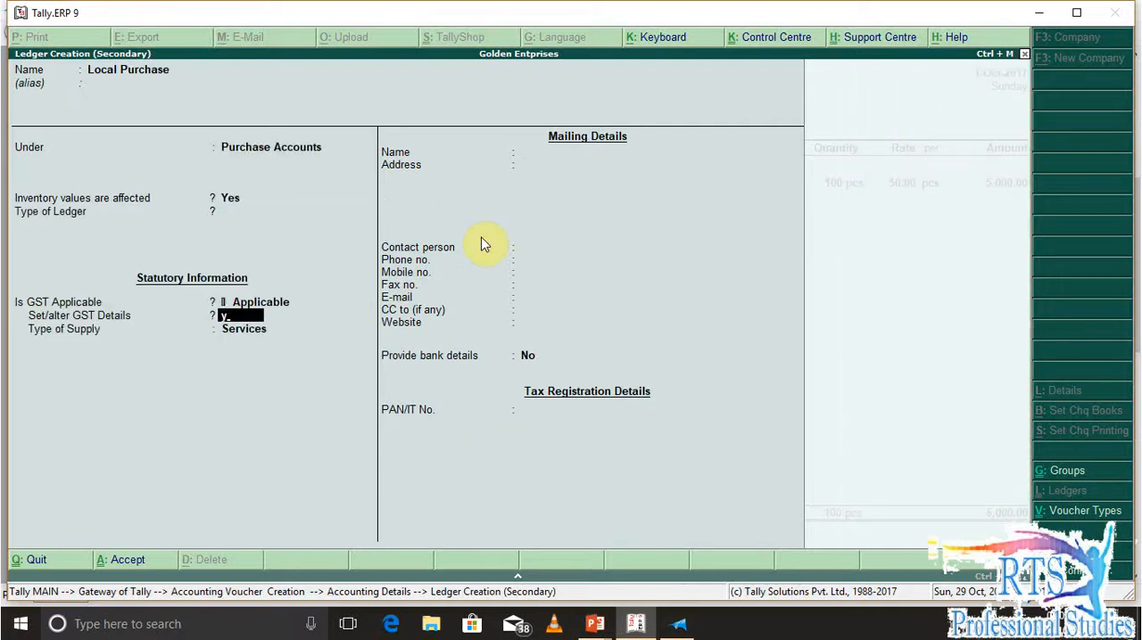
{"action": "key", "text": "Return"}
{"action": "key", "text": "Return"}
{"action": "key", "text": "Return"}
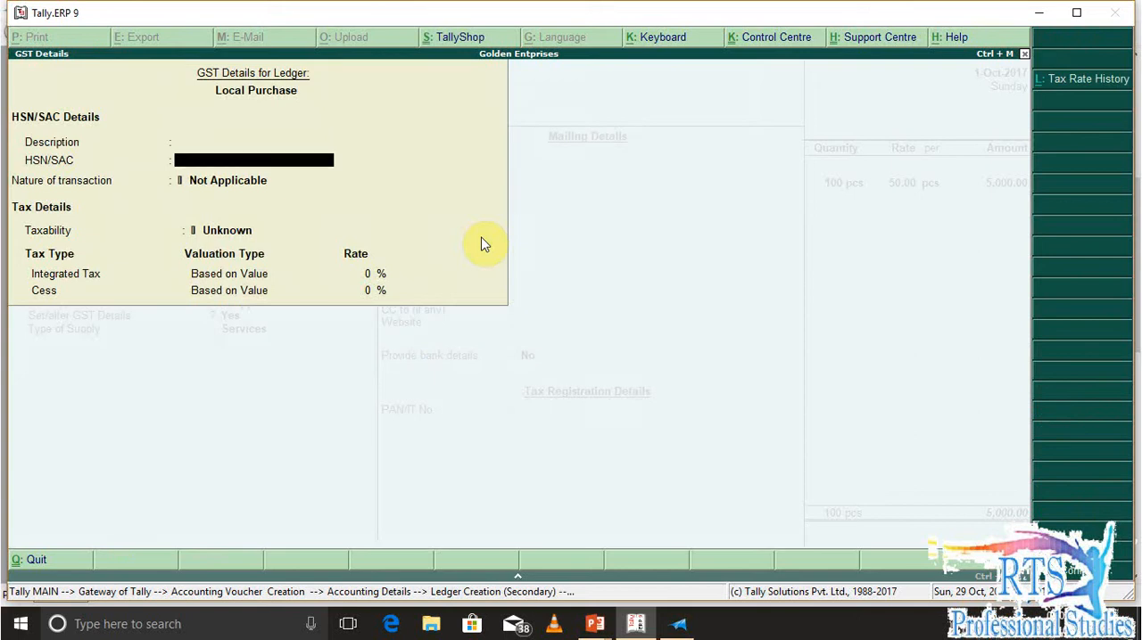
{"action": "key", "text": "Down"}
{"action": "key", "text": "Down"}
{"action": "key", "text": "Down"}
{"action": "key", "text": "Down"}
{"action": "key", "text": "Down"}
{"action": "key", "text": "Down"}
{"action": "key", "text": "Down"}
{"action": "key", "text": "Down"}
{"action": "key", "text": "Down"}
{"action": "key", "text": "Down"}
{"action": "key", "text": "Down"}
{"action": "key", "text": "Down"}
{"action": "key", "text": "Down"}
{"action": "key", "text": "Down"}
{"action": "key", "text": "Down"}
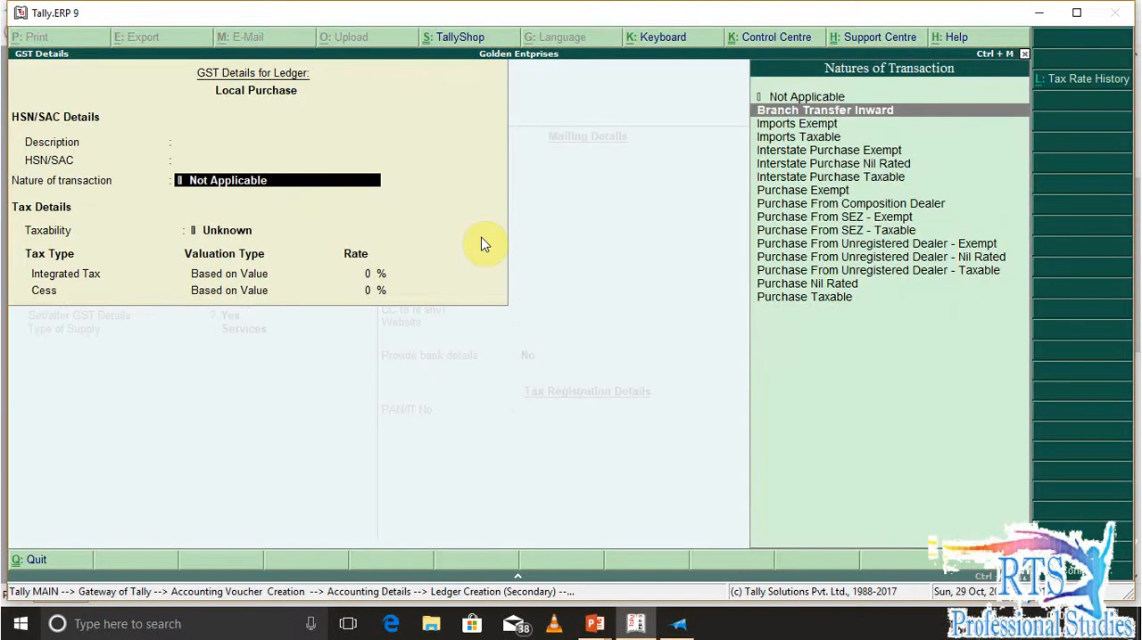
{"action": "key", "text": "Return"}
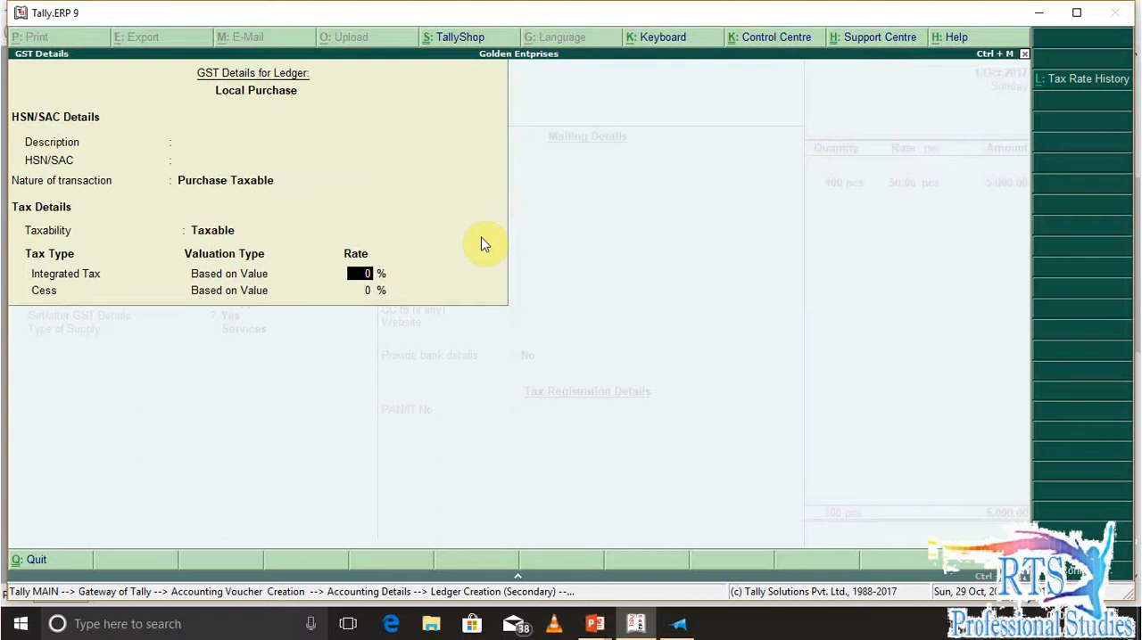
Review the available natures of transaction for the Local Purchase ledger
{"action": "key", "text": "BackSpace"}
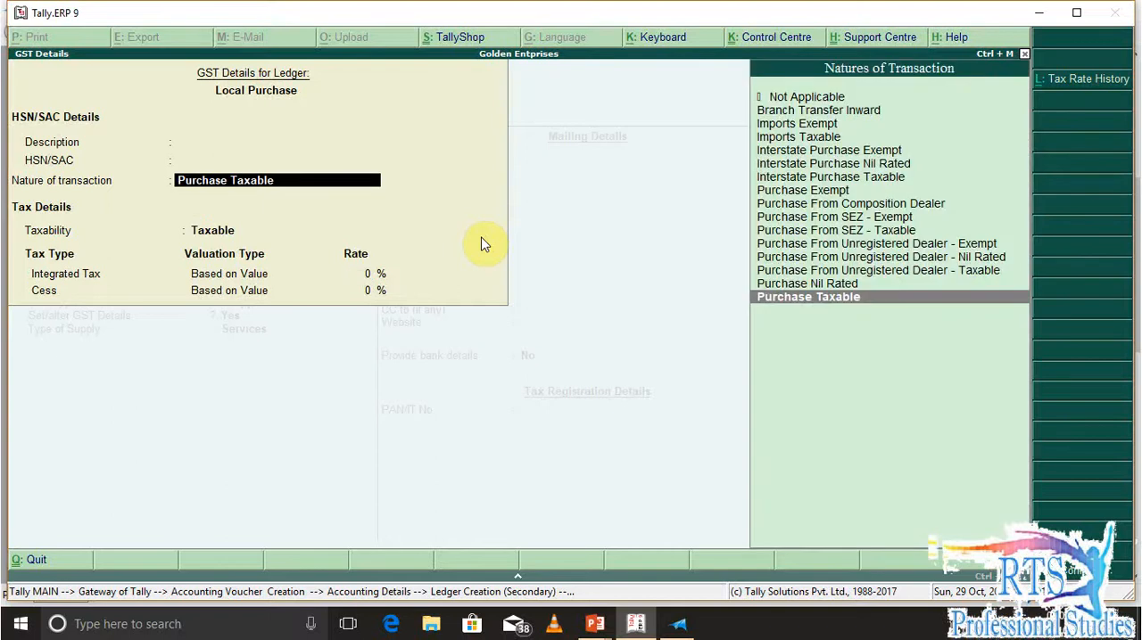
{"action": "key", "text": "Return"}
{"action": "key", "text": "BackSpace"}
{"action": "key", "text": "Up"}
{"action": "key", "text": "Up"}
{"action": "key", "text": "Up"}
{"action": "key", "text": "Up"}
{"action": "key", "text": "Up"}
{"action": "key", "text": "Up"}
{"action": "key", "text": "Up"}
{"action": "key", "text": "Up"}
{"action": "key", "text": "Up"}
{"action": "key", "text": "Up"}
{"action": "key", "text": "Up"}
{"action": "key", "text": "Up"}
{"action": "key", "text": "Up"}
{"action": "key", "text": "Up"}
{"action": "key", "text": "Up"}
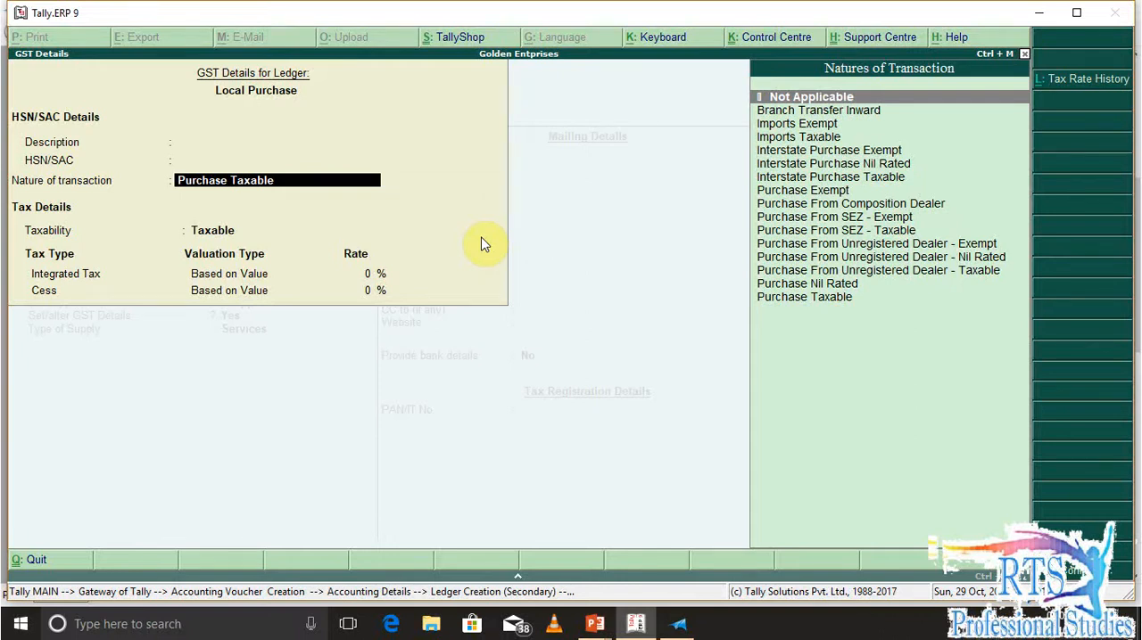
{"action": "key", "text": "Down"}
{"action": "key", "text": "Down"}
{"action": "key", "text": "Down"}
{"action": "key", "text": "Down"}
{"action": "key", "text": "Down"}
{"action": "key", "text": "Down"}
{"action": "key", "text": "Down"}
{"action": "key", "text": "Down"}
{"action": "key", "text": "Down"}
{"action": "key", "text": "Down"}
{"action": "key", "text": "Down"}
{"action": "key", "text": "Down"}
{"action": "key", "text": "Down"}
{"action": "key", "text": "Down"}
{"action": "key", "text": "Down"}
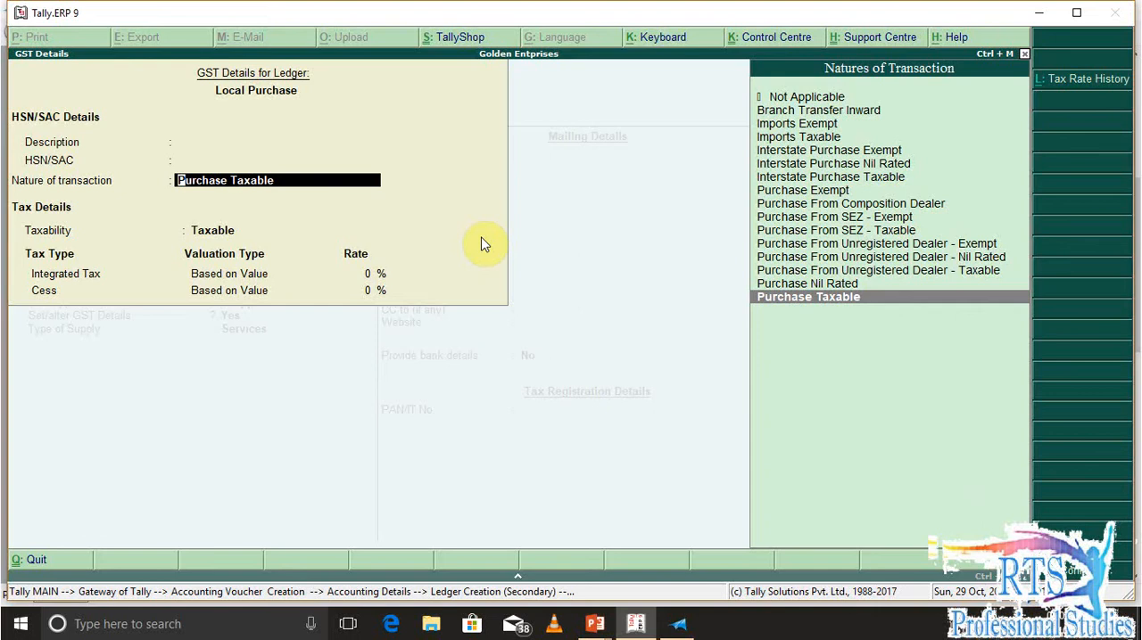
Keep Purchase Taxable as the nature of transaction and set the ledger's Integrated Tax rate to 28%
{"action": "key", "text": "Return"}
{"action": "type", "text": "28"}
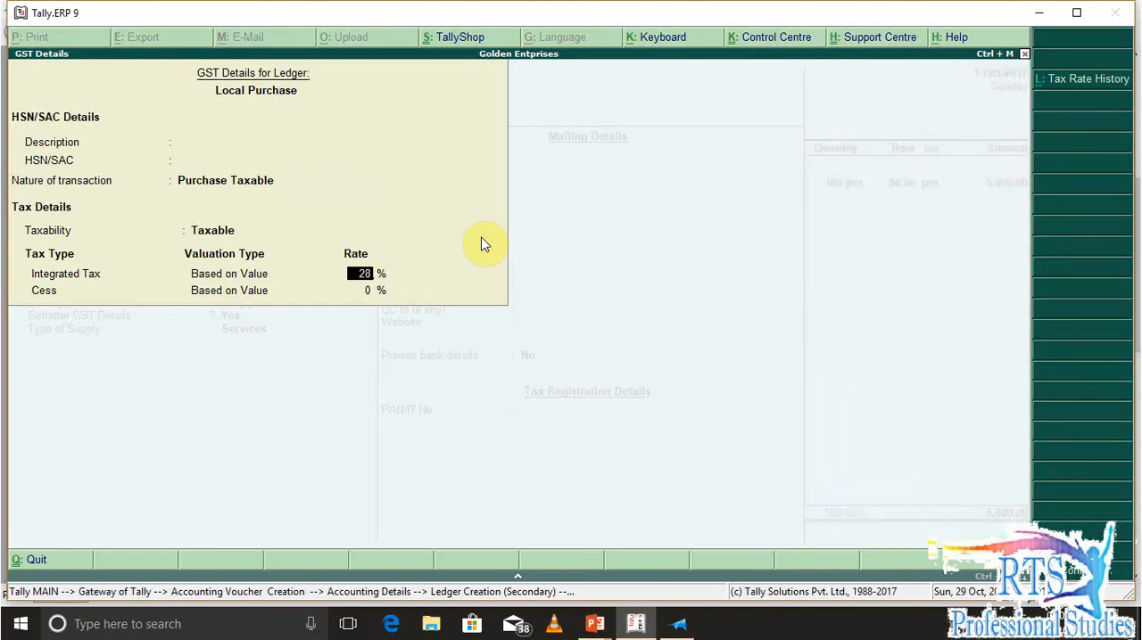
{"action": "key", "text": "Return"}
{"action": "key", "text": "Return"}
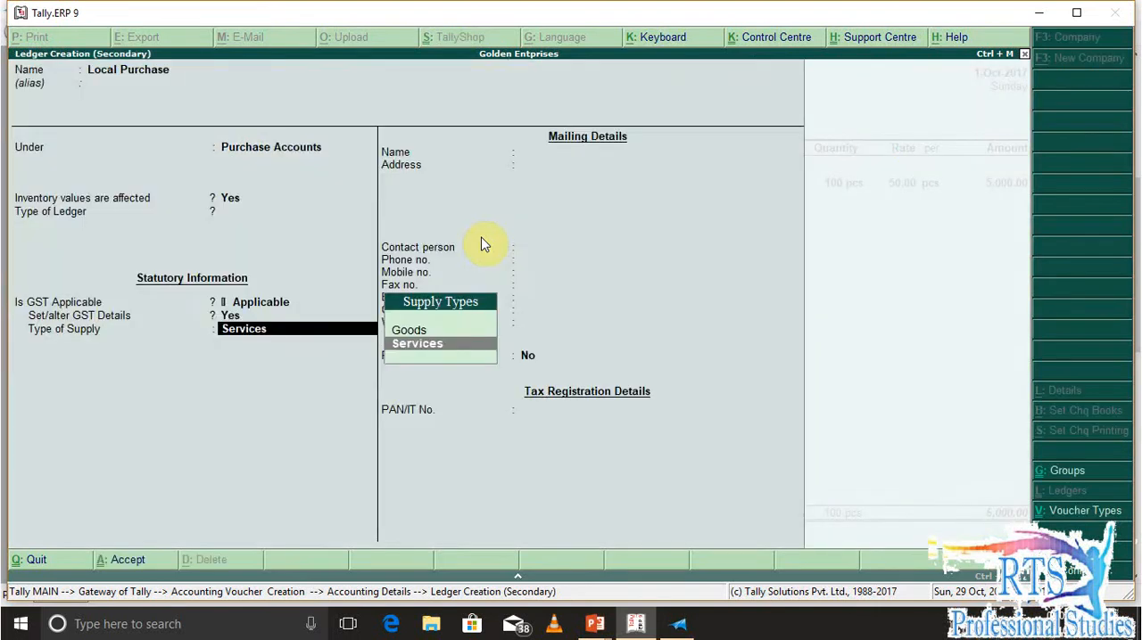
Rename the ledger as Local Purchase@28%
{"action": "key", "text": "BackSpace"}
{"action": "key", "text": "BackSpace"}
{"action": "key", "text": "BackSpace"}
{"action": "key", "text": "BackSpace"}
{"action": "key", "text": "BackSpace"}
{"action": "key", "text": "BackSpace"}
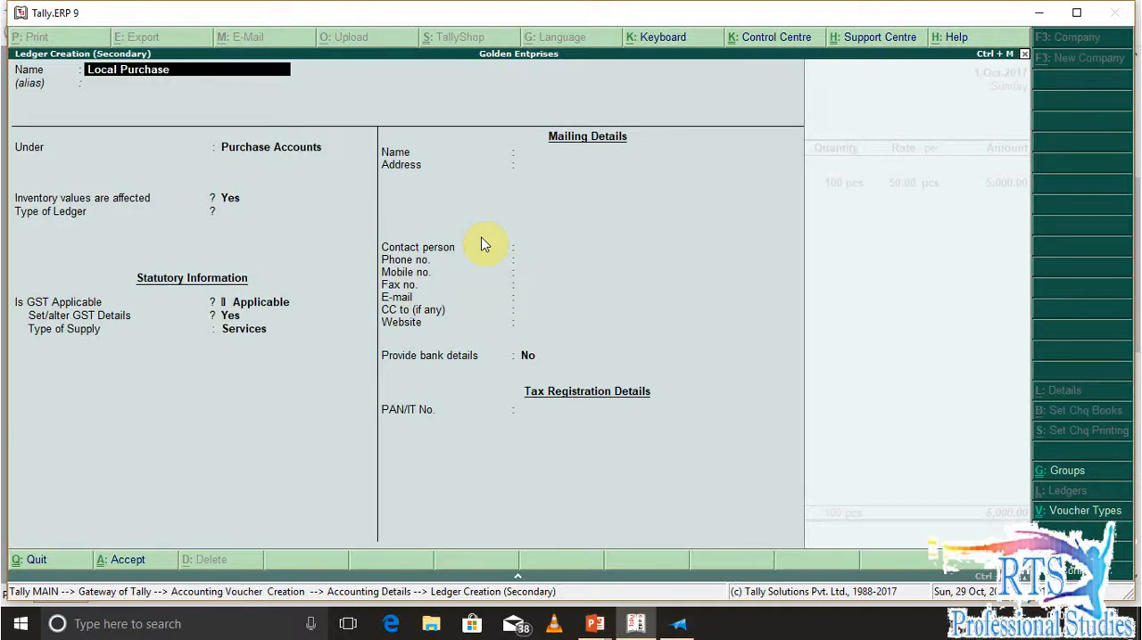
{"action": "type", "text": "@28%"}
Keep the ledger's remaining details with bank details set to No, save it and use it for Handel Set's full amount
{"action": "key", "text": "Return"}
{"action": "key", "text": "Return"}
{"action": "key", "text": "Return"}
{"action": "key", "text": "Return"}
{"action": "key", "text": "Return"}
{"action": "key", "text": "Return"}
{"action": "key", "text": "Return"}
{"action": "key", "text": "Return"}
{"action": "key", "text": "Return"}
{"action": "key", "text": "Return"}
{"action": "key", "text": "Return"}
{"action": "key", "text": "Return"}
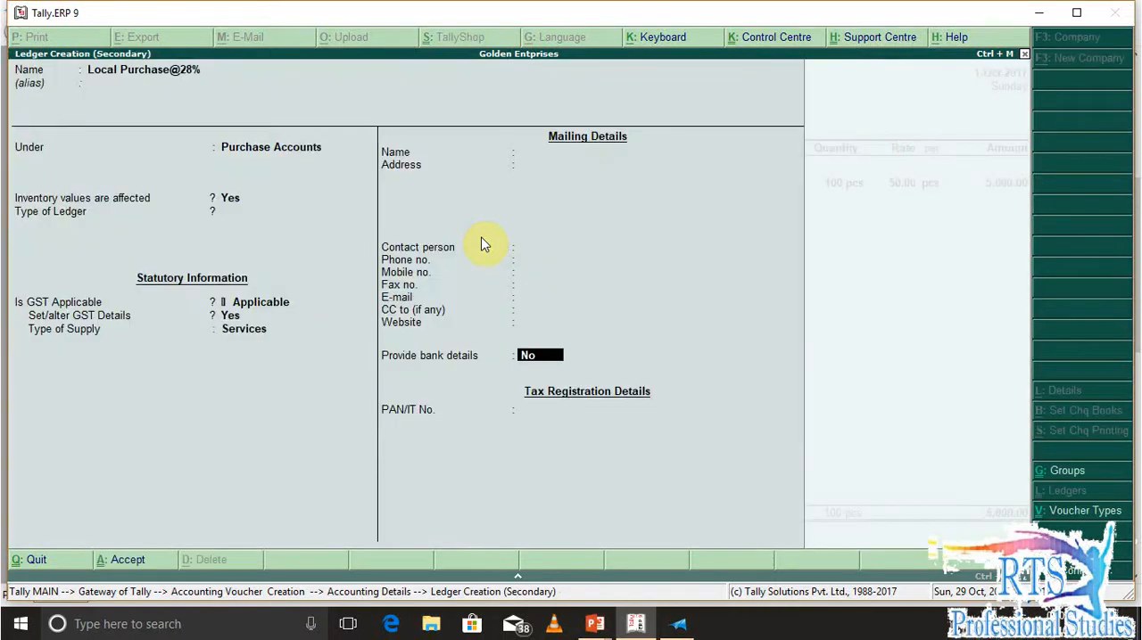
{"action": "key", "text": "BackSpace"}
{"action": "key", "text": "Up"}
{"action": "key", "text": "Return"}
{"action": "key", "text": "Return"}
{"action": "key", "text": "Return"}
{"action": "key", "text": "Return"}
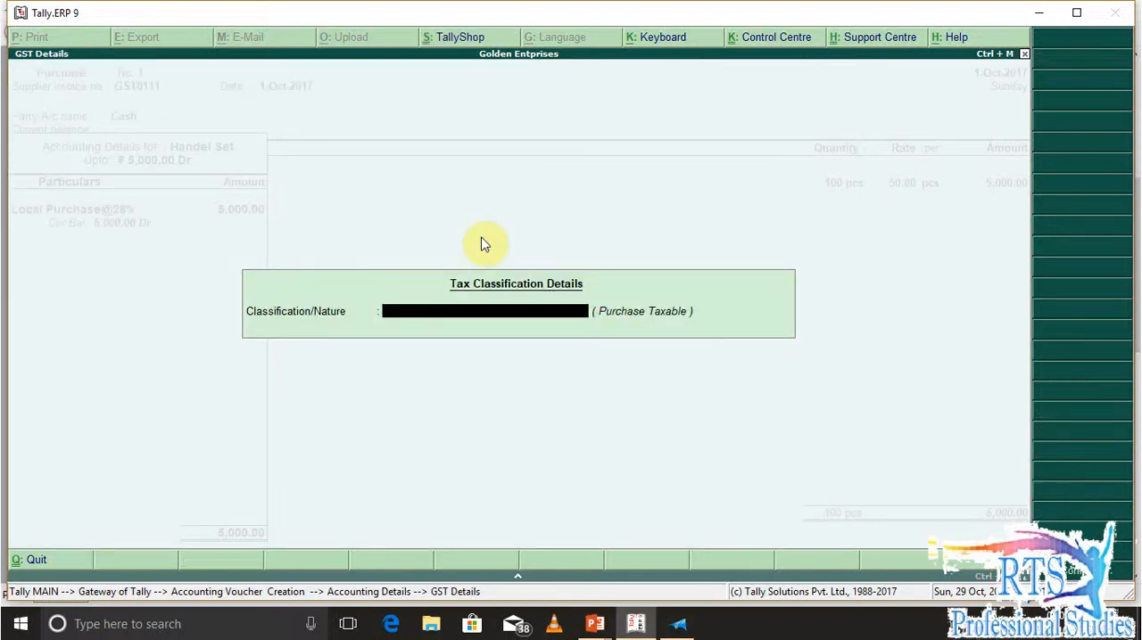
Set the tax classification to Purchase Taxable and complete the Handel Set line
{"action": "type", "text": "Pu"}
{"action": "key", "text": "Down"}
{"action": "key", "text": "Down"}
{"action": "key", "text": "Down"}
{"action": "key", "text": "Down"}
{"action": "key", "text": "Down"}
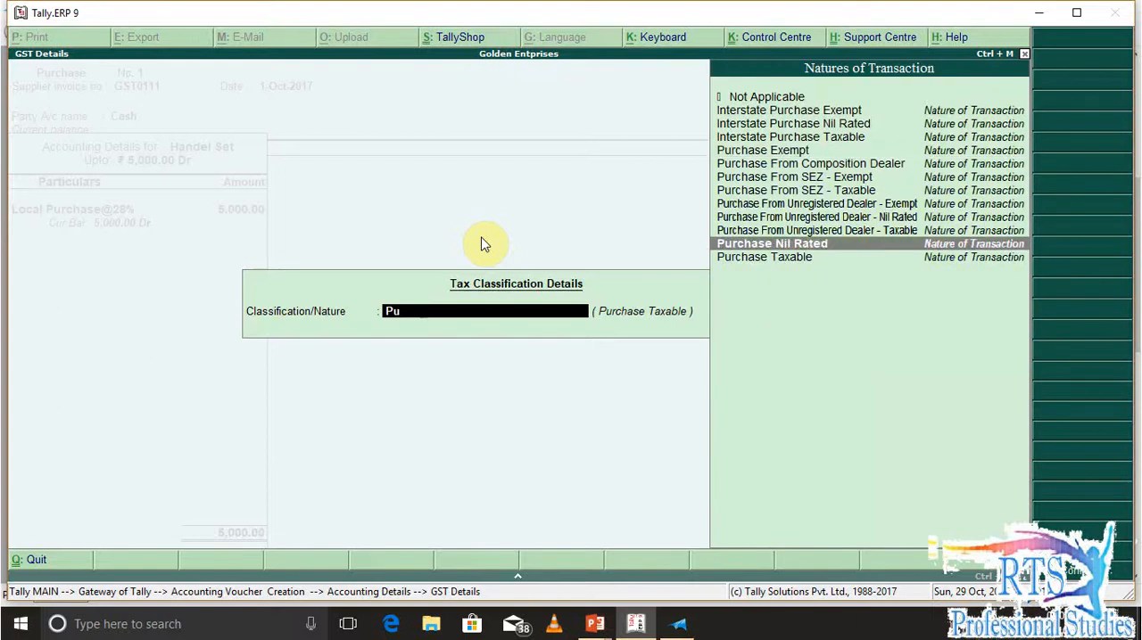
{"action": "key", "text": "Down"}
{"action": "key", "text": "Down"}
{"action": "key", "text": "Down"}
{"action": "key", "text": "Return"}
{"action": "key", "text": "Return"}
{"action": "key", "text": "Return"}
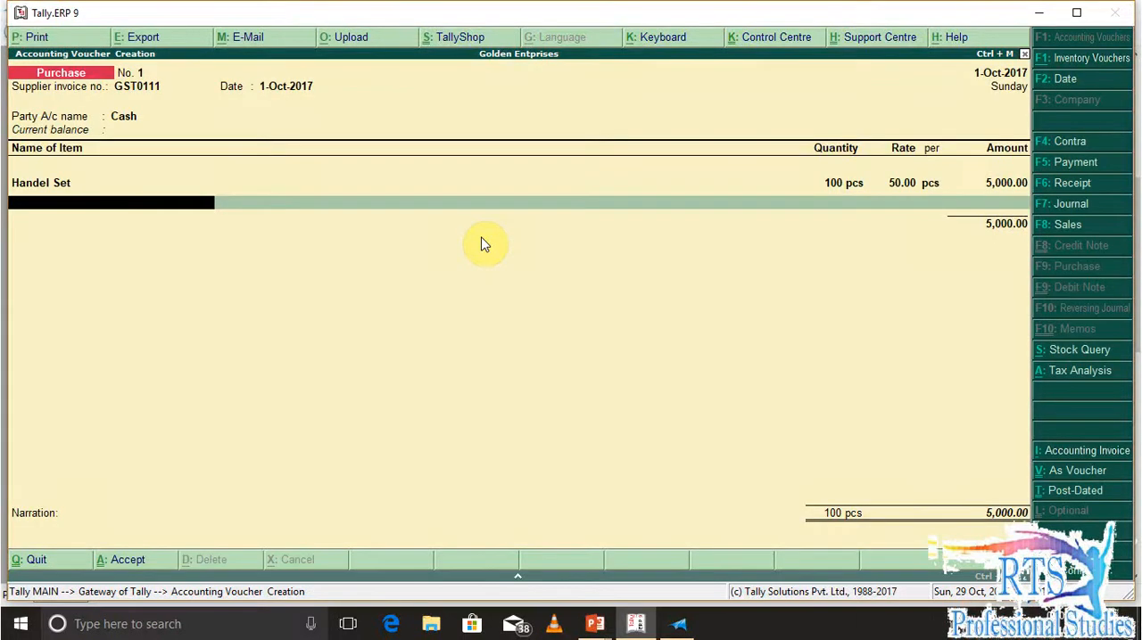
Check the second item in the question document and start a new stock item named Rubber Gasket
{"action": "key", "text": "alt+Tab"}
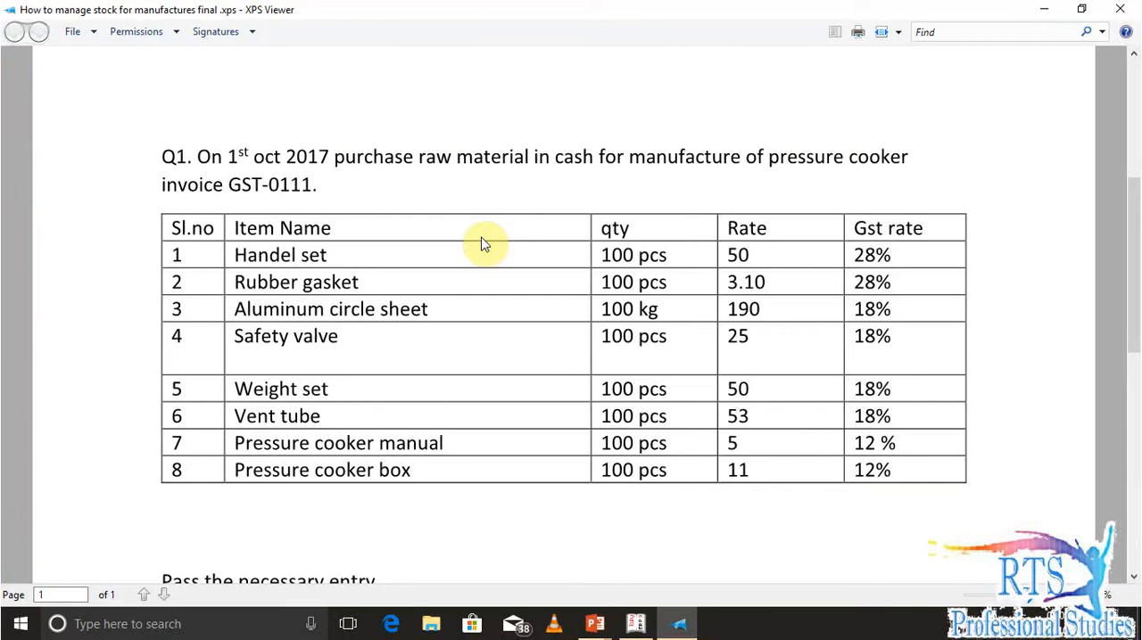
{"action": "key", "text": "alt+Tab"}
{"action": "left_click", "coordinate": [482, 243]}
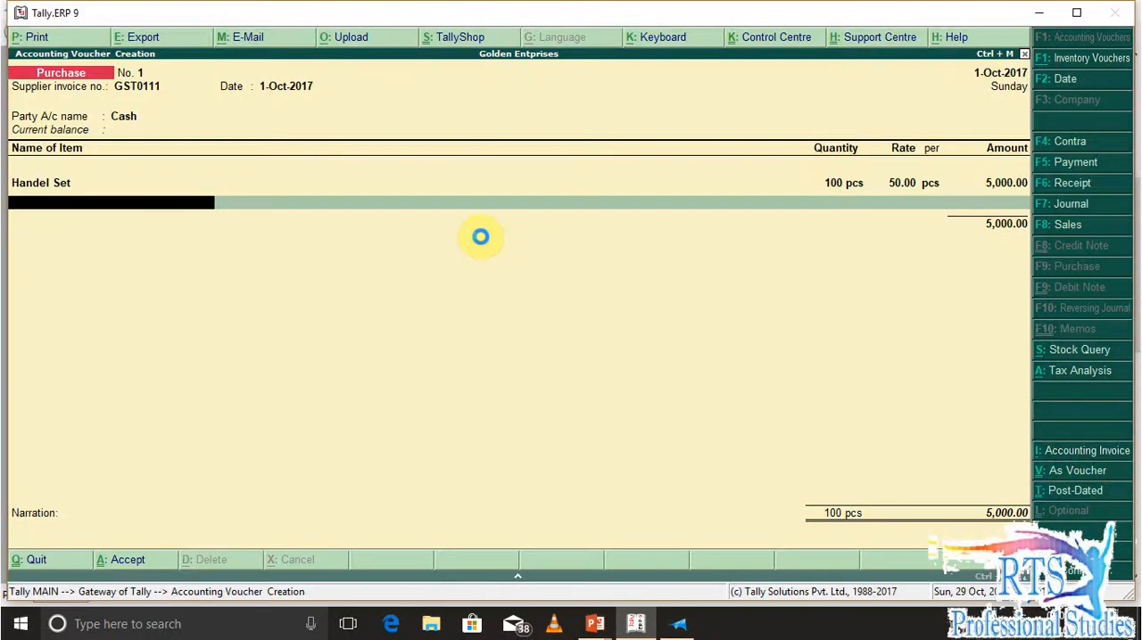
{"action": "key", "text": "alt+c"}
{"action": "type", "text": "Rubber"}
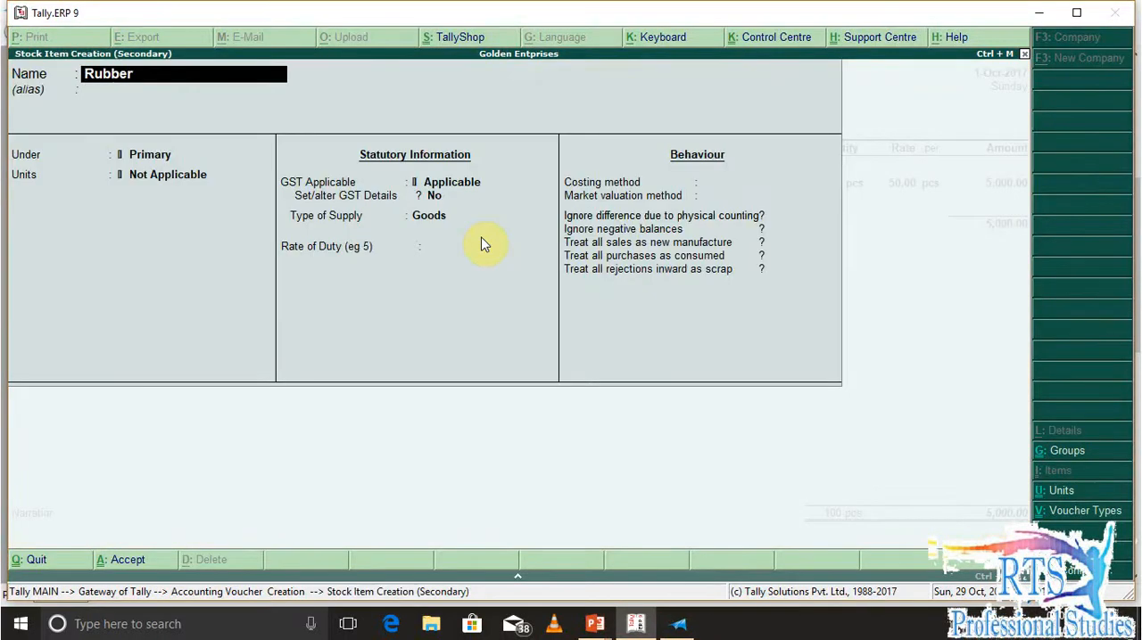
{"action": "type", "text": " Gasket"}
{"action": "key", "text": "Return"}
{"action": "key", "text": "Return"}
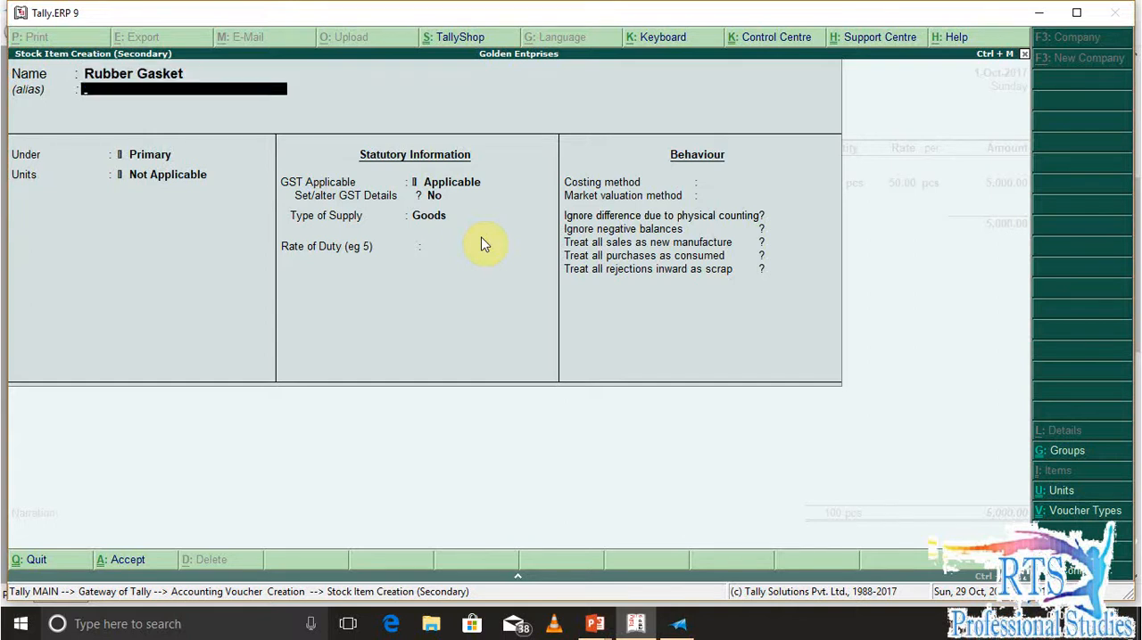
Place the Rubber Gasket item under Raw Materials with unit pcs, leaving alternate units, components and standard rates unset
{"action": "key", "text": "Return"}
{"action": "key", "text": "Down"}
{"action": "key", "text": "Return"}
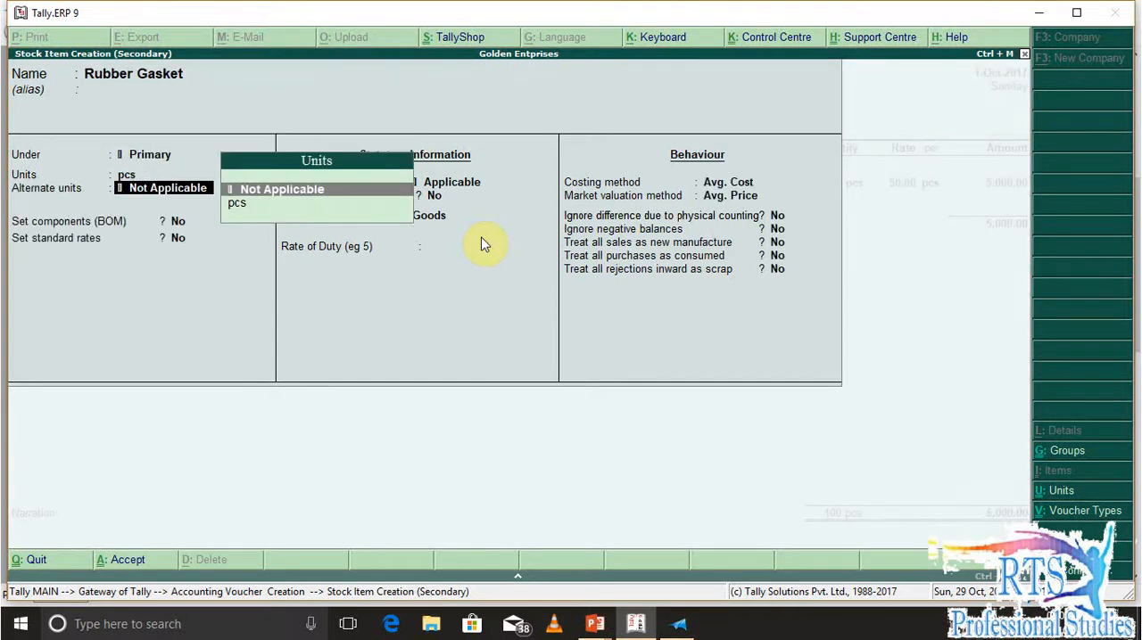
{"action": "key", "text": "BackSpace"}
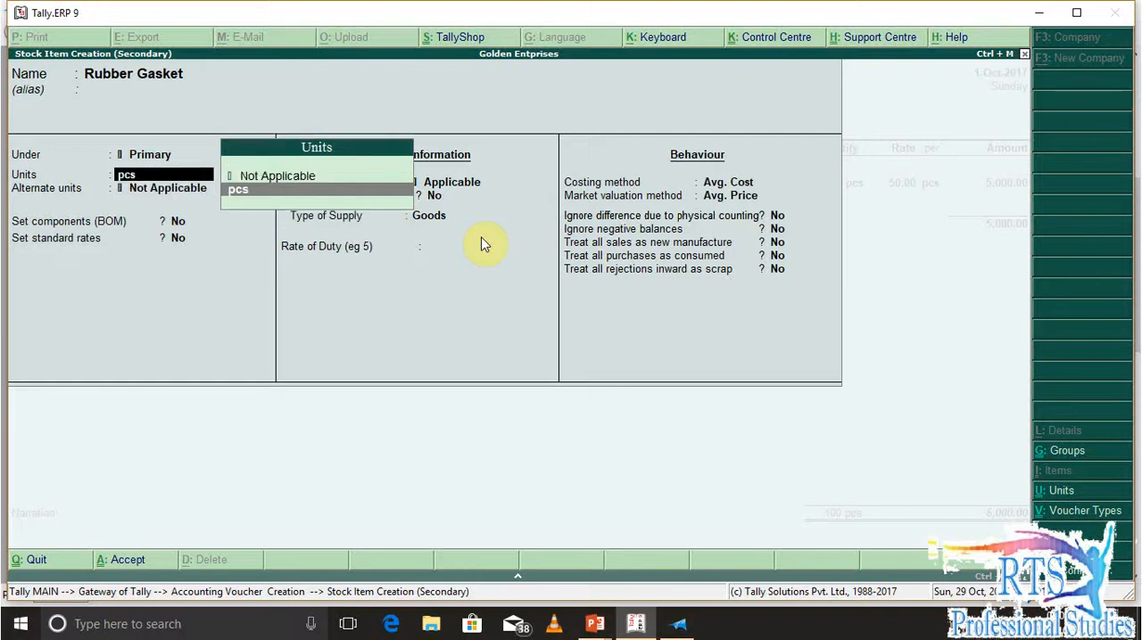
{"action": "key", "text": "BackSpace"}
{"action": "key", "text": "Down"}
{"action": "key", "text": "Return"}
{"action": "key", "text": "Return"}
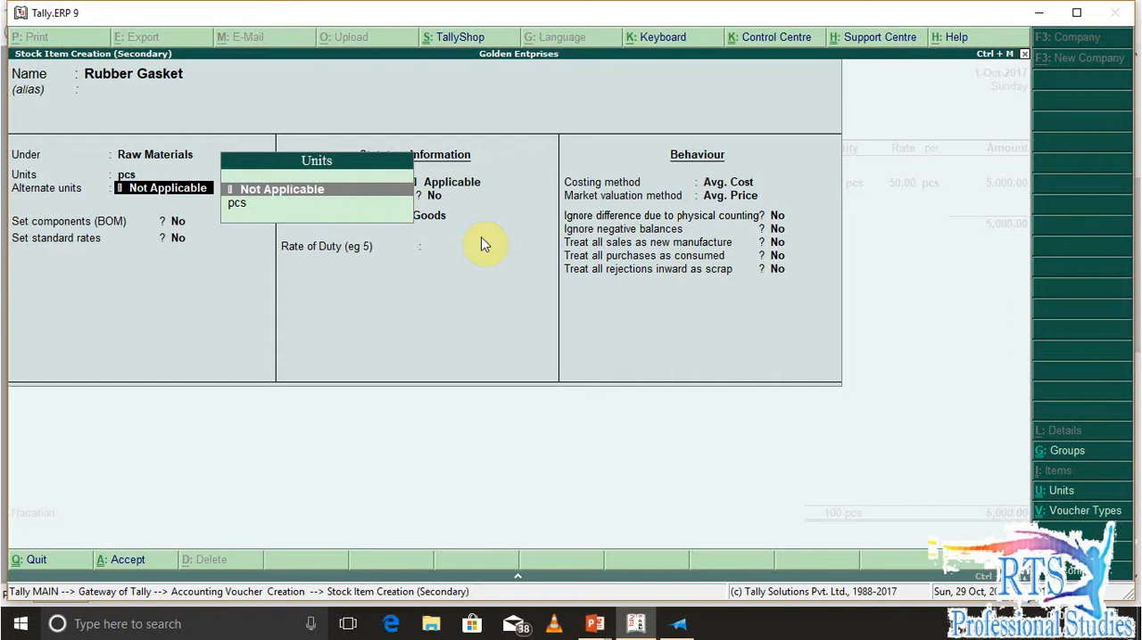
{"action": "key", "text": "Return"}
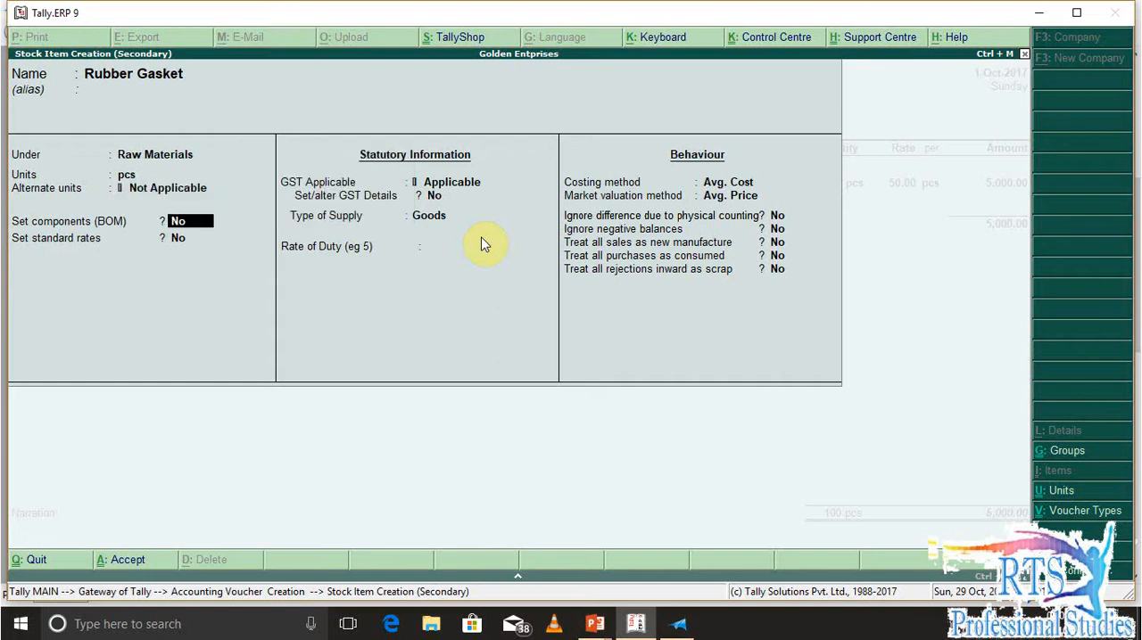
{"action": "key", "text": "Return"}
{"action": "key", "text": "Return"}
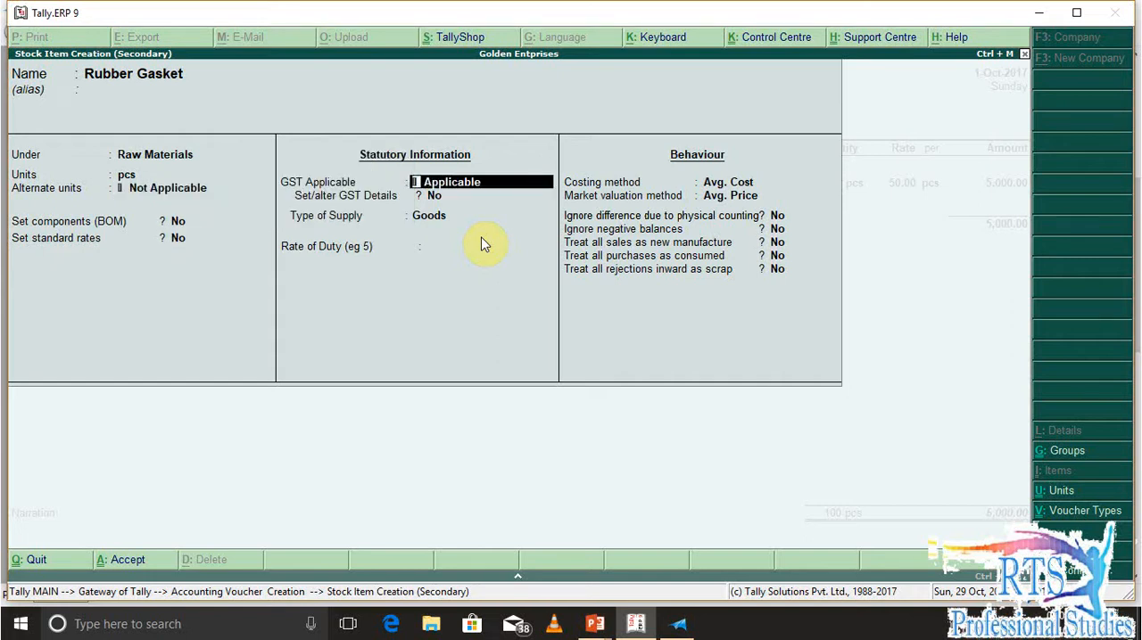
Enable GST details for Rubber Gasket and add a tax rate history entry applicable from 1-Jul-2017
{"action": "key", "text": "Return"}
{"action": "key", "text": "y"}
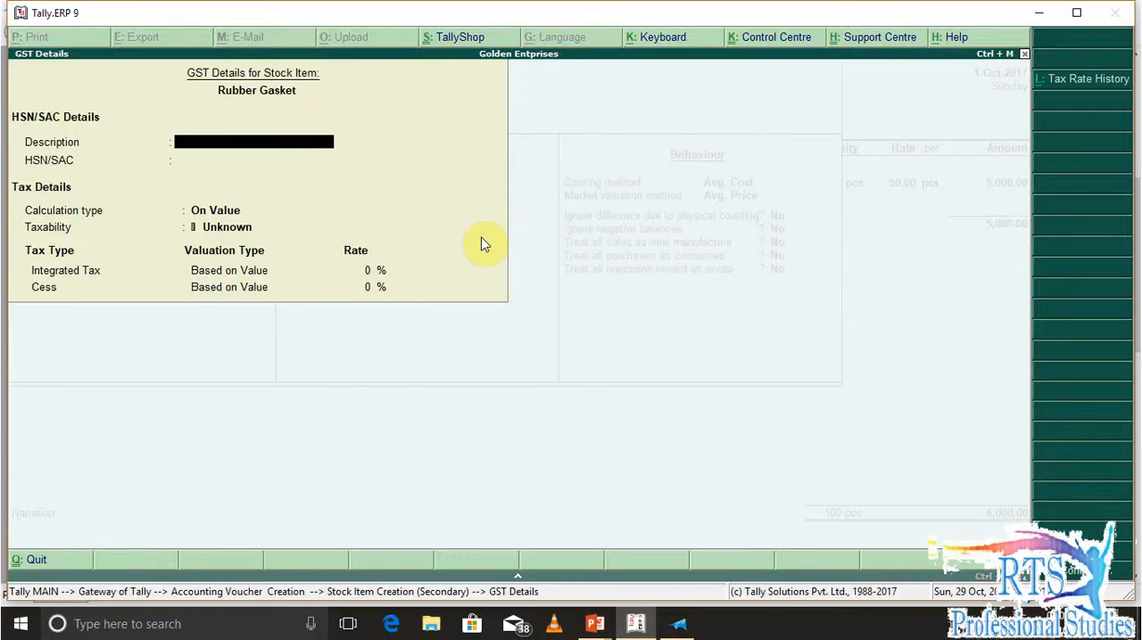
{"action": "key", "text": "alt+l"}
{"action": "type", "text": "1-7"}
{"action": "key", "text": "Return"}
Set the entry's HSN/SAC to Xxxx and keep it Taxable, calculated On Value, without reverse charge or input credit ineligibility
{"action": "key", "text": "Return"}
{"action": "key", "text": "Return"}
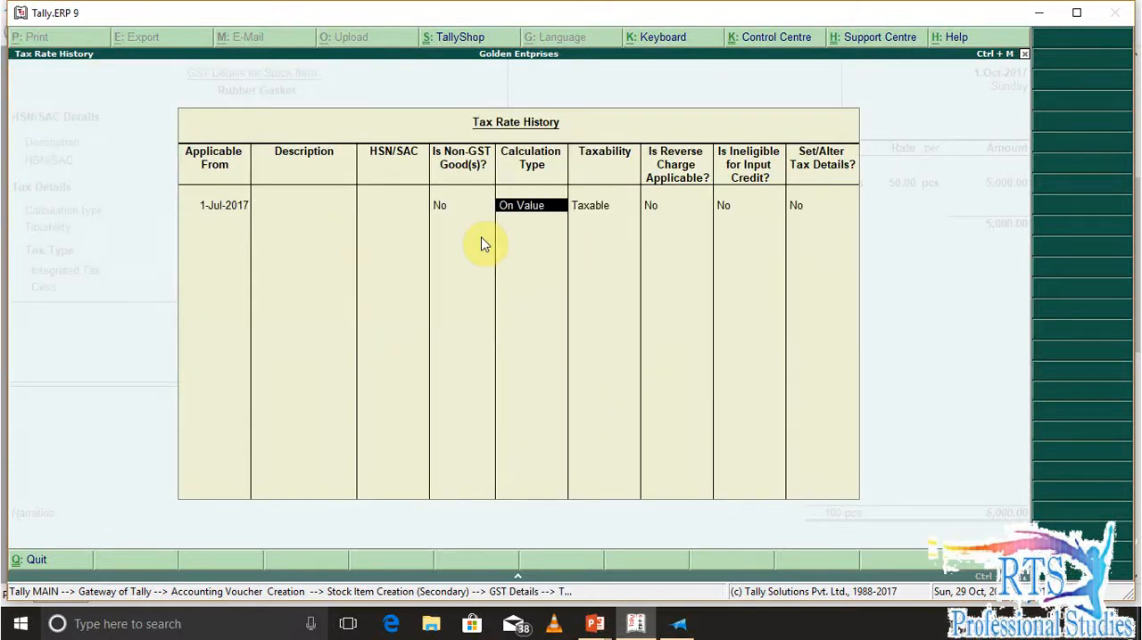
{"action": "key", "text": "BackSpace"}
{"action": "key", "text": "BackSpace"}
{"action": "type", "text": "Xxxx"}
{"action": "key", "text": "Return"}
{"action": "key", "text": "Return"}
{"action": "key", "text": "Return"}
{"action": "key", "text": "Return"}
{"action": "key", "text": "Return"}
{"action": "key", "text": "Return"}
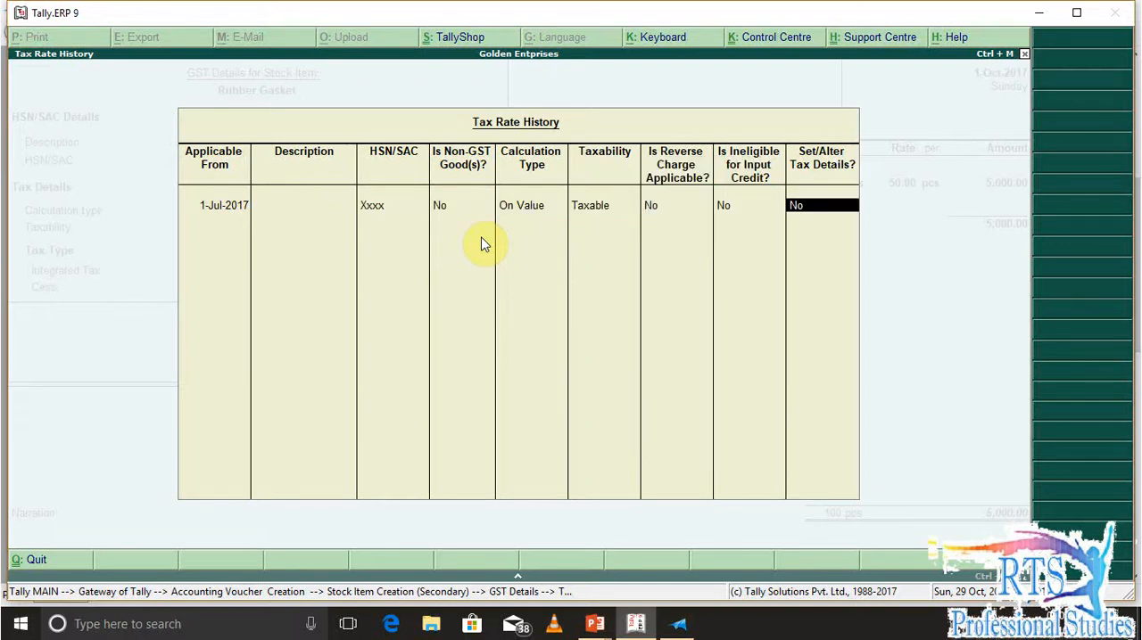
Set the Integrated Tax rate to 28% in the GST rate details and save the Rubber Gasket stock item
{"action": "key", "text": "y"}
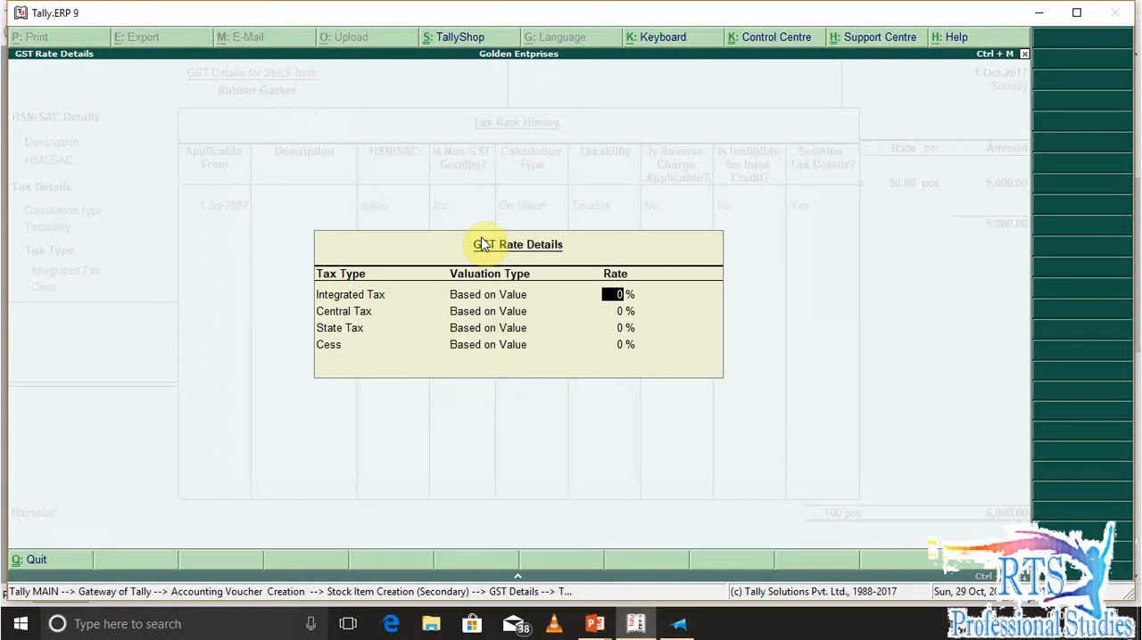
{"action": "type", "text": "28"}
{"action": "key", "text": "Return"}
{"action": "key", "text": "Return"}
{"action": "key", "text": "Return"}
{"action": "key", "text": "Return"}
{"action": "key", "text": "Return"}
{"action": "key", "text": "Return"}
{"action": "key", "text": "Return"}
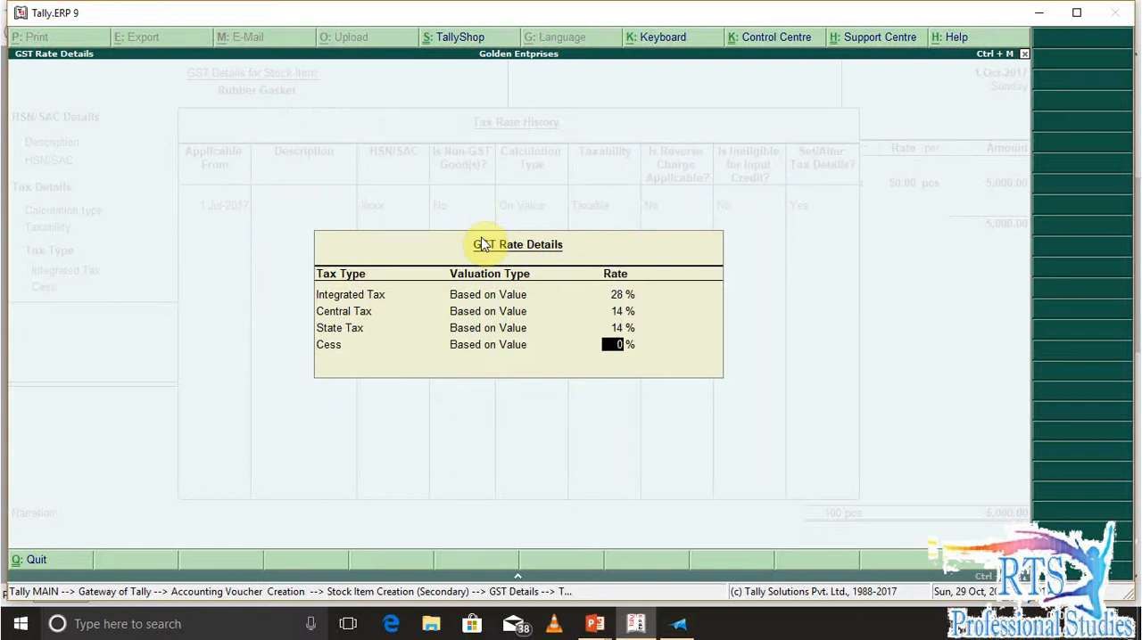
{"action": "key", "text": "Return"}
{"action": "key", "text": "Return"}
{"action": "key", "text": "Return"}
{"action": "key", "text": "Return"}
{"action": "key", "text": "Return"}
{"action": "key", "text": "Return"}
{"action": "key", "text": "Return"}
{"action": "key", "text": "Return"}
{"action": "key", "text": "Return"}
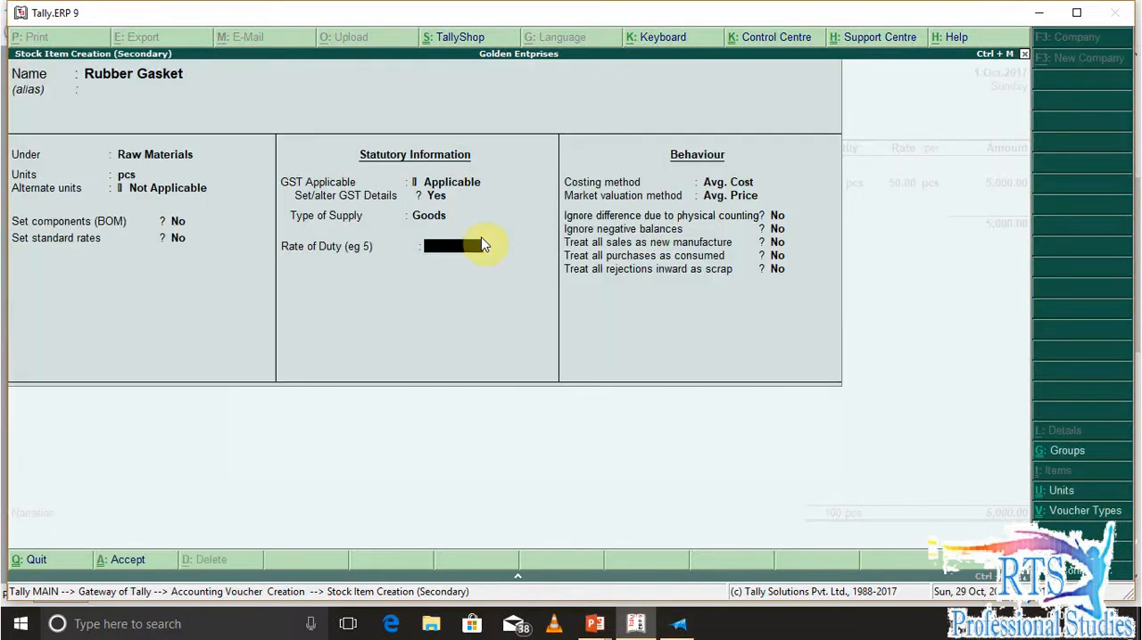
{"action": "key", "text": "Return"}
{"action": "key", "text": "Return"}
{"action": "key", "text": "y"}
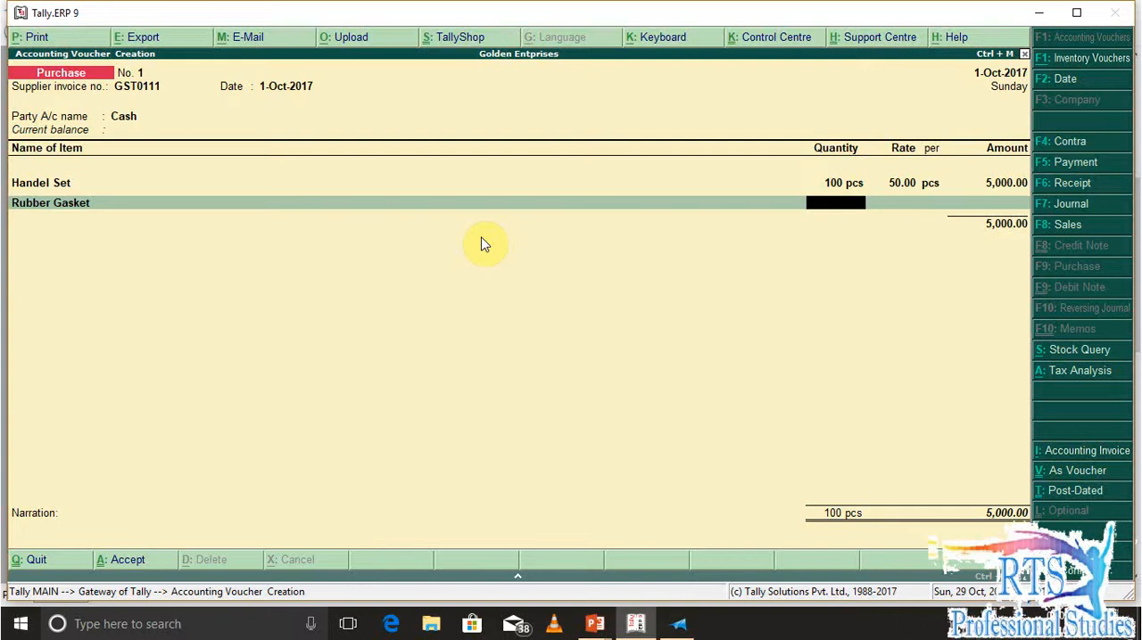
Enter 100 pcs of Rubber Gasket at a rate of 3.10, checking the rate in the question document
{"action": "type", "text": "00"}
{"action": "key", "text": "Return"}
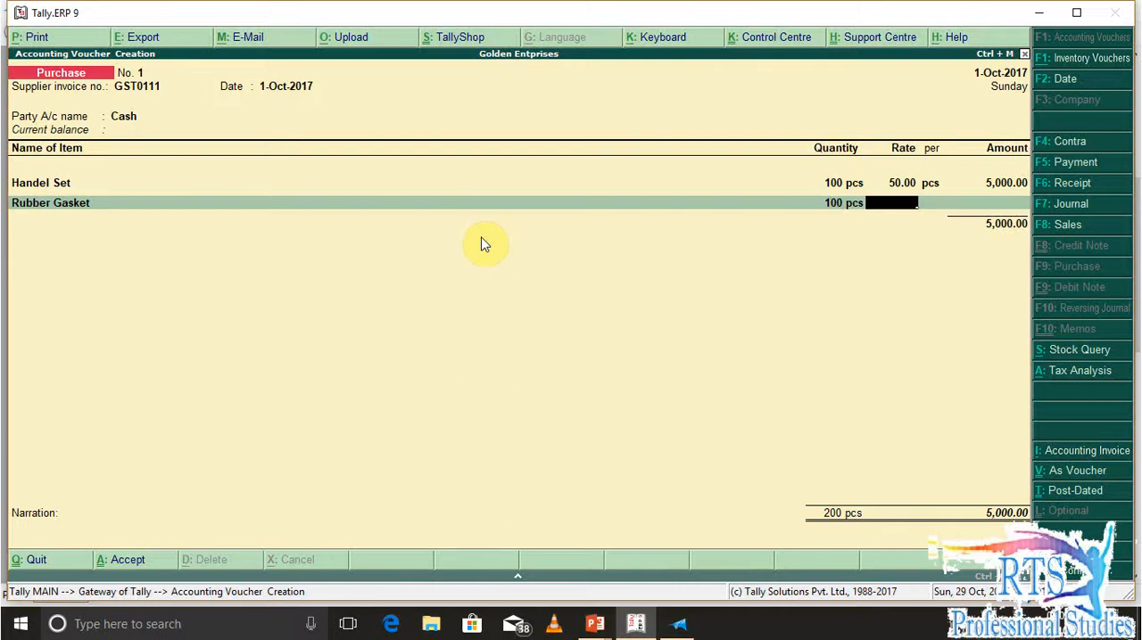
{"action": "key", "text": "alt+Tab"}
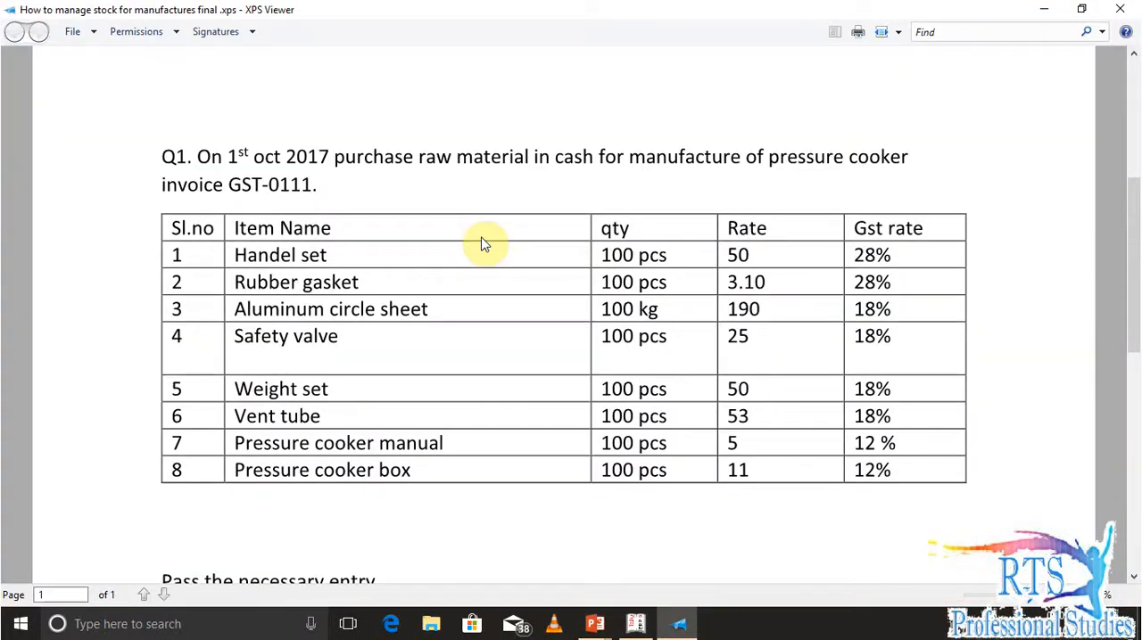
{"action": "key", "text": "alt+Tab"}
{"action": "type", "text": "3.10"}
{"action": "key", "text": "Return"}
{"action": "key", "text": "Return"}
{"action": "key", "text": "Return"}
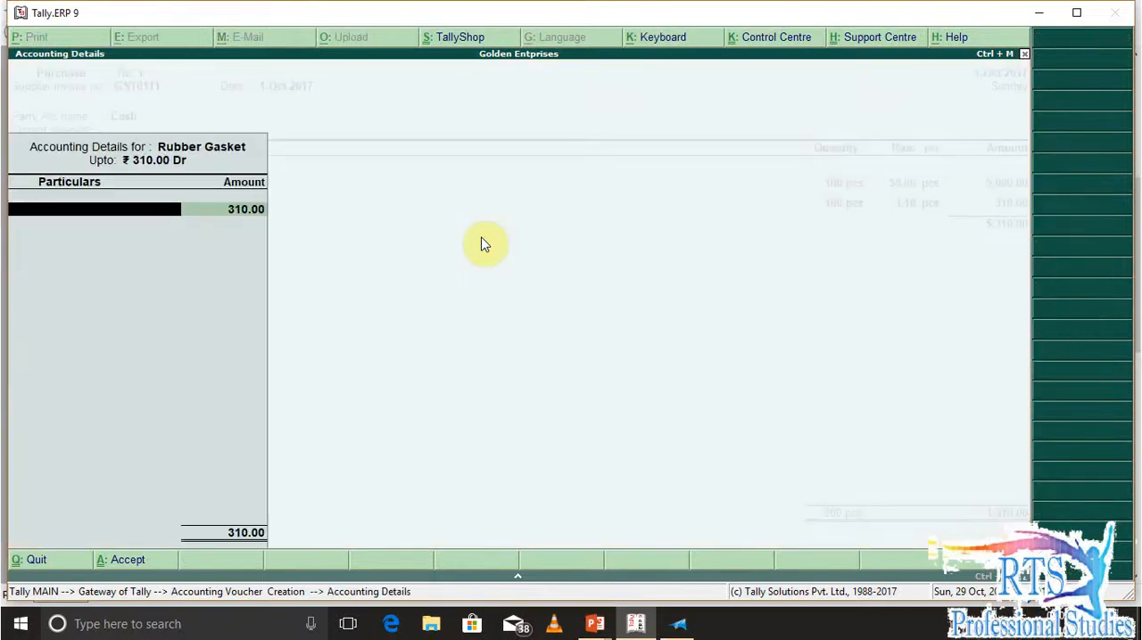
Allocate the Rubber Gasket line's full amount to the Local Purchase@28% ledger
{"action": "type", "text": "pu"}
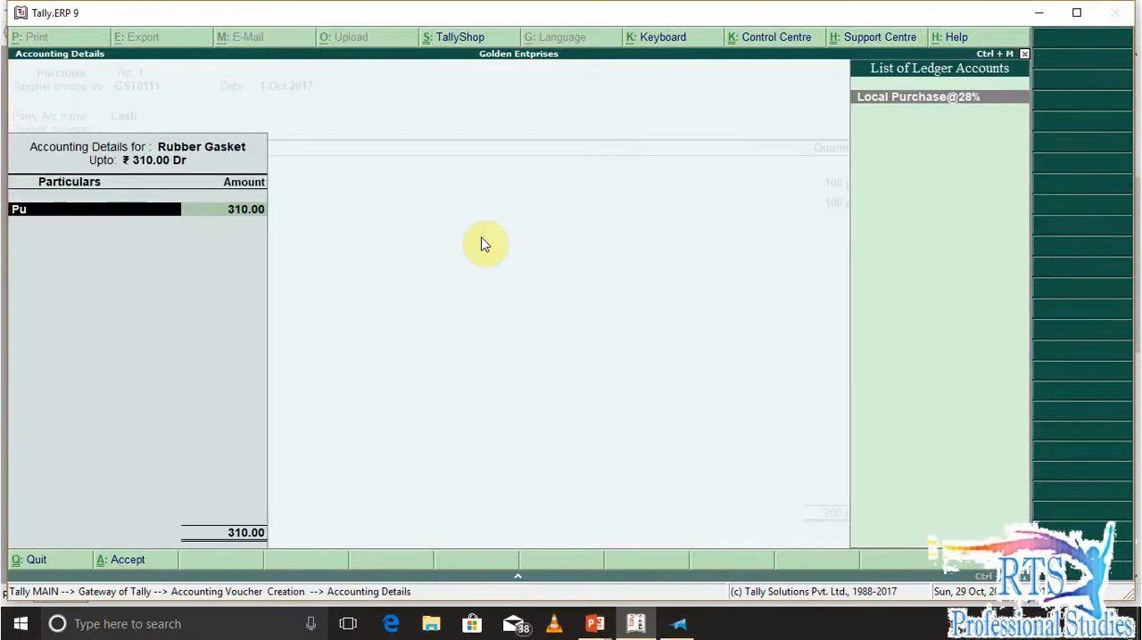
{"action": "key", "text": "Return"}
{"action": "key", "text": "Return"}
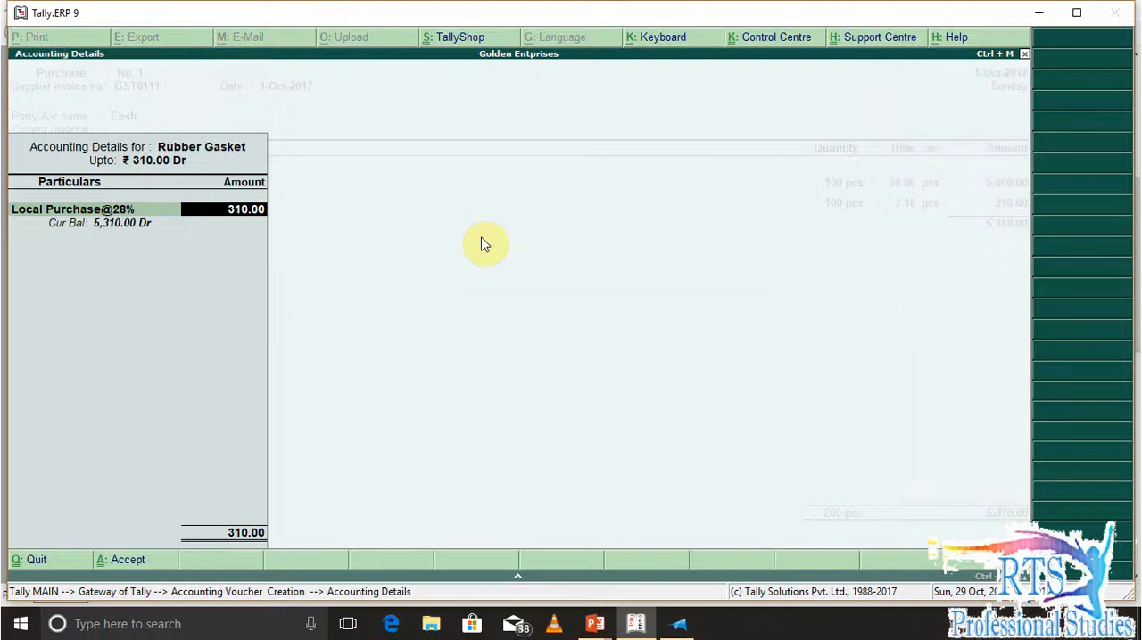
{"action": "key", "text": "Return"}
Check the third item in the question document and start a new stock item for it
{"action": "key", "text": "alt+Tab"}
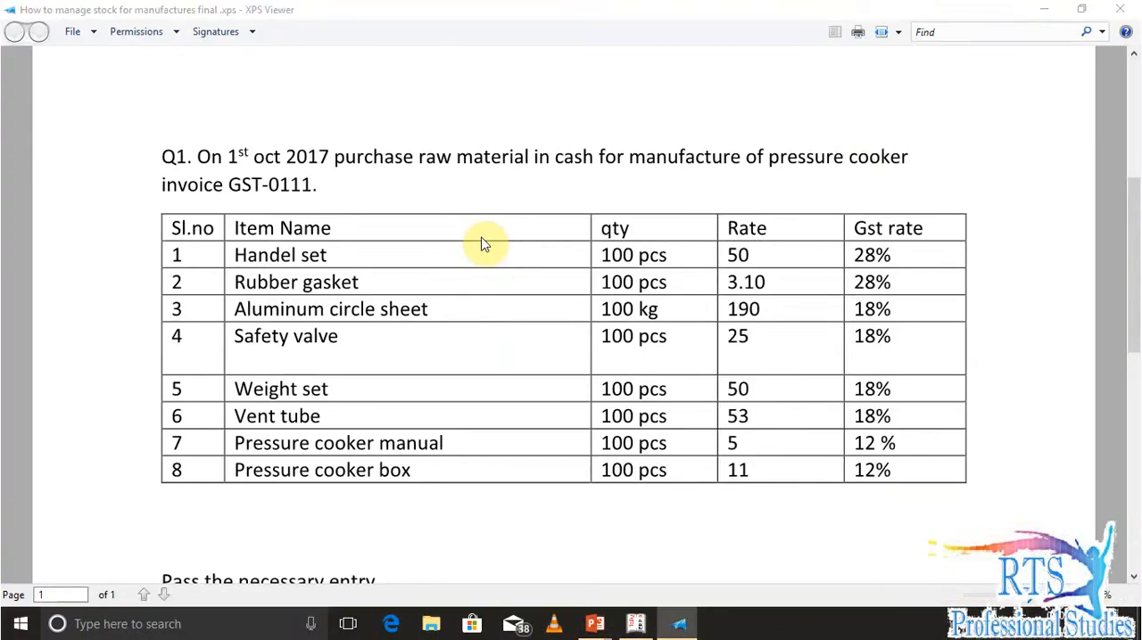
{"action": "key", "text": "alt+Tab"}
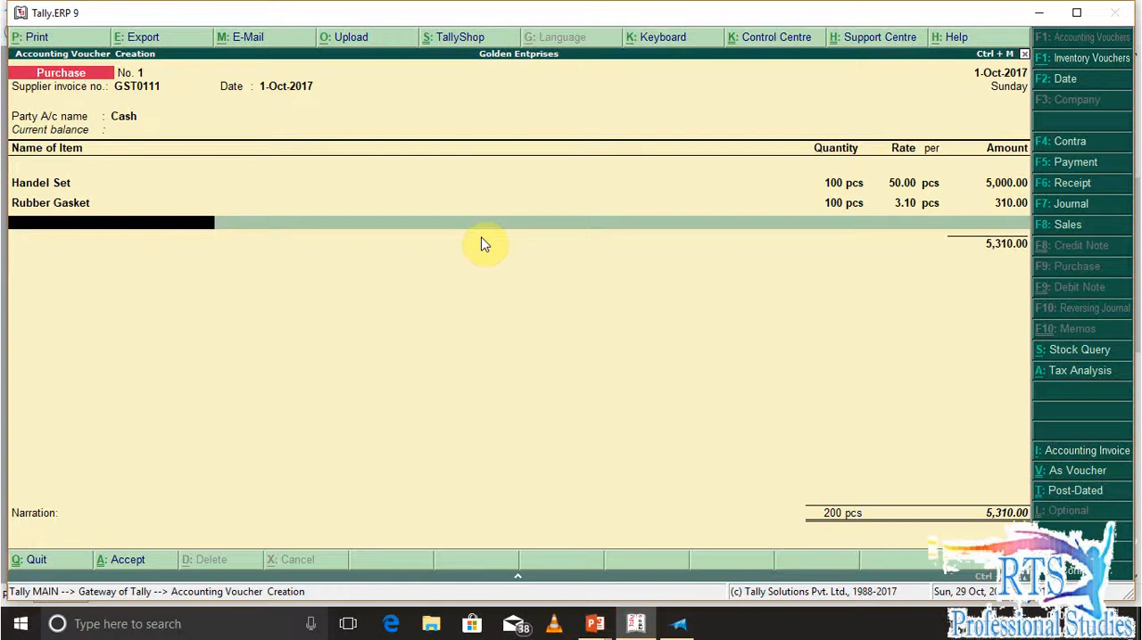
{"action": "key", "text": "alt+c"}
{"action": "type", "text": "Circel Shee"}
{"action": "key", "text": "BackSpace"}
{"action": "key", "text": "BackSpace"}
{"action": "key", "text": "BackSpace"}
{"action": "key", "text": "BackSpace"}
{"action": "key", "text": "BackSpace"}
{"action": "key", "text": "BackSpace"}
{"action": "key", "text": "BackSpace"}
{"action": "key", "text": "BackSpace"}
{"action": "key", "text": "BackSpace"}
{"action": "key", "text": "BackSpace"}
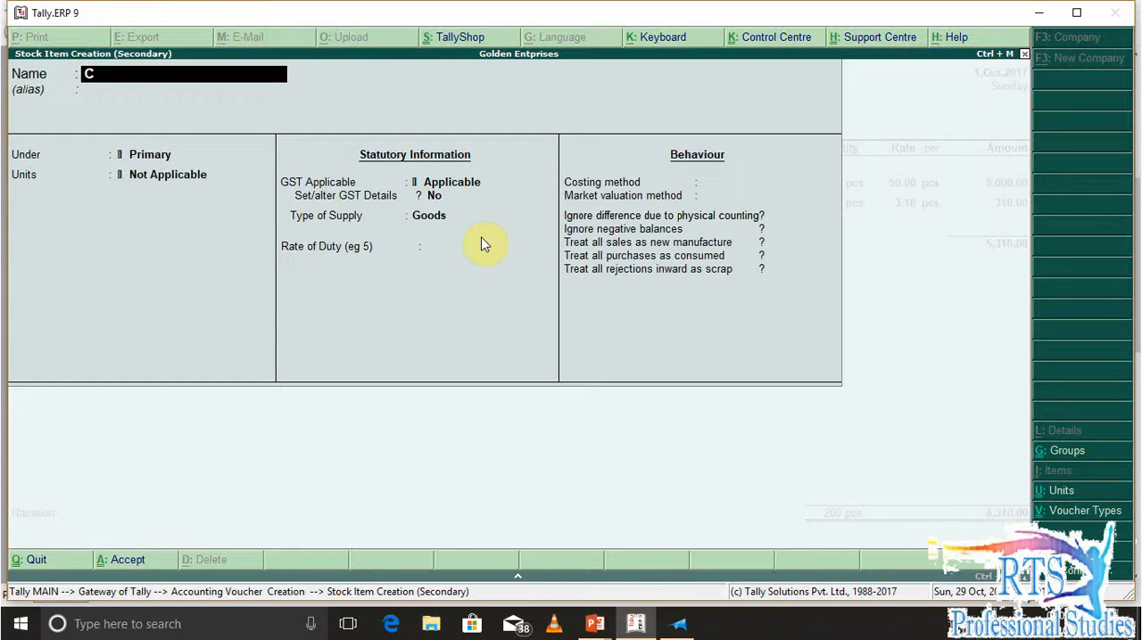
{"action": "key", "text": "BackSpace"}
Name the stock item Aluminium Circel Sheet and place it under Raw Materials
{"action": "type", "text": "Aluminium Circe"}
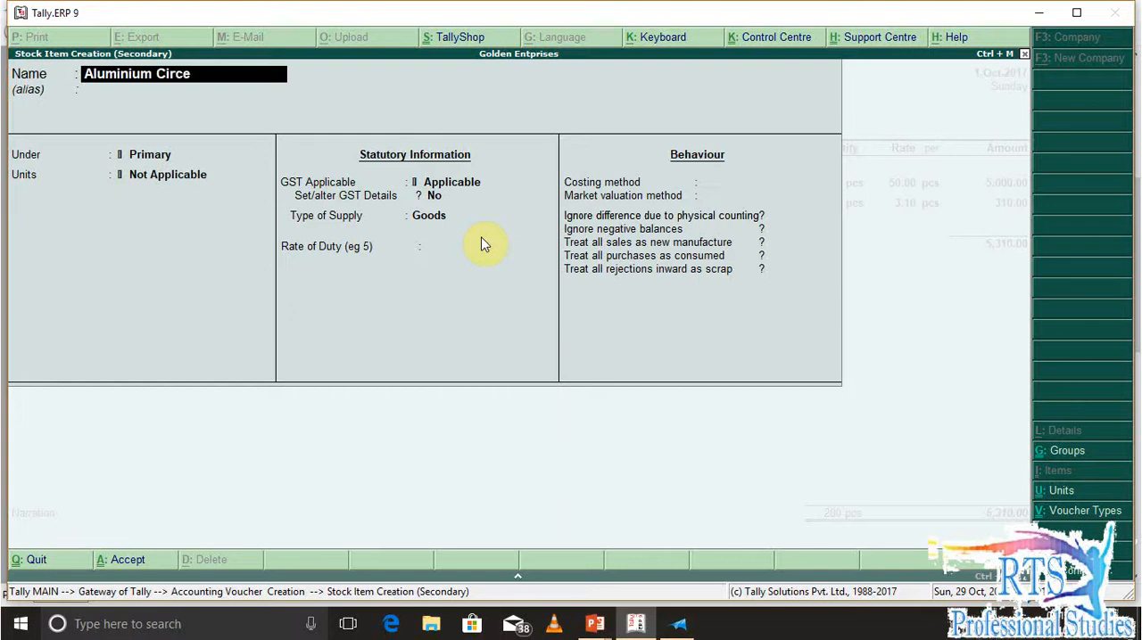
{"action": "type", "text": "l Sheet"}
{"action": "key", "text": "Return"}
{"action": "key", "text": "Down"}
{"action": "key", "text": "Return"}
Set the item's unit to pcs with no alternate unit
{"action": "key", "text": "Down"}
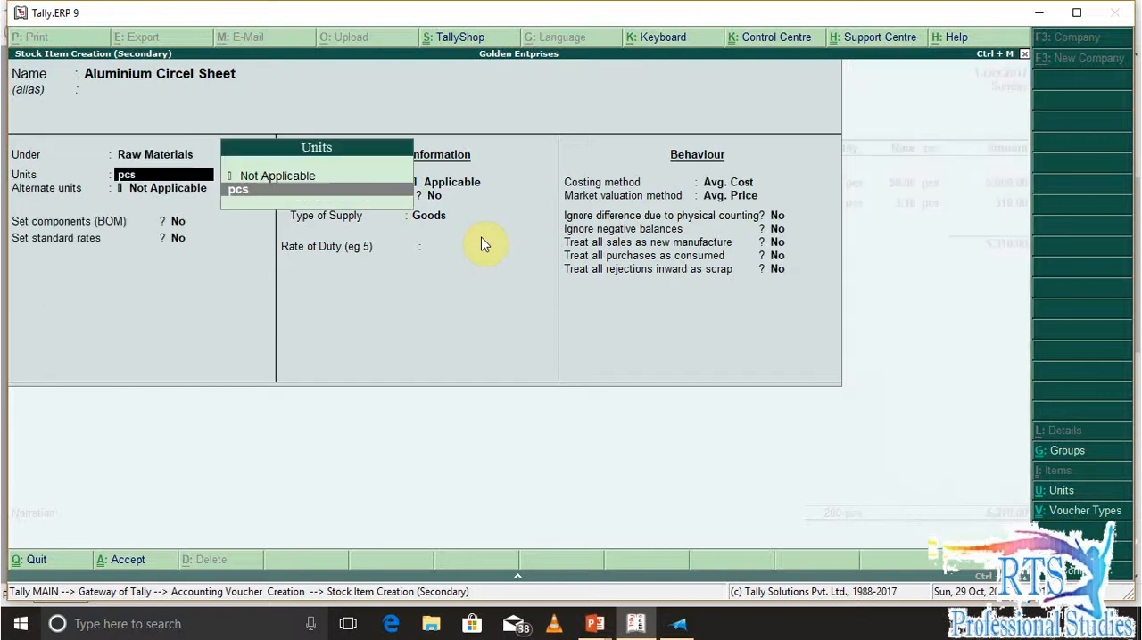
{"action": "key", "text": "Return"}
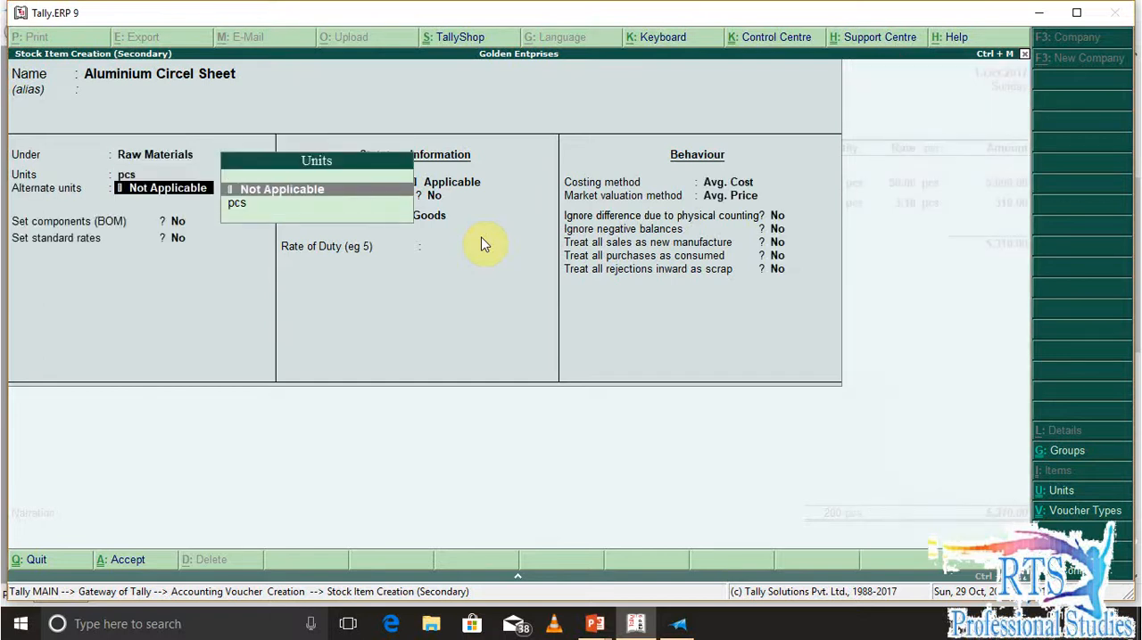
{"action": "key", "text": "Return"}
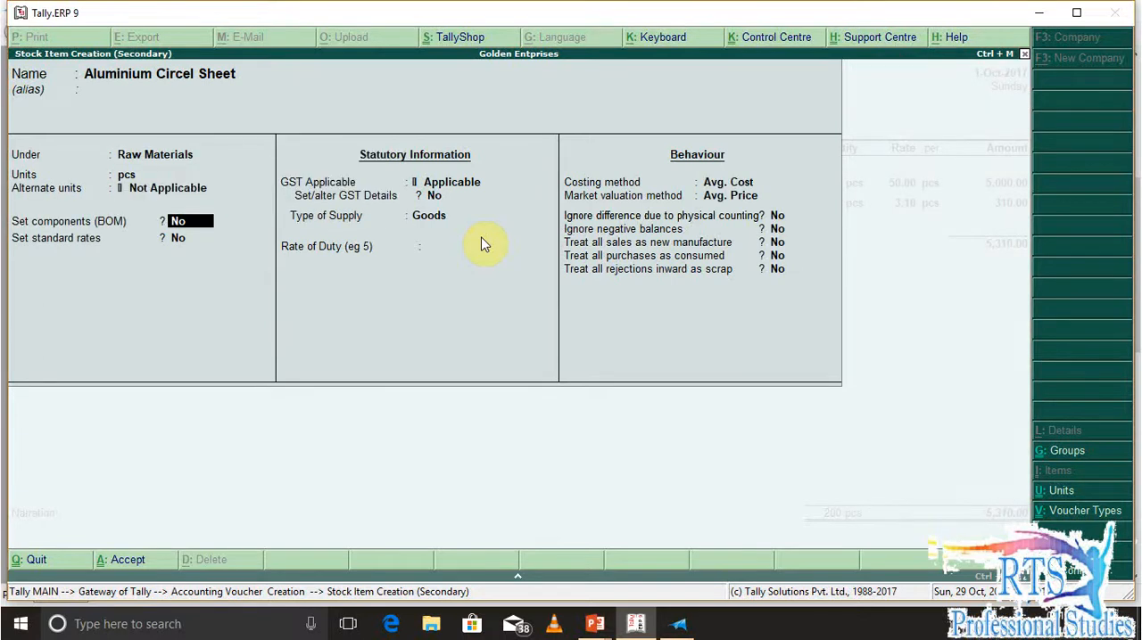
Check the sheet's unit in the question document and create a simple unit with the symbol kg from the units field
{"action": "key", "text": "alt+Tab"}
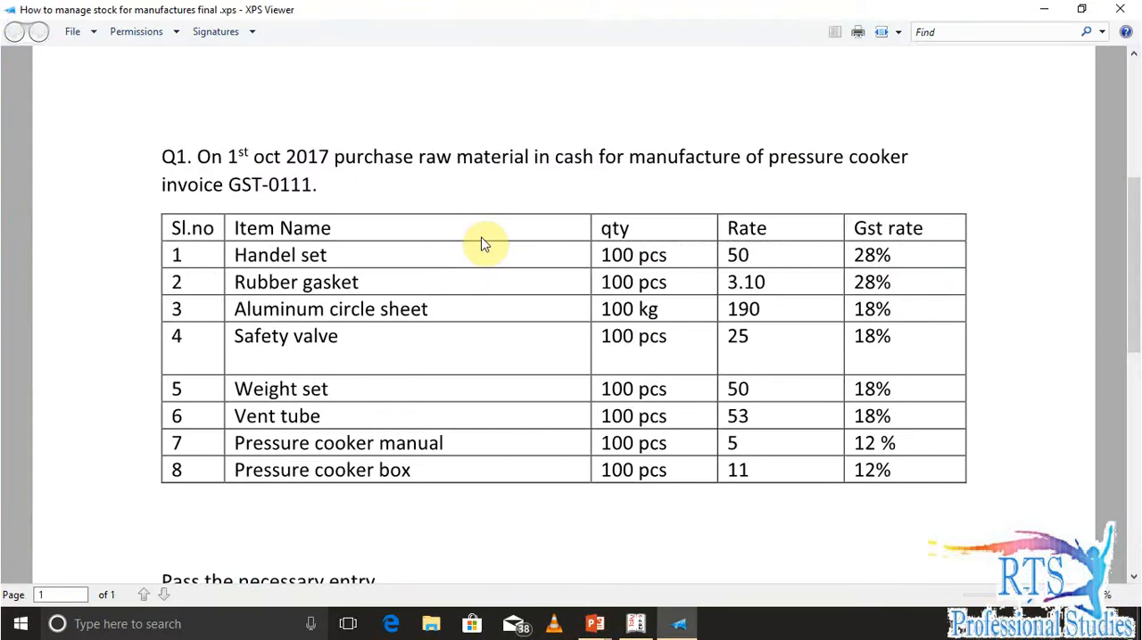
{"action": "key", "text": "alt+Tab"}
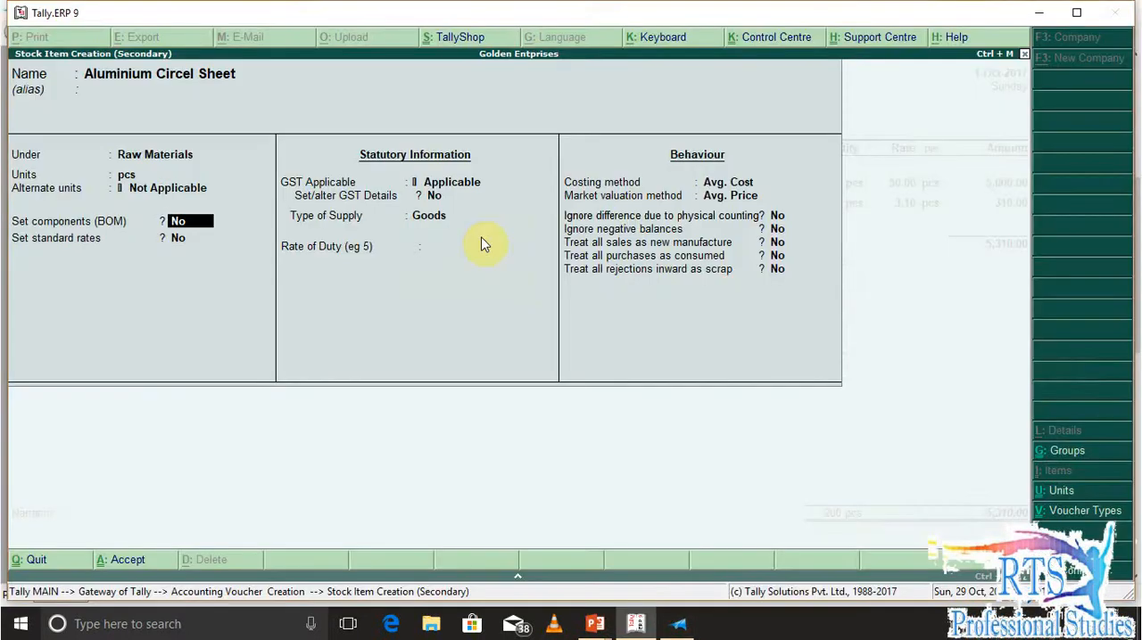
{"action": "key", "text": "BackSpace"}
{"action": "key", "text": "BackSpace"}
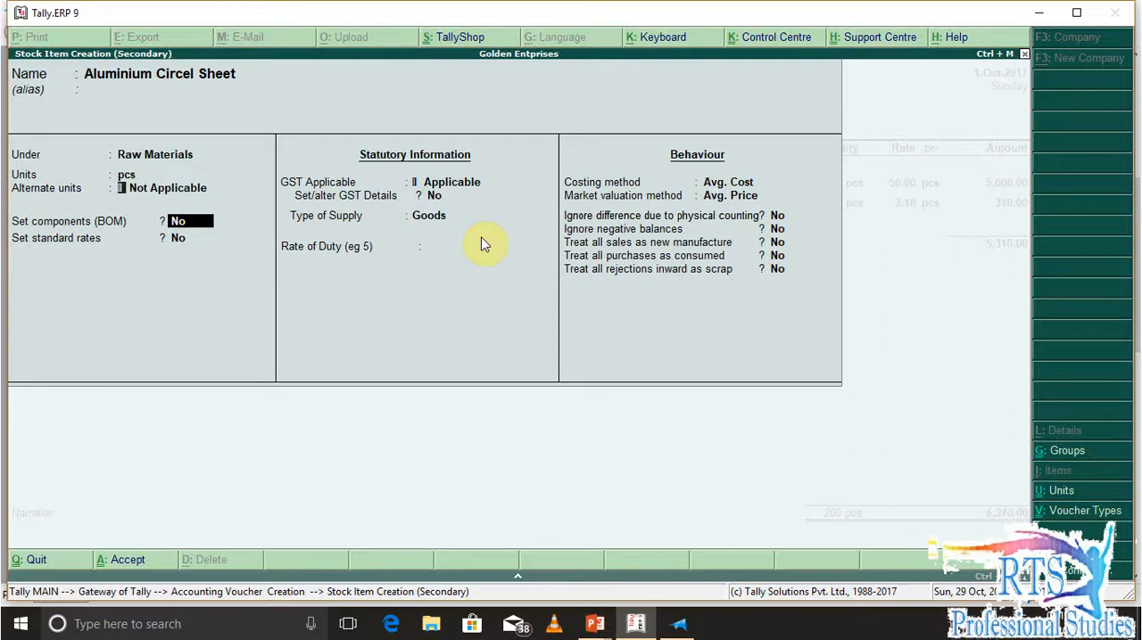
{"action": "key", "text": "alt+c"}
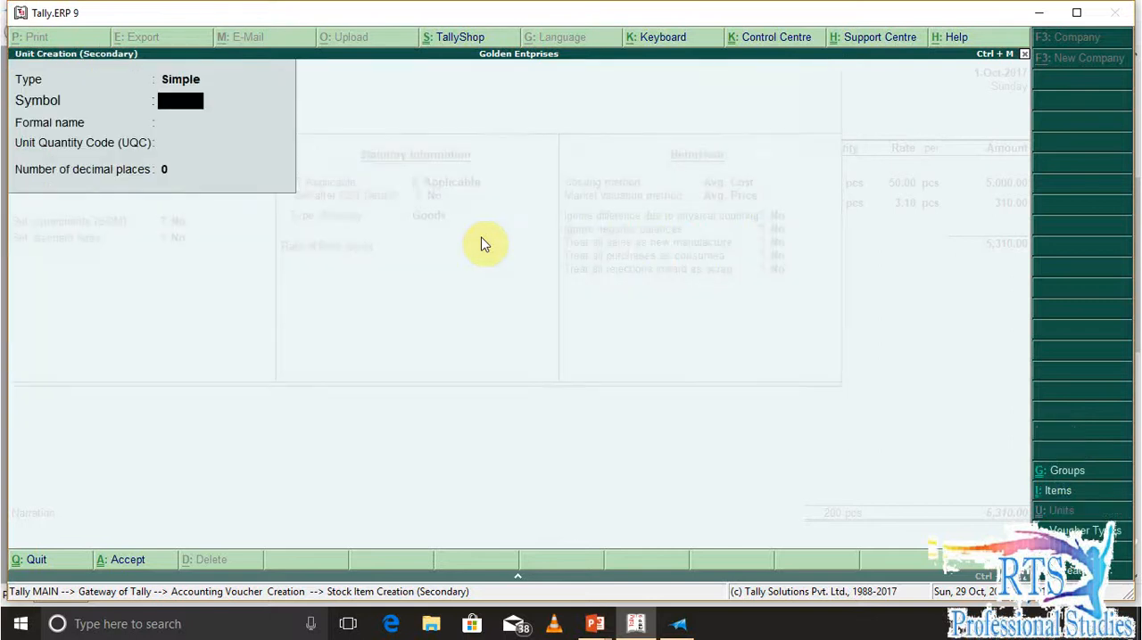
{"action": "type", "text": "kg"}
{"action": "key", "text": "Return"}
{"action": "key", "text": "Return"}
{"action": "key", "text": "Return"}
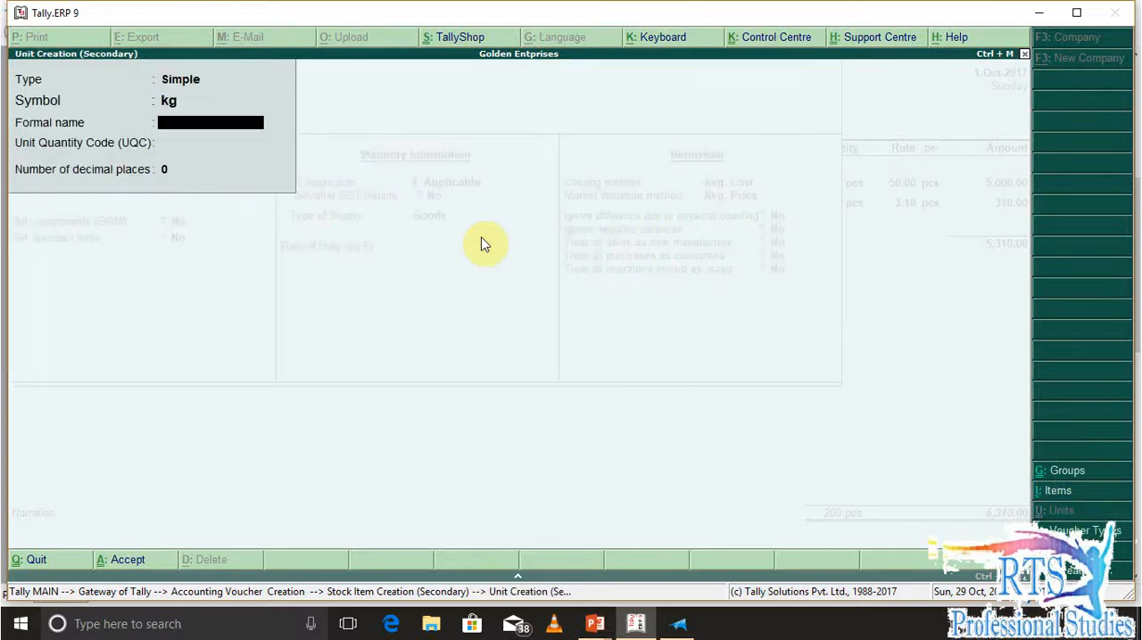
{"action": "key", "text": "Return"}
{"action": "key", "text": "Return"}
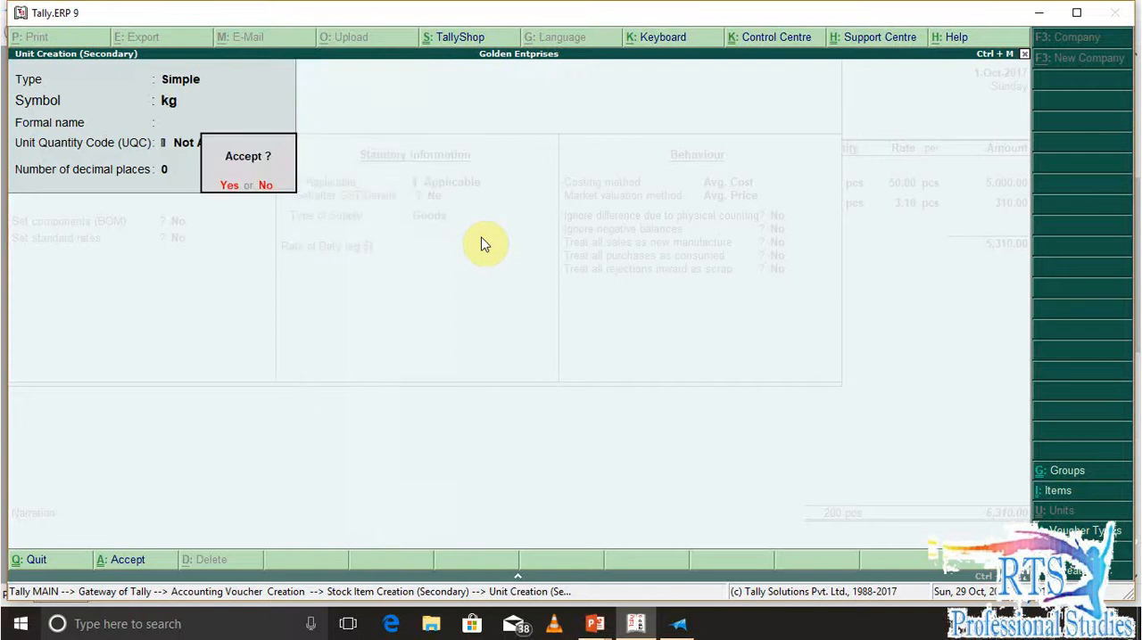
Reopen the kg unit for alteration and set its Unit Quantity Code to KGS-KILOGRAMS
{"action": "key", "text": "Down"}
{"action": "key", "text": "Up"}
{"action": "key", "text": "Down"}
{"action": "key", "text": "ctrl+Return"}
{"action": "key", "text": "Return"}
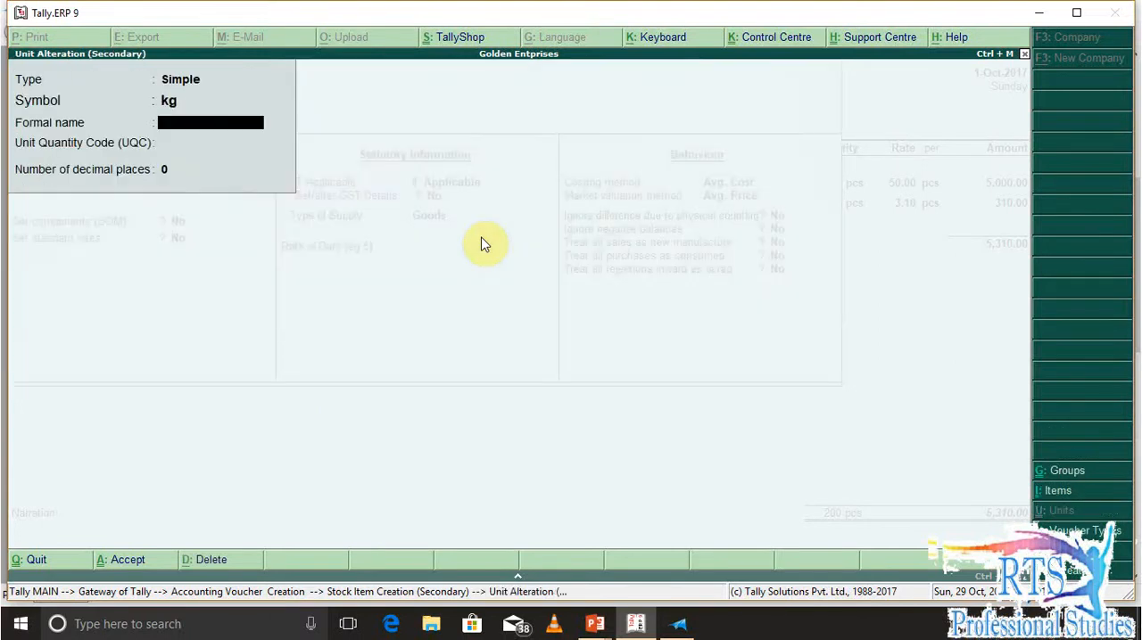
{"action": "key", "text": "Return"}
{"action": "type", "text": "kg"}
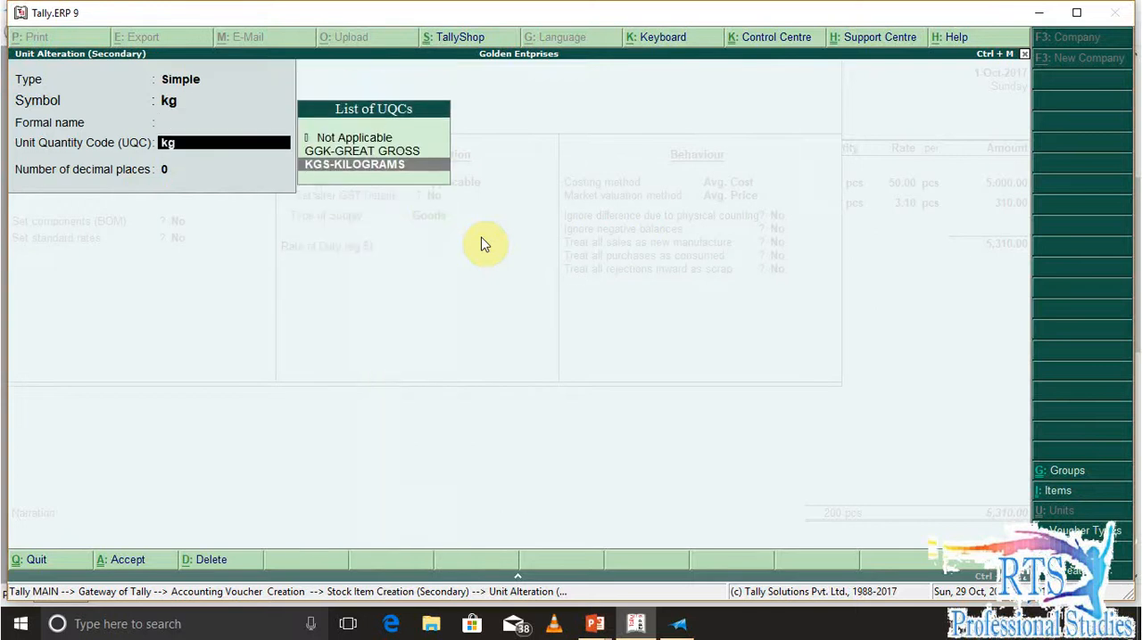
{"action": "key", "text": "Return"}
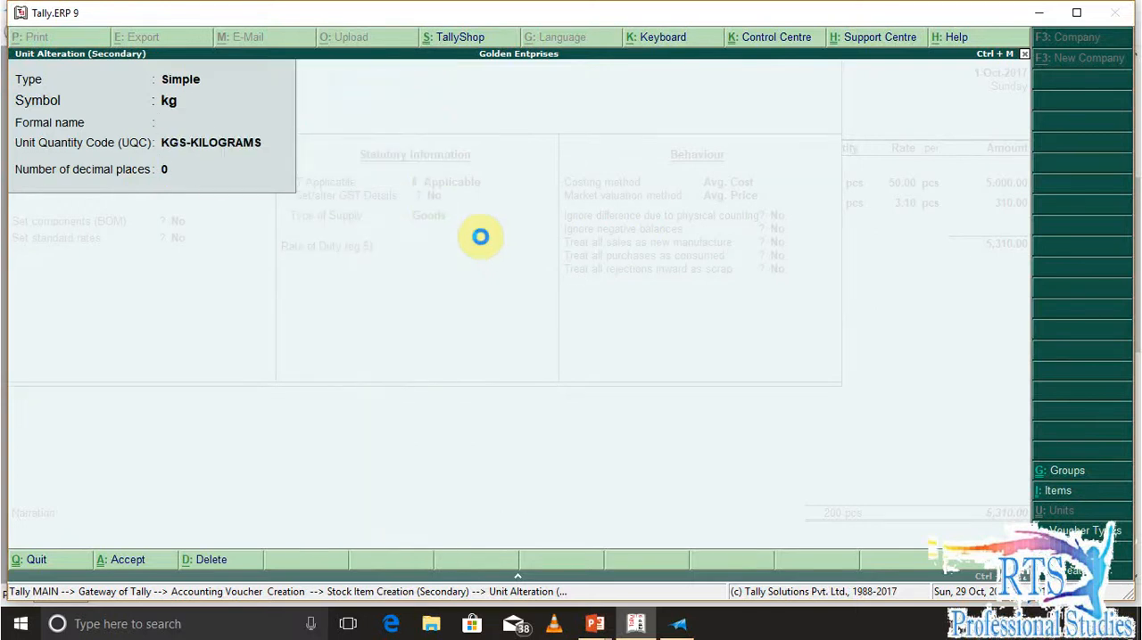
Enable GST details for Aluminium Circel Sheet and add a tax rate history entry applicable from 1-Jul-2017
{"action": "key", "text": "Return"}
{"action": "key", "text": "Return"}
{"action": "key", "text": "Return"}
{"action": "key", "text": "y"}
{"action": "key", "text": "Return"}
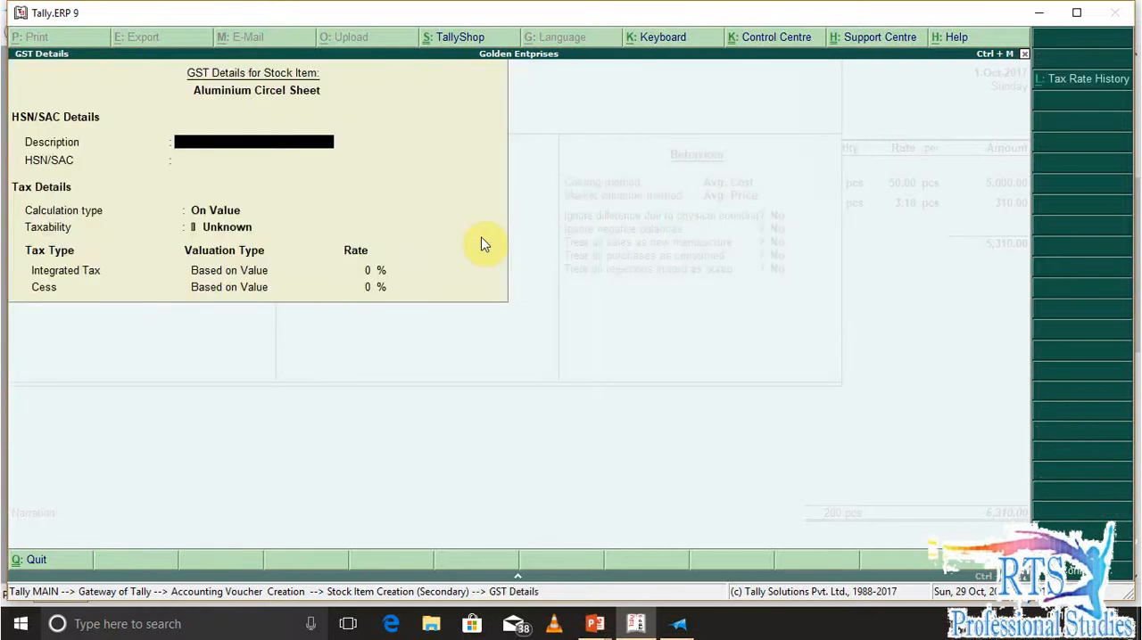
{"action": "key", "text": "alt+l"}
{"action": "type", "text": "1-7"}
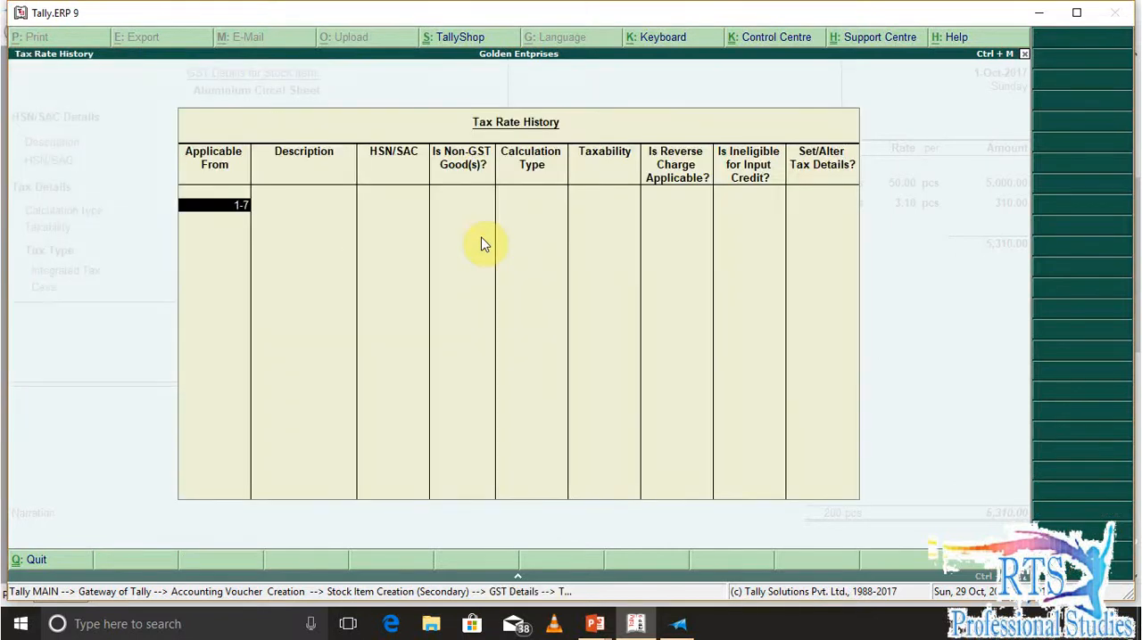
{"action": "key", "text": "Return"}
{"action": "key", "text": "Return"}
{"action": "key", "text": "Return"}
Complete the Aluminium Circel Sheet tax rate entry with HSN/SAC code Xxxxx, not a non-GST good, calculated on value and taxable
{"action": "key", "text": "BackSpace"}
{"action": "type", "text": "X"}
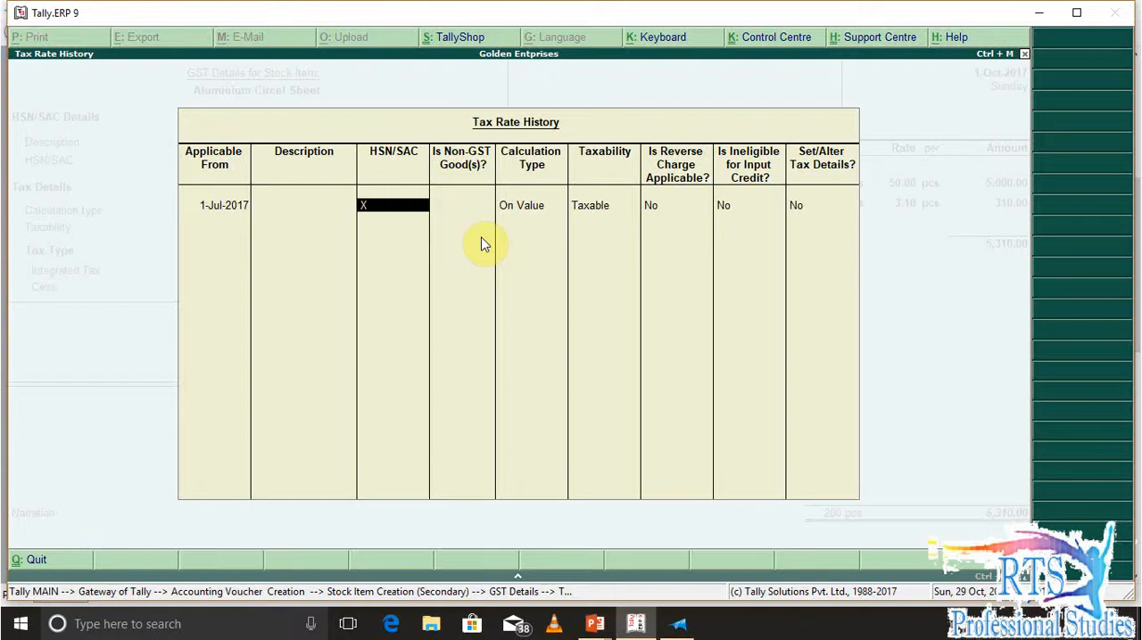
{"action": "key", "text": "Return"}
{"action": "key", "text": "Return"}
{"action": "key", "text": "BackSpace"}
{"action": "key", "text": "BackSpace"}
{"action": "type", "text": "xxxx"}
{"action": "key", "text": "Return"}
{"action": "key", "text": "Return"}
{"action": "key", "text": "Return"}
{"action": "key", "text": "Return"}
{"action": "key", "text": "Return"}
{"action": "key", "text": "Return"}
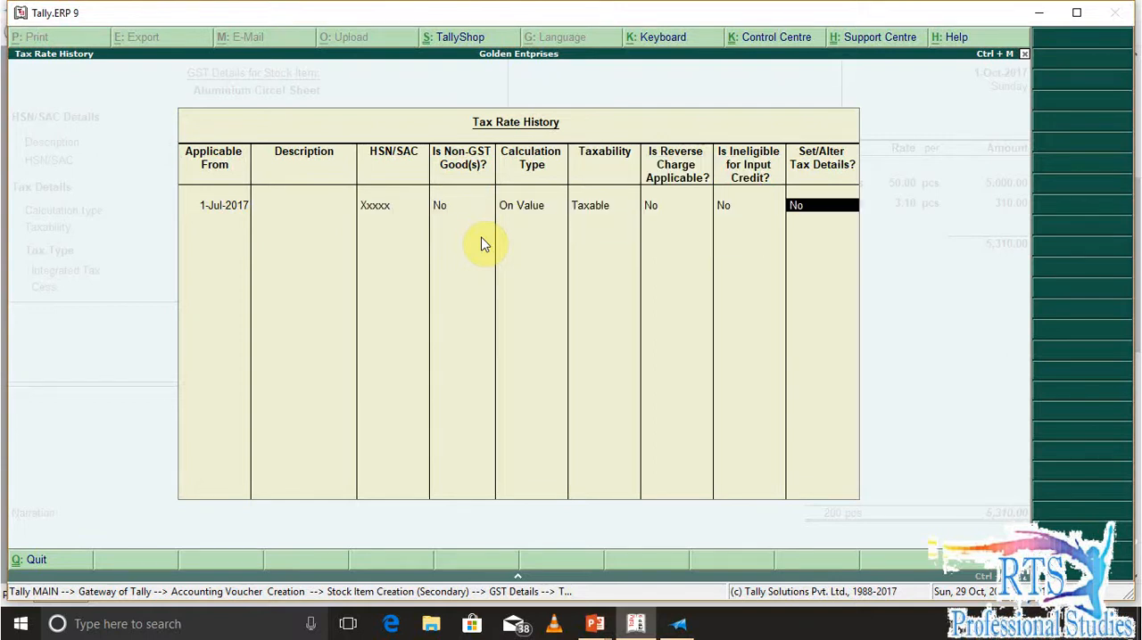
Set the entry's integrated tax rate to 18% and save the Aluminium Circel Sheet stock item
{"action": "type", "text": "y"}
{"action": "key", "text": "Return"}
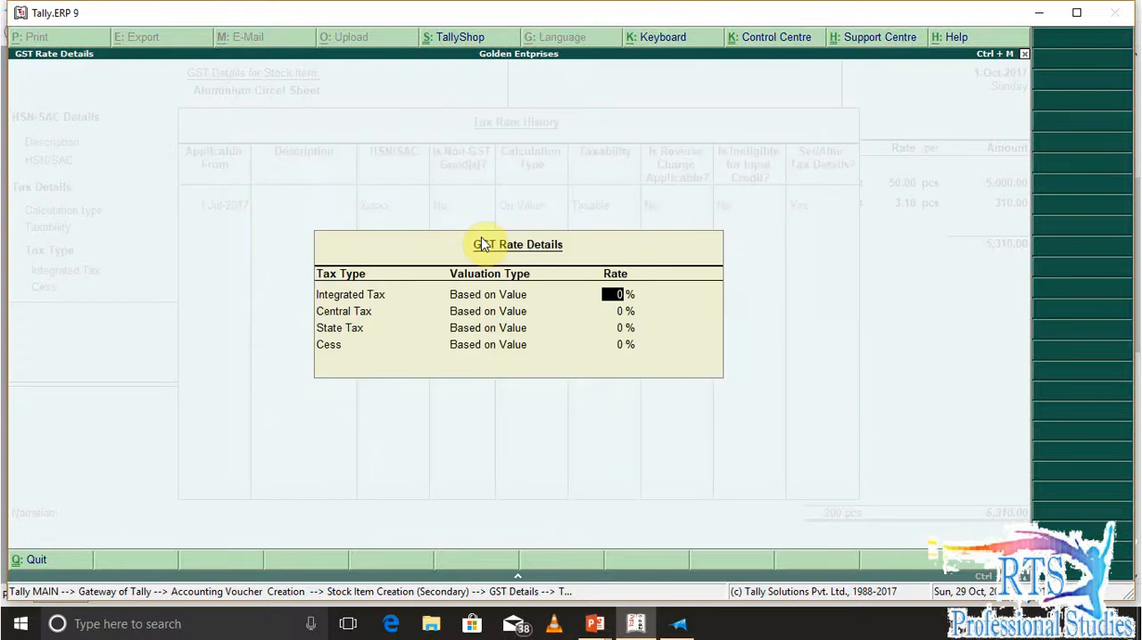
{"action": "type", "text": "18"}
{"action": "key", "text": "Return"}
{"action": "key", "text": "Return"}
{"action": "key", "text": "Return"}
{"action": "key", "text": "Return"}
{"action": "key", "text": "Return"}
{"action": "key", "text": "Return"}
{"action": "key", "text": "Return"}
{"action": "key", "text": "Return"}
{"action": "key", "text": "Return"}
{"action": "key", "text": "Return"}
{"action": "key", "text": "Return"}
Enter a quantity of 100 kg at a rate of 190 per kg for Aluminium Circel Sheet in the purchase voucher
{"action": "key", "text": "Return"}
{"action": "key", "text": "Return"}
{"action": "key", "text": "Return"}
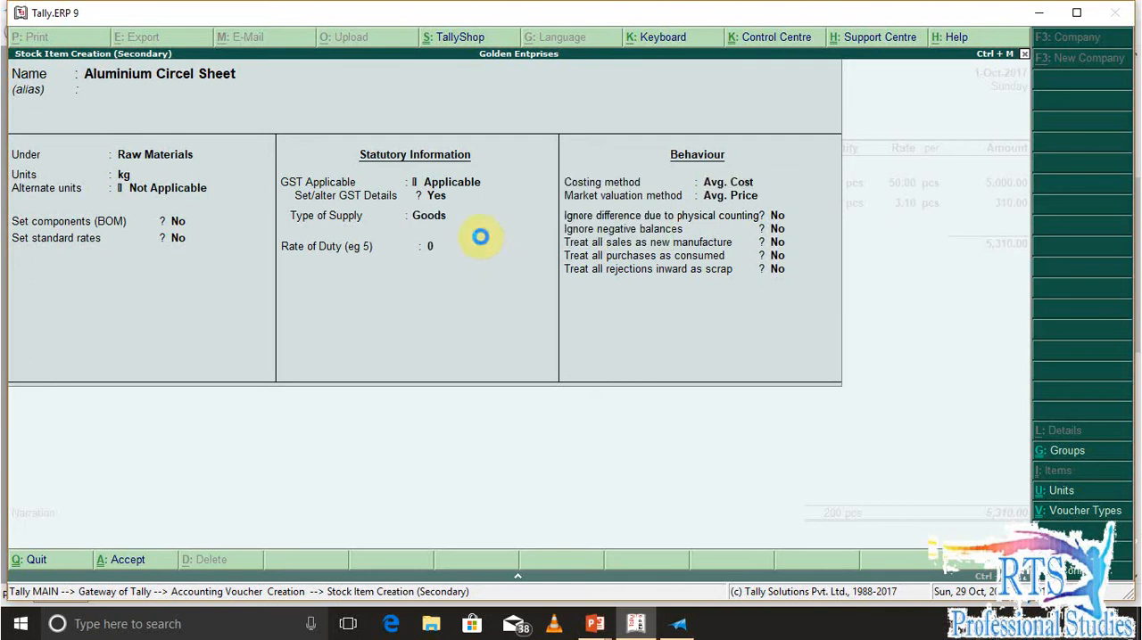
{"action": "key", "text": "Return"}
{"action": "type", "text": "100"}
{"action": "key", "text": "Return"}
{"action": "type", "text": "129"}
{"action": "key", "text": "BackSpace"}
{"action": "key", "text": "BackSpace"}
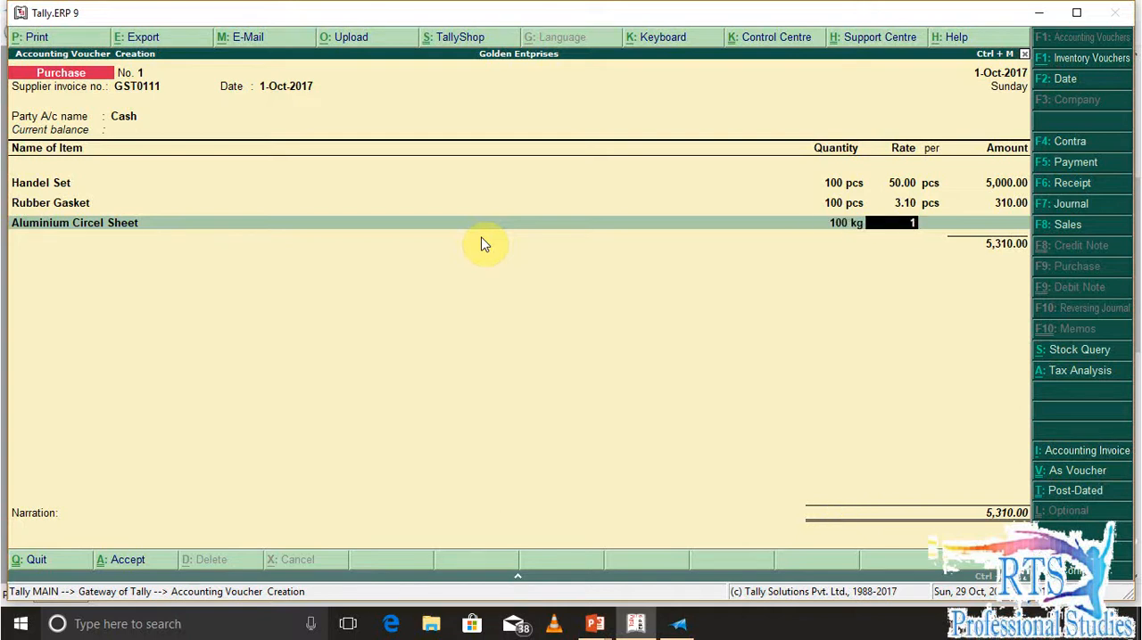
{"action": "type", "text": "90"}
{"action": "key", "text": "Return"}
{"action": "key", "text": "Return"}
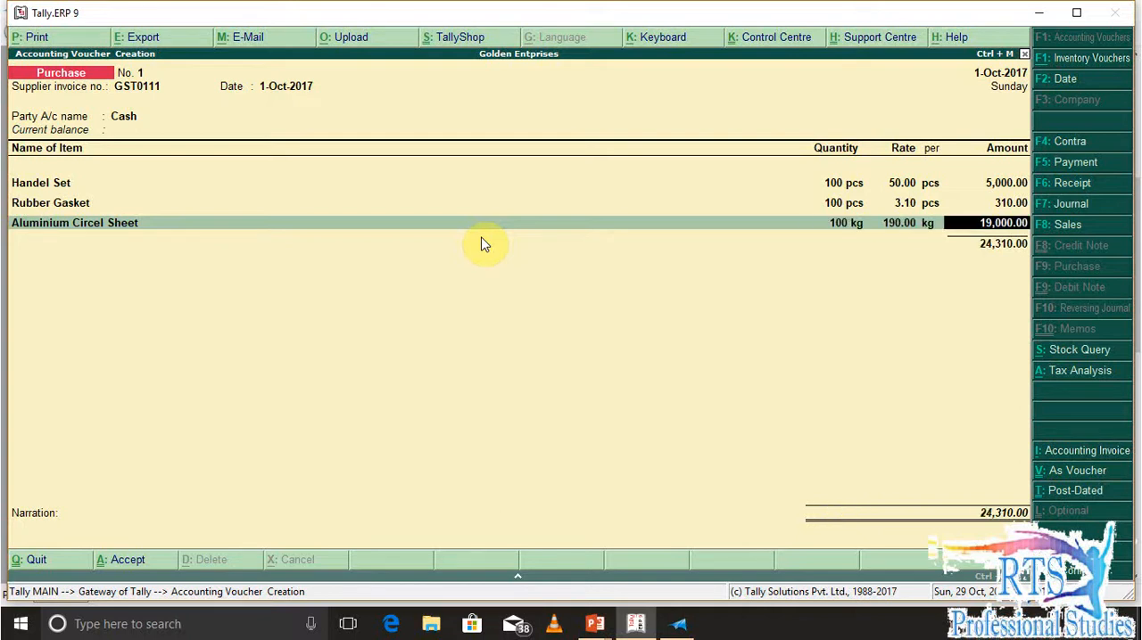
{"action": "key", "text": "alt+Tab"}
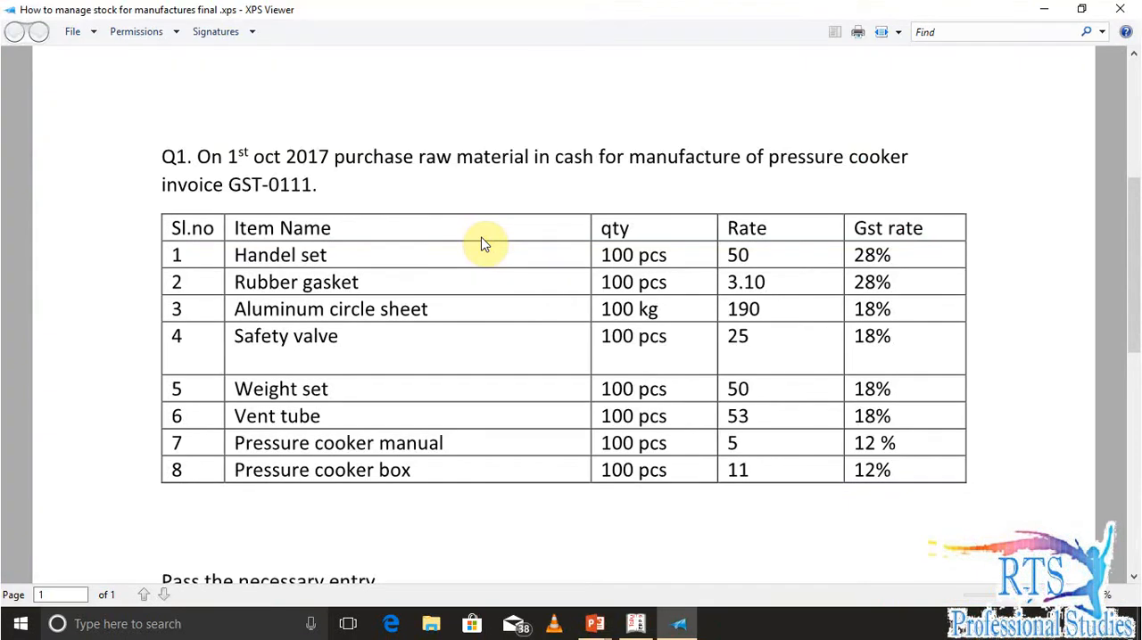
{"action": "key", "text": "alt+Tab"}
{"action": "key", "text": "Return"}
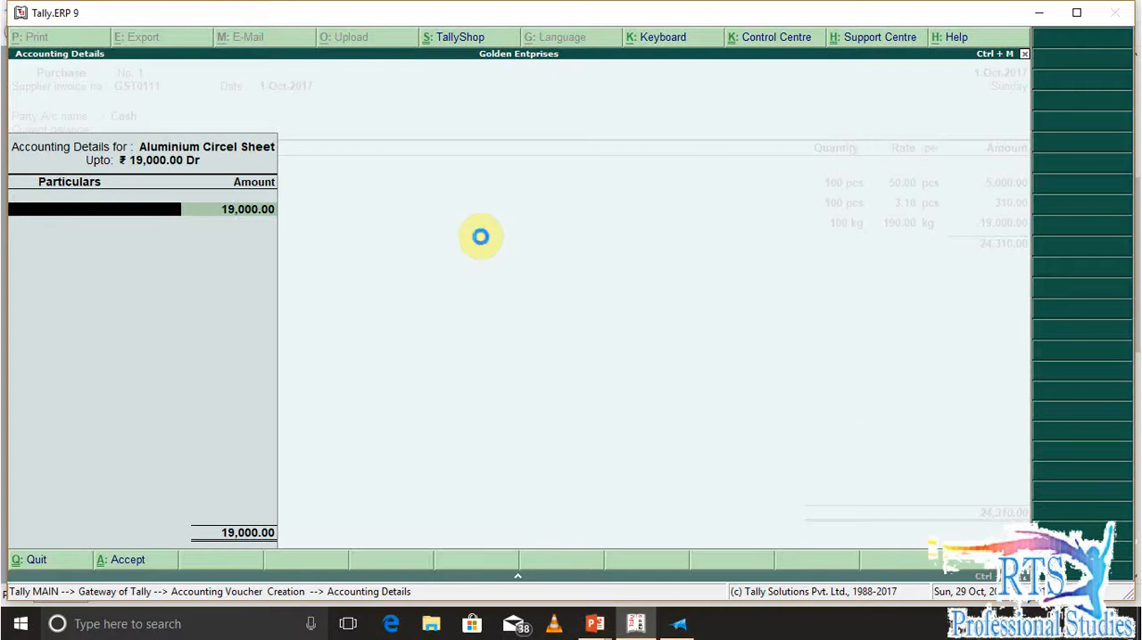
{"action": "key", "text": "alt+c"}
{"action": "type", "text": "Purchase"}
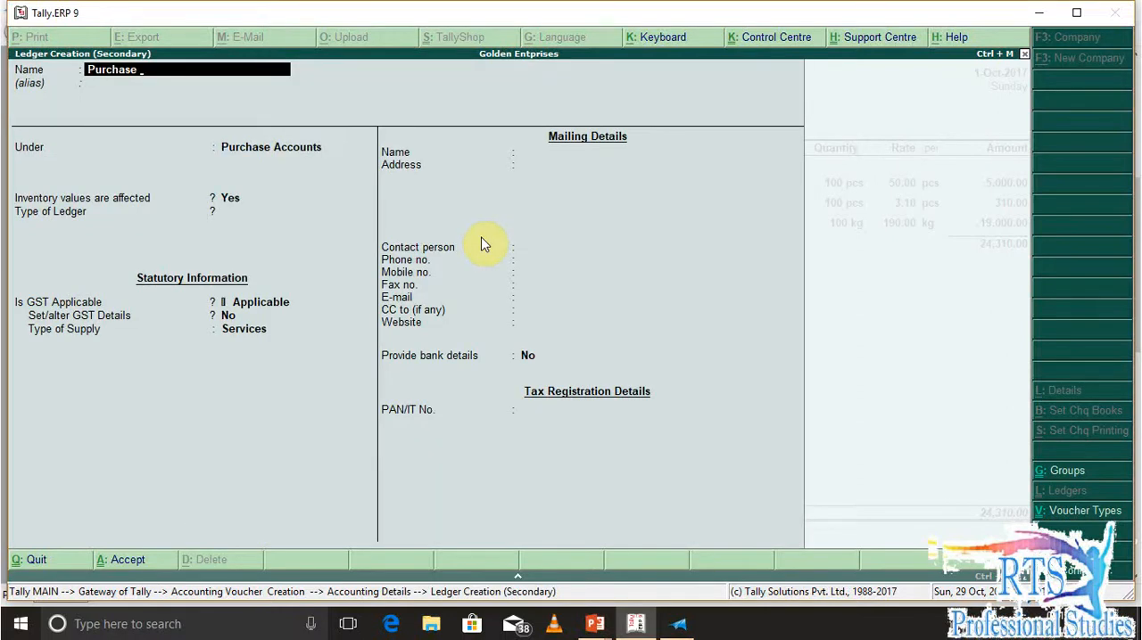
{"action": "key", "text": "BackSpace"}
{"action": "key", "text": "BackSpace"}
{"action": "key", "text": "BackSpace"}
{"action": "key", "text": "BackSpace"}
{"action": "key", "text": "BackSpace"}
{"action": "key", "text": "BackSpace"}
{"action": "key", "text": "BackSpace"}
{"action": "key", "text": "BackSpace"}
{"action": "type", "text": "Local Purchase @18"}
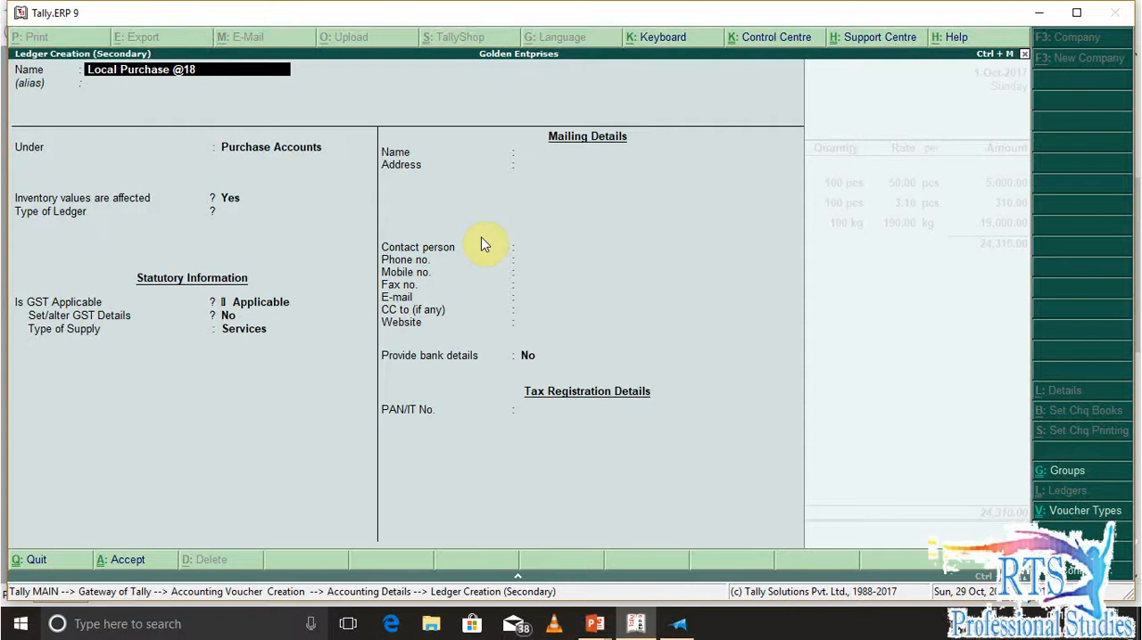
{"action": "type", "text": "%"}
Keep the ledger under Purchase Accounts with inventory values affected and GST applicable, and open its GST details
{"action": "key", "text": "Return"}
{"action": "key", "text": "Return"}
{"action": "key", "text": "Return"}
{"action": "key", "text": "Return"}
{"action": "key", "text": "Return"}
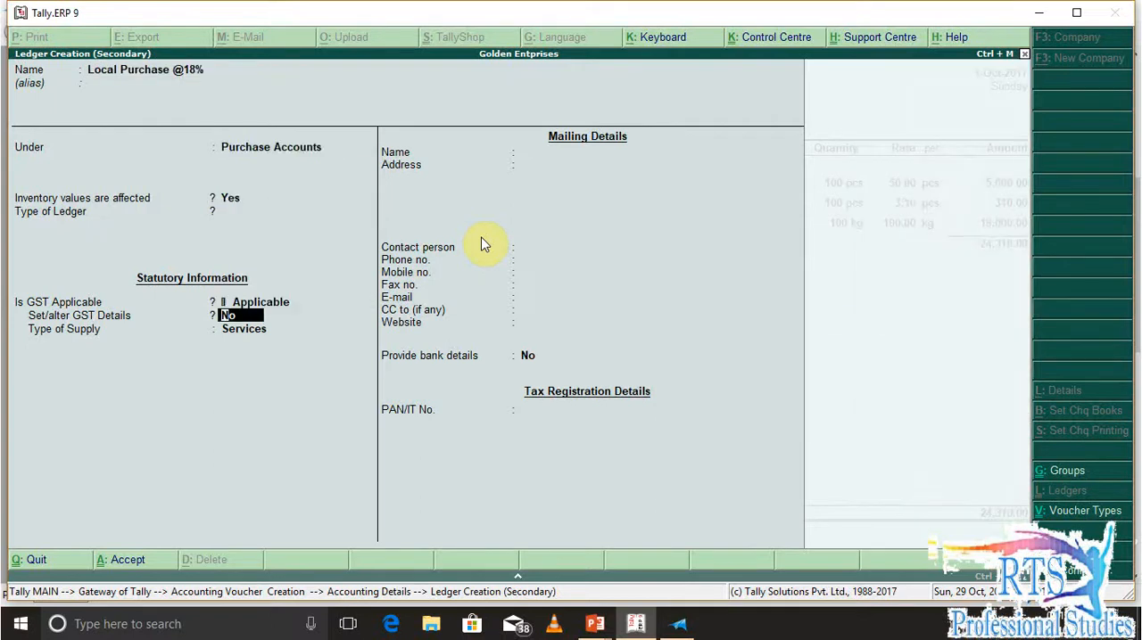
{"action": "type", "text": "y"}
{"action": "key", "text": "Return"}
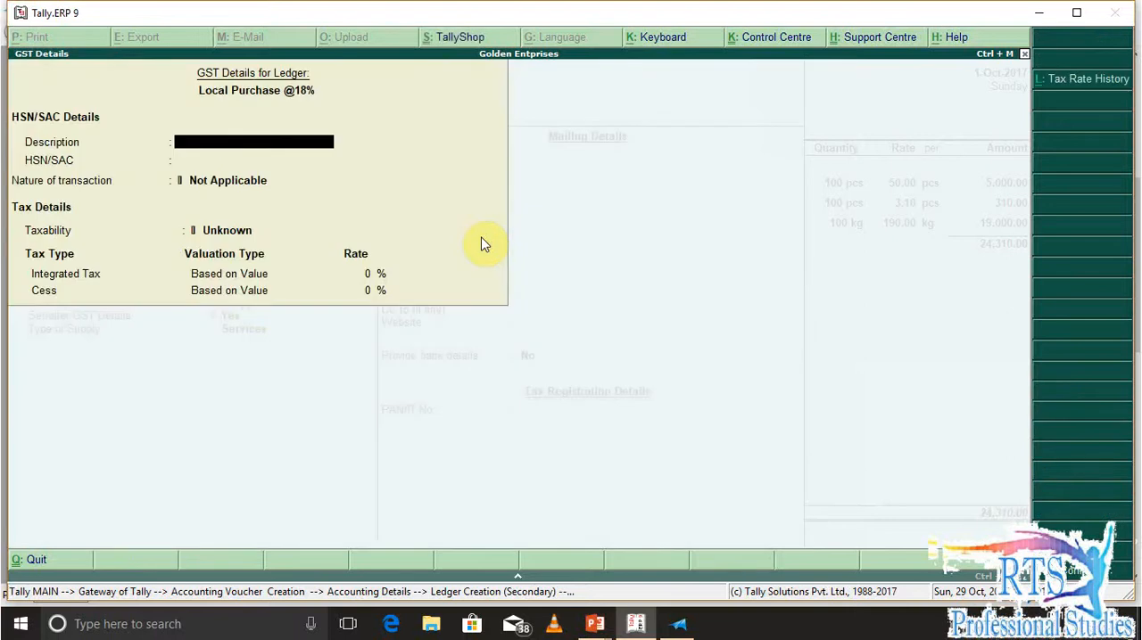
Add a tax rate history entry for the ledger applicable from 1-Jul-2017 with HSN/SAC code Xxx and taxability Taxable
{"action": "key", "text": "alt+l"}
{"action": "type", "text": "1-7"}
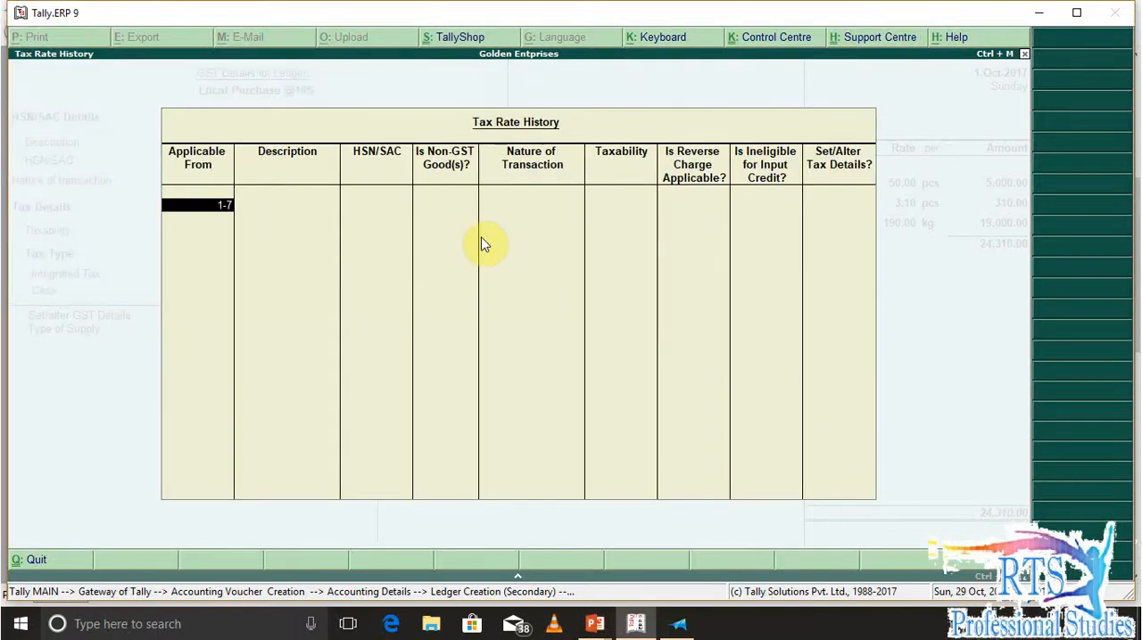
{"action": "key", "text": "Return"}
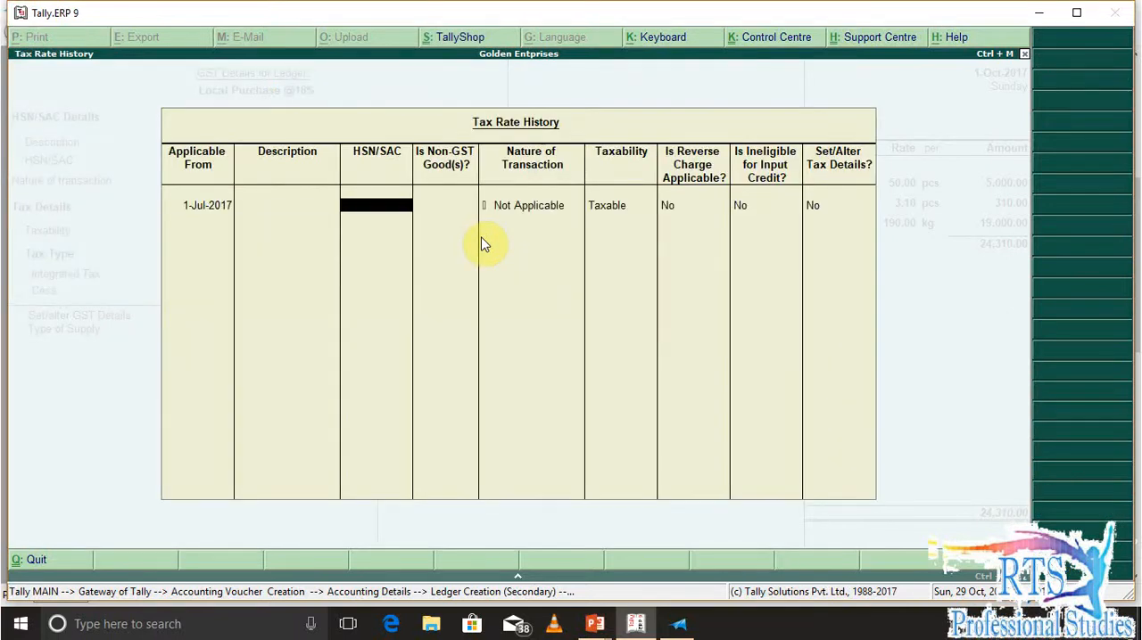
{"action": "type", "text": "Xxx"}
{"action": "key", "text": "Return"}
{"action": "key", "text": "Return"}
{"action": "key", "text": "Return"}
Enable tax details for the ledger's rate entry, set the integrated tax to 18% and accept the history
{"action": "type", "text": "y"}
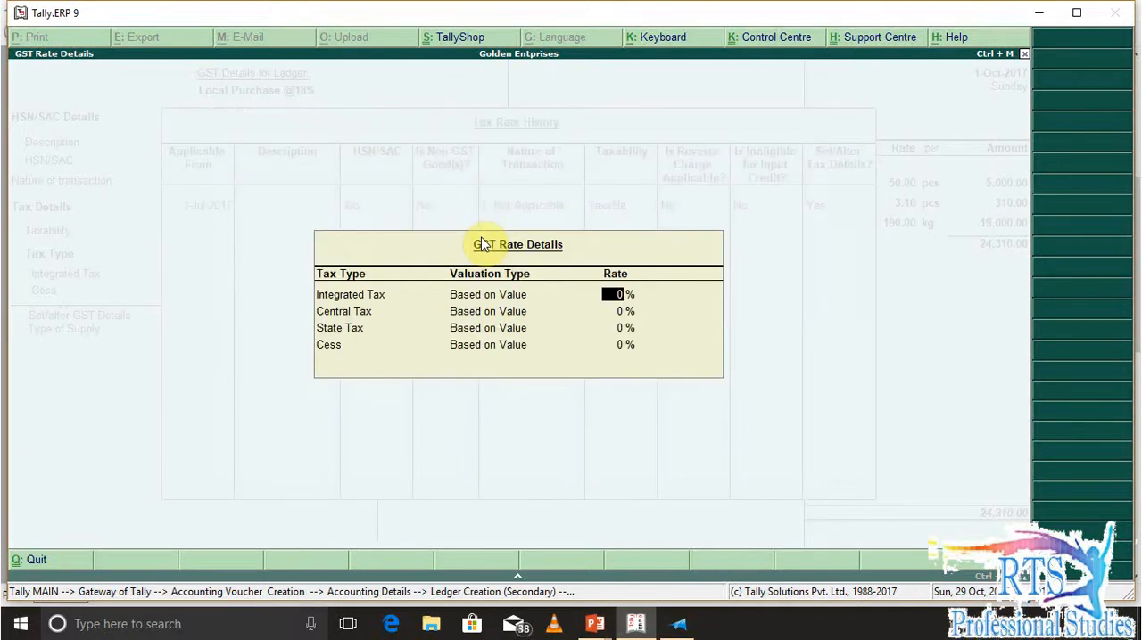
{"action": "type", "text": "18"}
{"action": "key", "text": "Return"}
{"action": "key", "text": "Return"}
{"action": "key", "text": "Return"}
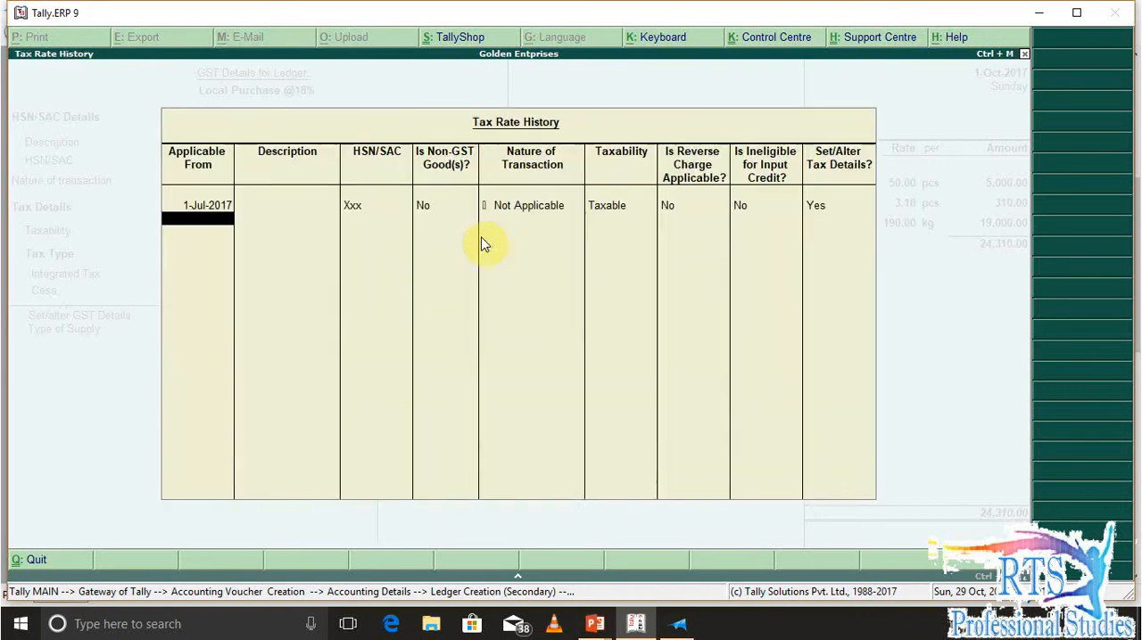
{"action": "key", "text": "Return"}
Reopen the ledger's tax rate history, clear the HSN/SAC code from the 1-Jul-2017 entry and accept it
{"action": "key", "text": "Return"}
{"action": "key", "text": "alt+l"}
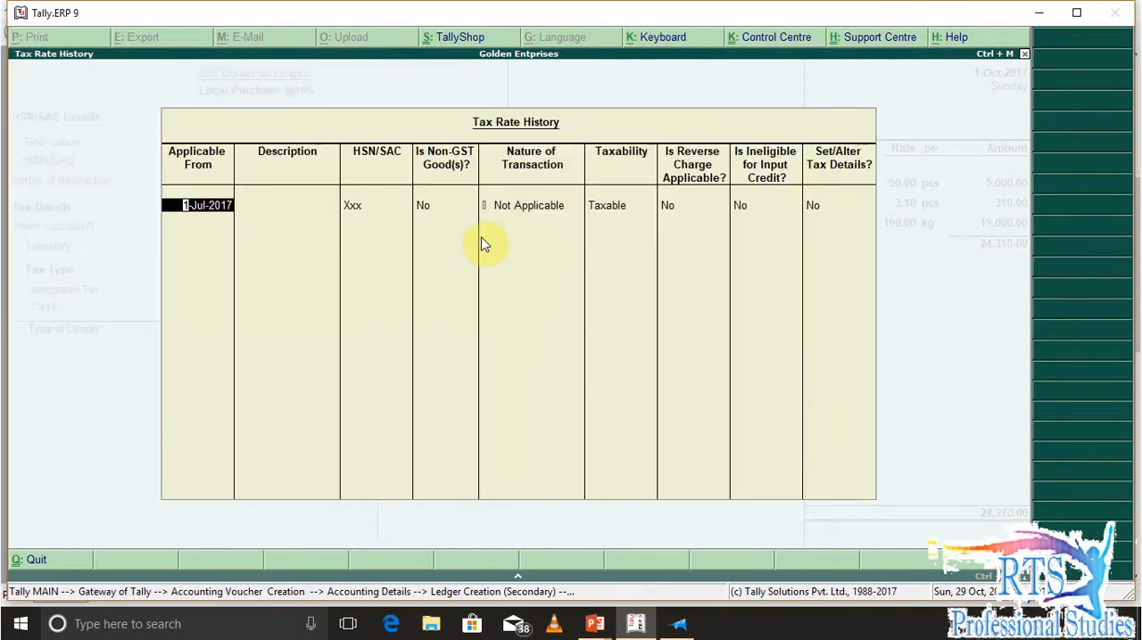
{"action": "key", "text": "Return"}
{"action": "key", "text": "Return"}
{"action": "key", "text": "BackSpace"}
{"action": "key", "text": "Return"}
{"action": "key", "text": "Return"}
{"action": "key", "text": "Return"}
{"action": "key", "text": "Return"}
{"action": "key", "text": "Return"}
{"action": "key", "text": "Return"}
{"action": "key", "text": "Return"}
{"action": "key", "text": "Return"}
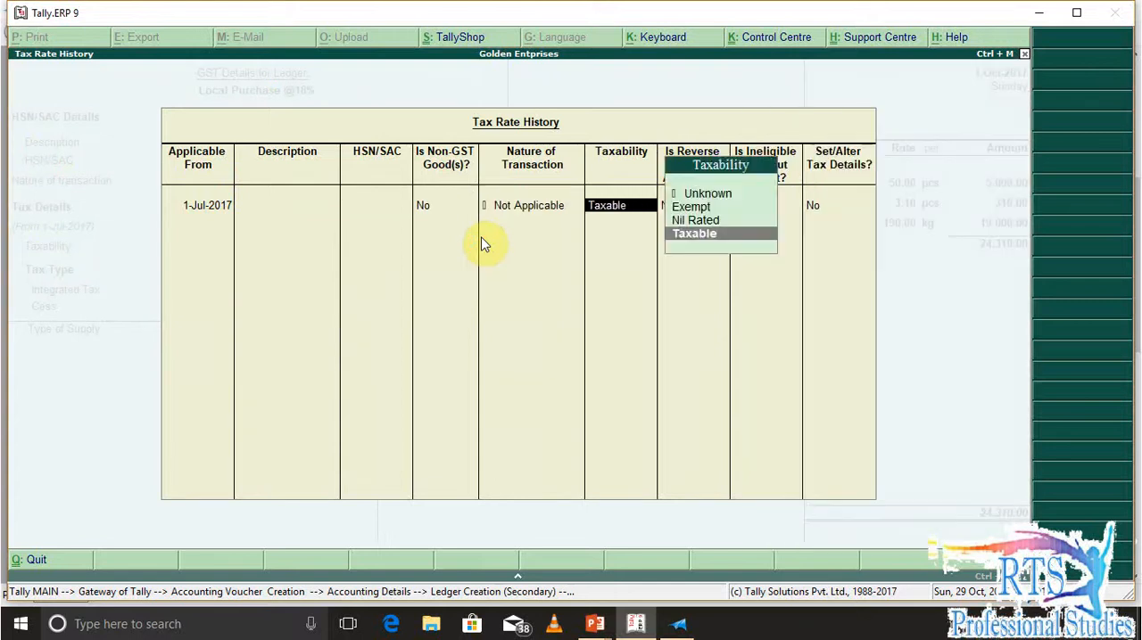
{"action": "key", "text": "Return"}
{"action": "key", "text": "Return"}
{"action": "key", "text": "Return"}
{"action": "key", "text": "Return"}
{"action": "key", "text": "Return"}
{"action": "key", "text": "BackSpace"}
{"action": "key", "text": "BackSpace"}
Set the ledger's type of supply to Goods, save it and allocate the sheet's full amount to it with the default tax classification
{"action": "key", "text": "Return"}
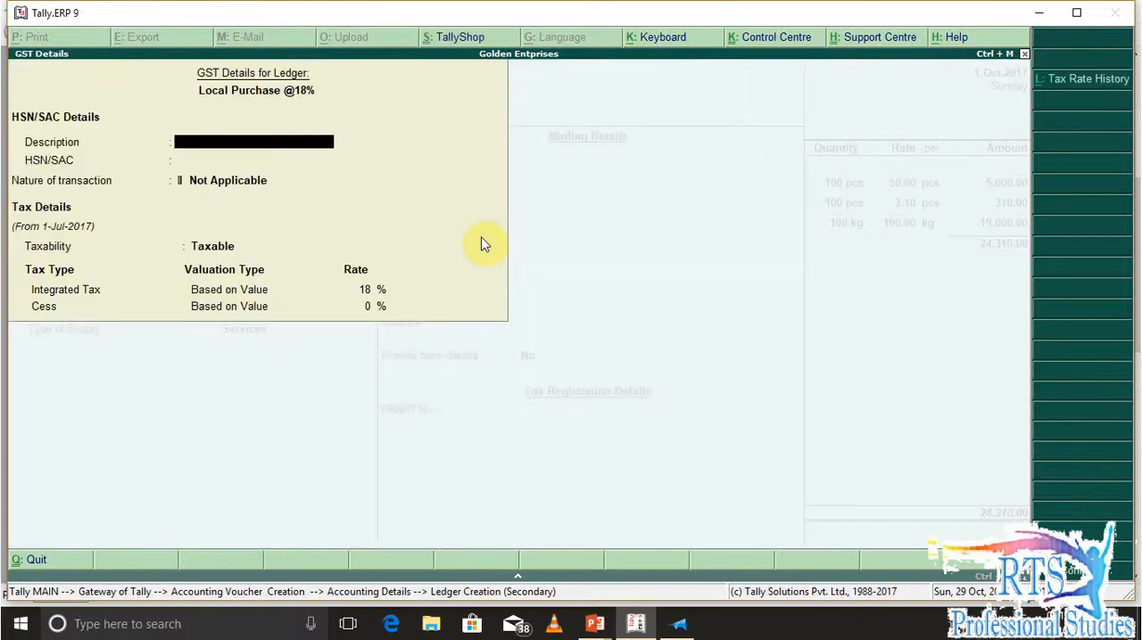
{"action": "key", "text": "Return"}
{"action": "key", "text": "Return"}
{"action": "key", "text": "Return"}
{"action": "key", "text": "Return"}
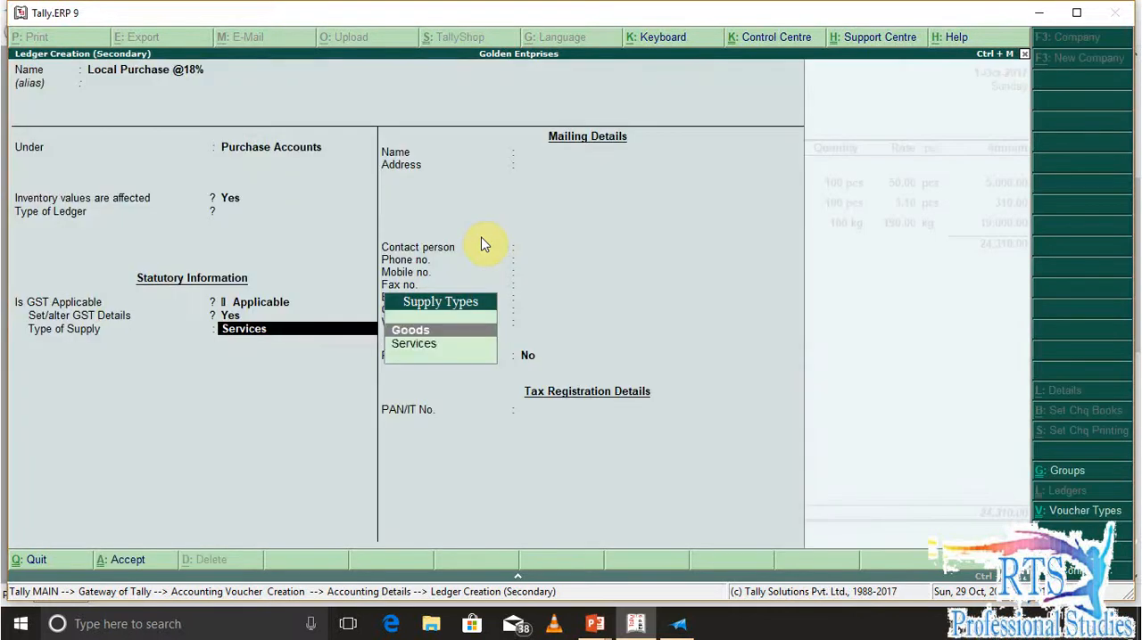
{"action": "key", "text": "Return"}
{"action": "key", "text": "Return"}
{"action": "key", "text": "Return"}
{"action": "key", "text": "Return"}
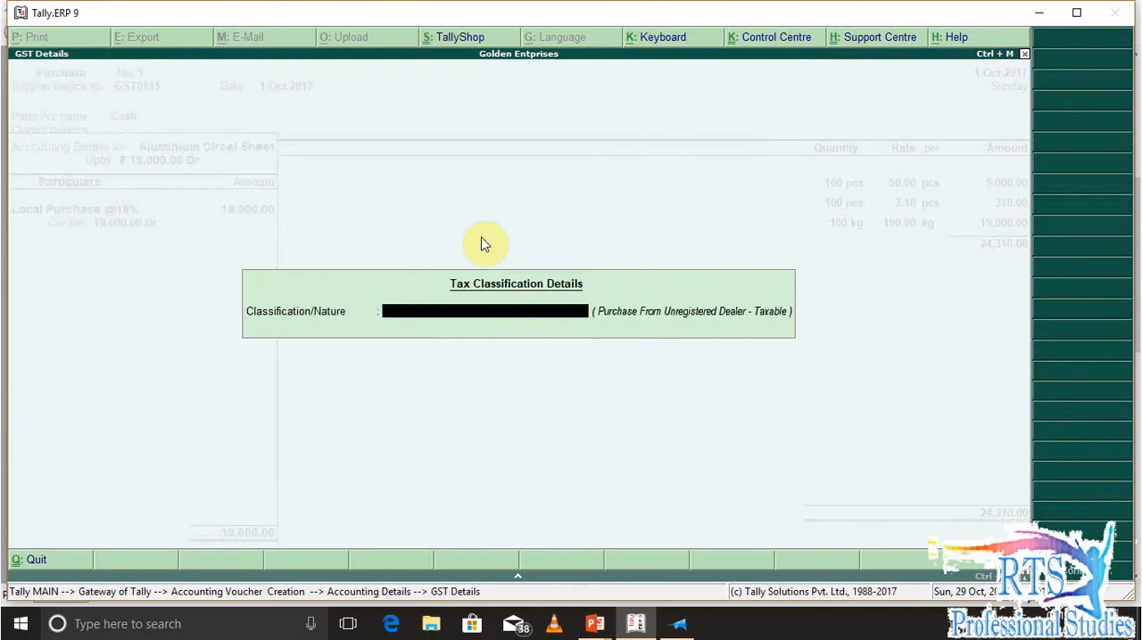
{"action": "key", "text": "Return"}
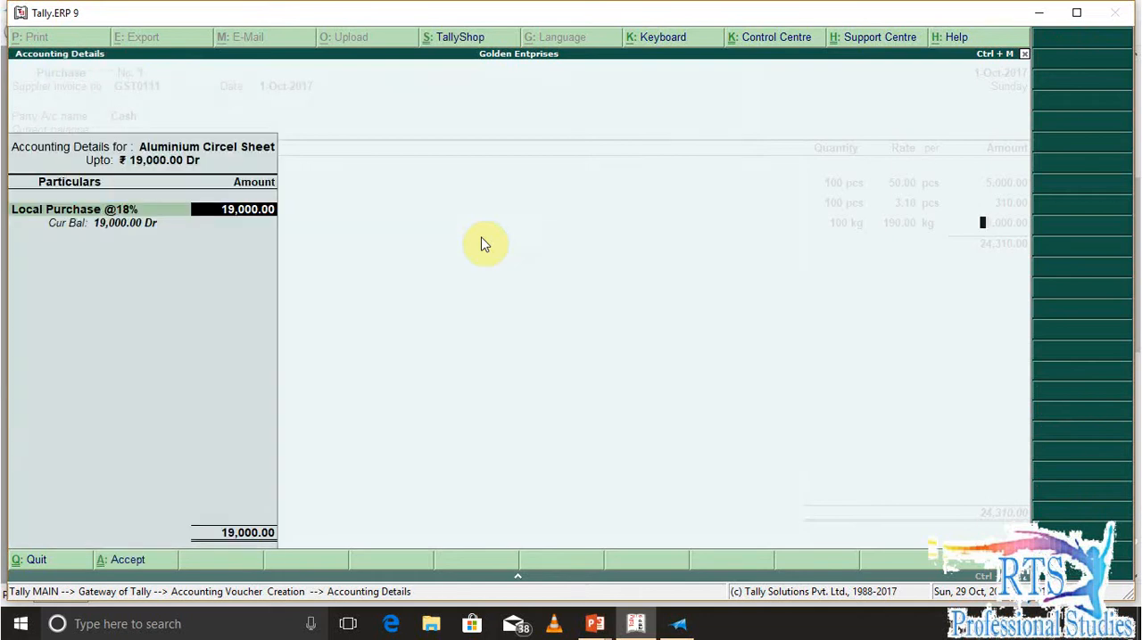
{"action": "key", "text": "Return"}
Look up the fourth item in the question document and start a new stock item named Sefety Val from the voucher
{"action": "key", "text": "alt+Tab"}
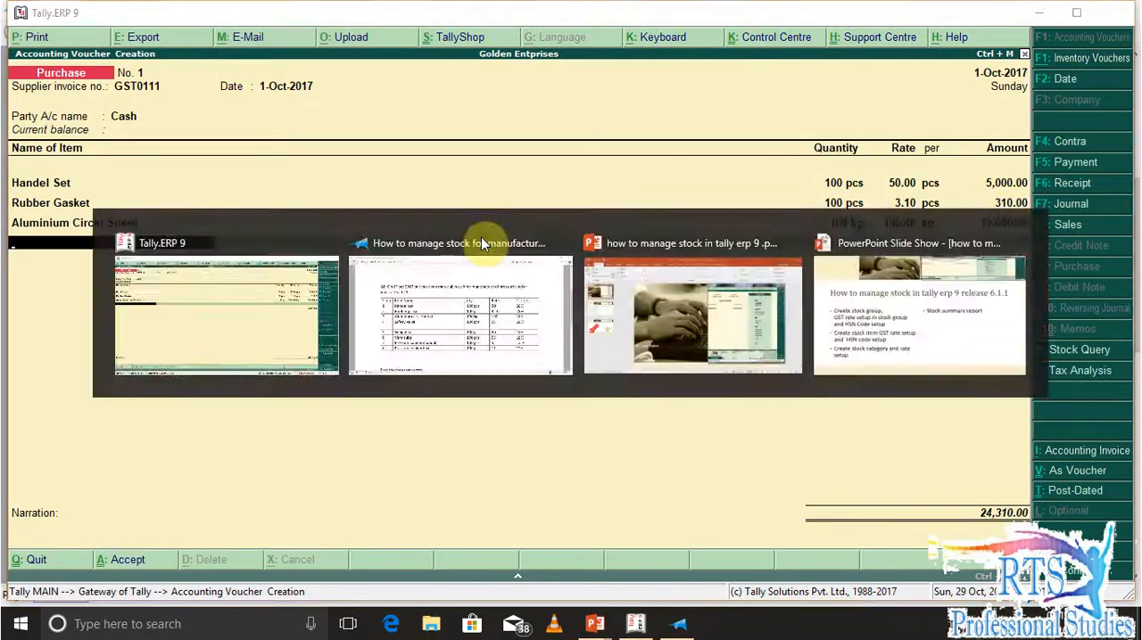
{"action": "key", "text": "alt+Tab"}
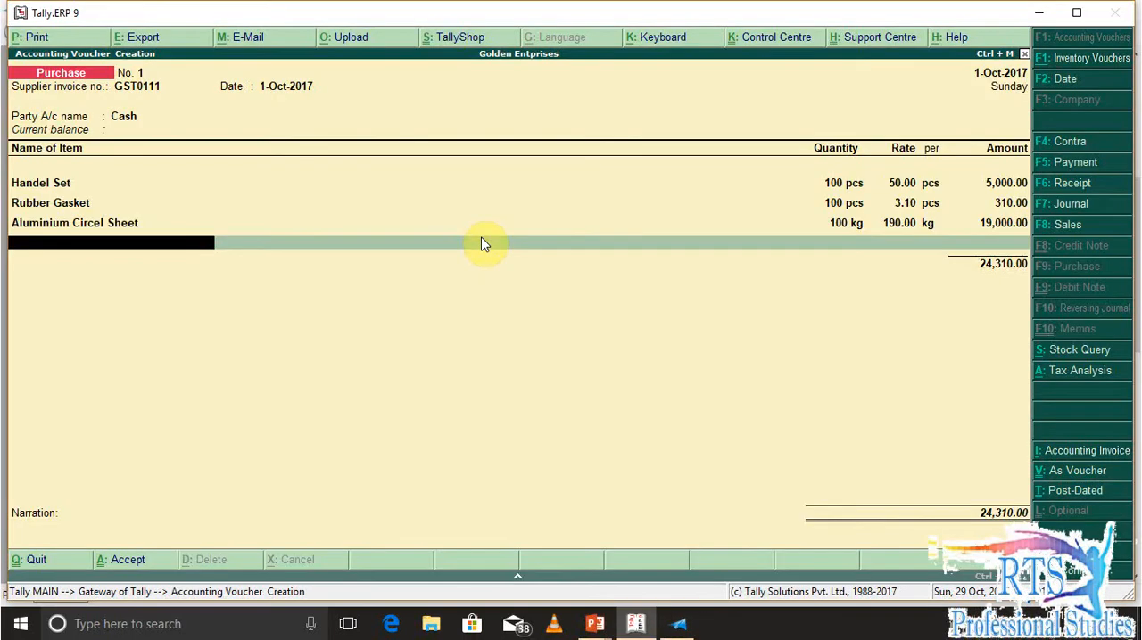
{"action": "type", "text": "S"}
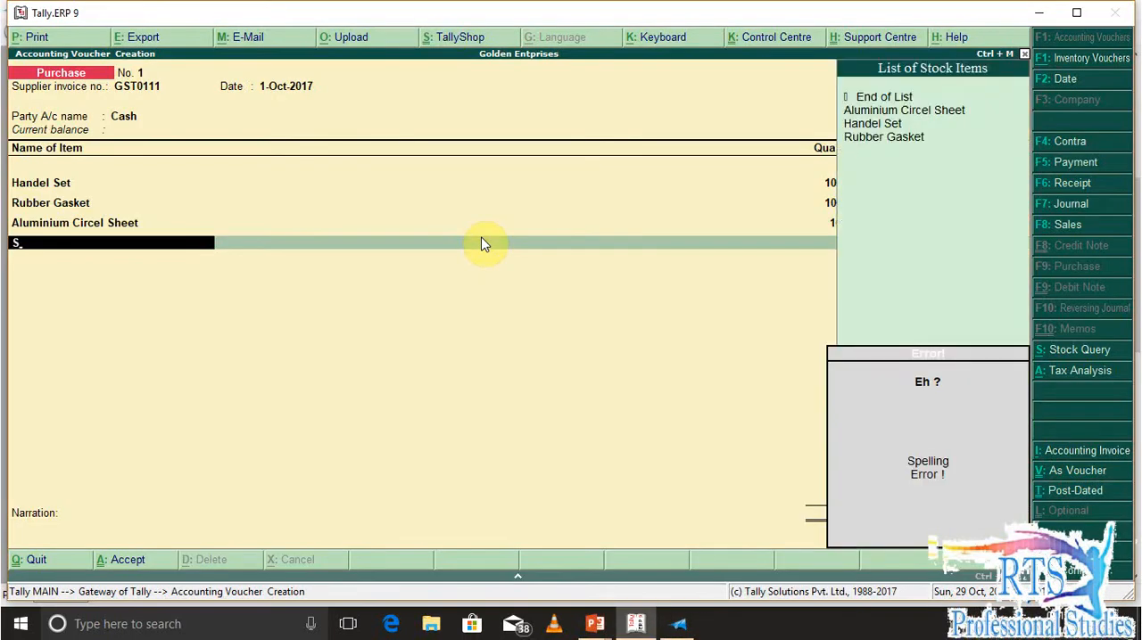
{"action": "key", "text": "BackSpace"}
{"action": "key", "text": "alt+c"}
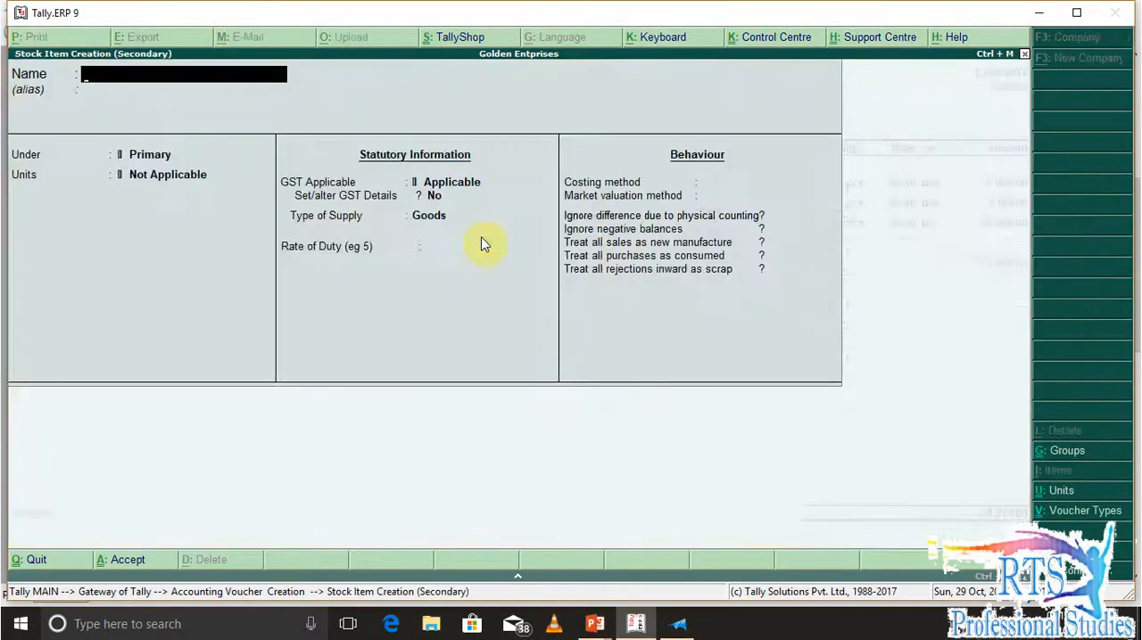
{"action": "key", "text": "alt+Tab"}
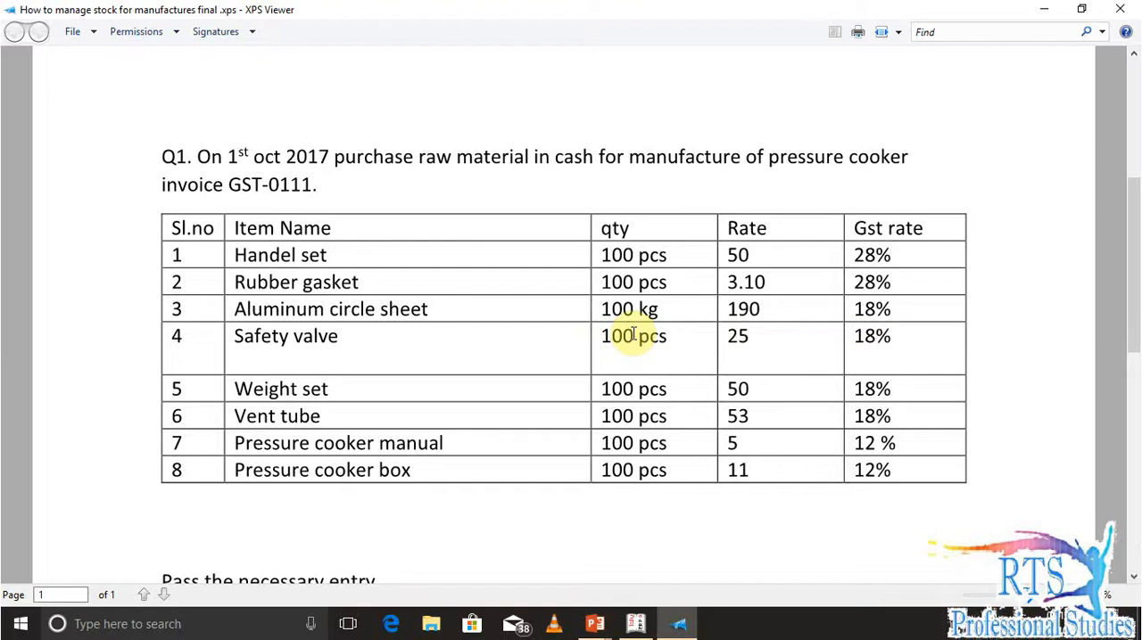
{"action": "key", "text": "alt+Tab"}
{"action": "type", "text": "Saf"}
{"action": "key", "text": "alt+Tab"}
{"action": "key", "text": "alt+Tab"}
{"action": "type", "text": "ety Val"}
{"action": "key", "text": "Return"}
Place Sefety Val under Raw Materials with unit pcs, no alternate unit and no components
{"action": "key", "text": "Return"}
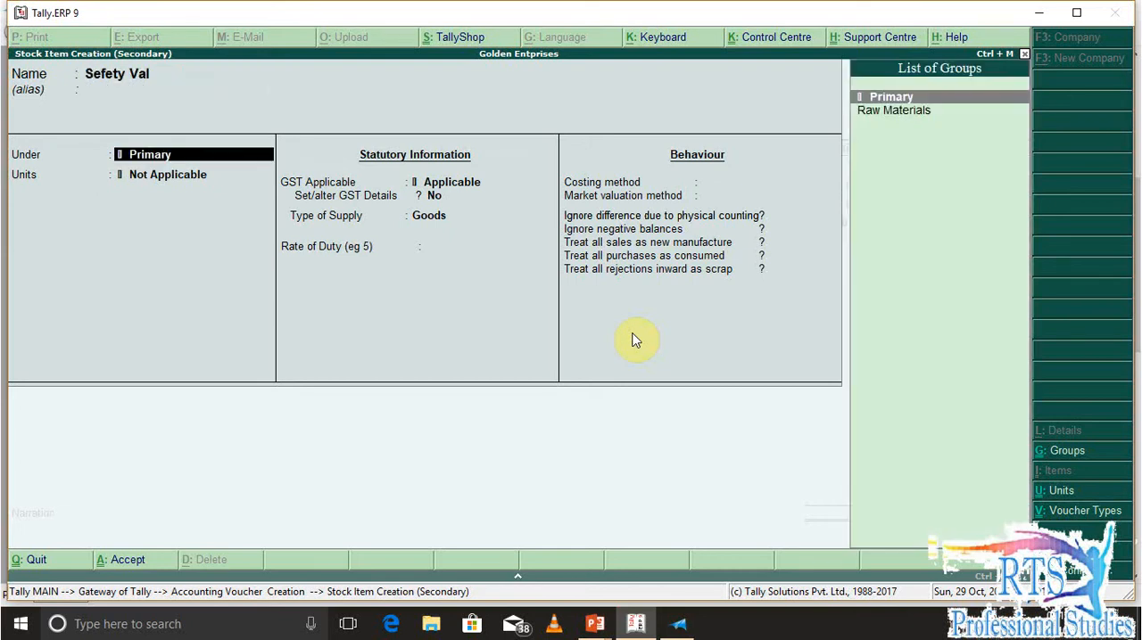
{"action": "key", "text": "Down"}
{"action": "key", "text": "Up"}
{"action": "key", "text": "BackSpace"}
{"action": "key", "text": "BackSpace"}
{"action": "key", "text": "BackSpace"}
{"action": "key", "text": "BackSpace"}
{"action": "key", "text": "BackSpace"}
{"action": "key", "text": "BackSpace"}
{"action": "key", "text": "BackSpace"}
{"action": "key", "text": "BackSpace"}
{"action": "key", "text": "BackSpace"}
{"action": "key", "text": "Return"}
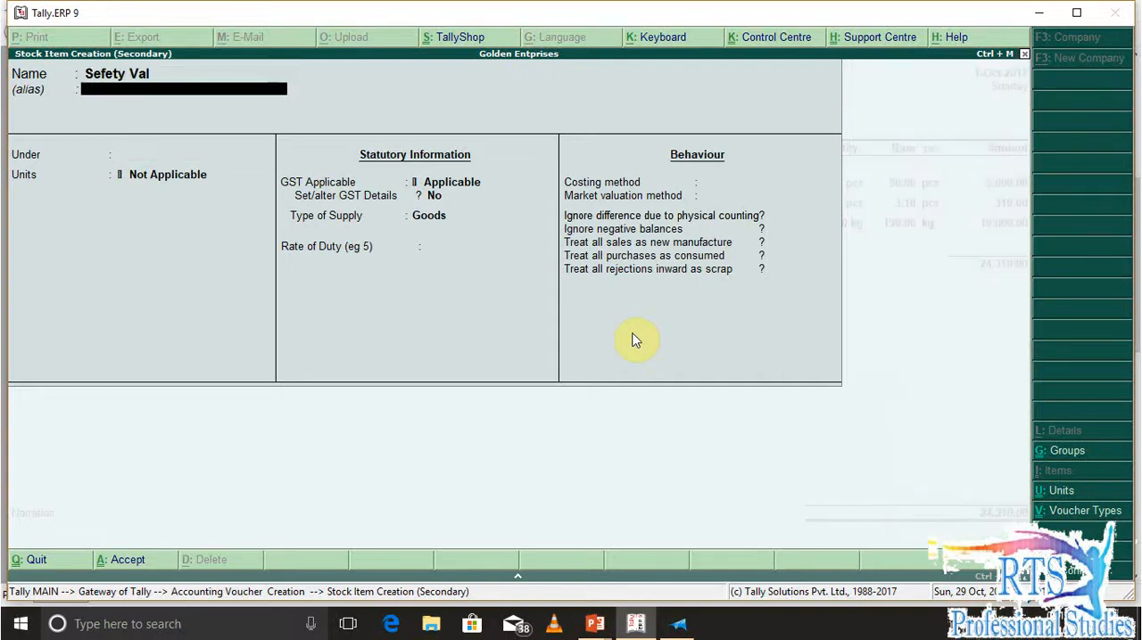
{"action": "key", "text": "Return"}
{"action": "key", "text": "Down"}
{"action": "key", "text": "Return"}
{"action": "key", "text": "Down"}
{"action": "key", "text": "Down"}
Enable GST details for Sefety Val, keep the calculation type On Value and set taxability to Taxable
{"action": "key", "text": "Return"}
{"action": "key", "text": "Return"}
{"action": "key", "text": "Return"}
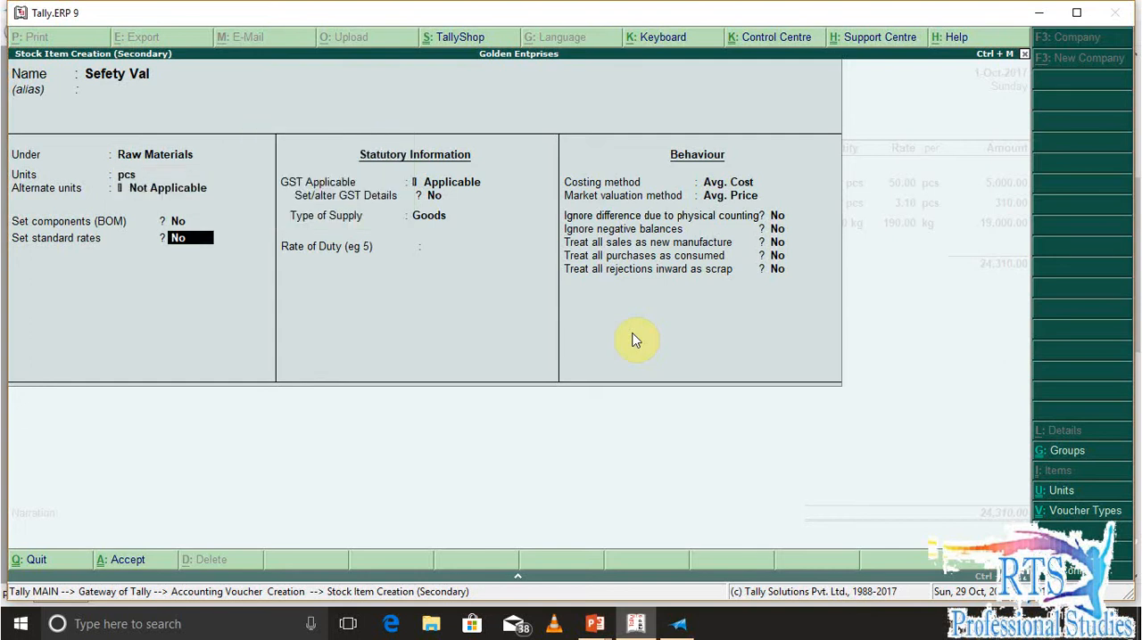
{"action": "key", "text": "Return"}
{"action": "key", "text": "Return"}
{"action": "key", "text": "y"}
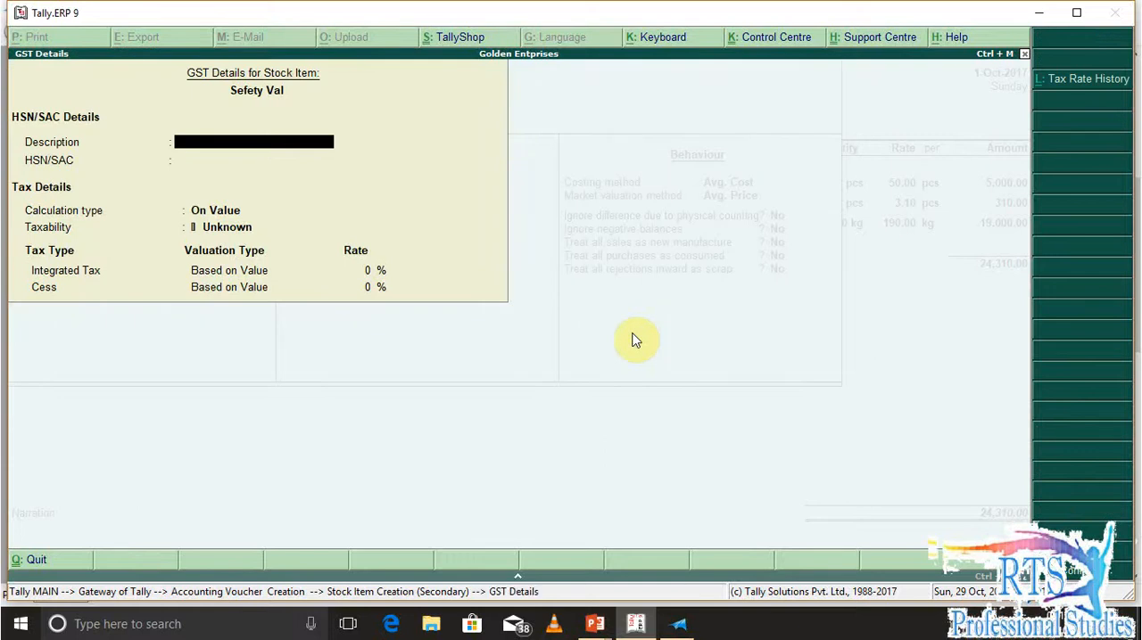
{"action": "key", "text": "Return"}
{"action": "key", "text": "Return"}
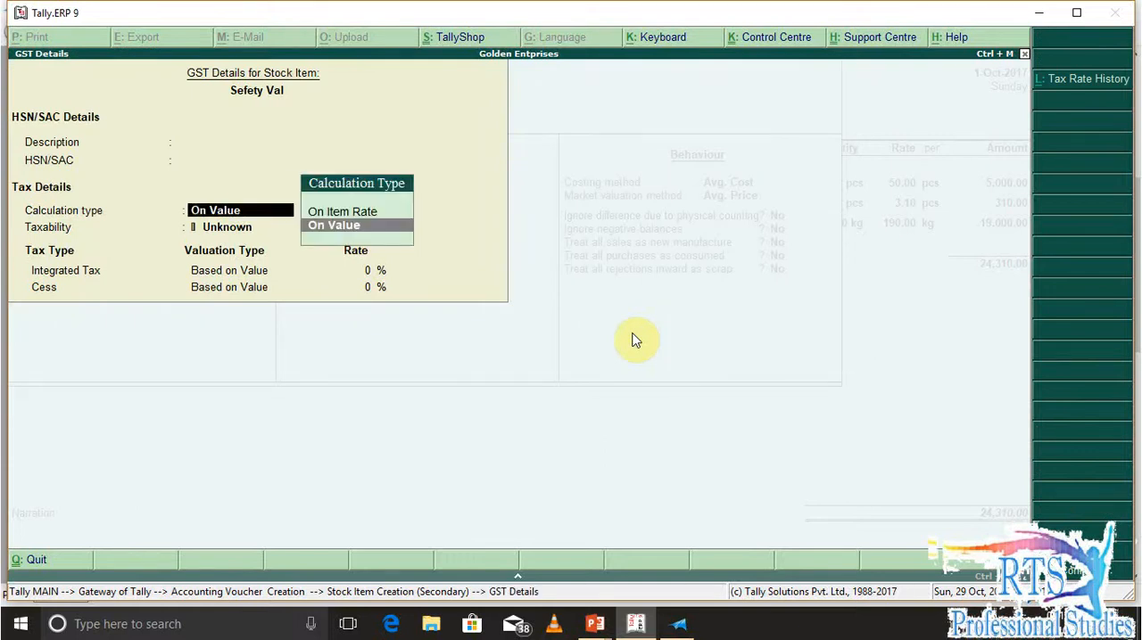
{"action": "key", "text": "Return"}
{"action": "key", "text": "Down"}
{"action": "key", "text": "Down"}
{"action": "key", "text": "Down"}
Accept the GST details and save the Sefety Val stock item
{"action": "key", "text": "Return"}
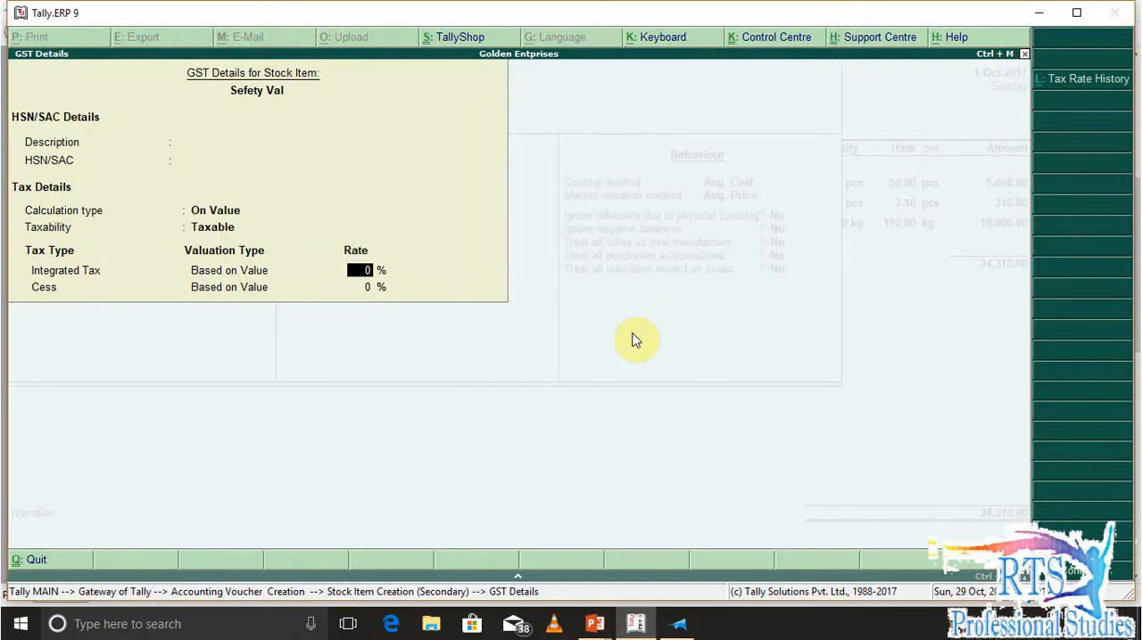
{"action": "key", "text": "Return"}
{"action": "key", "text": "Return"}
{"action": "key", "text": "Return"}
{"action": "key", "text": "Return"}
{"action": "key", "text": "Return"}
{"action": "key", "text": "Return"}
{"action": "key", "text": "Return"}
{"action": "key", "text": "Return"}
Enter a quantity of 100 pcs and the question document's rate of 25 for Sefety Val in the purchase voucher
{"action": "key", "text": "Return"}
{"action": "key", "text": "Return"}
{"action": "key", "text": "Return"}
{"action": "left_click", "coordinate": [633, 340]}
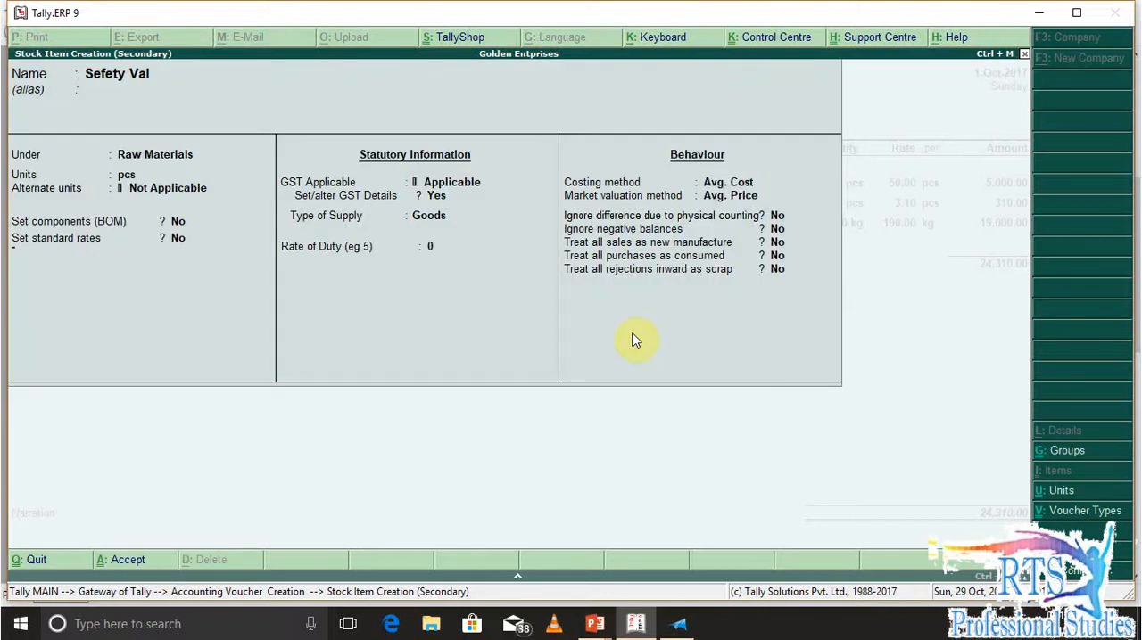
{"action": "type", "text": "100"}
{"action": "key", "text": "Return"}
{"action": "key", "text": "alt+Tab"}
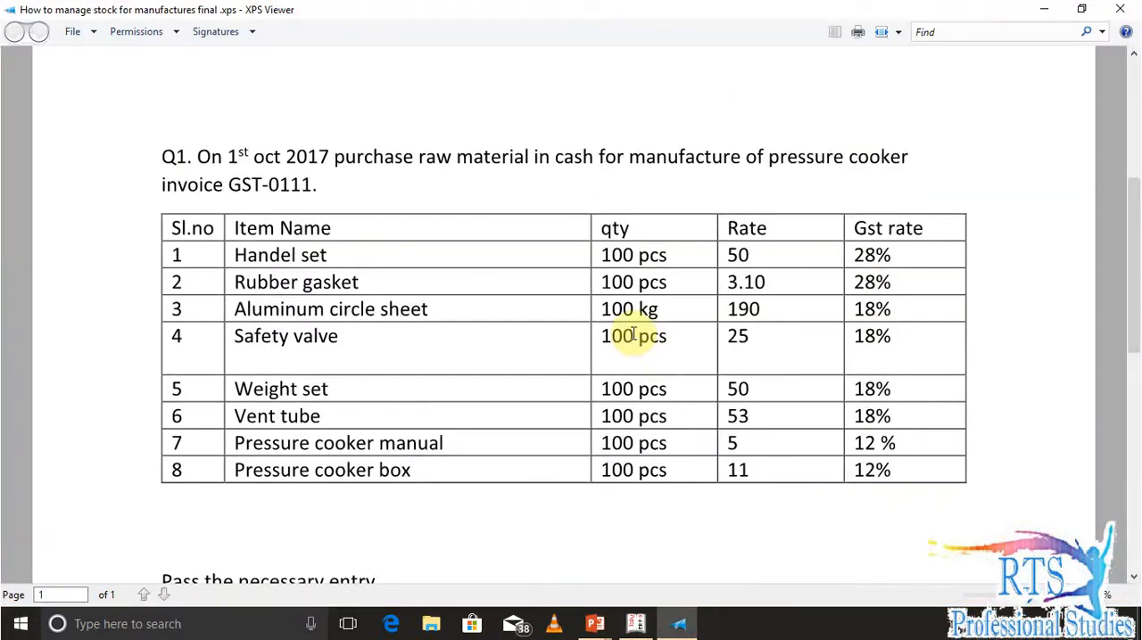
{"action": "key", "text": "alt+Tab"}
{"action": "type", "text": "25"}
{"action": "key", "text": "Return"}
{"action": "key", "text": "Return"}
{"action": "key", "text": "Return"}
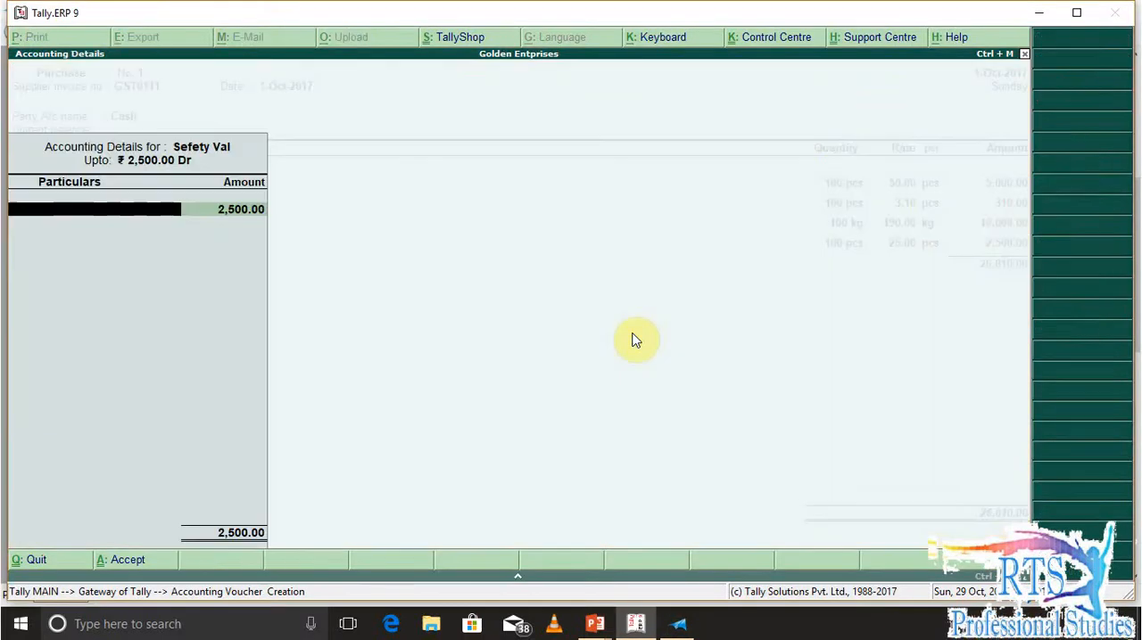
{"action": "type", "text": "Pur"}
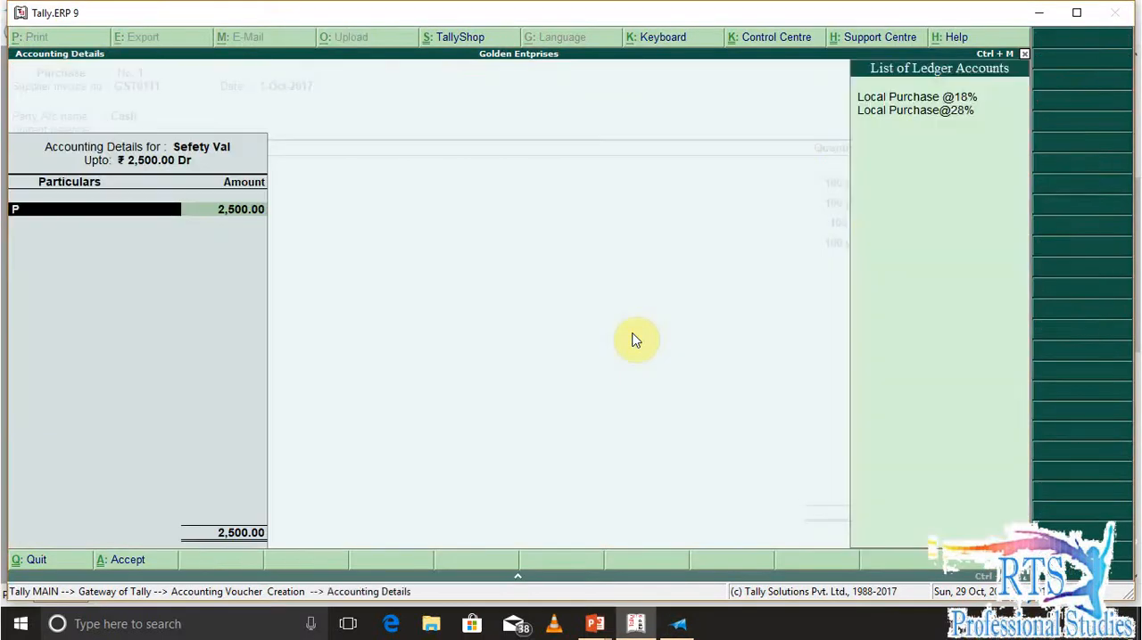
{"action": "key", "text": "Down"}
{"action": "key", "text": "Up"}
{"action": "key", "text": "Return"}
{"action": "key", "text": "Return"}
{"action": "key", "text": "Return"}
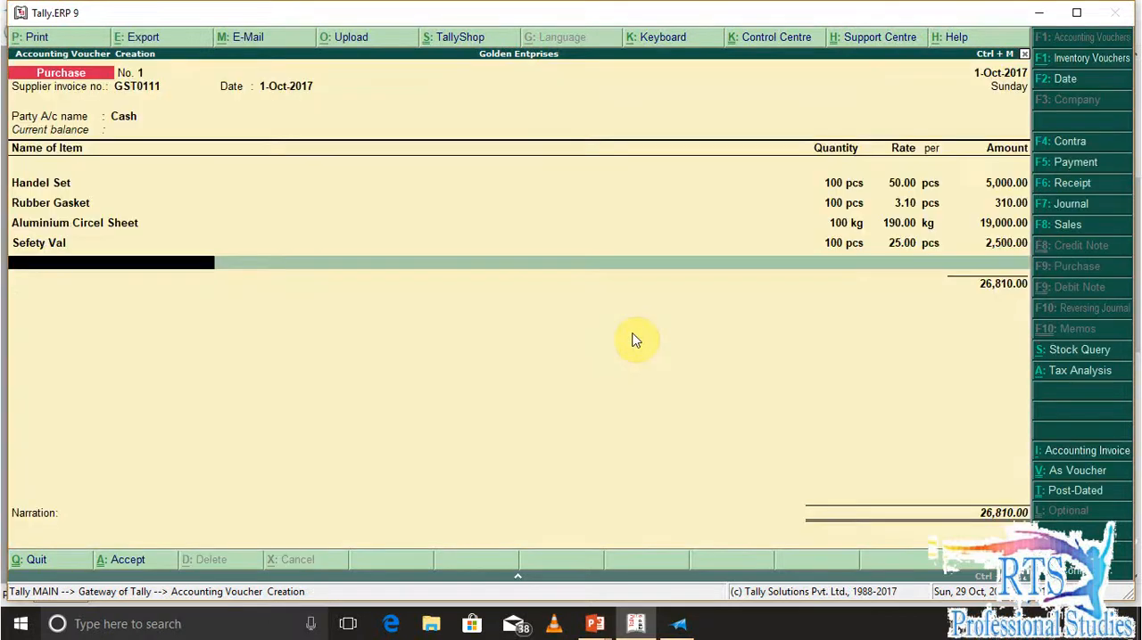
Look up the fifth item in the question document and create a new stock item named Weight Set from the voucher
{"action": "key", "text": "alt+Tab"}
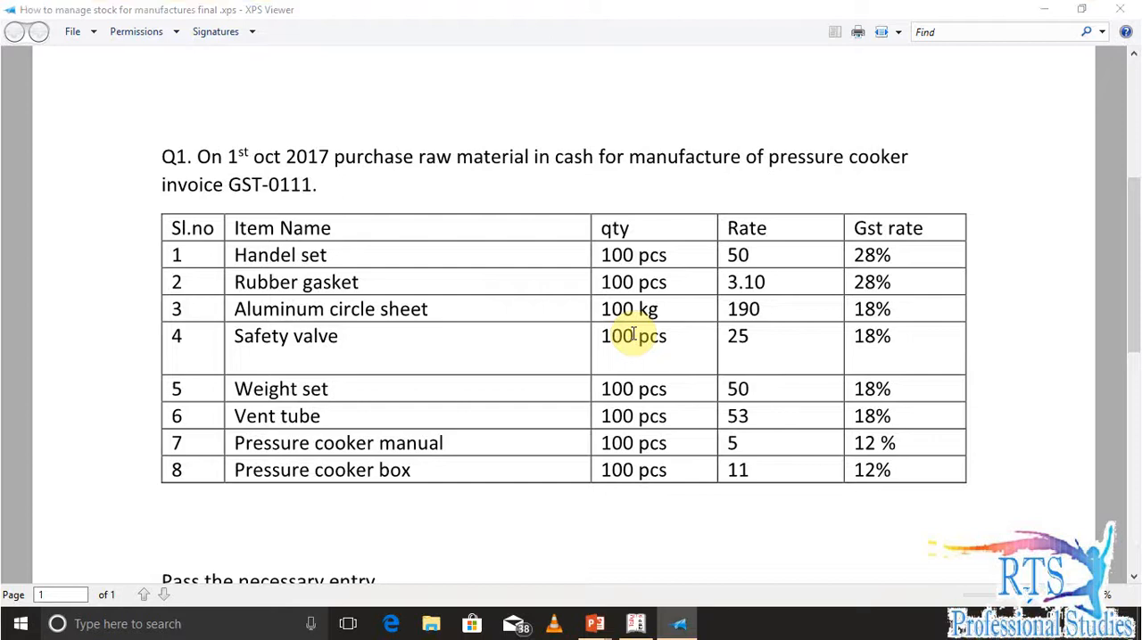
{"action": "key", "text": "alt+Tab"}
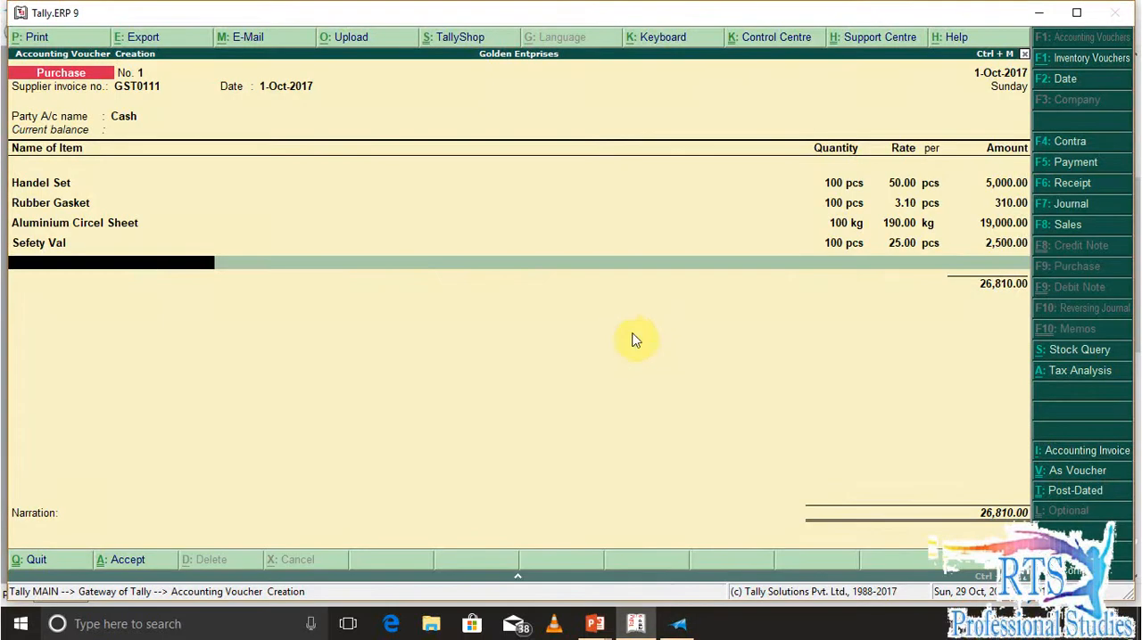
{"action": "key", "text": "alt+c"}
{"action": "type", "text": "Weight Set"}
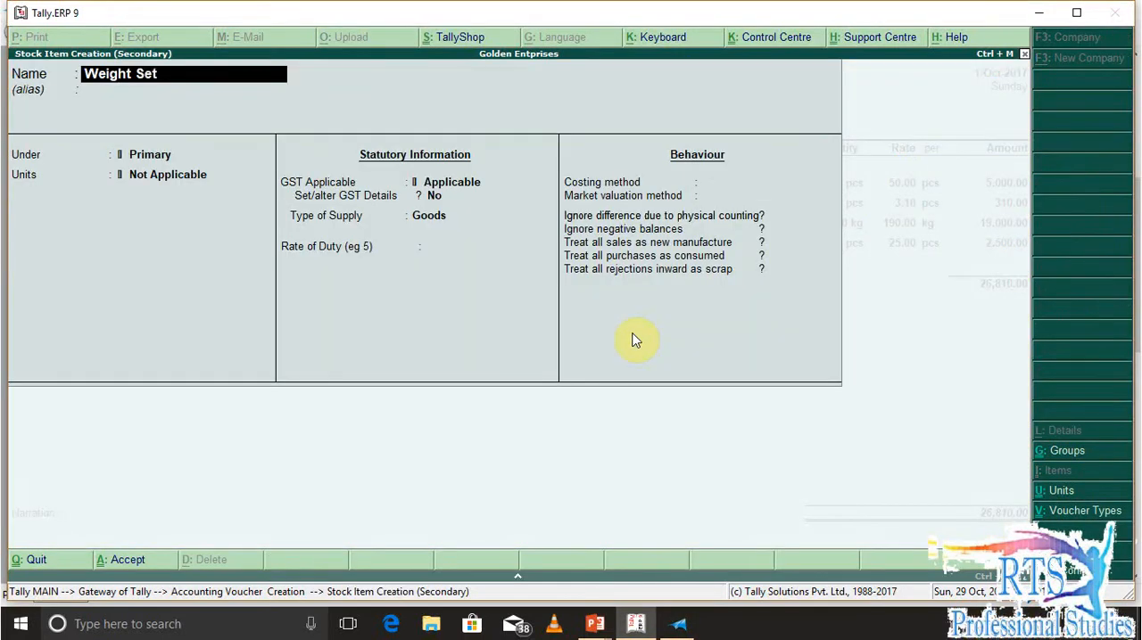
{"action": "key", "text": "Return"}
Place Weight Set under Raw Materials with unit pcs, no alternate unit and no components
{"action": "key", "text": "Return"}
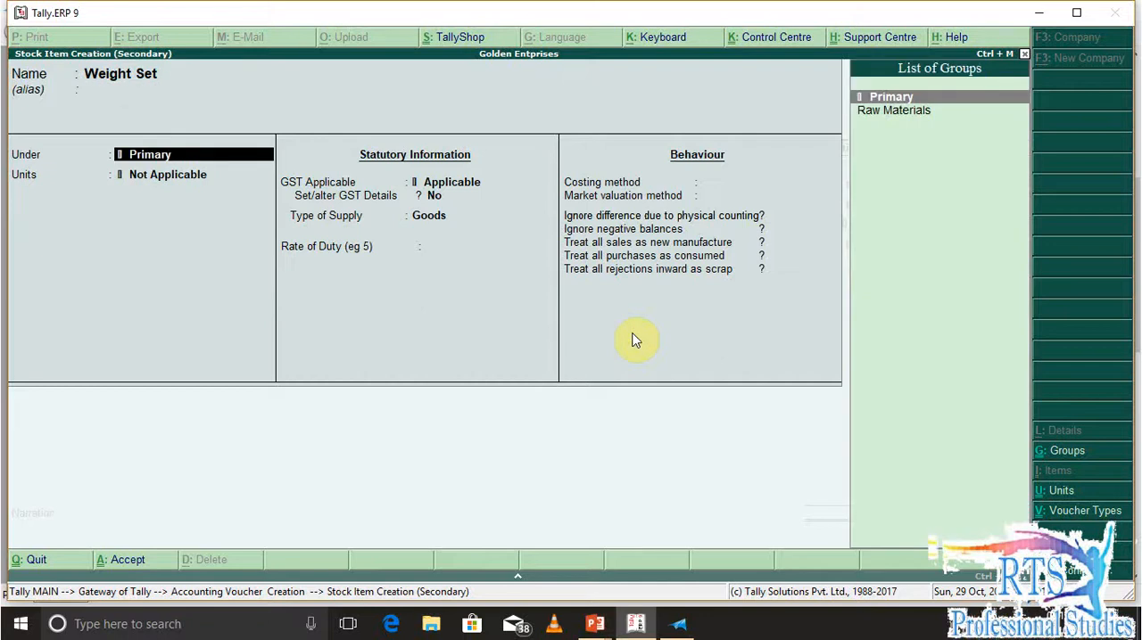
{"action": "key", "text": "Down"}
{"action": "key", "text": "Return"}
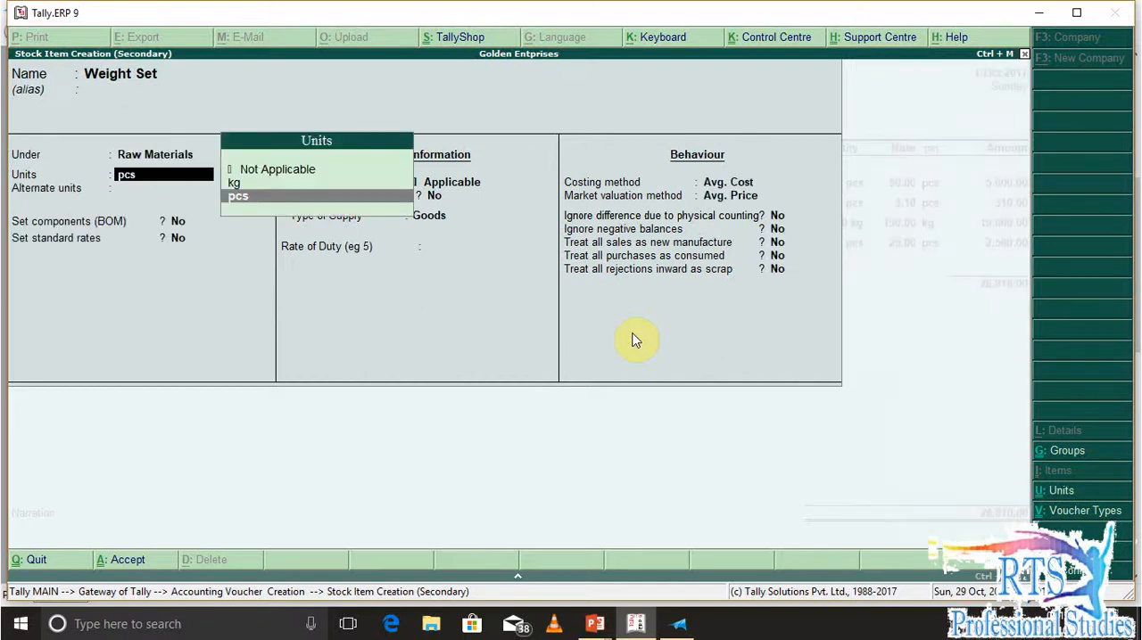
Enable GST details for Weight Set and start a tax rate history entry from 1-Jul-2017 with HSN/SAC Xxxx
{"action": "key", "text": "Return"}
{"action": "key", "text": "Return"}
{"action": "key", "text": "Return"}
{"action": "key", "text": "Return"}
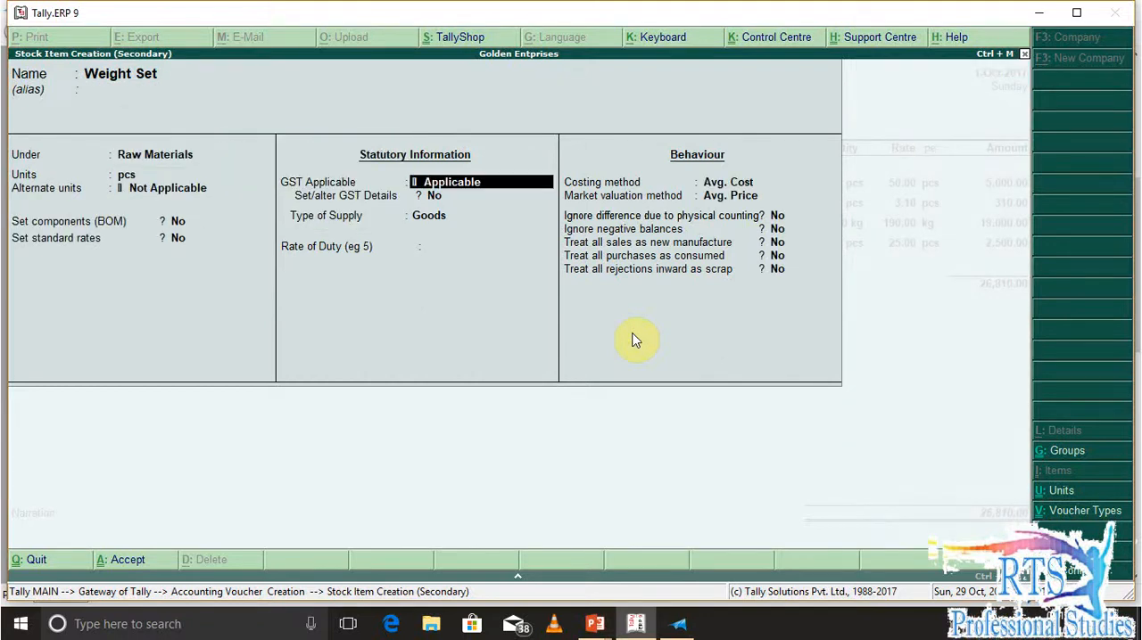
{"action": "key", "text": "y"}
{"action": "key", "text": "Return"}
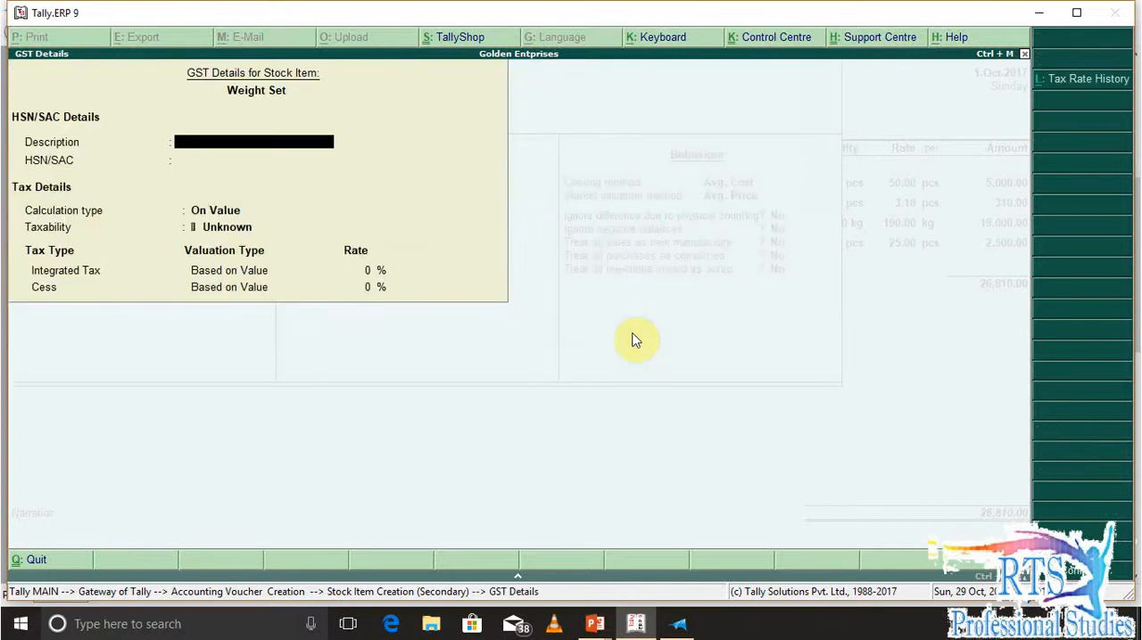
{"action": "key", "text": "alt+l"}
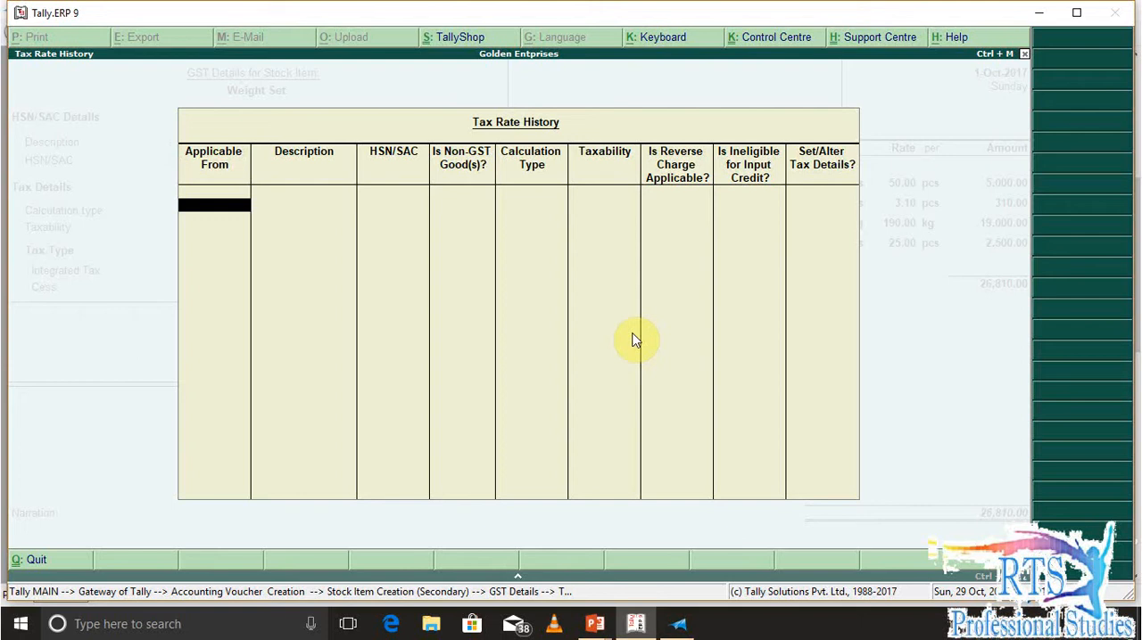
{"action": "type", "text": "1-7"}
{"action": "key", "text": "Return"}
Keep Weight Set's tax entry as On Value and Taxable, without reverse charge, and choose to set its tax details
{"action": "key", "text": "Return"}
{"action": "type", "text": "Xxxx"}
{"action": "key", "text": "Return"}
{"action": "key", "text": "Return"}
{"action": "key", "text": "Return"}
{"action": "key", "text": "Return"}
{"action": "key", "text": "Return"}
{"action": "key", "text": "Return"}
{"action": "key", "text": "y"}
Check Weight Set's GST rate in the question document and set its integrated tax to 18% with cess at 0%
{"action": "key", "text": "alt+Tab"}
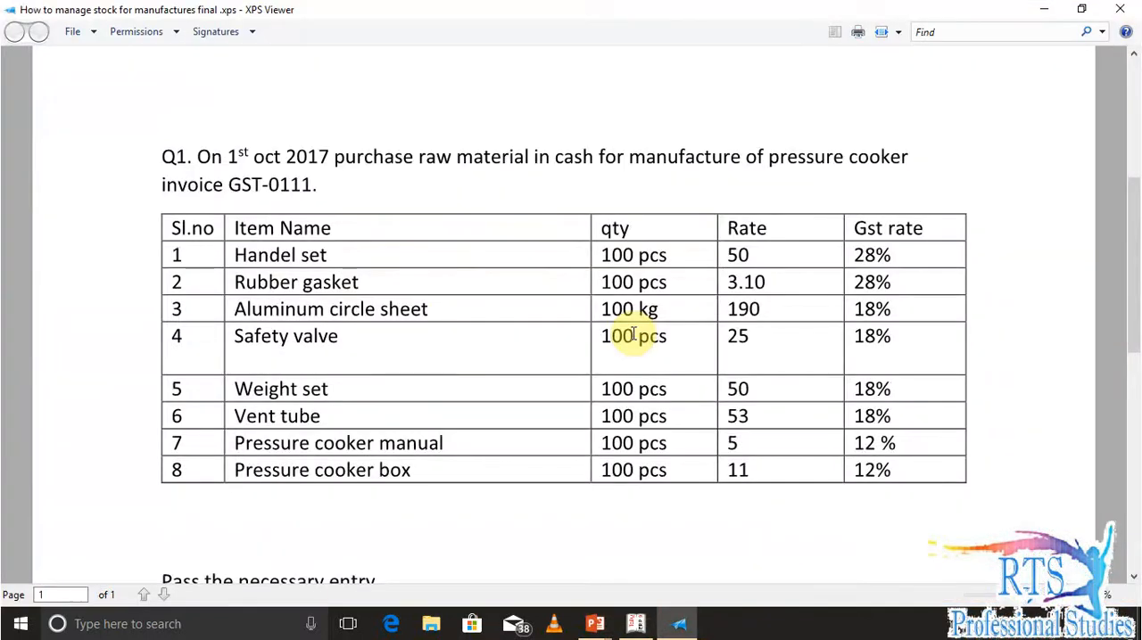
{"action": "key", "text": "alt+Tab"}
{"action": "type", "text": "18"}
{"action": "key", "text": "Return"}
{"action": "key", "text": "Return"}
{"action": "key", "text": "Return"}
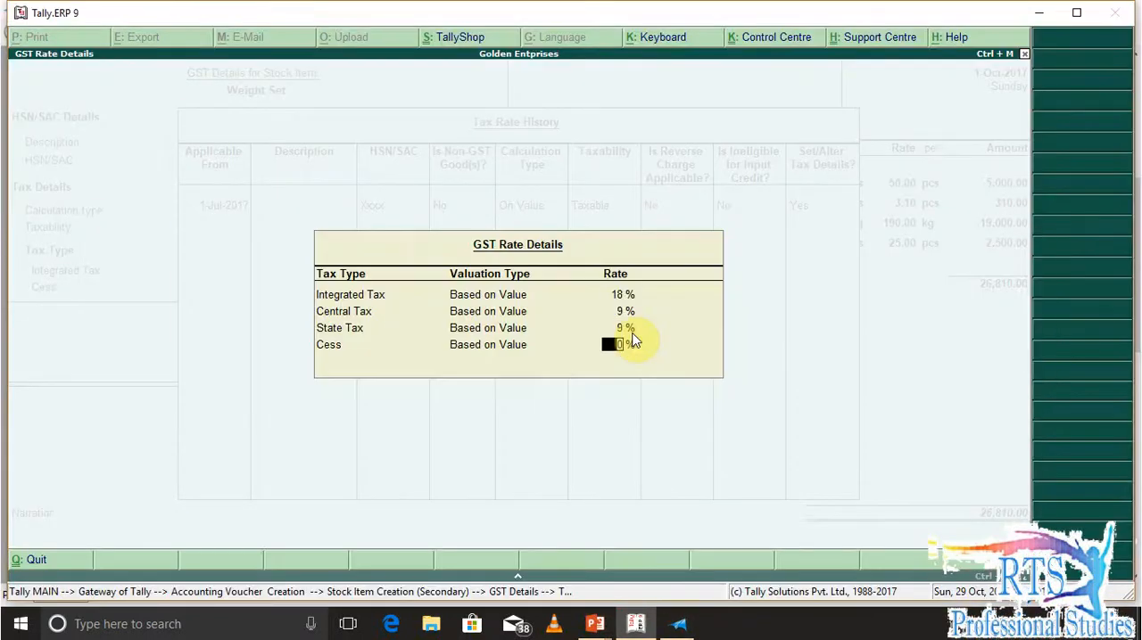
{"action": "key", "text": "Return"}
{"action": "key", "text": "Return"}
{"action": "key", "text": "Return"}
{"action": "key", "text": "Return"}
{"action": "key", "text": "Return"}
{"action": "key", "text": "Return"}
{"action": "key", "text": "Return"}
{"action": "key", "text": "Return"}
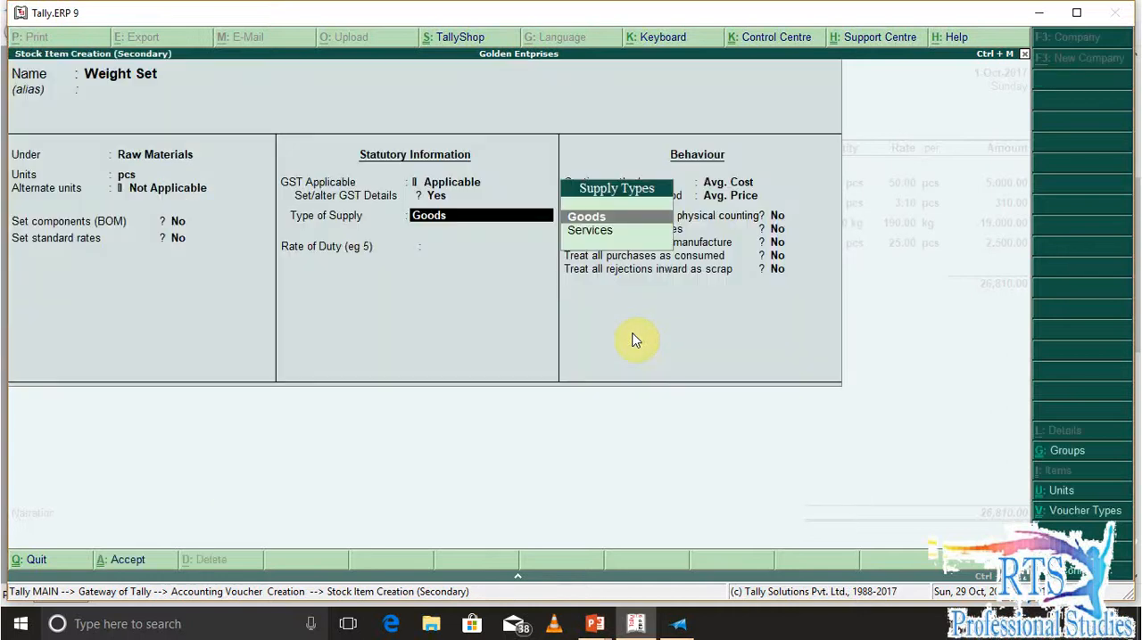
Keep the supply type Goods and duty rate 0 for Weight Set and save the stock item
{"action": "key", "text": "alt+Tab"}
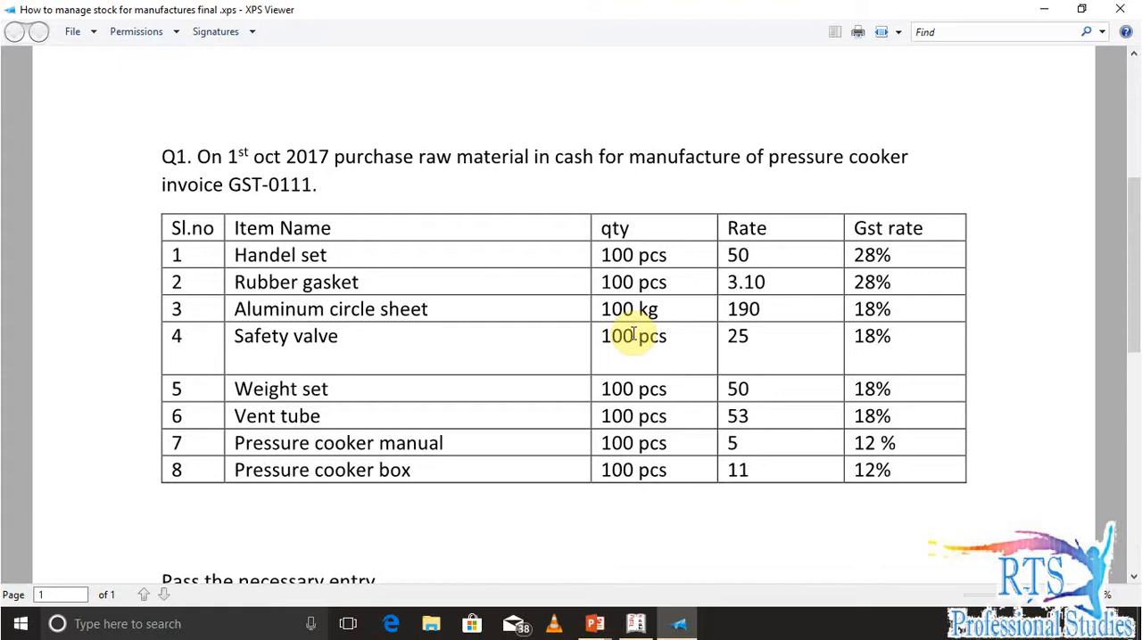
{"action": "key", "text": "alt+Tab"}
{"action": "key", "text": "Return"}
{"action": "key", "text": "Return"}
{"action": "key", "text": "Return"}
{"action": "key", "text": "Return"}
{"action": "key", "text": "Return"}
{"action": "key", "text": "Return"}
{"action": "key", "text": "Return"}
{"action": "key", "text": "Return"}
{"action": "key", "text": "Return"}
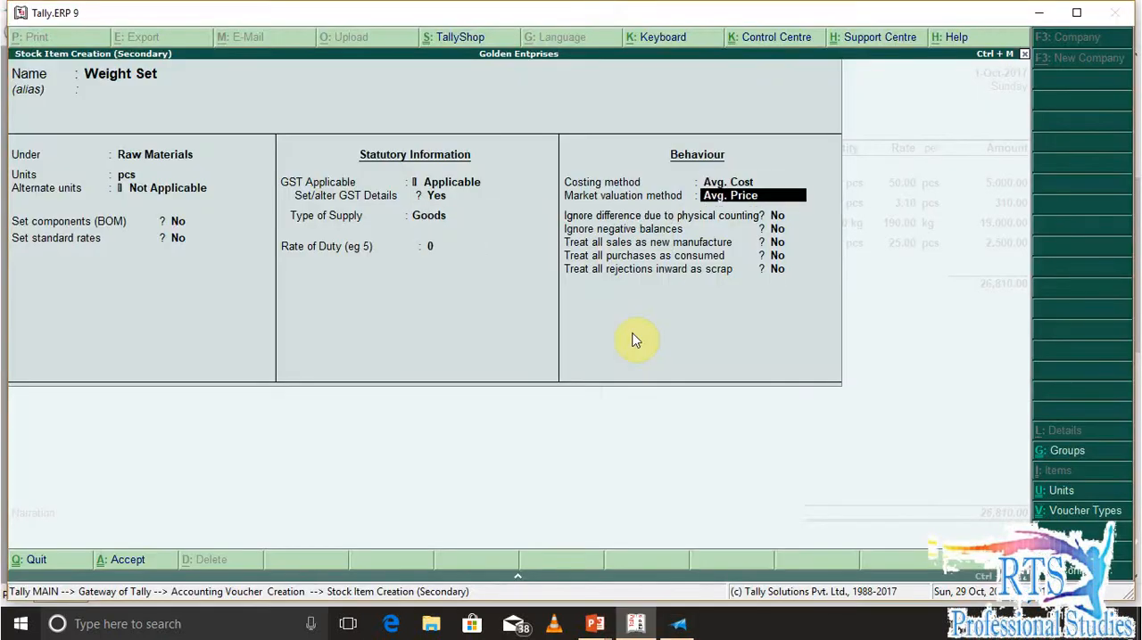
{"action": "left_click", "coordinate": [633, 340]}
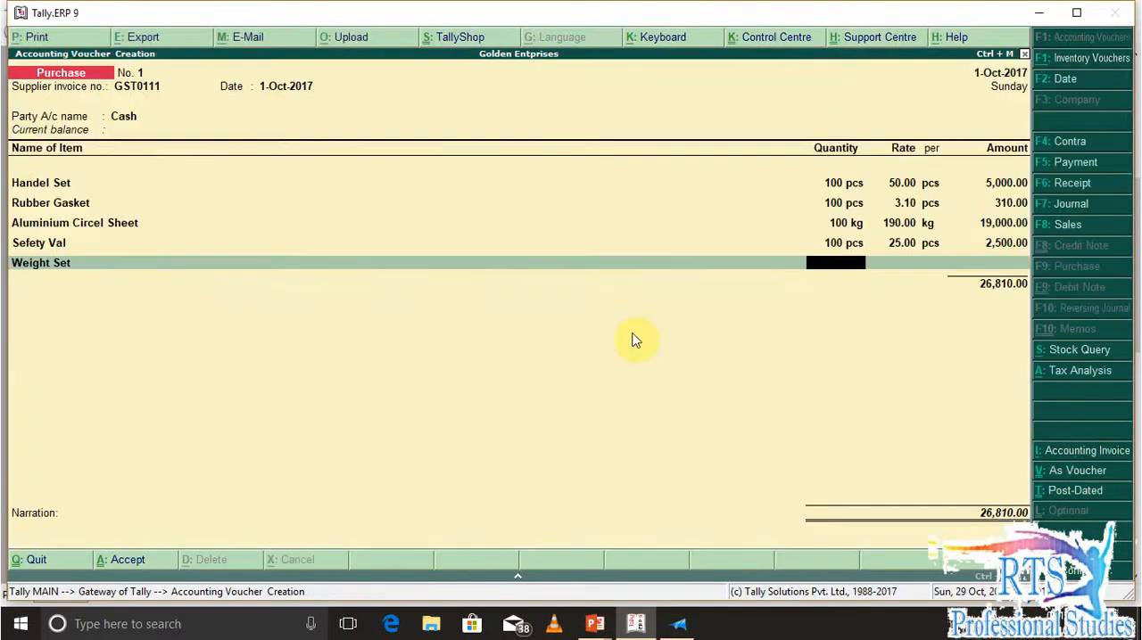
Enter a quantity of 100 pcs and the question document's rate of 50 for Weight Set in the purchase voucher
{"action": "type", "text": "100"}
{"action": "key", "text": "Return"}
{"action": "key", "text": "alt+Tab"}
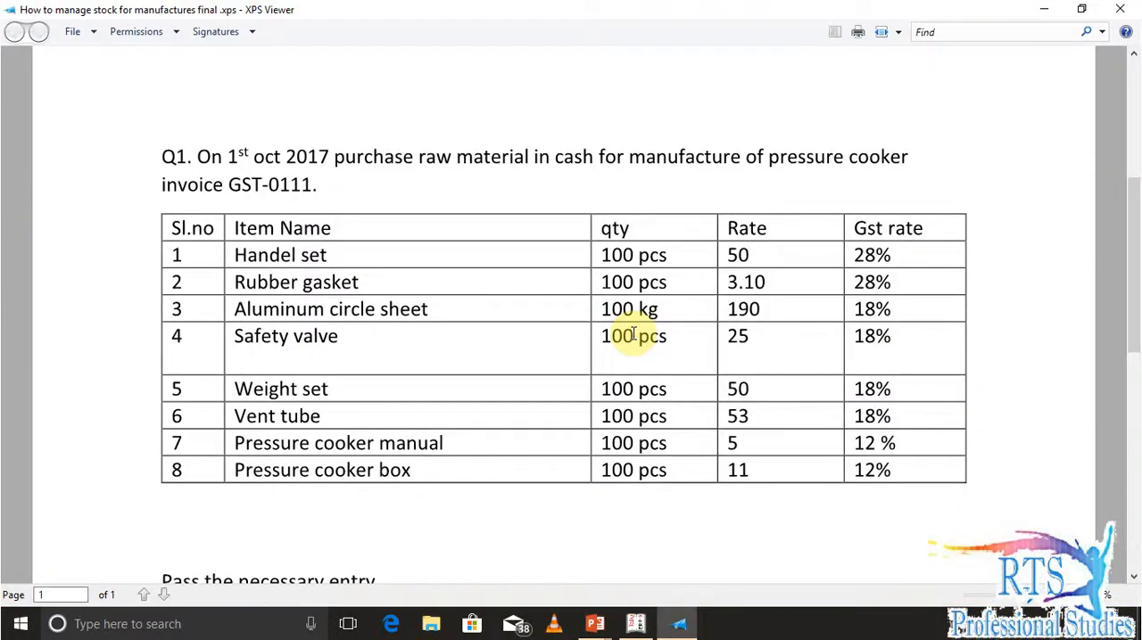
{"action": "key", "text": "alt+Tab"}
{"action": "type", "text": "50"}
{"action": "key", "text": "Return"}
{"action": "key", "text": "Return"}
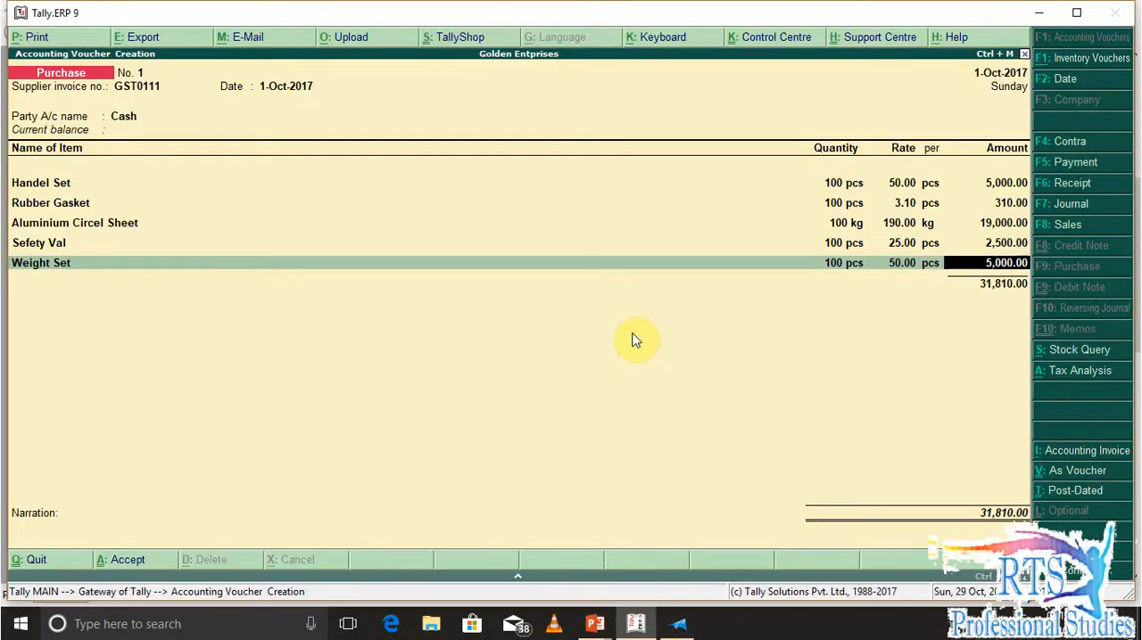
{"action": "key", "text": "Return"}
{"action": "type", "text": "Pu"}
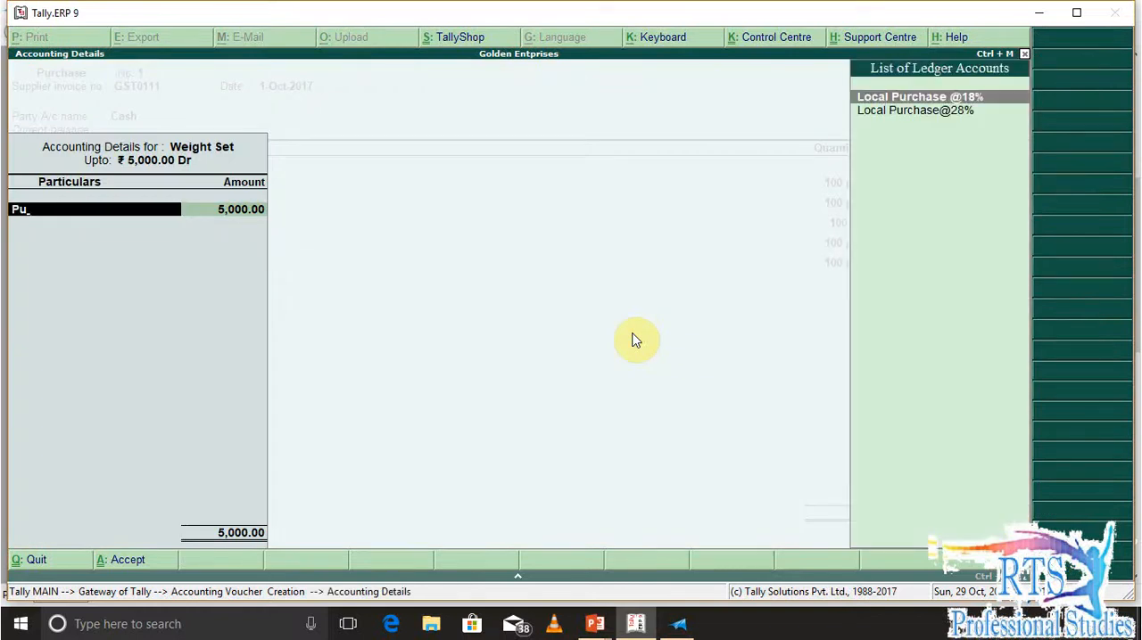
{"action": "key", "text": "Return"}
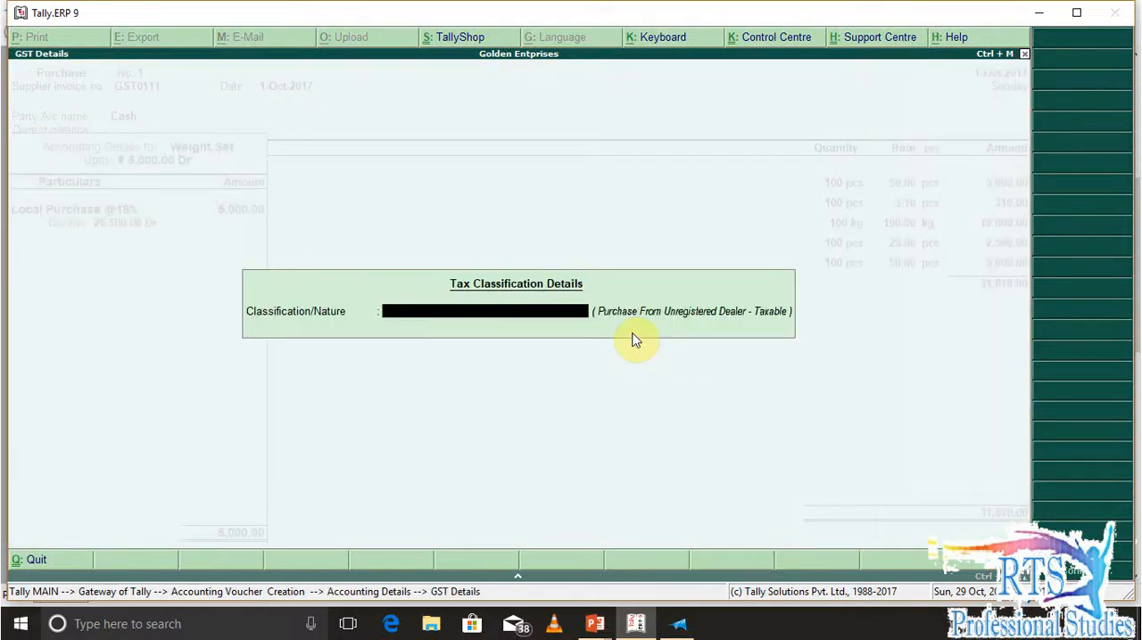
{"action": "key", "text": "Return"}
{"action": "key", "text": "Return"}
{"action": "key", "text": "Return"}
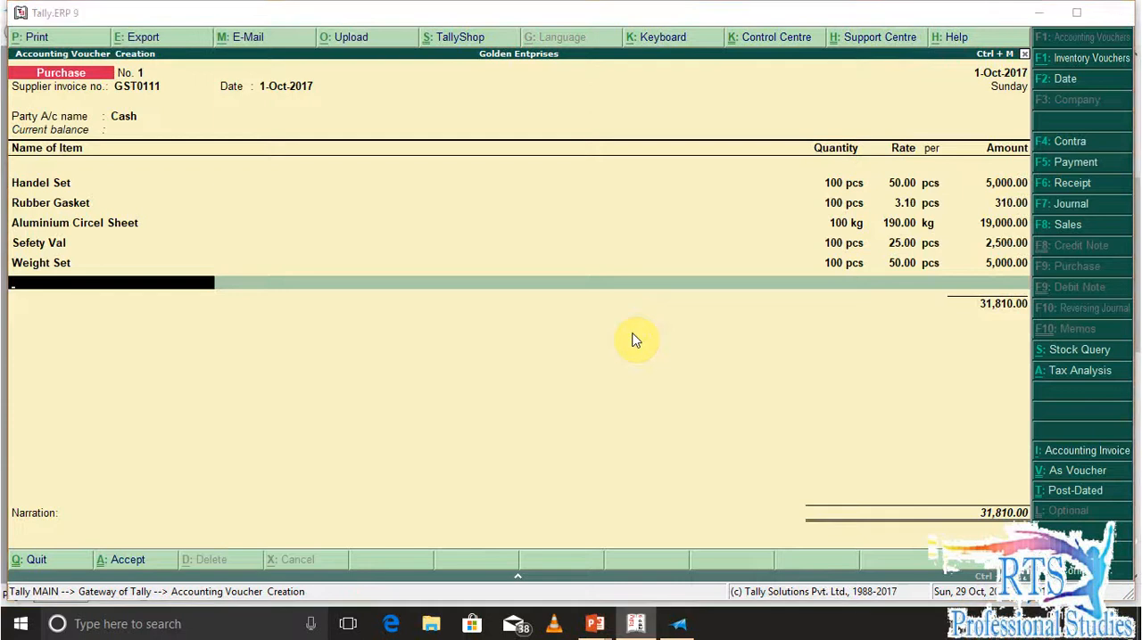
Look up the sixth item in the question document and create a new stock item named Vent Tube from the voucher
{"action": "key", "text": "alt+Tab"}
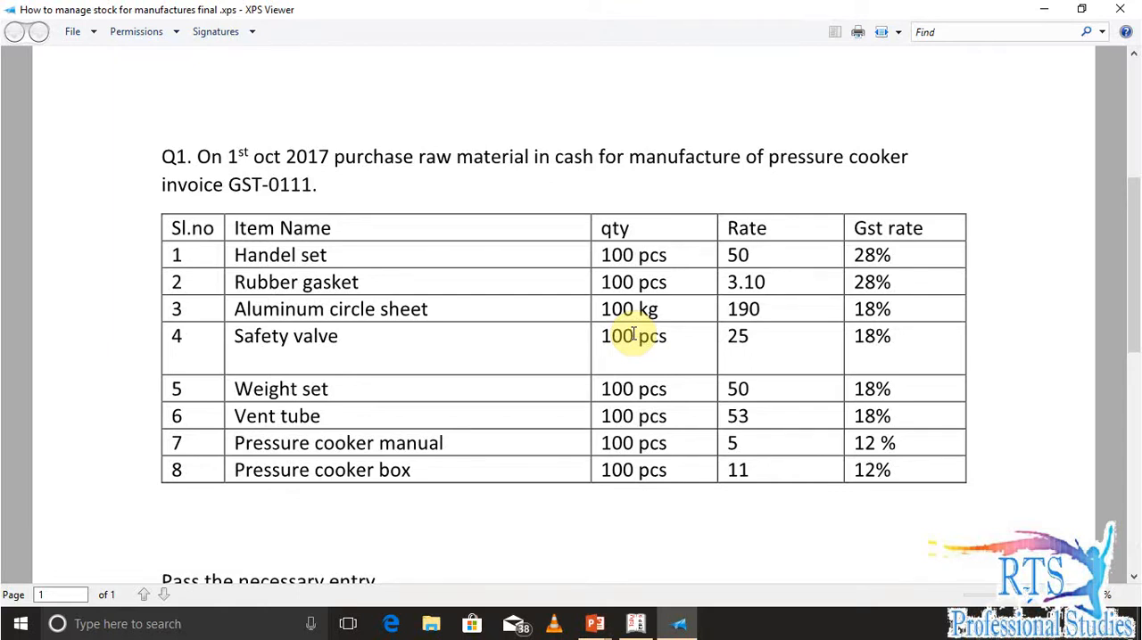
{"action": "key", "text": "alt+Tab"}
{"action": "key", "text": "alt+c"}
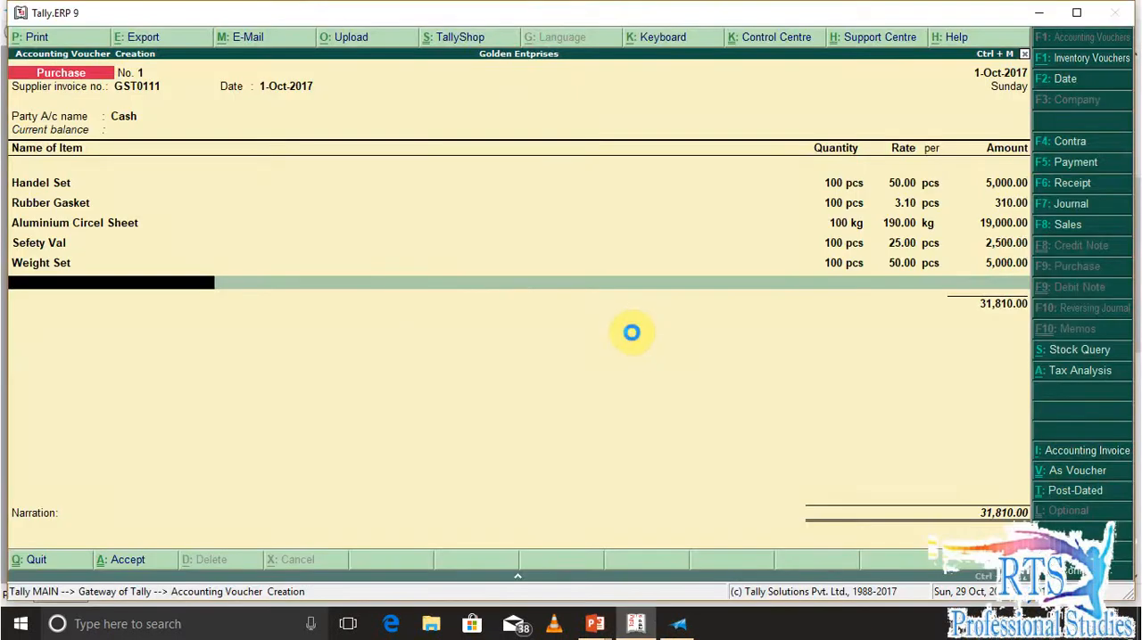
{"action": "type", "text": "Vent Tube"}
{"action": "key", "text": "Return"}
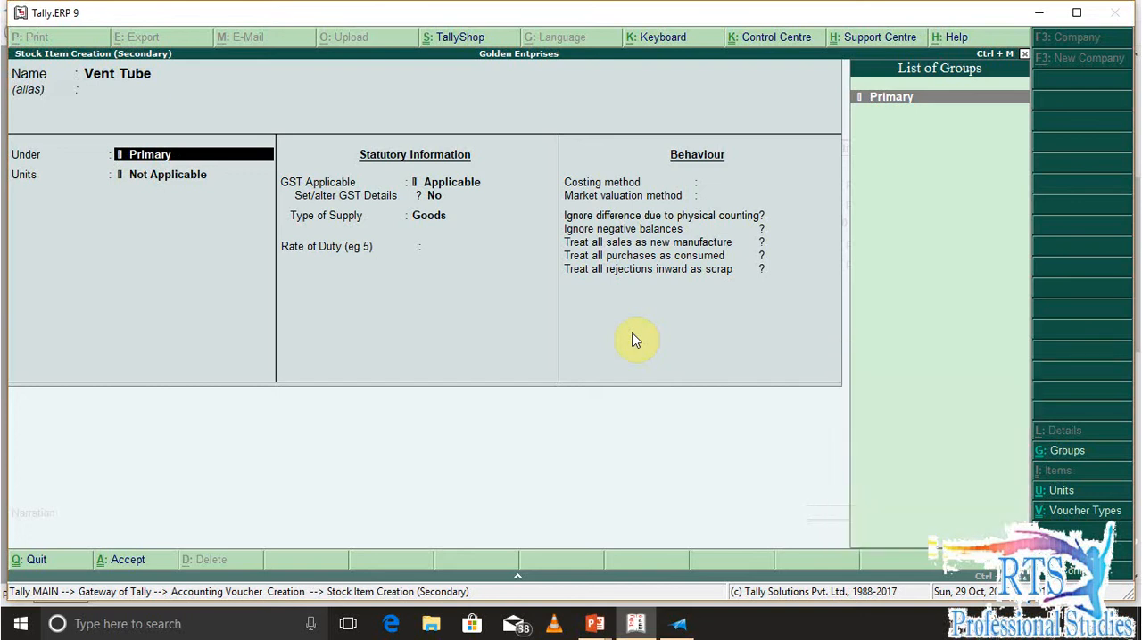
Place Vent Tube under Raw Materials with unit pcs, no alternate unit and no components
{"action": "key", "text": "BackSpace"}
{"action": "key", "text": "BackSpace"}
{"action": "key", "text": "BackSpace"}
{"action": "key", "text": "BackSpace"}
{"action": "key", "text": "BackSpace"}
{"action": "key", "text": "BackSpace"}
{"action": "key", "text": "BackSpace"}
{"action": "key", "text": "Return"}
{"action": "type", "text": "pcs"}
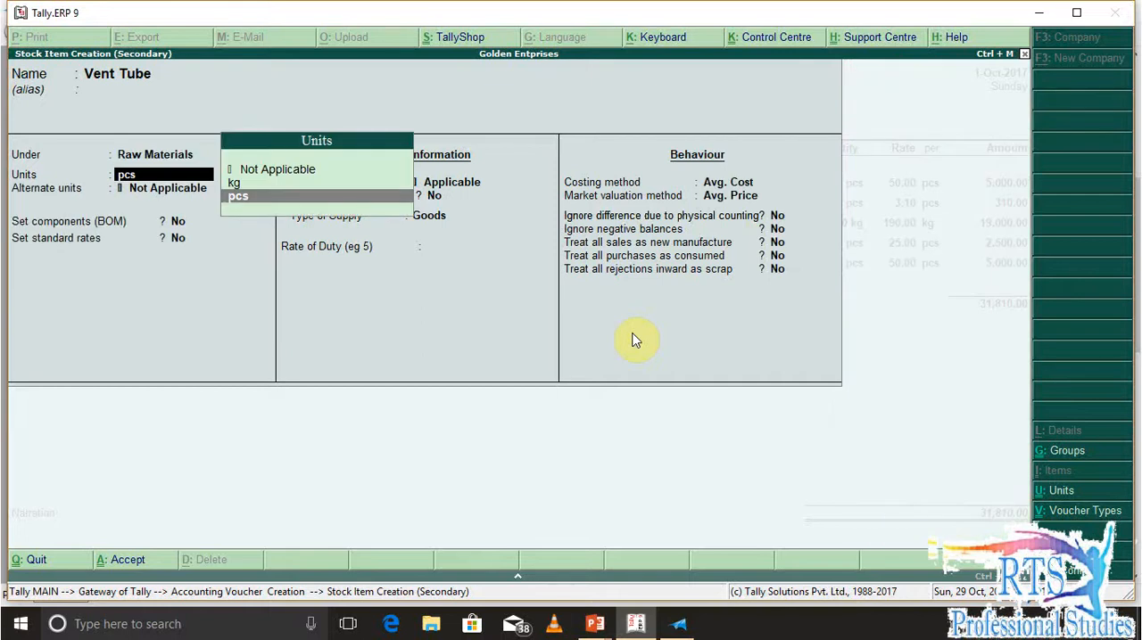
{"action": "key", "text": "Return"}
{"action": "key", "text": "Return"}
{"action": "key", "text": "Return"}
{"action": "key", "text": "Return"}
{"action": "key", "text": "Return"}
Enable GST details for Vent Tube and start a tax rate history entry from 1-Jul-2017 with HSN/SAC Xxxx
{"action": "key", "text": "y"}
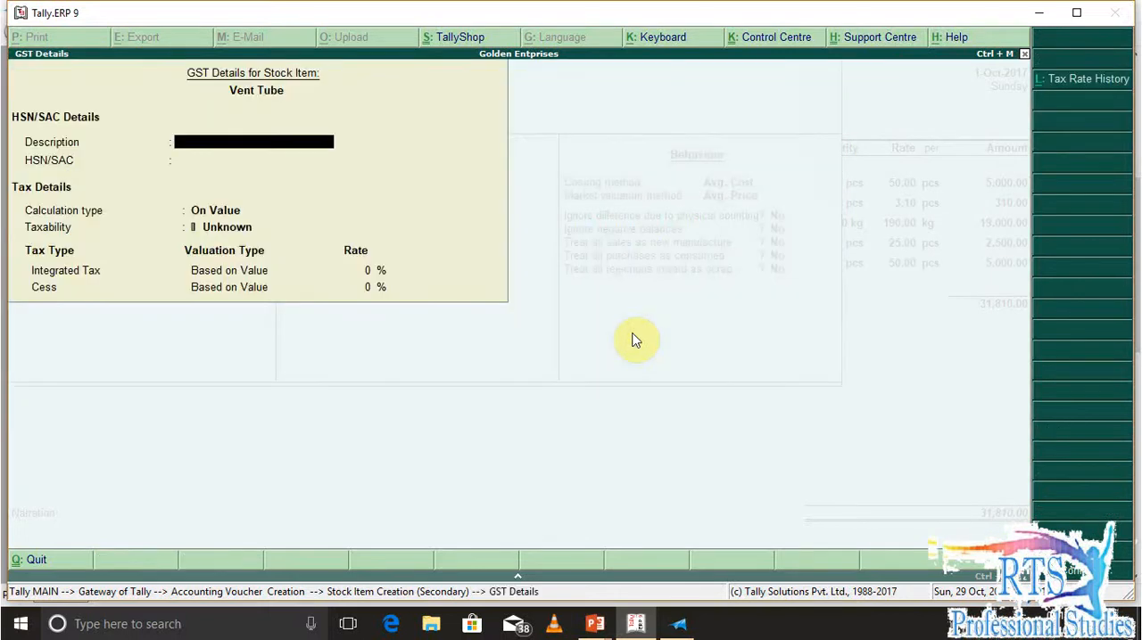
{"action": "key", "text": "alt+l"}
{"action": "type", "text": "1-7"}
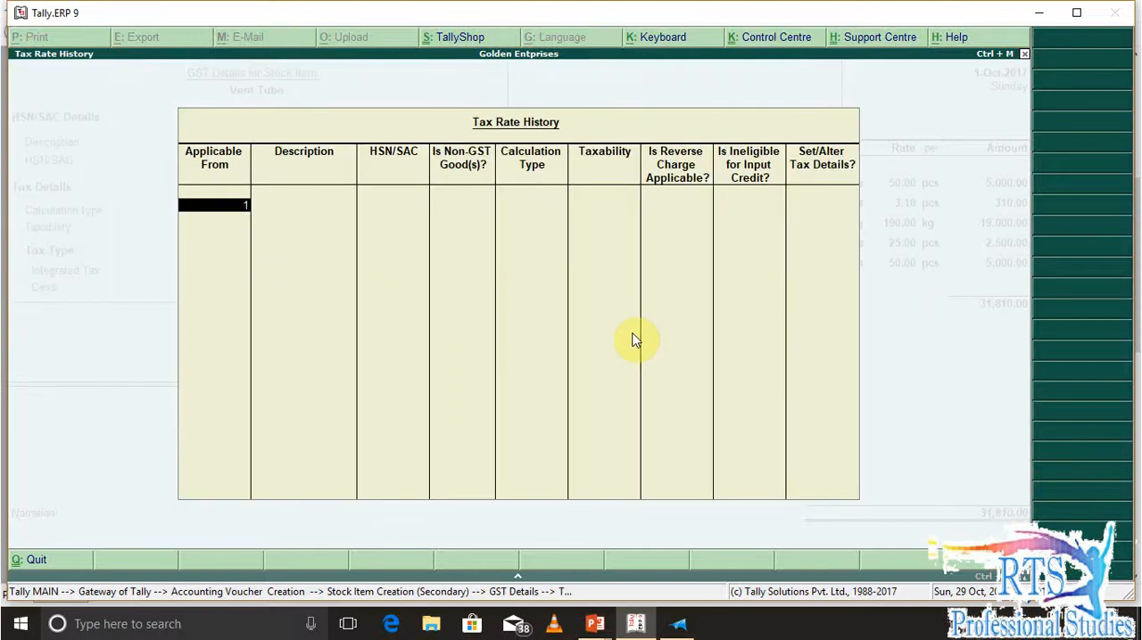
{"action": "key", "text": "Return"}
Keep Vent Tube's tax entry as On Value and Taxable, without reverse charge, and choose to set its tax details
{"action": "key", "text": "Return"}
{"action": "type", "text": "Xxxx"}
{"action": "key", "text": "Return"}
{"action": "key", "text": "Return"}
{"action": "key", "text": "Return"}
{"action": "key", "text": "Return"}
{"action": "key", "text": "Return"}
{"action": "key", "text": "Return"}
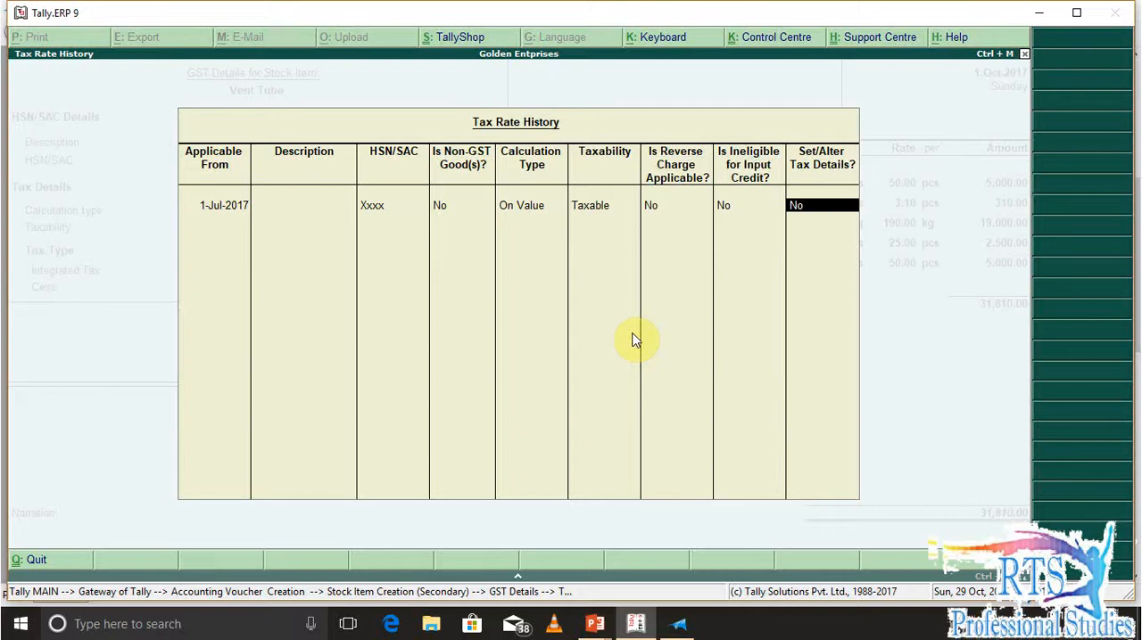
{"action": "key", "text": "y"}
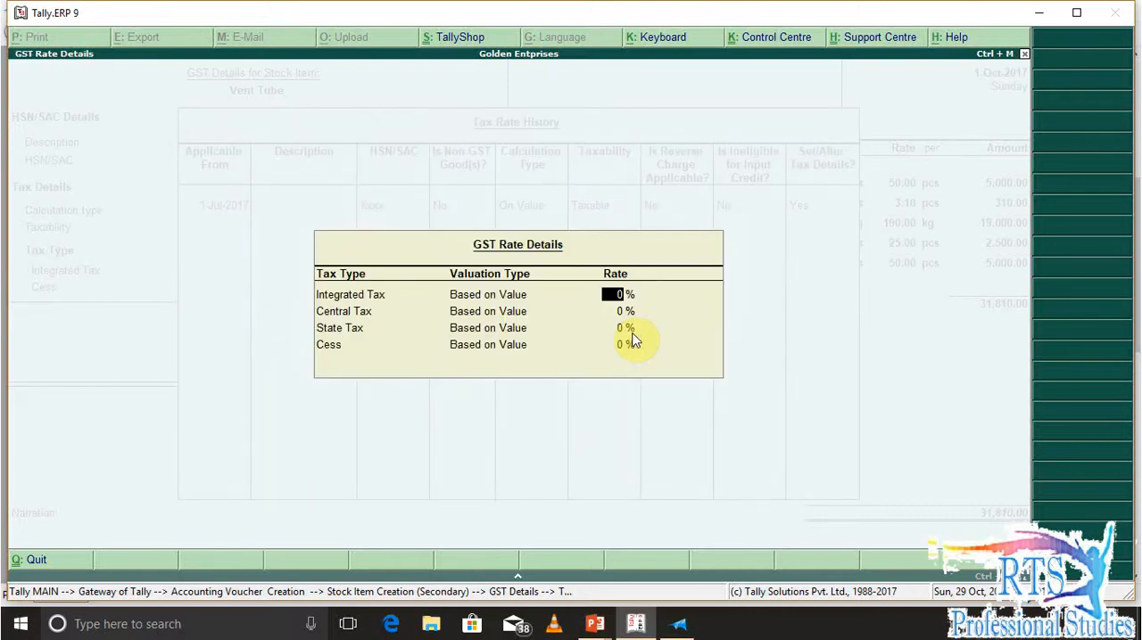
Check Vent Tube's GST rate in the question document and set its integrated tax to 18%
{"action": "key", "text": "alt+Tab"}
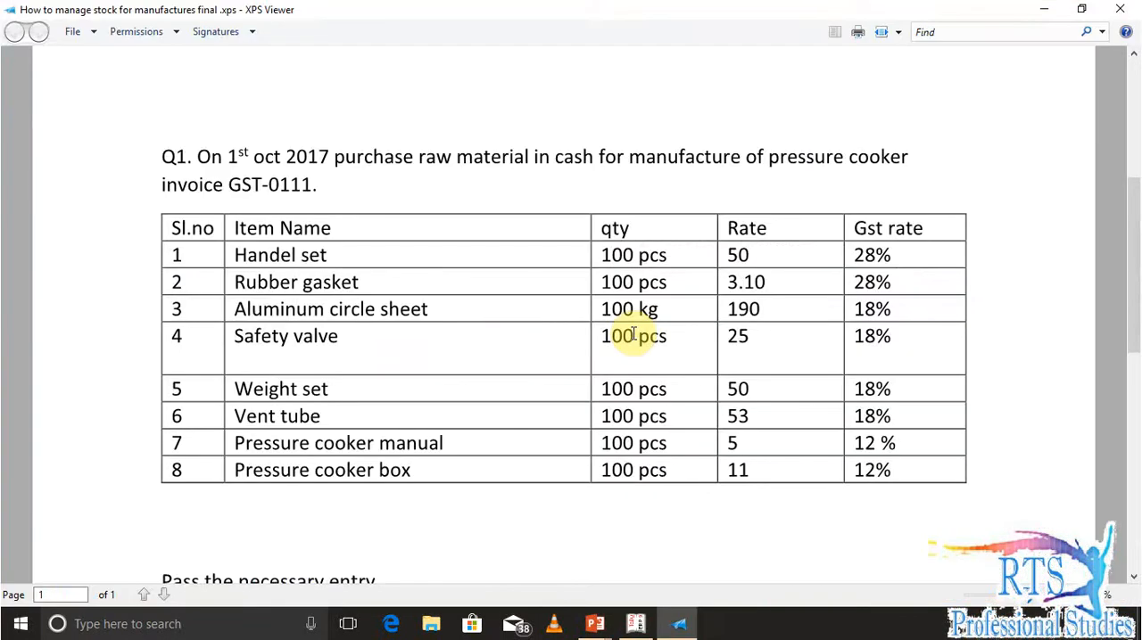
{"action": "key", "text": "alt+Tab"}
{"action": "type", "text": "18"}
{"action": "key", "text": "Return"}
Accept the tax rate history and GST details for Vent Tube and save the stock item
{"action": "key", "text": "Return"}
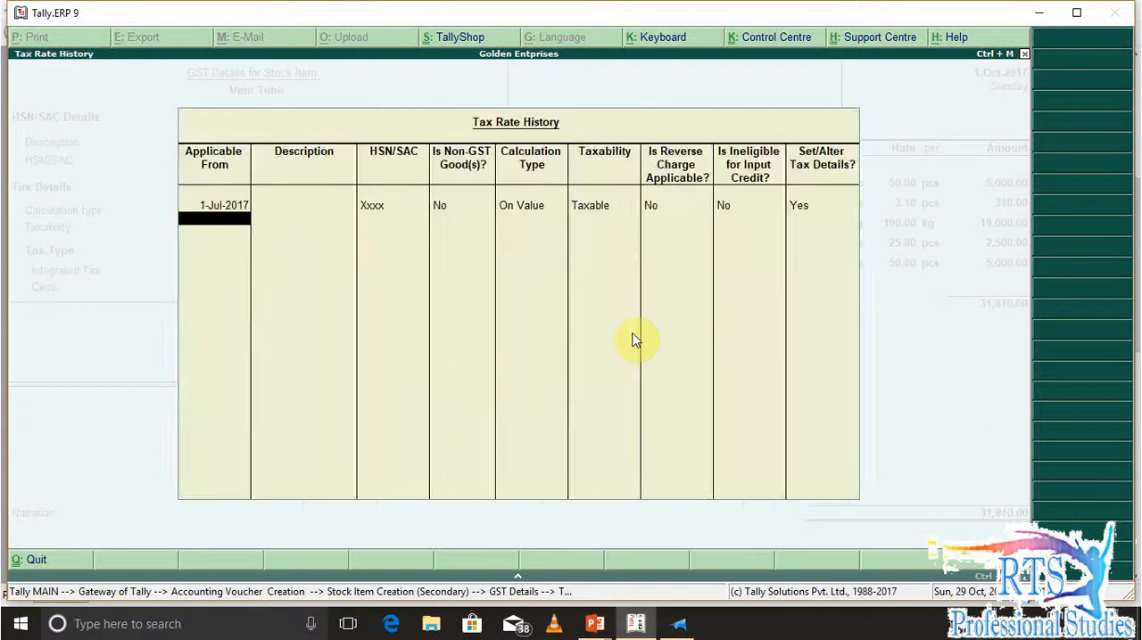
{"action": "key", "text": "Return"}
{"action": "key", "text": "Return"}
{"action": "key", "text": "Return"}
{"action": "key", "text": "Return"}
{"action": "key", "text": "Return"}
{"action": "key", "text": "Return"}
{"action": "key", "text": "Return"}
{"action": "key", "text": "Return"}
{"action": "key", "text": "Return"}
{"action": "key", "text": "Return"}
{"action": "key", "text": "Return"}
{"action": "key", "text": "Return"}
{"action": "key", "text": "Return"}
{"action": "key", "text": "Return"}
{"action": "key", "text": "Return"}
{"action": "key", "text": "Return"}
{"action": "key", "text": "Return"}
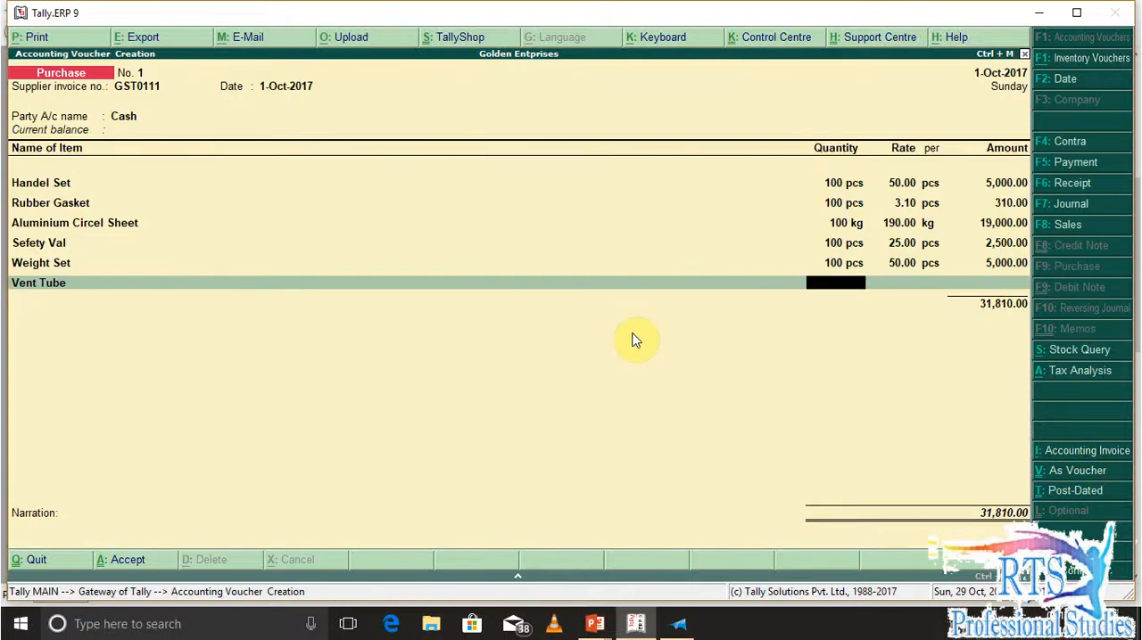
Check Vent Tube's line in the question document and enter its quantity as 100 pcs at a rate of 53
{"action": "key", "text": "alt+Tab"}
{"action": "key", "text": "alt+Tab"}
{"action": "type", "text": "100"}
{"action": "key", "text": "Return"}
{"action": "type", "text": "53"}
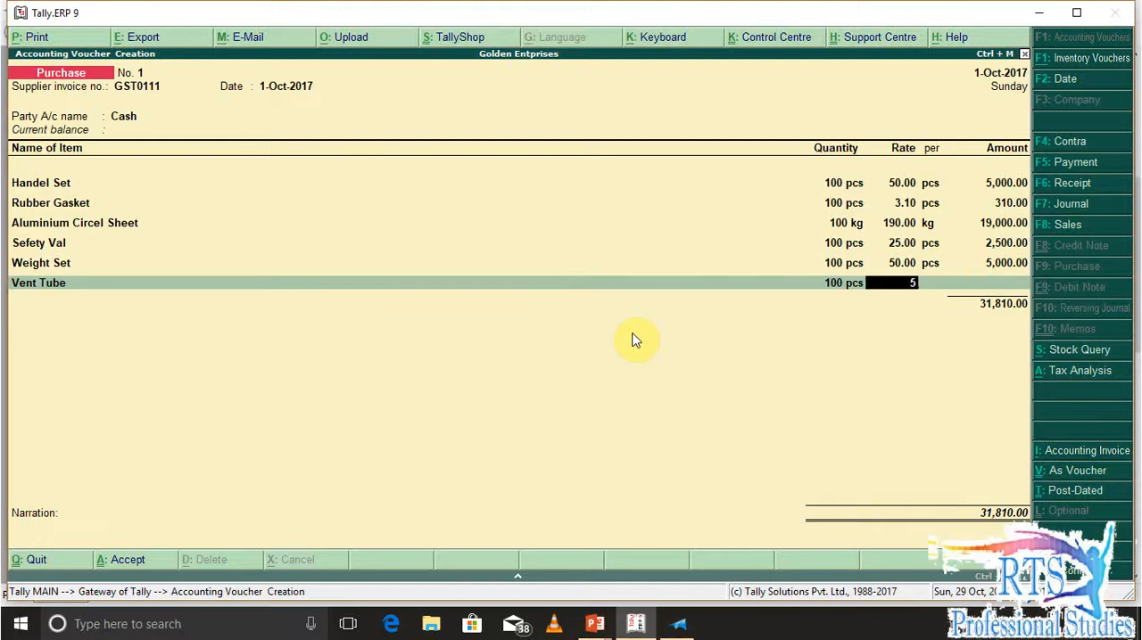
{"action": "key", "text": "Return"}
{"action": "key", "text": "Return"}
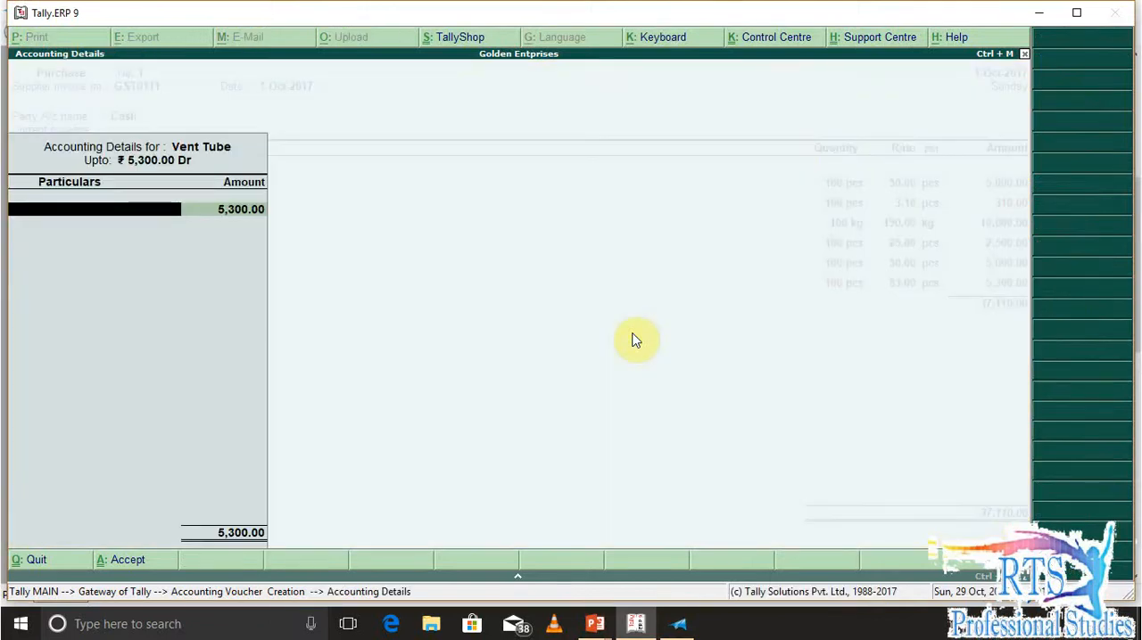
{"action": "key", "text": "Return"}
{"action": "key", "text": "Down"}
{"action": "key", "text": "Up"}
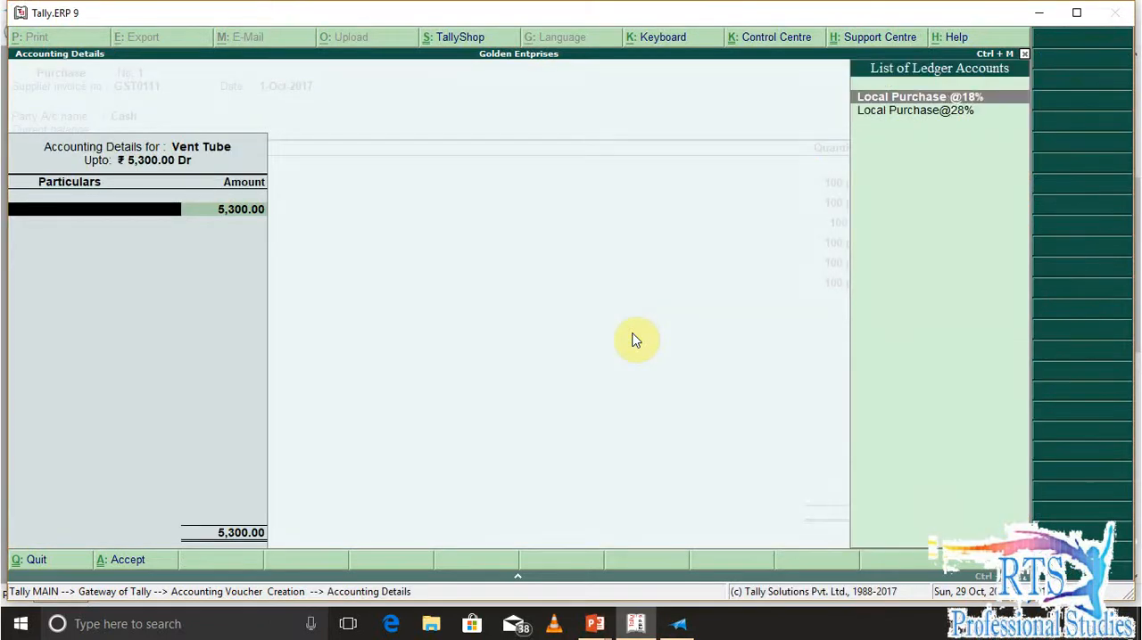
{"action": "key", "text": "Up"}
{"action": "key", "text": "Return"}
{"action": "key", "text": "Return"}
{"action": "key", "text": "Return"}
{"action": "key", "text": "Return"}
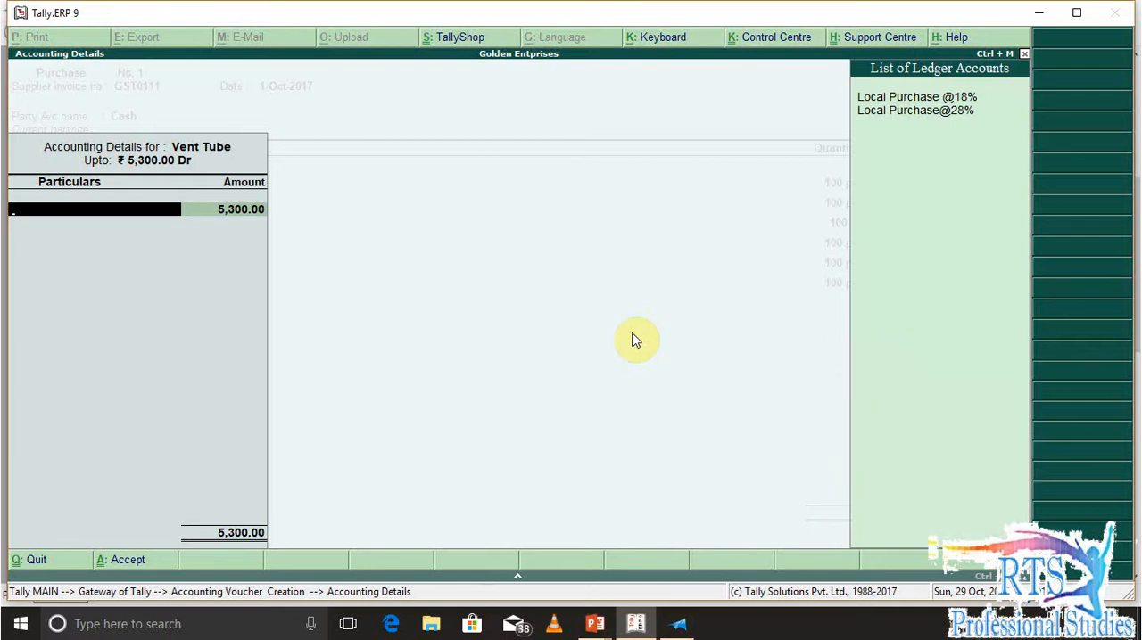
{"action": "key", "text": "Down"}
{"action": "key", "text": "Return"}
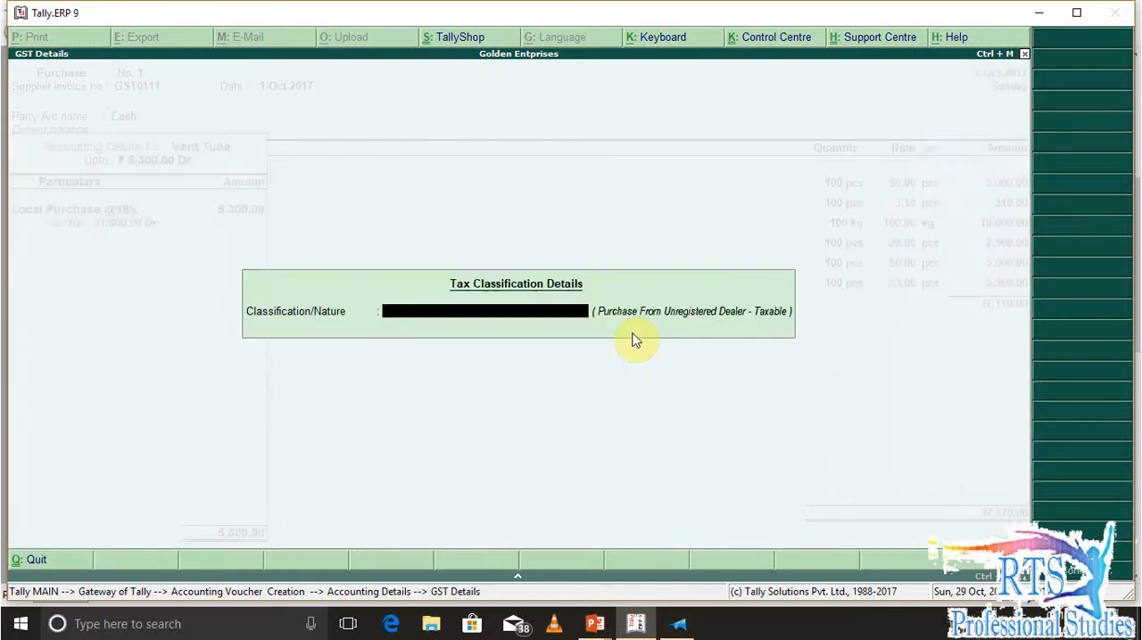
{"action": "key", "text": "Return"}
{"action": "key", "text": "Return"}
{"action": "key", "text": "Return"}
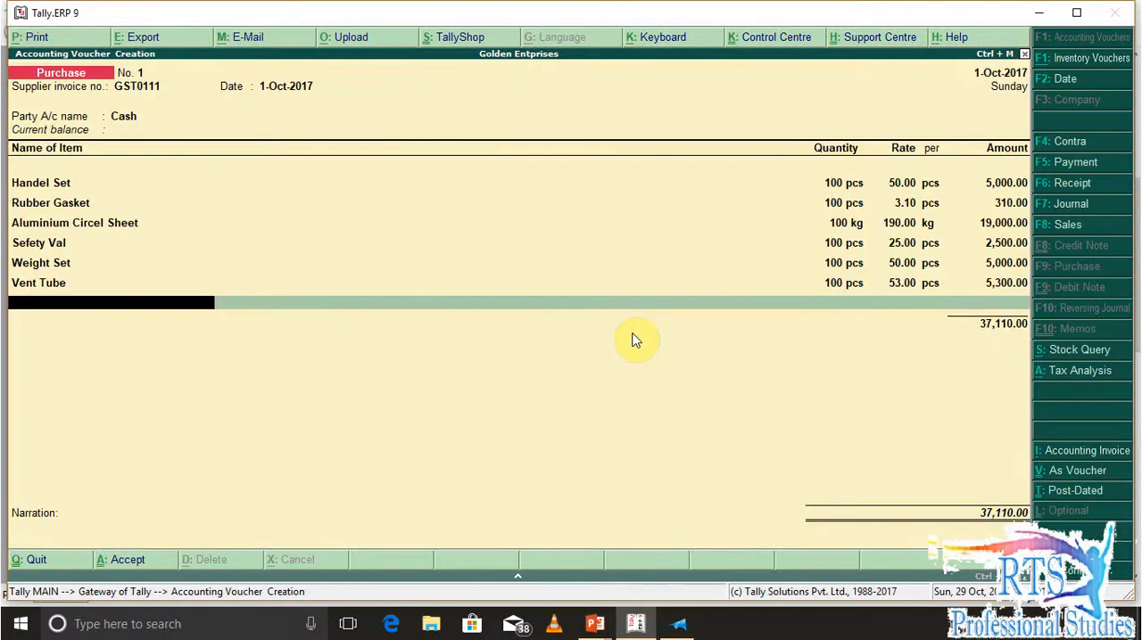
Check the next item in the question document and create a stock item named Manual under Raw Materials with unit pcs
{"action": "key", "text": "alt+Tab"}
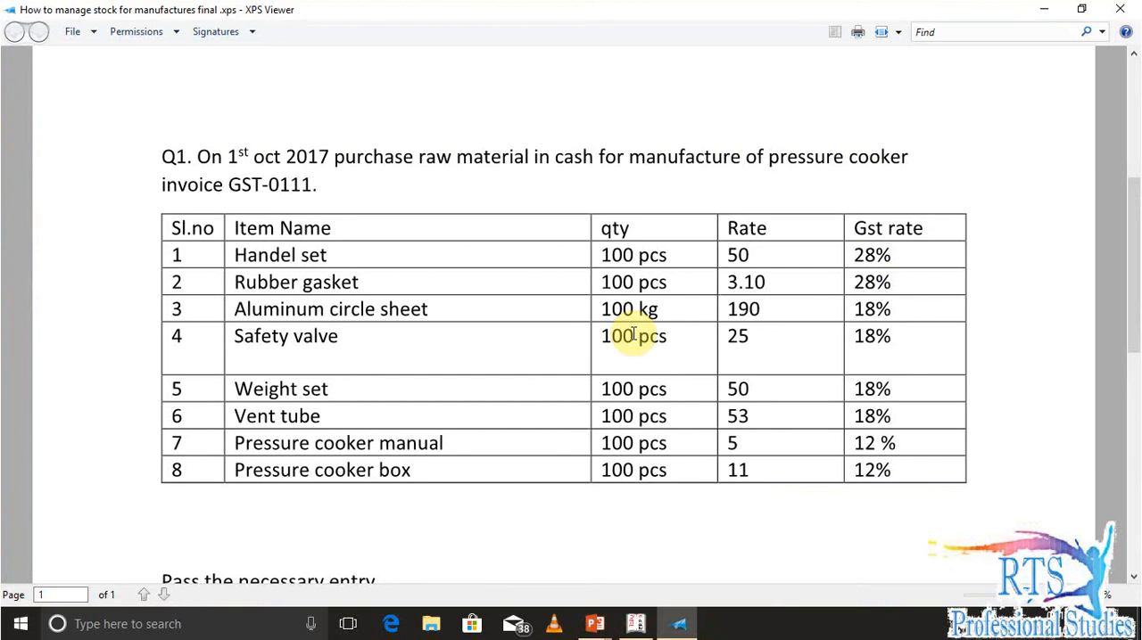
{"action": "key", "text": "alt+Tab"}
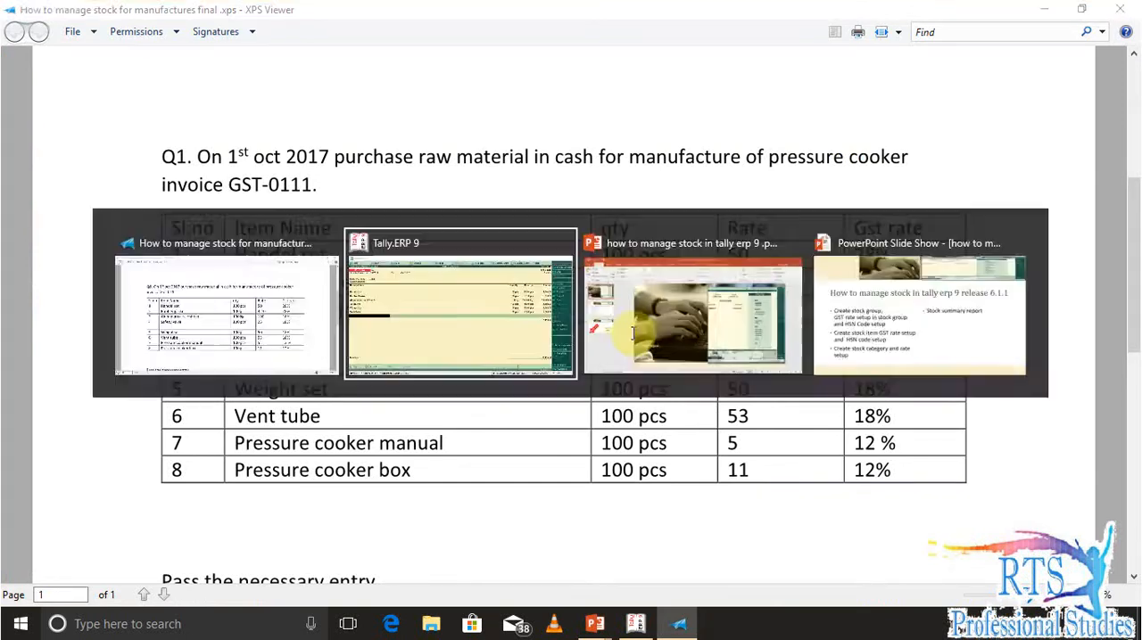
{"action": "key", "text": "alt+space"}
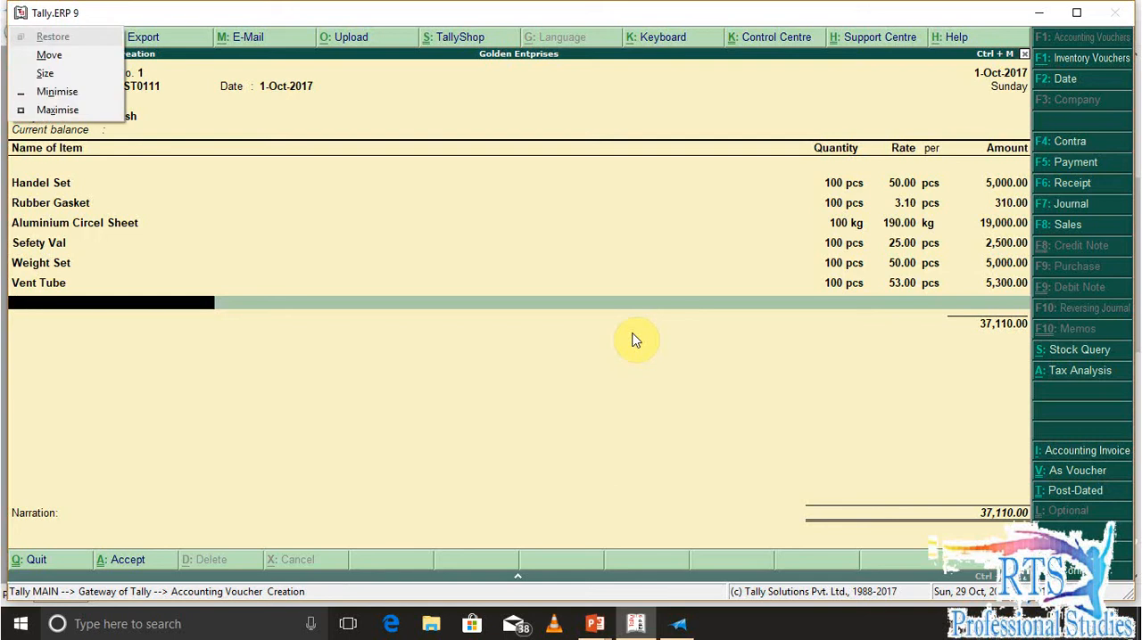
{"action": "key", "text": "Escape"}
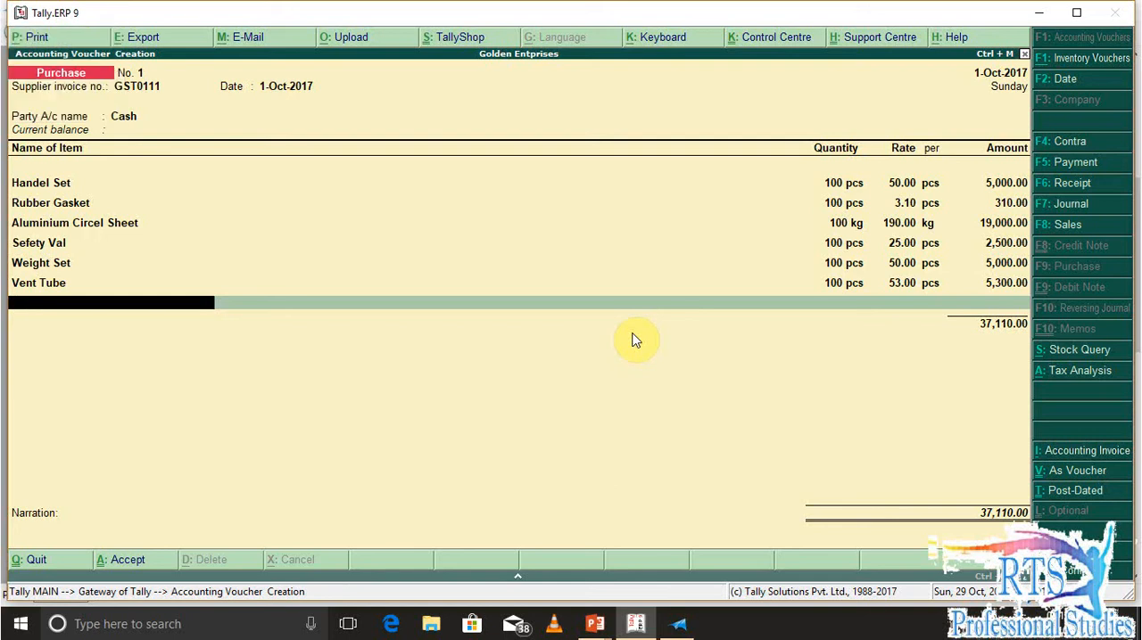
{"action": "key", "text": "alt+c"}
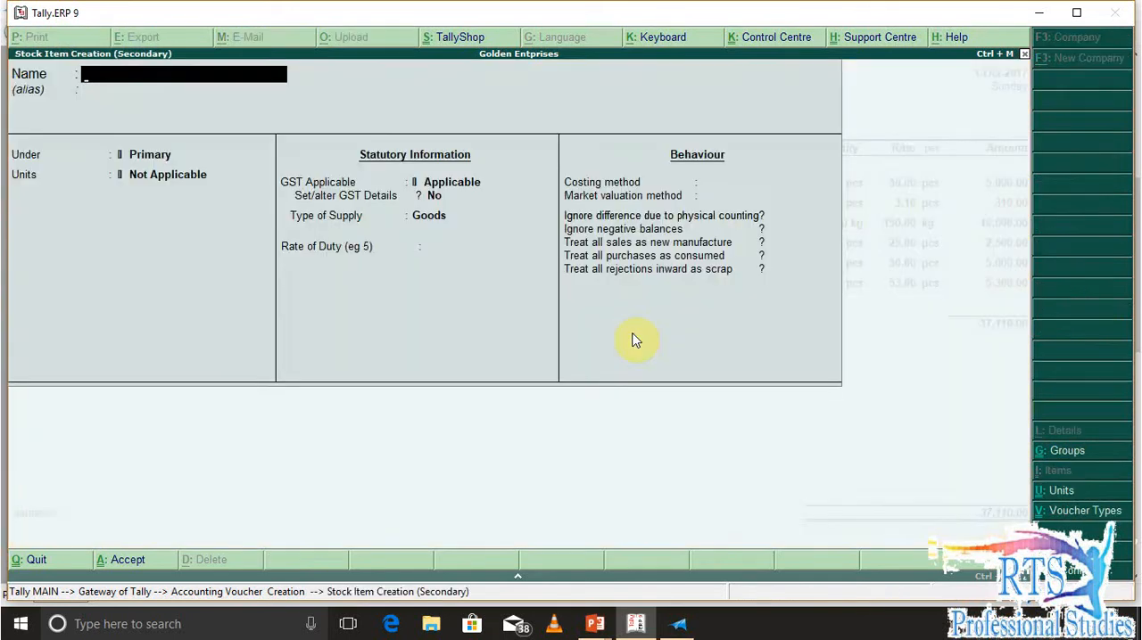
{"action": "type", "text": "Manua"}
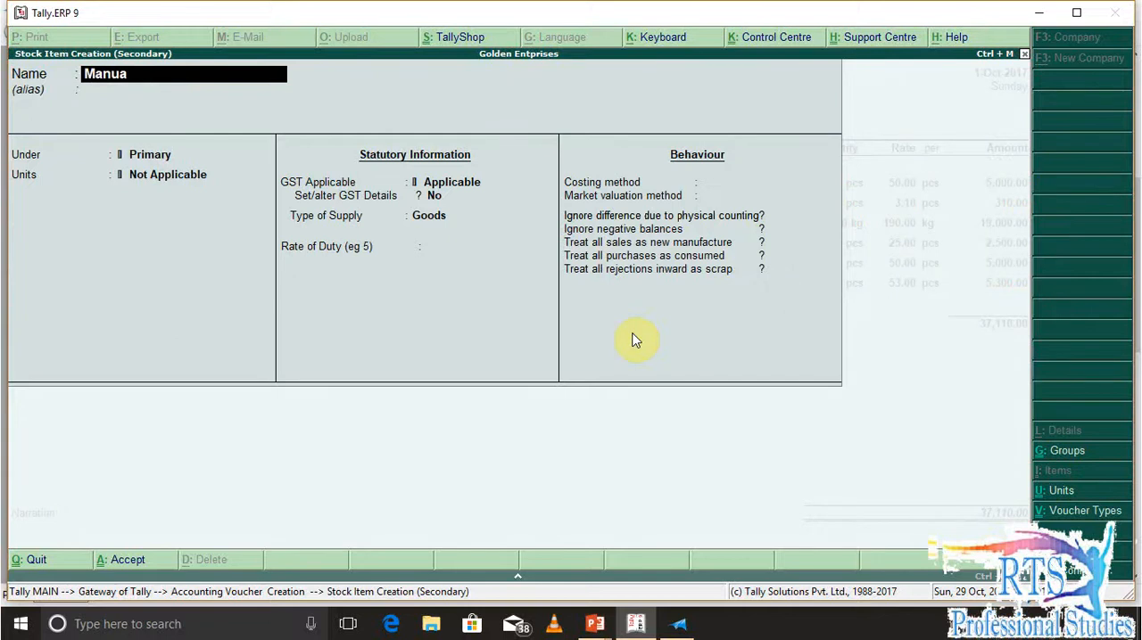
{"action": "key", "text": "Return"}
{"action": "key", "text": "Down"}
{"action": "key", "text": "Return"}
{"action": "key", "text": "Return"}
{"action": "key", "text": "Return"}
{"action": "key", "text": "Return"}
{"action": "key", "text": "Return"}
{"action": "key", "text": "Return"}
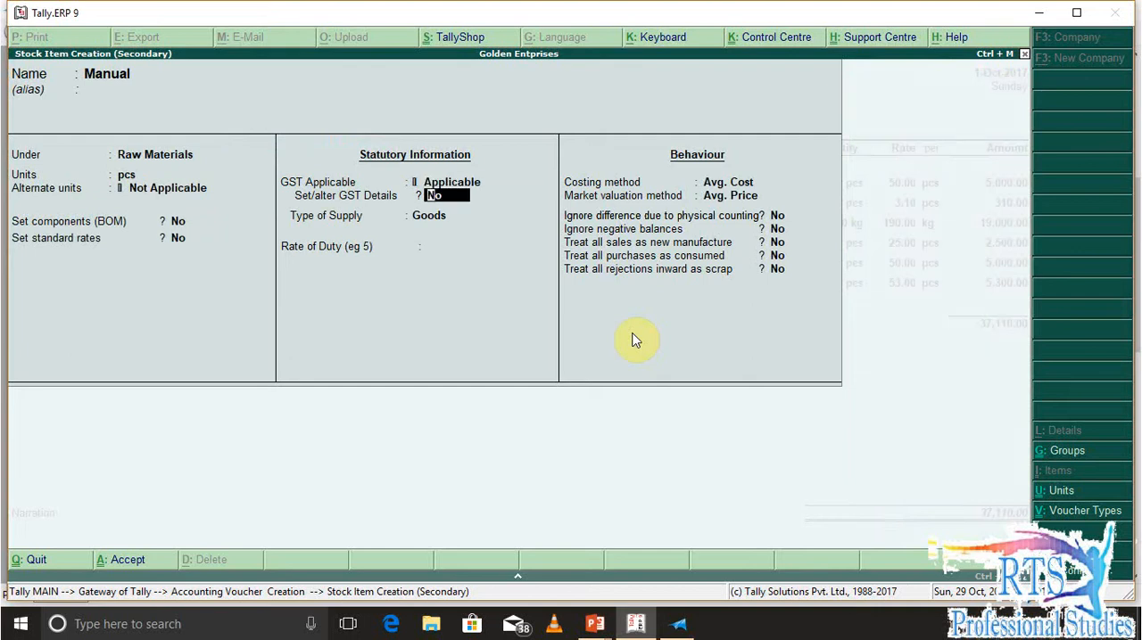
Enable GST details for Manual and add a taxable, On Value tax rate history entry from 1-Jul-2017 with HSN/SAC Xxxx
{"action": "type", "text": "y"}
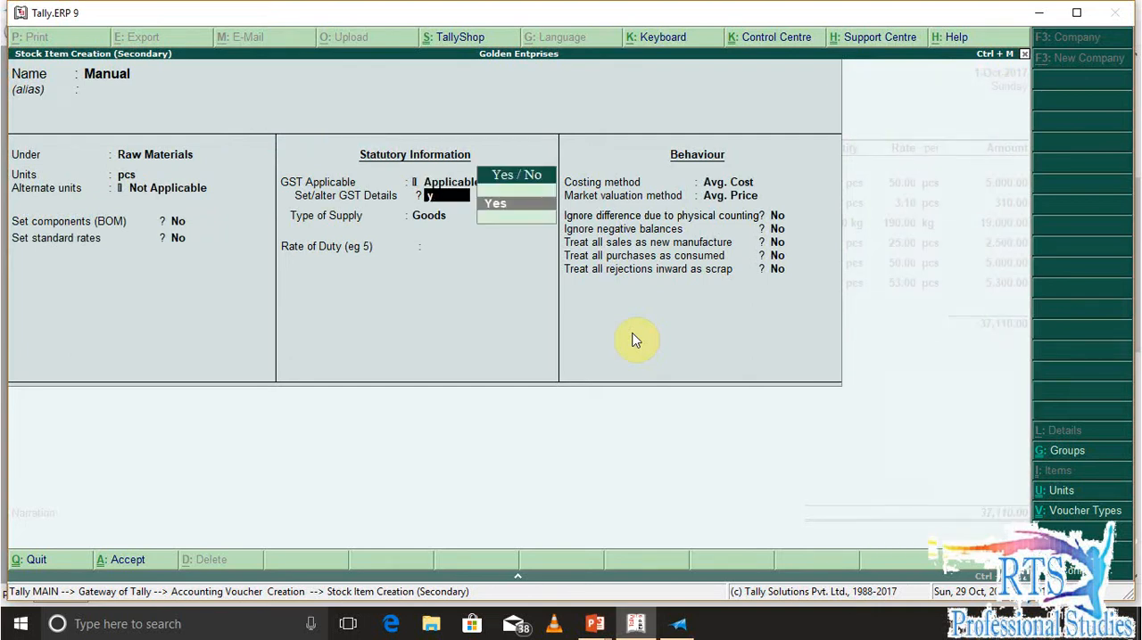
{"action": "key", "text": "Return"}
{"action": "key", "text": "alt+h"}
{"action": "type", "text": "1-7"}
{"action": "key", "text": "Return"}
{"action": "type", "text": "Xx"}
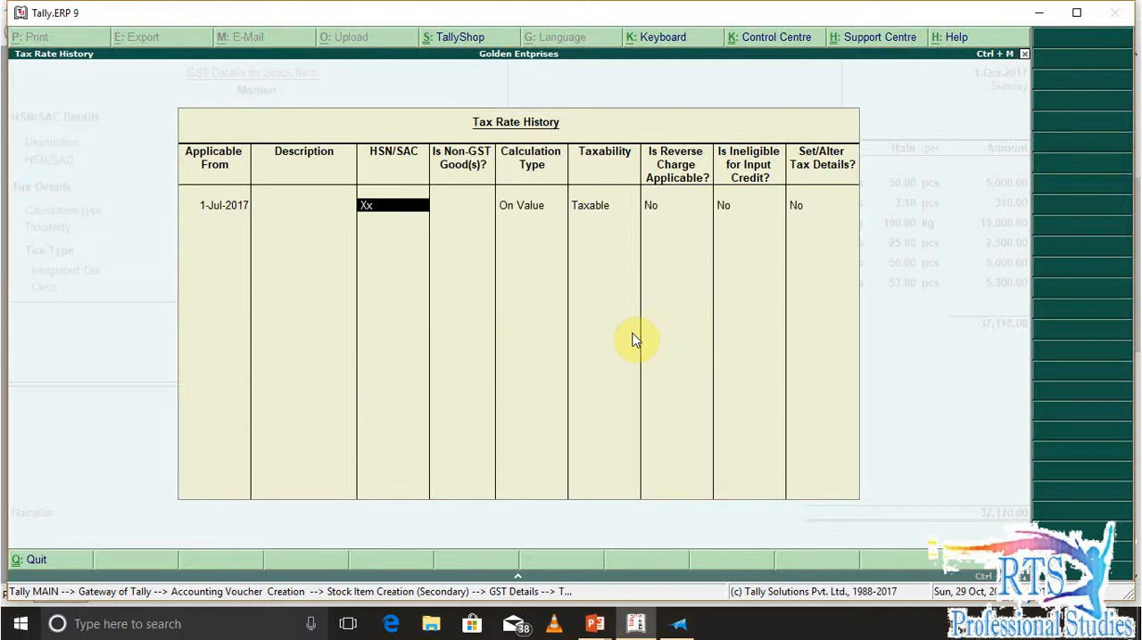
{"action": "type", "text": "xx"}
{"action": "key", "text": "Return"}
{"action": "key", "text": "Return"}
{"action": "key", "text": "Return"}
{"action": "key", "text": "Return"}
{"action": "key", "text": "Return"}
{"action": "key", "text": "Return"}
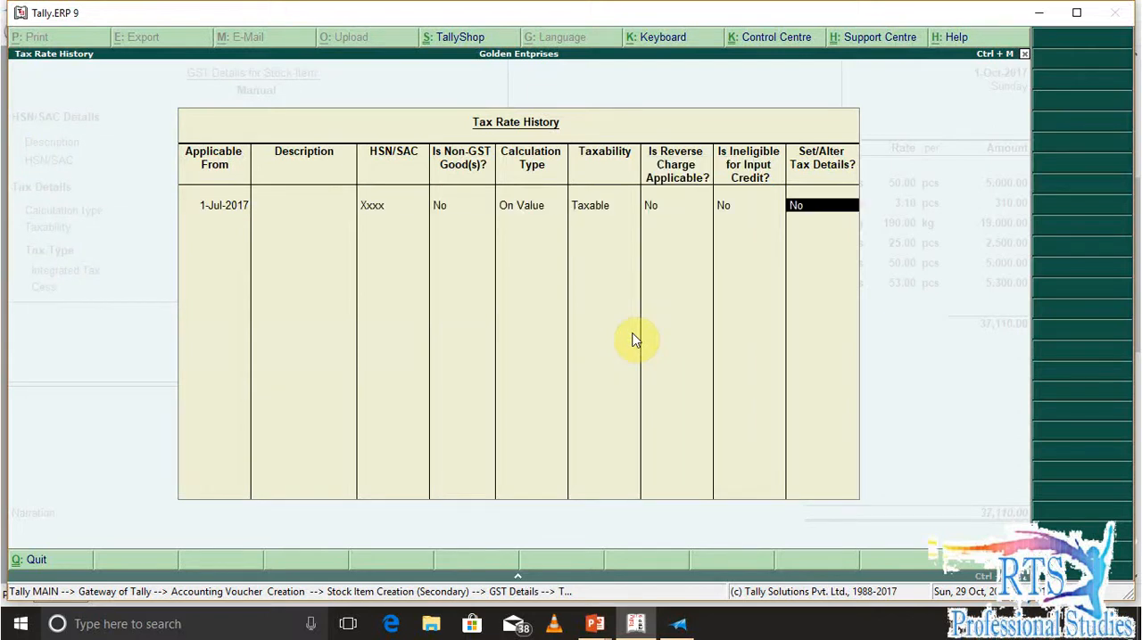
Choose to set Manual's tax details, check its GST rate in the question document and set integrated tax to 12%
{"action": "key", "text": "y"}
{"action": "key", "text": "alt+Tab"}
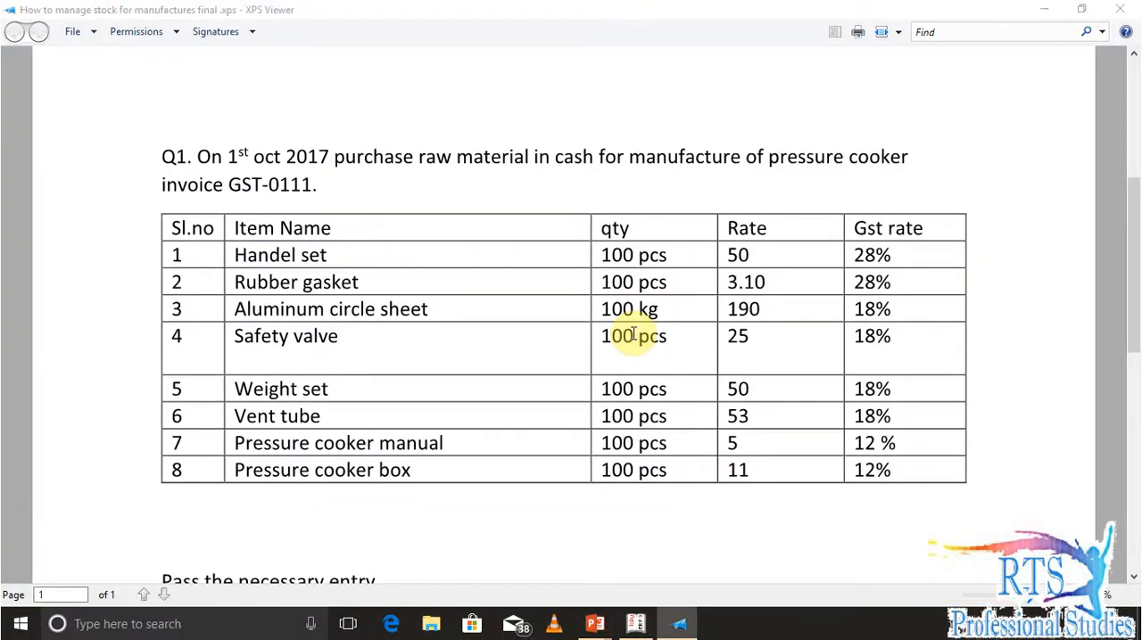
{"action": "key", "text": "alt+Tab"}
{"action": "type", "text": "12"}
{"action": "key", "text": "Return"}
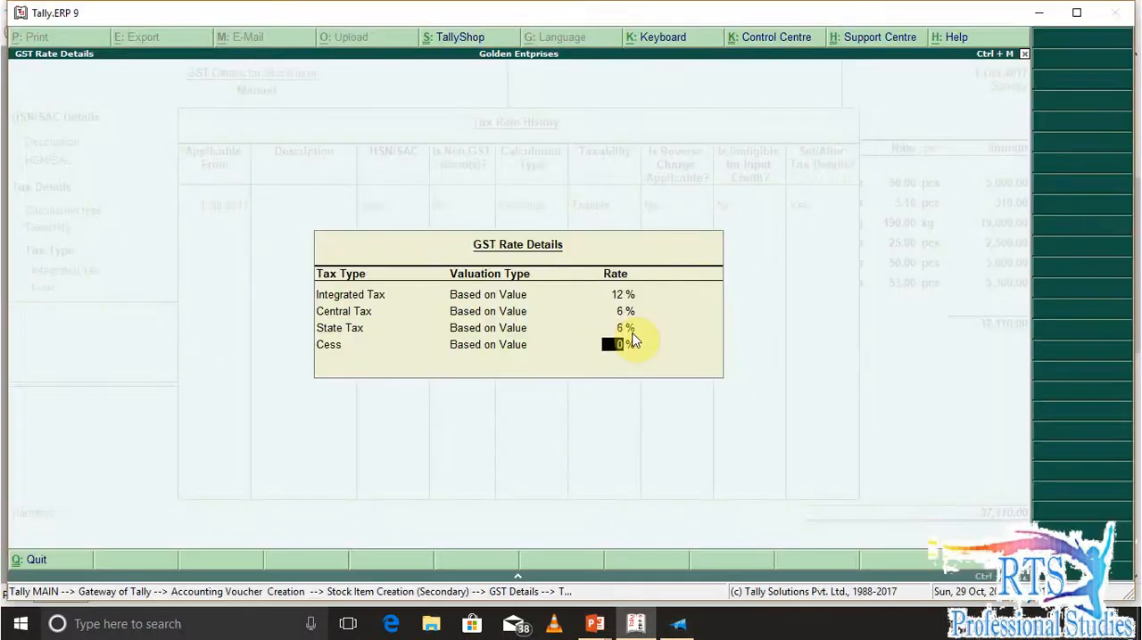
Accept the tax rate history and GST details for Manual and save the stock item
{"action": "key", "text": "Return"}
{"action": "key", "text": "Return"}
{"action": "key", "text": "Return"}
{"action": "key", "text": "Return"}
{"action": "key", "text": "Return"}
{"action": "key", "text": "Return"}
{"action": "key", "text": "Return"}
{"action": "key", "text": "Return"}
{"action": "key", "text": "Return"}
{"action": "key", "text": "Return"}
{"action": "key", "text": "Return"}
{"action": "key", "text": "Return"}
{"action": "key", "text": "Return"}
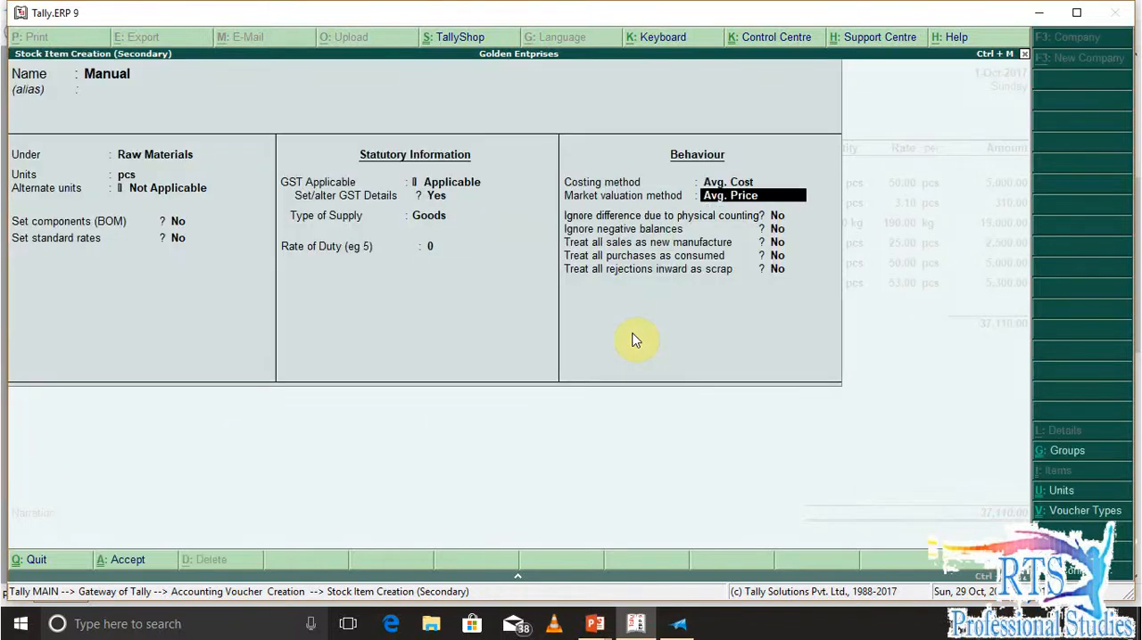
Enter Manual's quantity as 100 pcs and its rate as 5, checking the rate in the question document
{"action": "key", "text": "Return"}
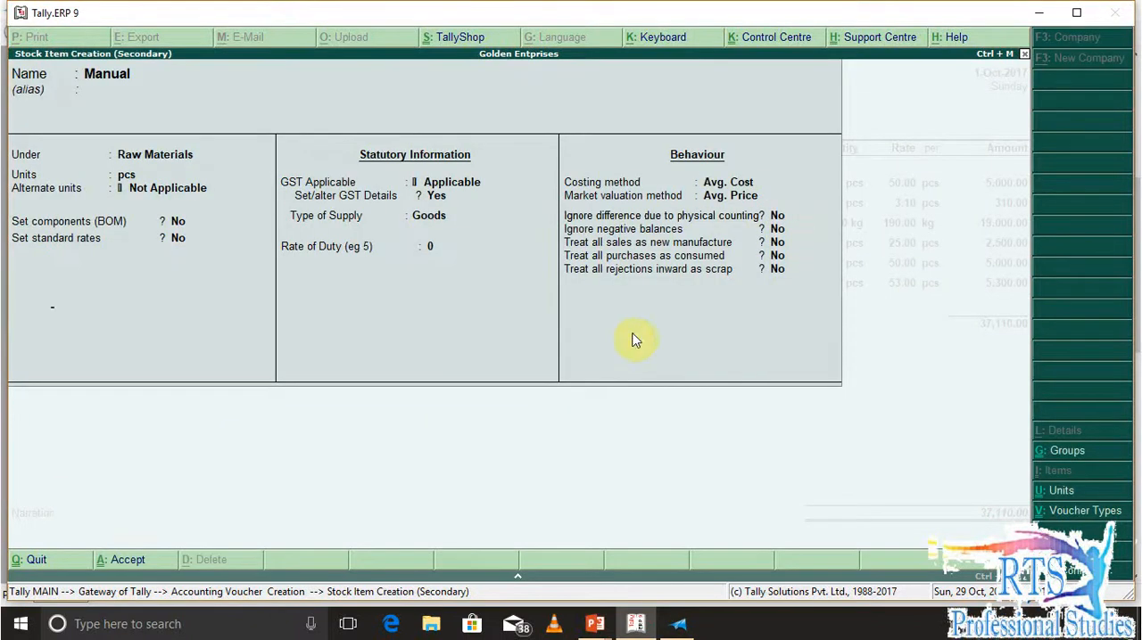
{"action": "type", "text": "100"}
{"action": "key", "text": "Return"}
{"action": "key", "text": "alt+Tab"}
{"action": "key", "text": "alt+Tab"}
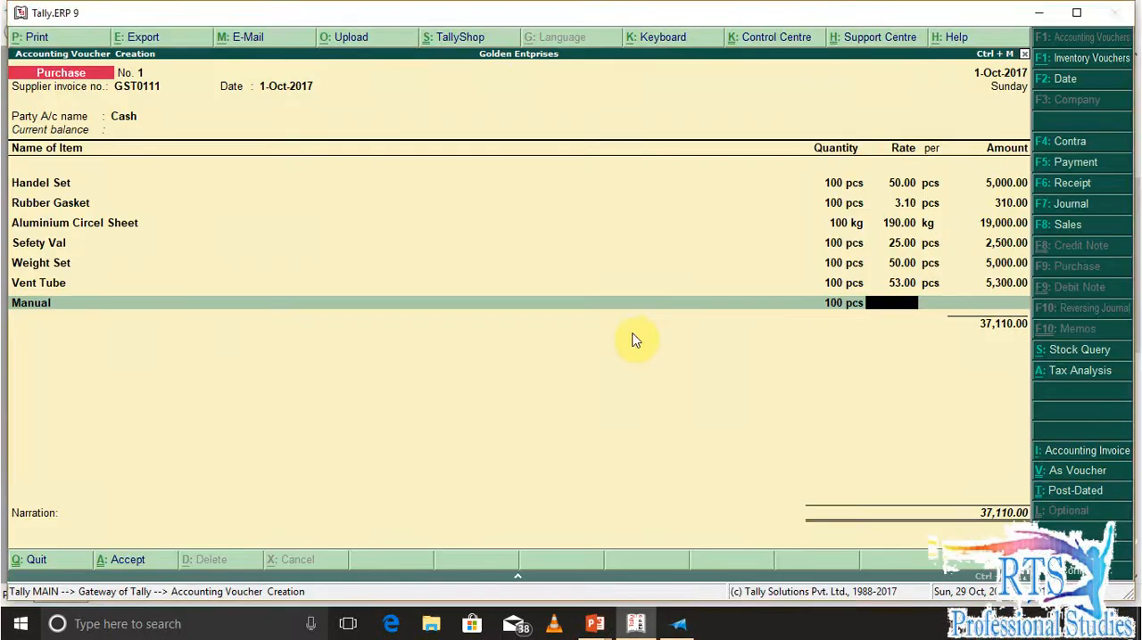
{"action": "type", "text": "5"}
{"action": "key", "text": "Return"}
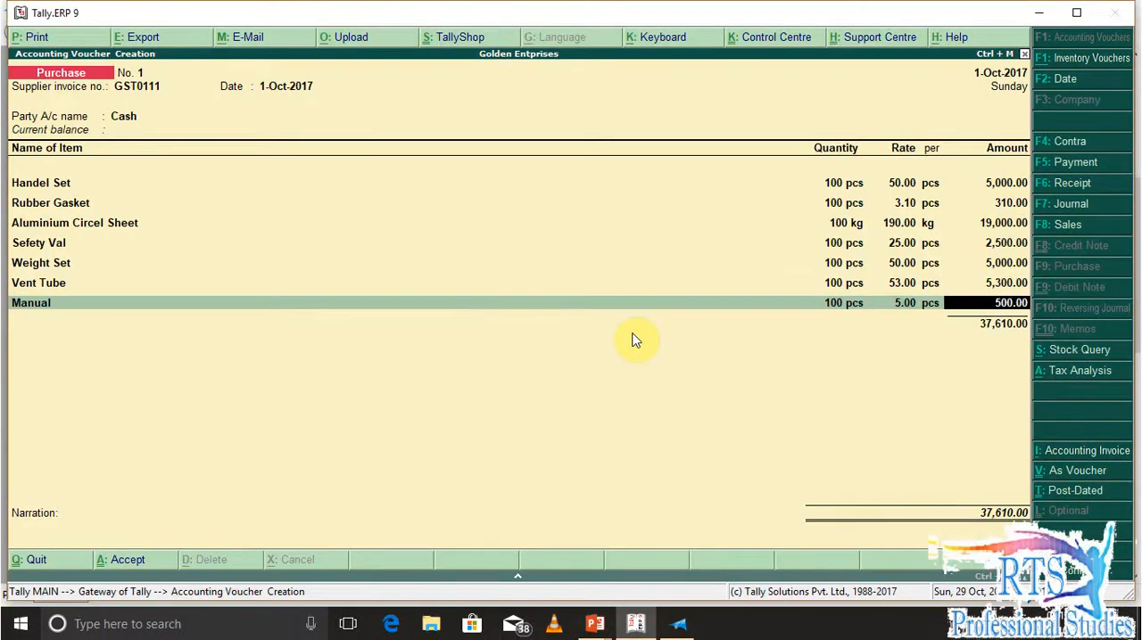
{"action": "key", "text": "Return"}
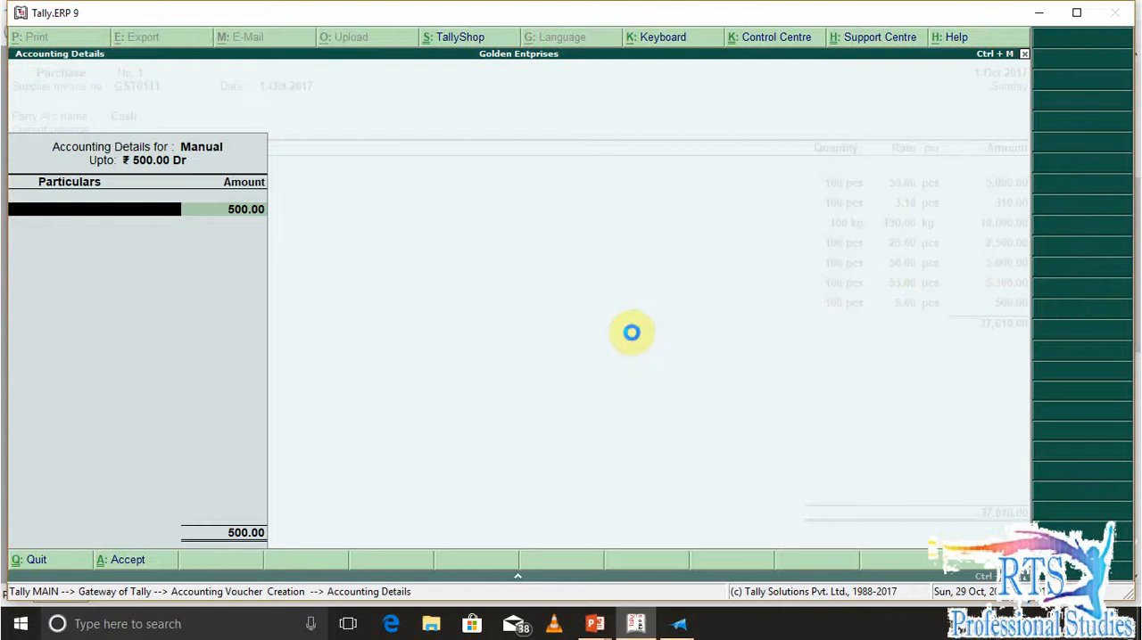
{"action": "key", "text": "alt+c"}
{"action": "type", "text": "P"}
{"action": "key", "text": "BackSpace"}
{"action": "type", "text": "Local Purchase"}
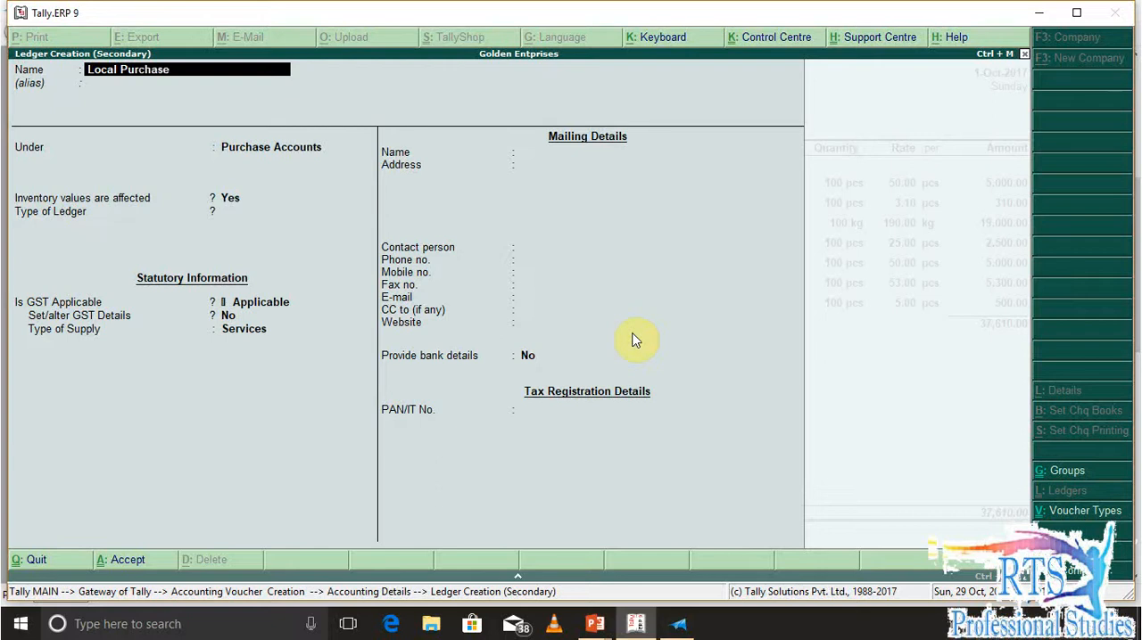
{"action": "type", "text": " #"}
{"action": "key", "text": "BackSpace"}
{"action": "type", "text": "@12%"}
{"action": "key", "text": "Return"}
{"action": "key", "text": "Return"}
{"action": "key", "text": "Return"}
{"action": "key", "text": "Return"}
{"action": "key", "text": "Return"}
{"action": "key", "text": "Return"}
{"action": "key", "text": "Return"}
{"action": "key", "text": "BackSpace"}
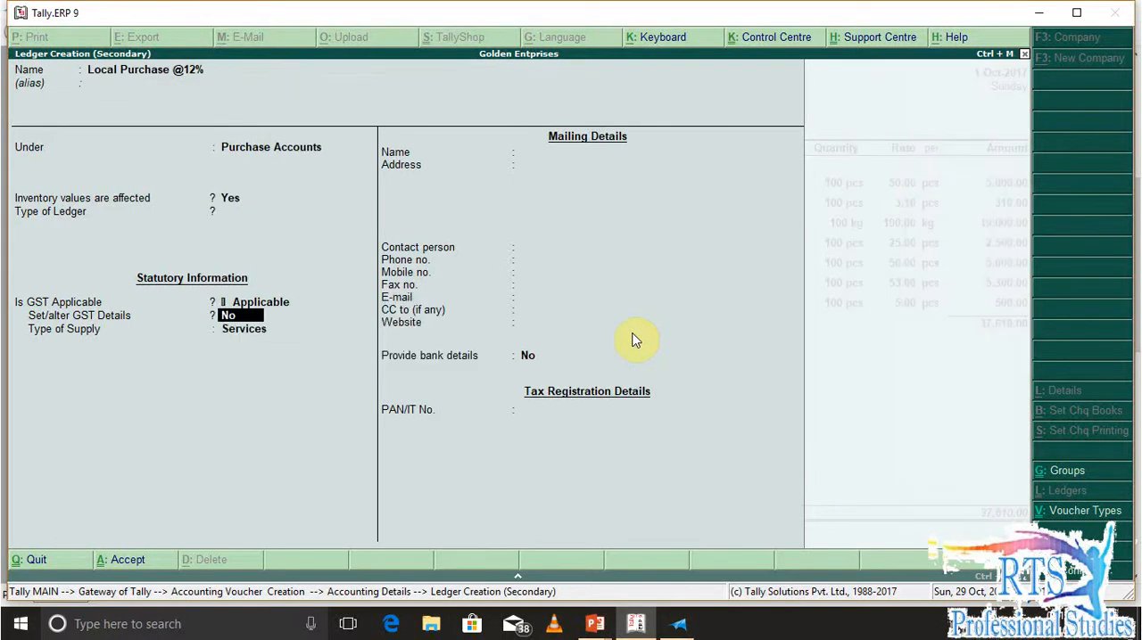
{"action": "key", "text": "y"}
{"action": "key", "text": "Return"}
{"action": "key", "text": "Return"}
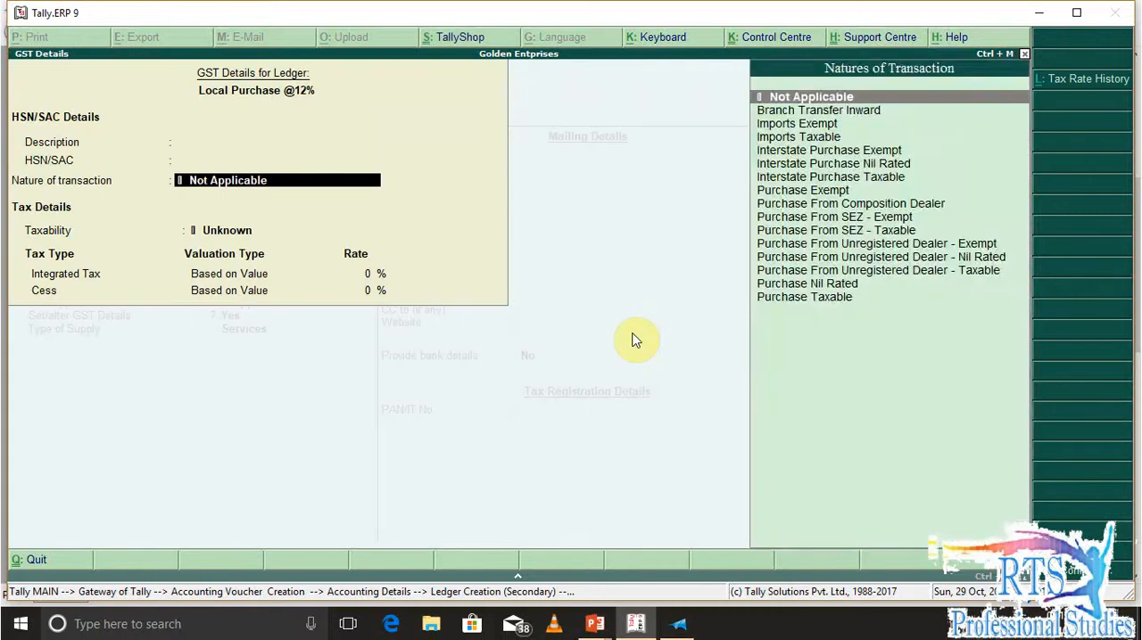
{"action": "key", "text": "Return"}
{"action": "key", "text": "Down"}
{"action": "key", "text": "Down"}
{"action": "key", "text": "Down"}
{"action": "key", "text": "Return"}
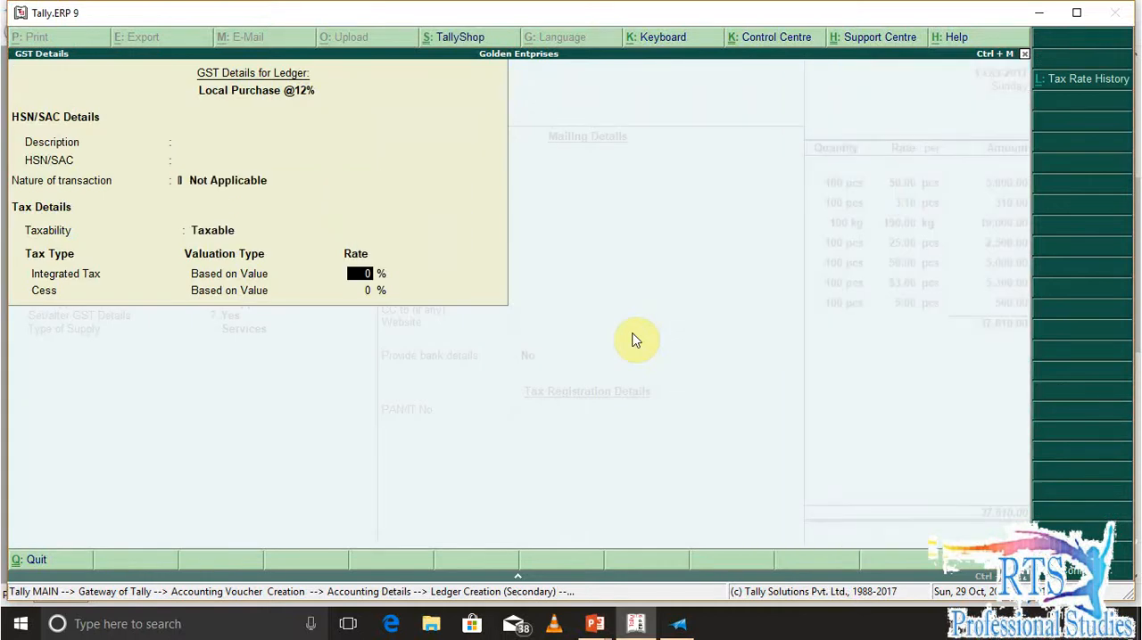
{"action": "type", "text": "12"}
{"action": "key", "text": "Return"}
{"action": "key", "text": "Return"}
{"action": "key", "text": "Return"}
{"action": "key", "text": "Return"}
{"action": "key", "text": "Return"}
{"action": "key", "text": "Return"}
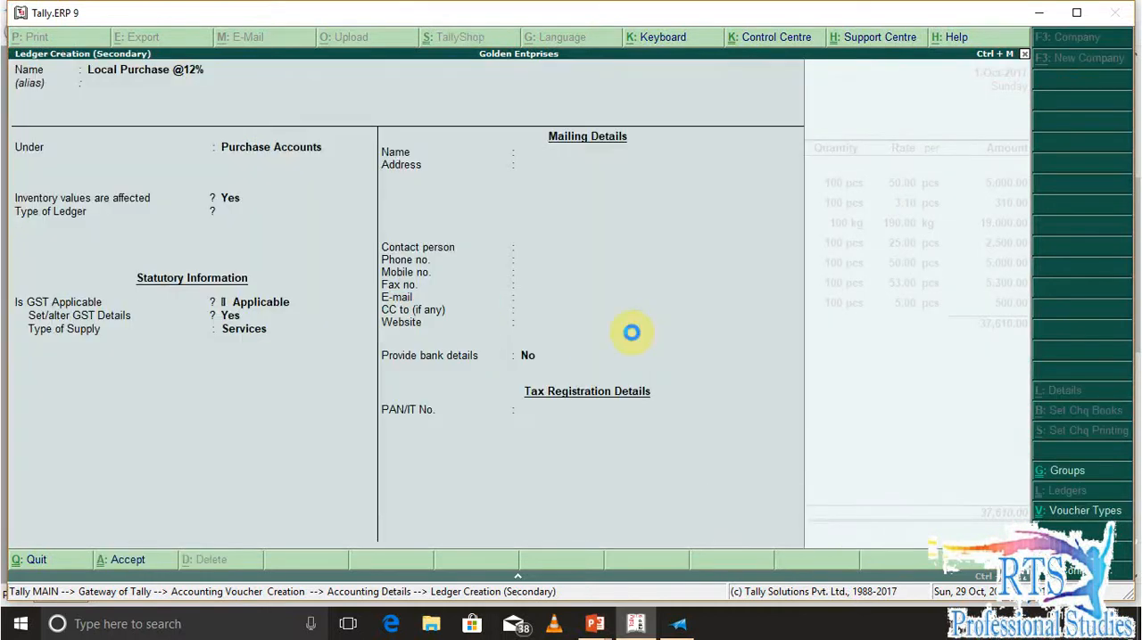
{"action": "key", "text": "Return"}
{"action": "key", "text": "BackSpace"}
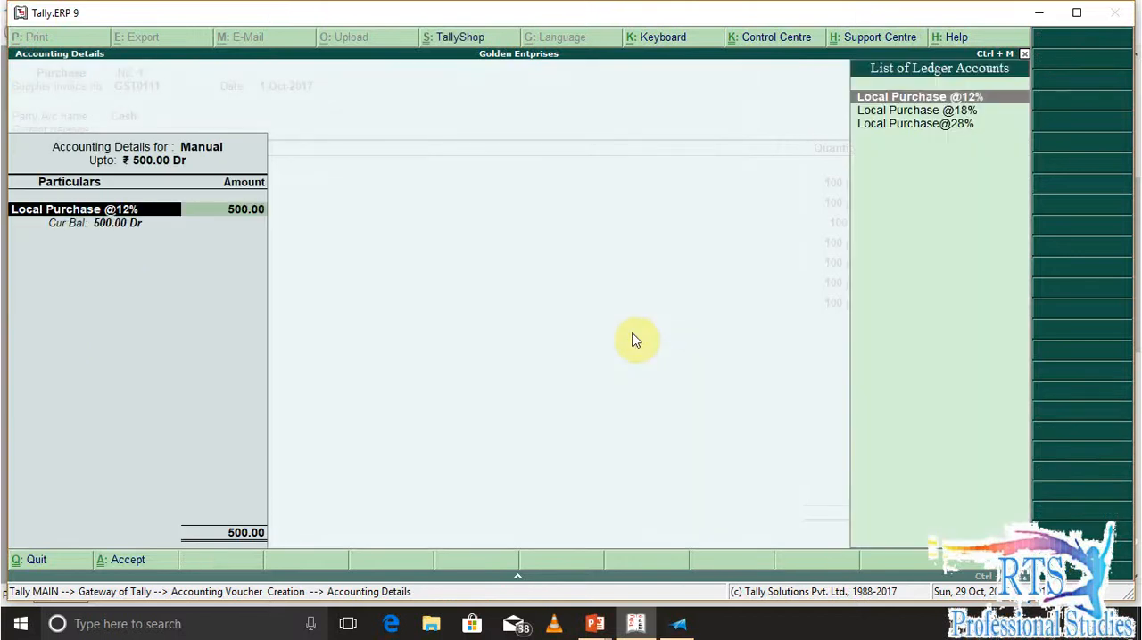
{"action": "key", "text": "ctrl+Return"}
{"action": "key", "text": "Return"}
{"action": "key", "text": "Return"}
{"action": "key", "text": "Return"}
{"action": "key", "text": "Return"}
{"action": "key", "text": "Return"}
{"action": "key", "text": "Return"}
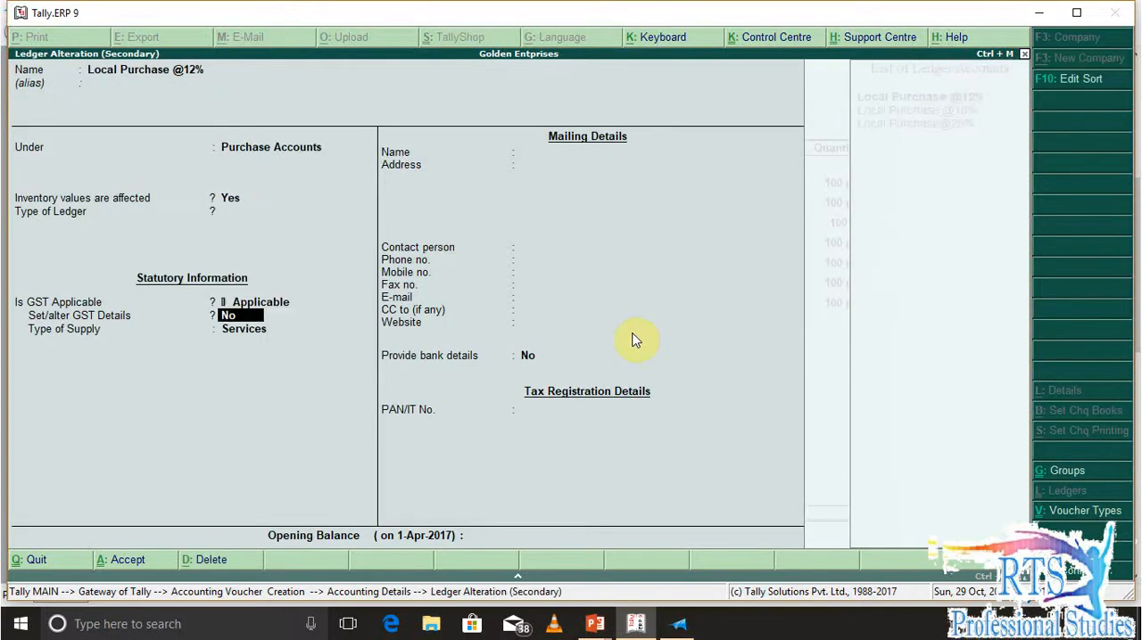
{"action": "key", "text": "Return"}
{"action": "key", "text": "Up"}
{"action": "key", "text": "Return"}
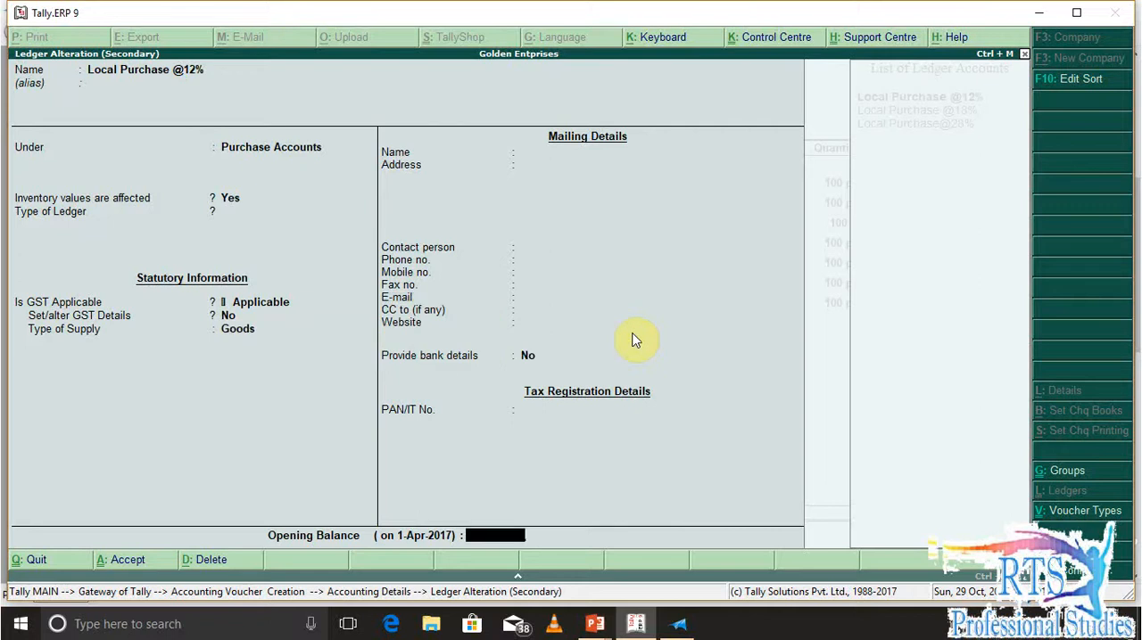
{"action": "key", "text": "ctrl+a"}
{"action": "key", "text": "Return"}
{"action": "key", "text": "Return"}
{"action": "key", "text": "Return"}
{"action": "key", "text": "Return"}
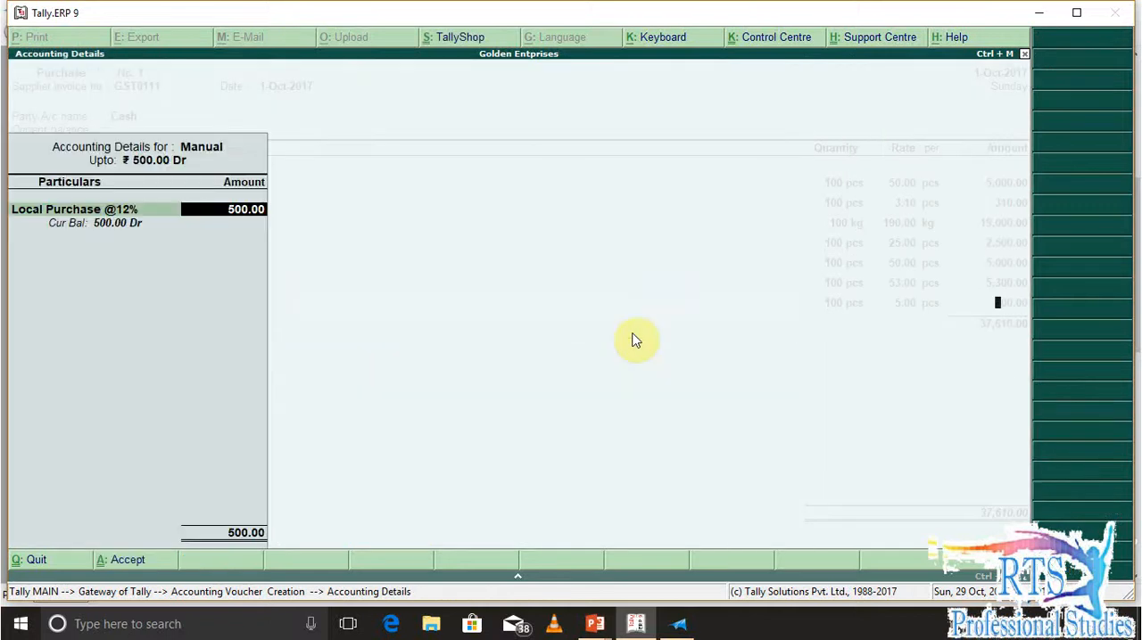
{"action": "key", "text": "BackSpace"}
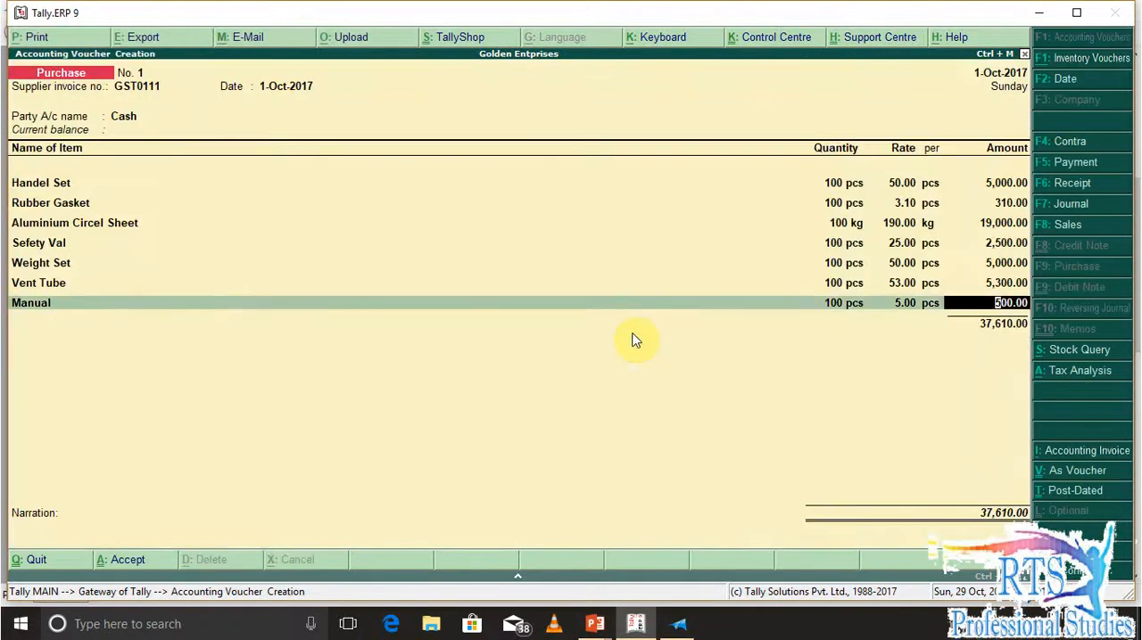
{"action": "key", "text": "Return"}
{"action": "key", "text": "Return"}
{"action": "key", "text": "Return"}
{"action": "key", "text": "Return"}
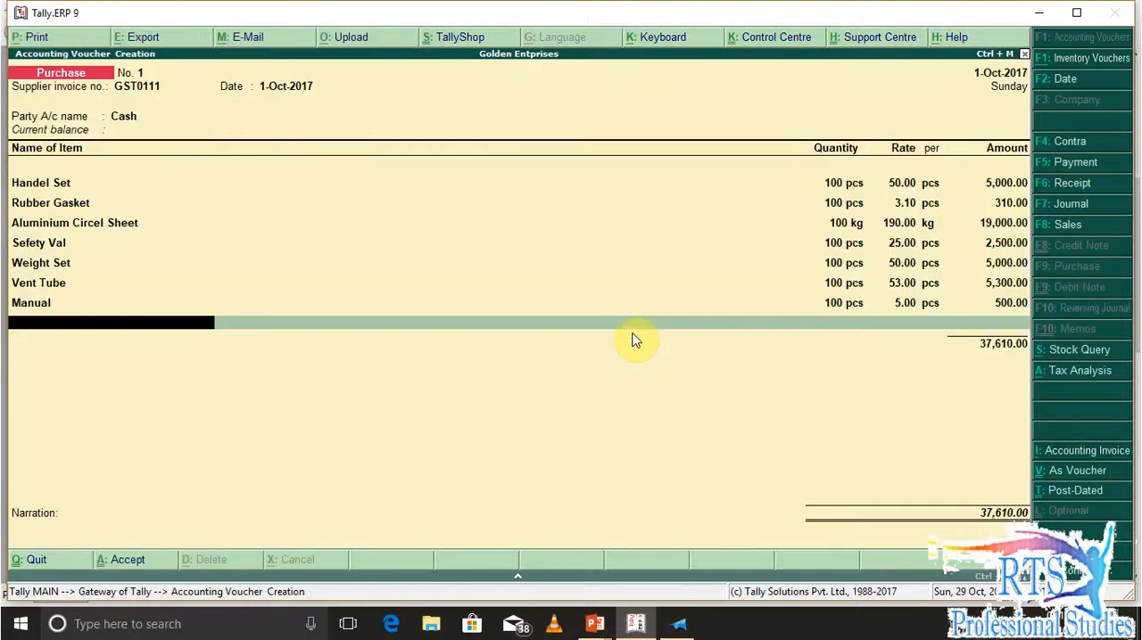
Consult the question sheet, then create the stock item Pressure Cooker Box under Raw Materials with units pcs
{"action": "key", "text": "alt+Tab"}
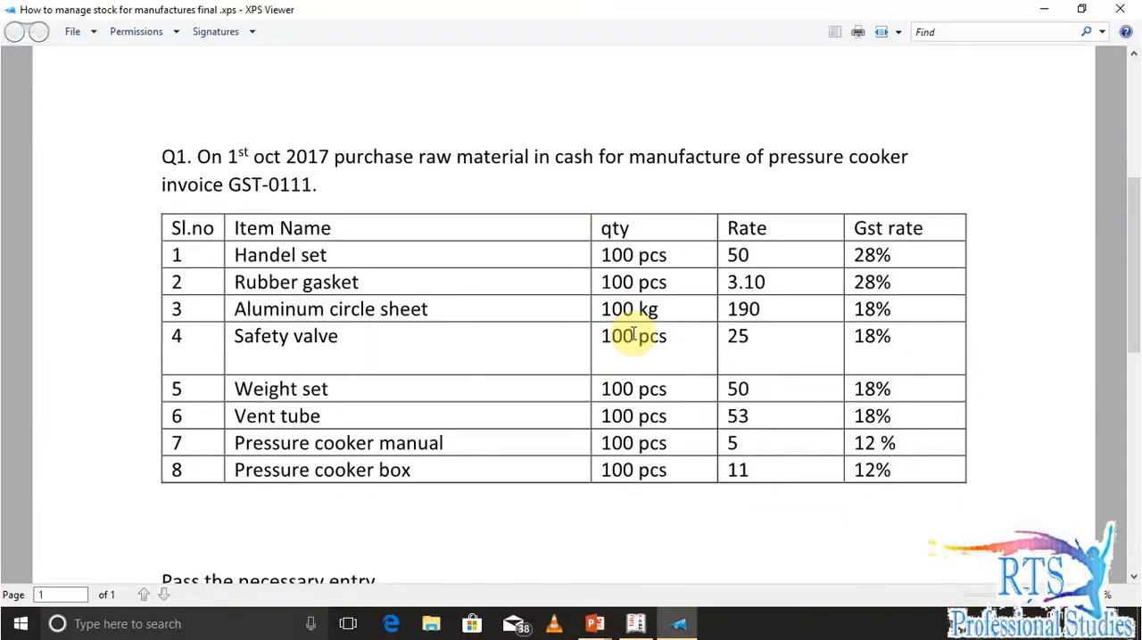
{"action": "key", "text": "alt+Tab"}
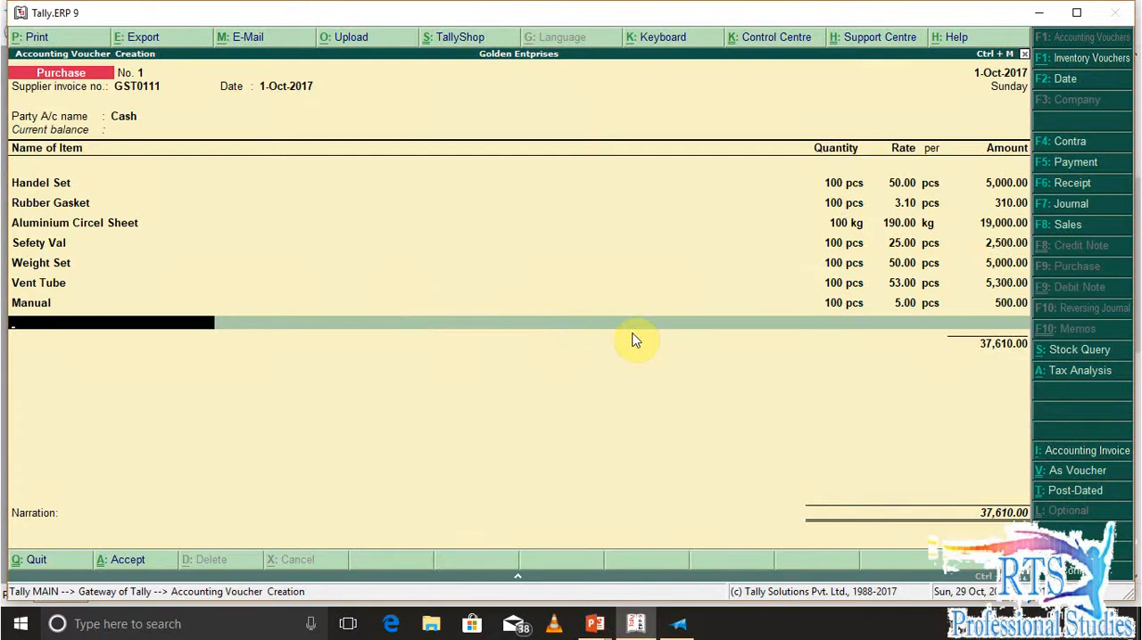
{"action": "key", "text": "alt+c"}
{"action": "type", "text": "Pre"}
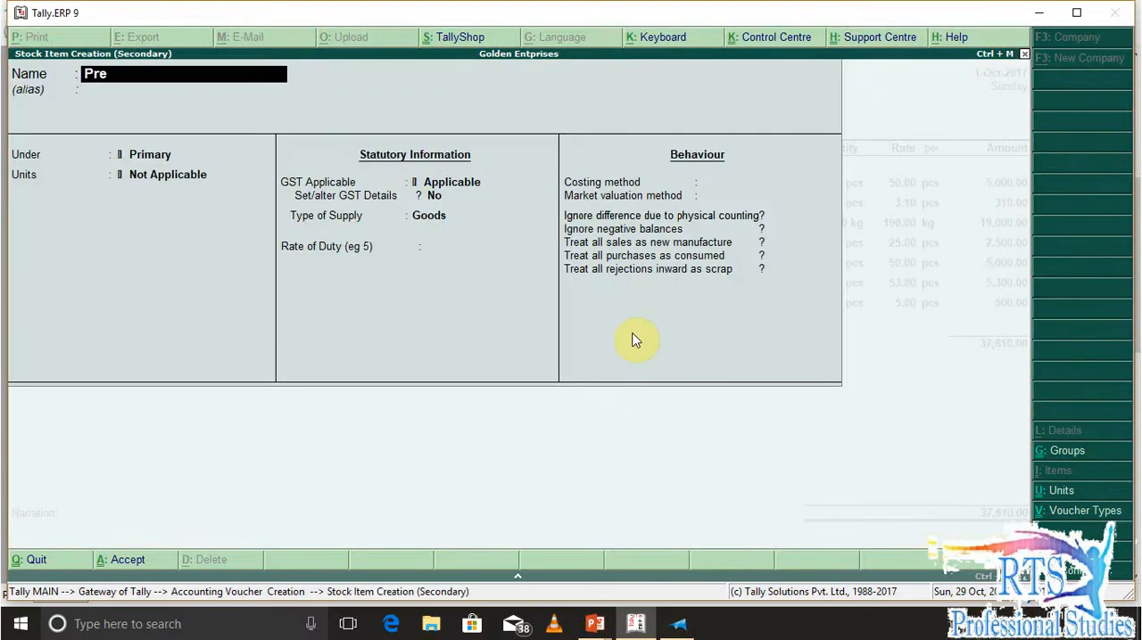
{"action": "type", "text": "ssure Cooker Box"}
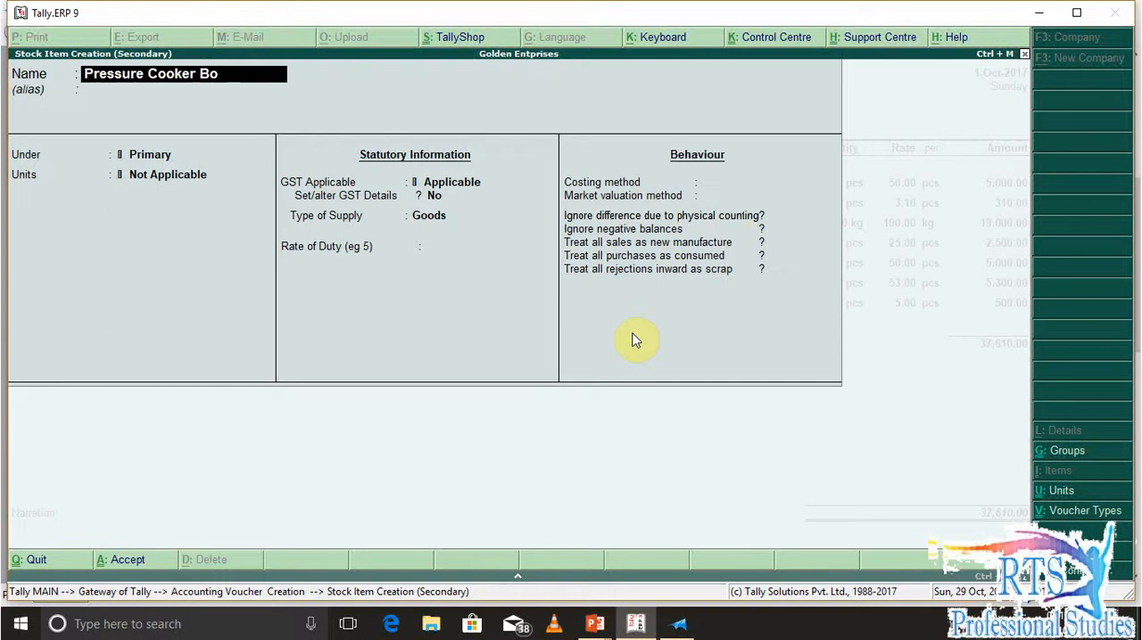
{"action": "key", "text": "Return"}
{"action": "key", "text": "Return"}
{"action": "key", "text": "Down"}
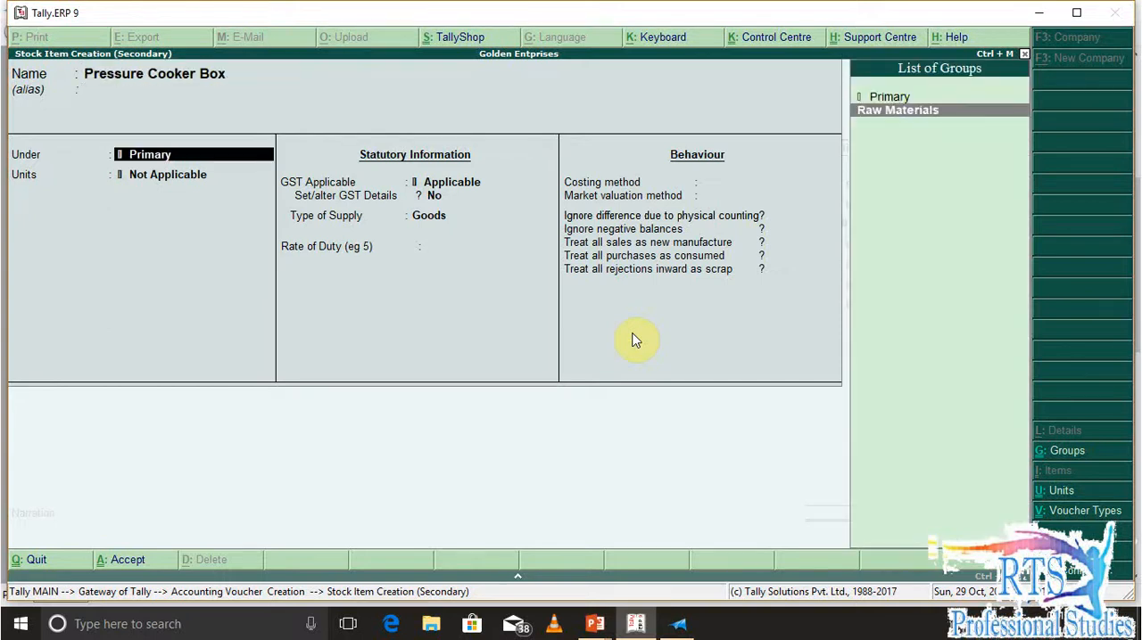
Enable GST details for Pressure Cooker Box and add a Taxable tax rate entry applicable from 1-Jul-2017 with HSN/SAC Xxxxx
{"action": "key", "text": "Return"}
{"action": "key", "text": "Return"}
{"action": "key", "text": "Return"}
{"action": "key", "text": "Return"}
{"action": "type", "text": "y"}
{"action": "key", "text": "Return"}
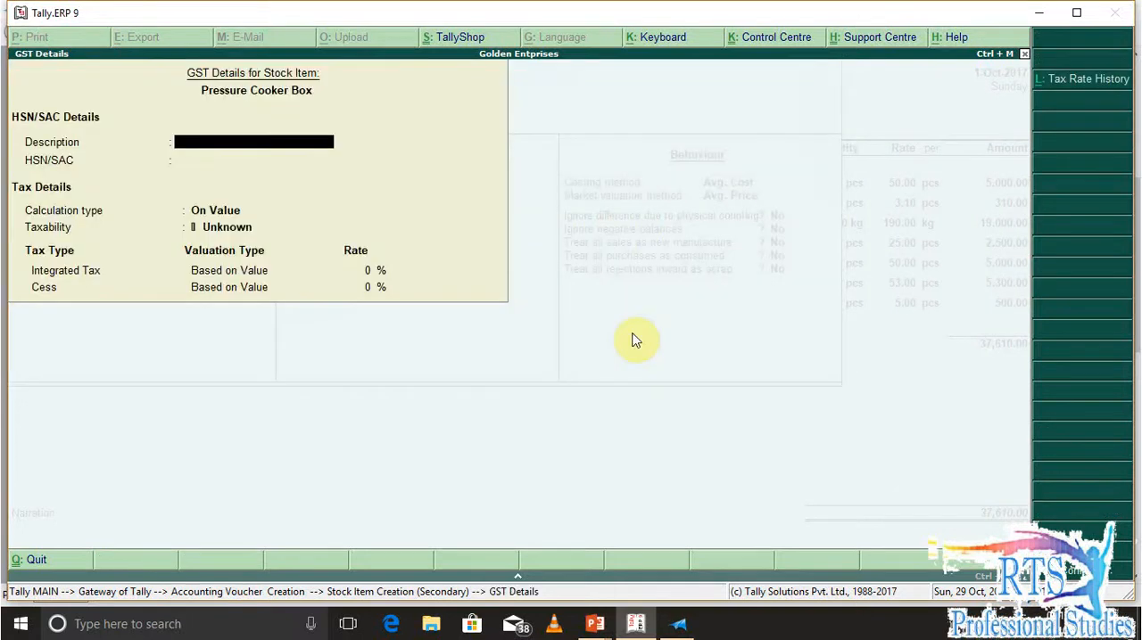
{"action": "key", "text": "alt+l"}
{"action": "type", "text": "1-7"}
{"action": "key", "text": "Return"}
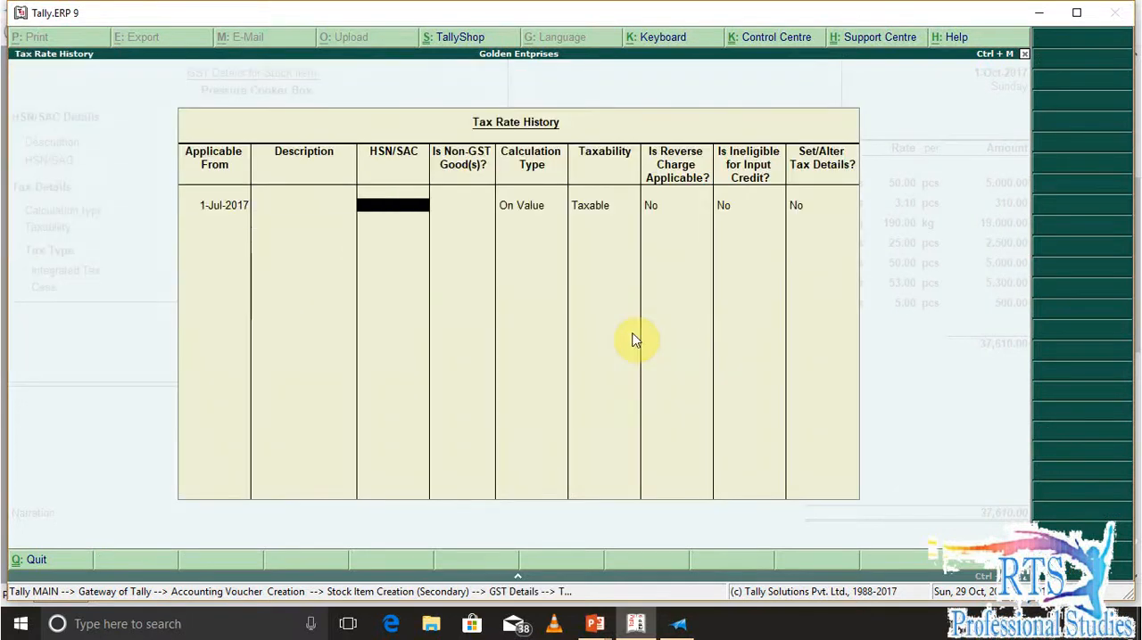
{"action": "key", "text": "Return"}
{"action": "key", "text": "BackSpace"}
{"action": "type", "text": "X"}
{"action": "key", "text": "Return"}
{"action": "key", "text": "BackSpace"}
{"action": "type", "text": "xxxx"}
Set Pressure Cooker Box's integrated tax rate to 12% and save the stock item with its remaining defaults
{"action": "key", "text": "Return"}
{"action": "key", "text": "Return"}
{"action": "key", "text": "Return"}
{"action": "key", "text": "Return"}
{"action": "key", "text": "Return"}
{"action": "key", "text": "Return"}
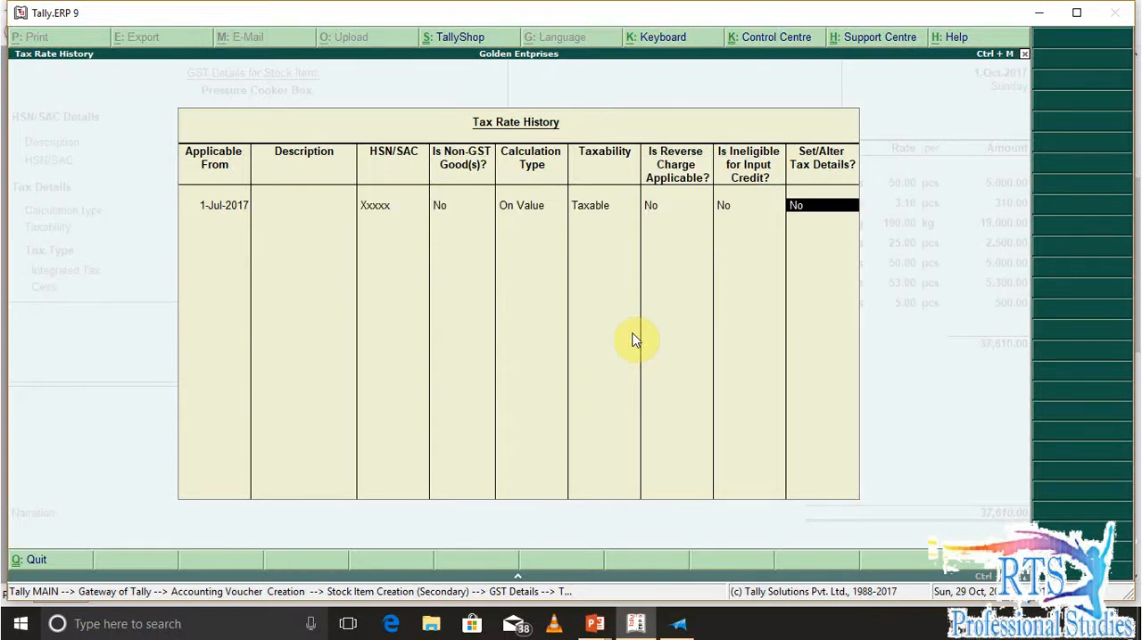
{"action": "type", "text": "y12"}
{"action": "key", "text": "Return"}
{"action": "key", "text": "Return"}
{"action": "key", "text": "Return"}
{"action": "key", "text": "Return"}
{"action": "key", "text": "Return"}
{"action": "key", "text": "Return"}
{"action": "key", "text": "Return"}
{"action": "key", "text": "Return"}
{"action": "key", "text": "Return"}
{"action": "key", "text": "Return"}
{"action": "key", "text": "Return"}
{"action": "key", "text": "Return"}
{"action": "key", "text": "Return"}
{"action": "key", "text": "Return"}
{"action": "key", "text": "Return"}
{"action": "key", "text": "Return"}
{"action": "key", "text": "Return"}
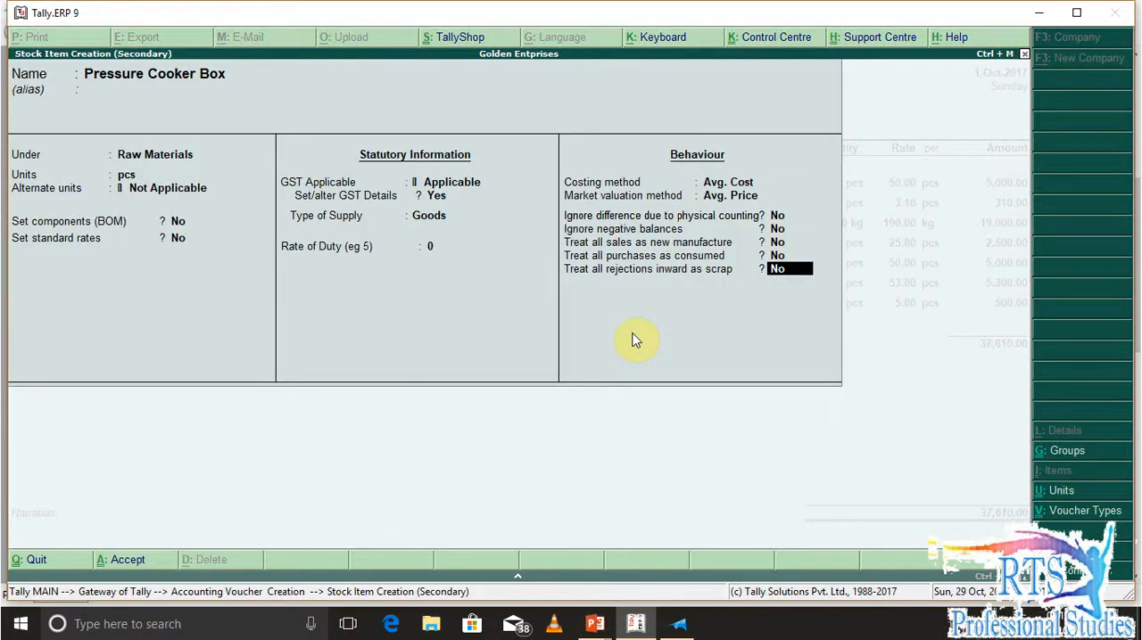
Enter a quantity of 100 pcs at the question sheet's rate of 11 for Pressure Cooker Box
{"action": "key", "text": "Return"}
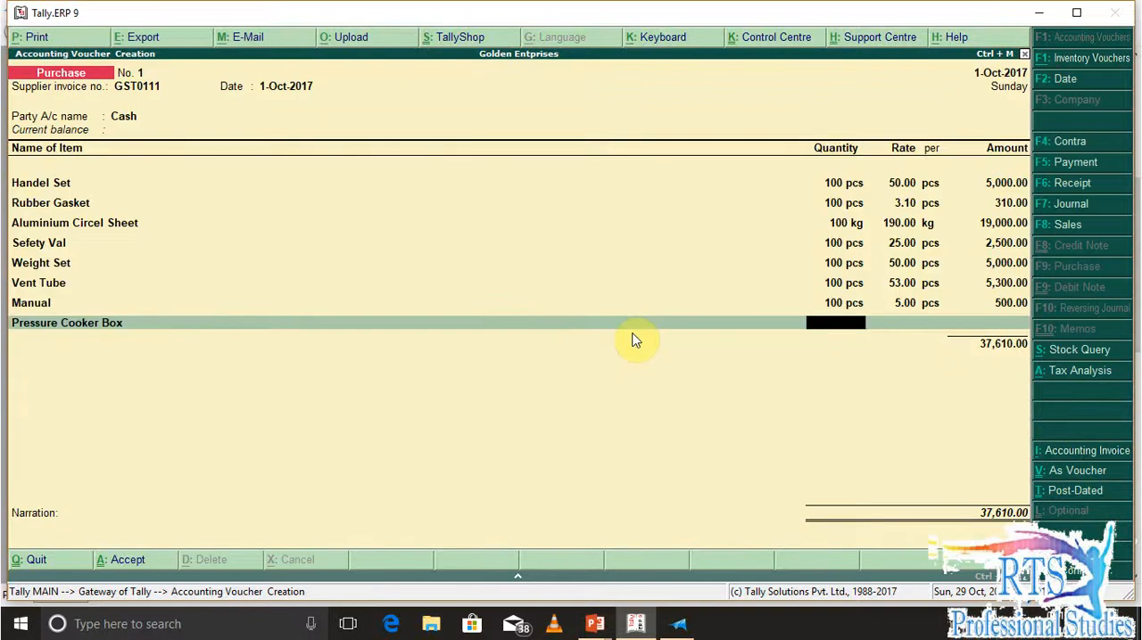
{"action": "type", "text": "1000"}
{"action": "key", "text": "BackSpace"}
{"action": "key", "text": "Return"}
{"action": "key", "text": "alt+Tab"}
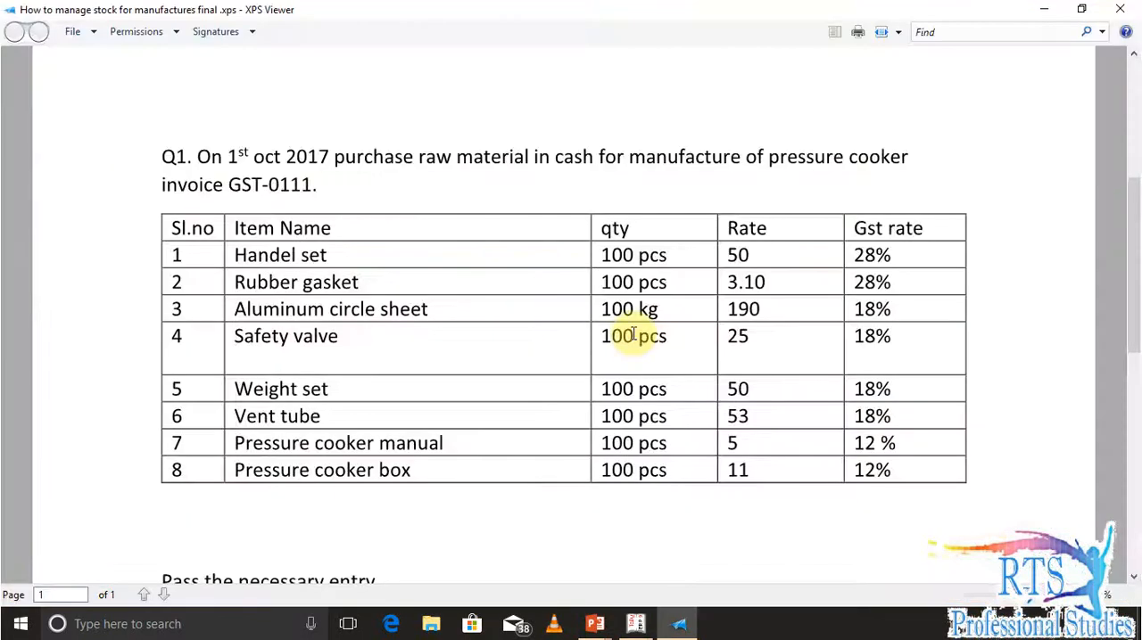
{"action": "key", "text": "alt+Tab"}
{"action": "type", "text": "11"}
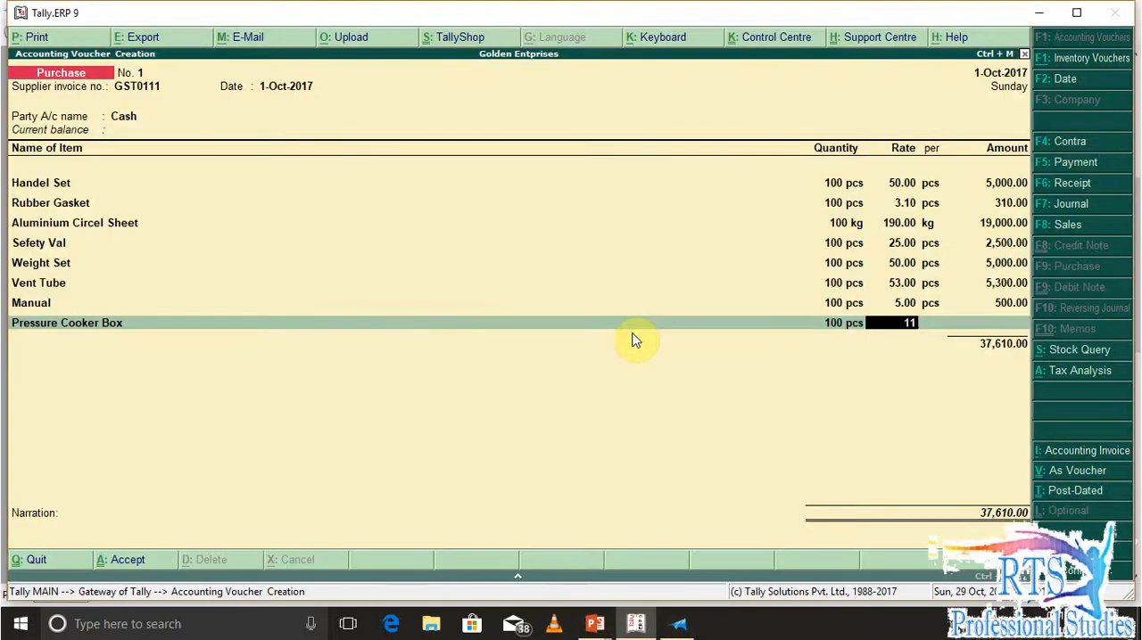
{"action": "key", "text": "Return"}
{"action": "key", "text": "Return"}
{"action": "key", "text": "Return"}
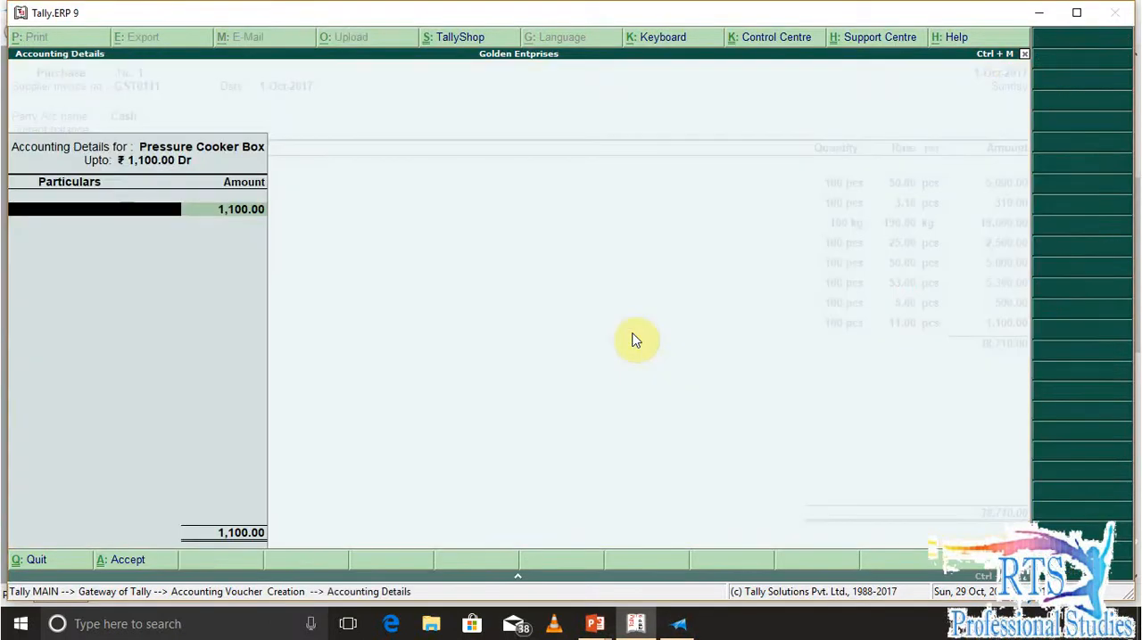
{"action": "type", "text": "Pu"}
{"action": "key", "text": "Up"}
{"action": "key", "text": "Up"}
{"action": "key", "text": "Up"}
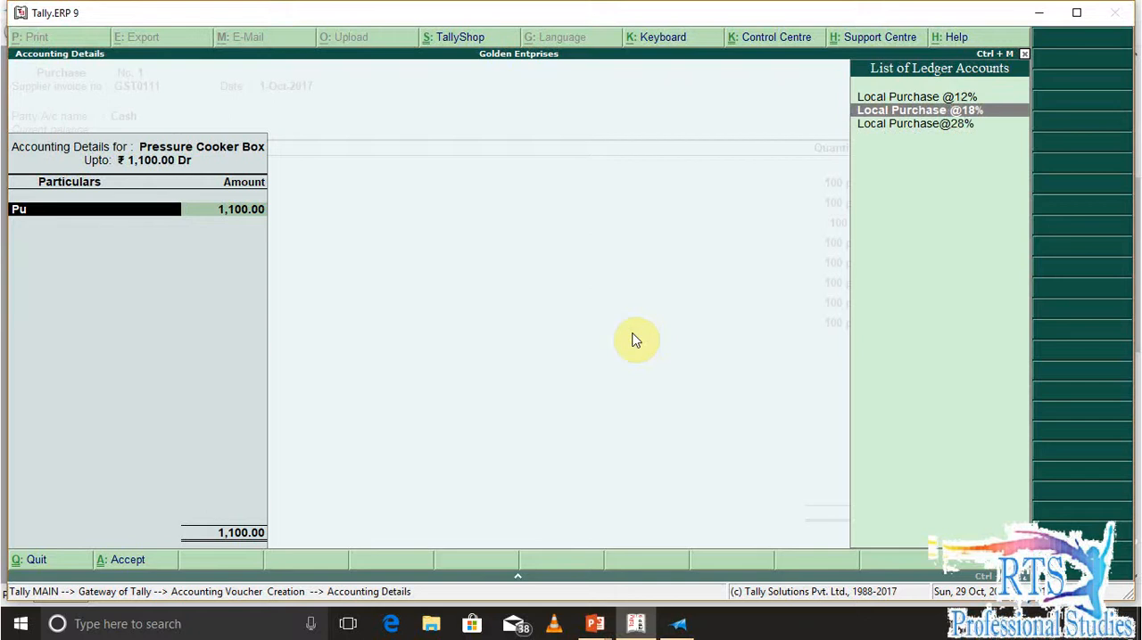
{"action": "key", "text": "Return"}
{"action": "key", "text": "Return"}
{"action": "key", "text": "Return"}
{"action": "key", "text": "Return"}
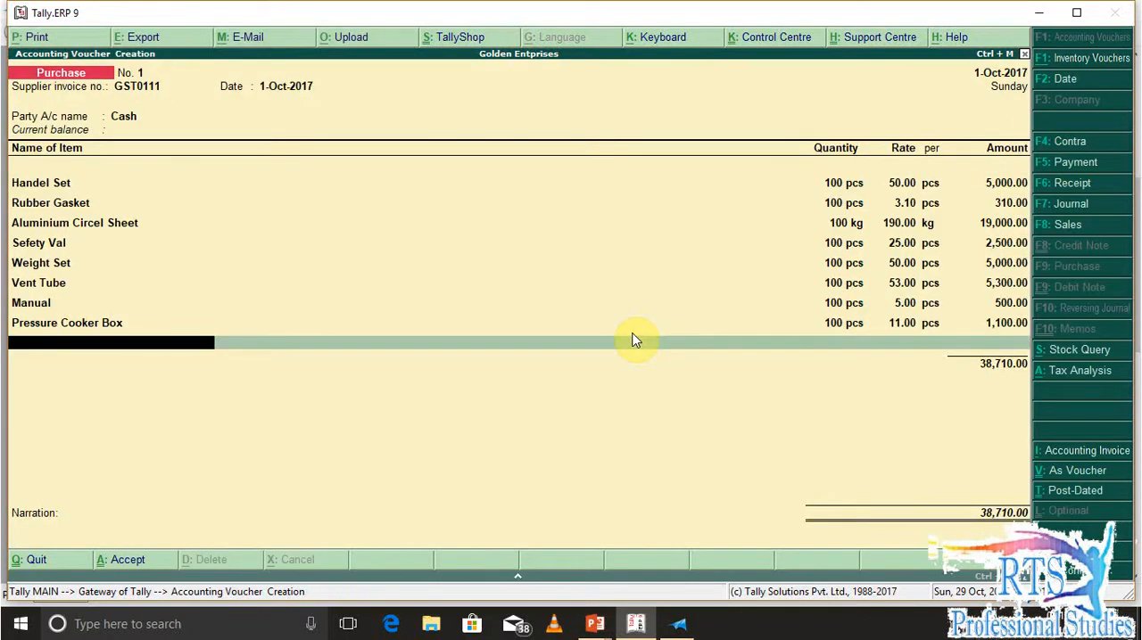
End the item list and start a new ledger named Cgst under Duties & Taxes
{"action": "key", "text": "Return"}
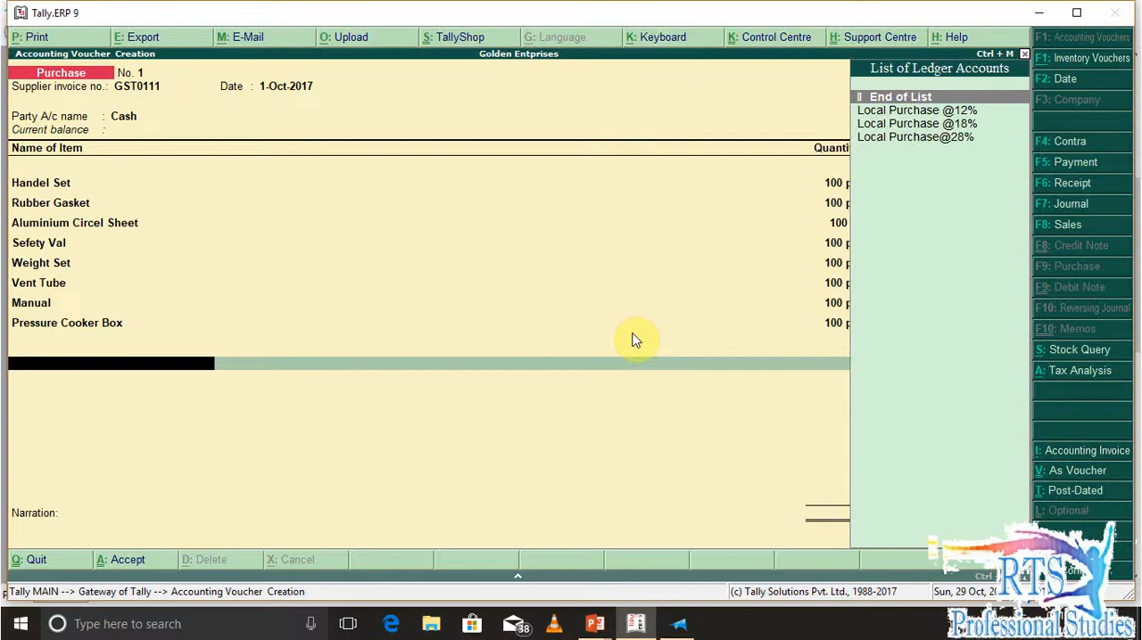
{"action": "key", "text": "alt+c"}
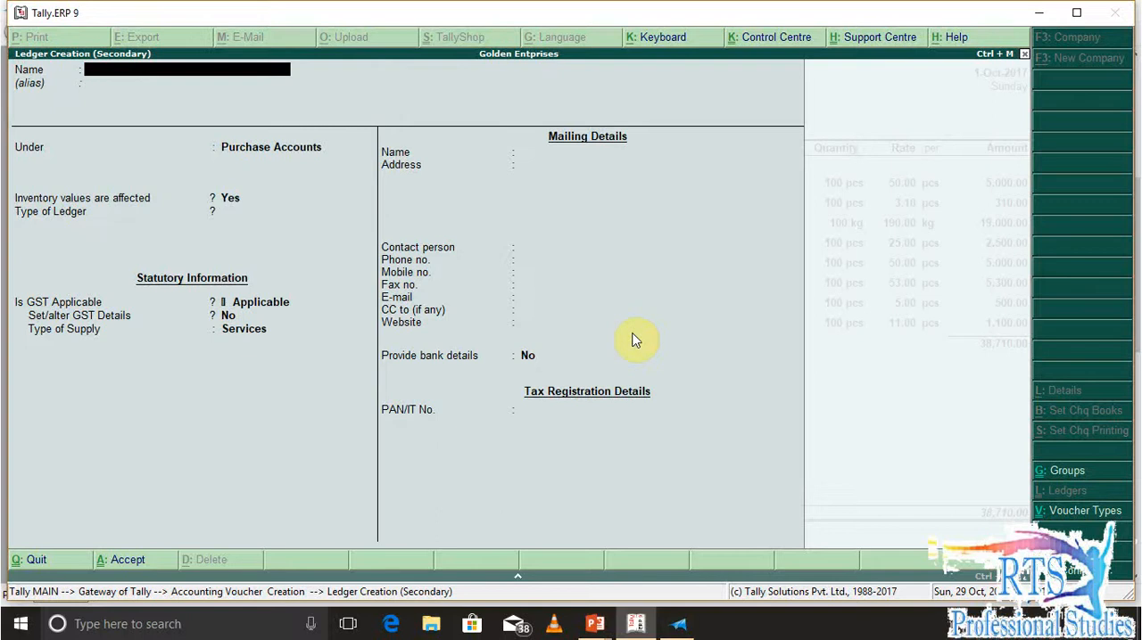
{"action": "type", "text": "Input Cgst"}
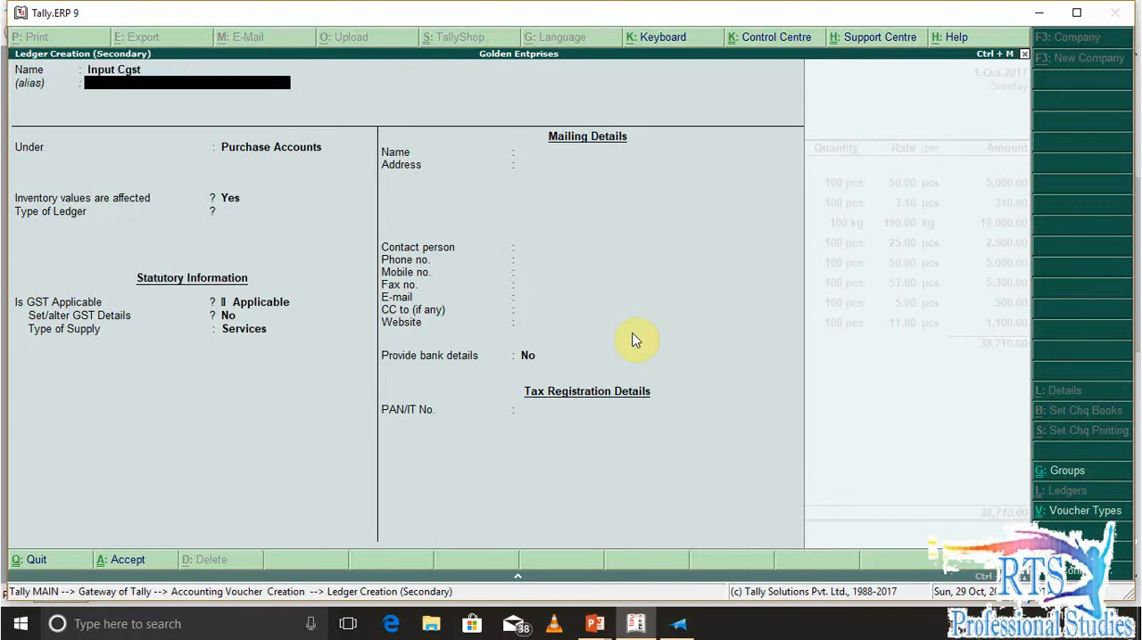
{"action": "key", "text": "Return"}
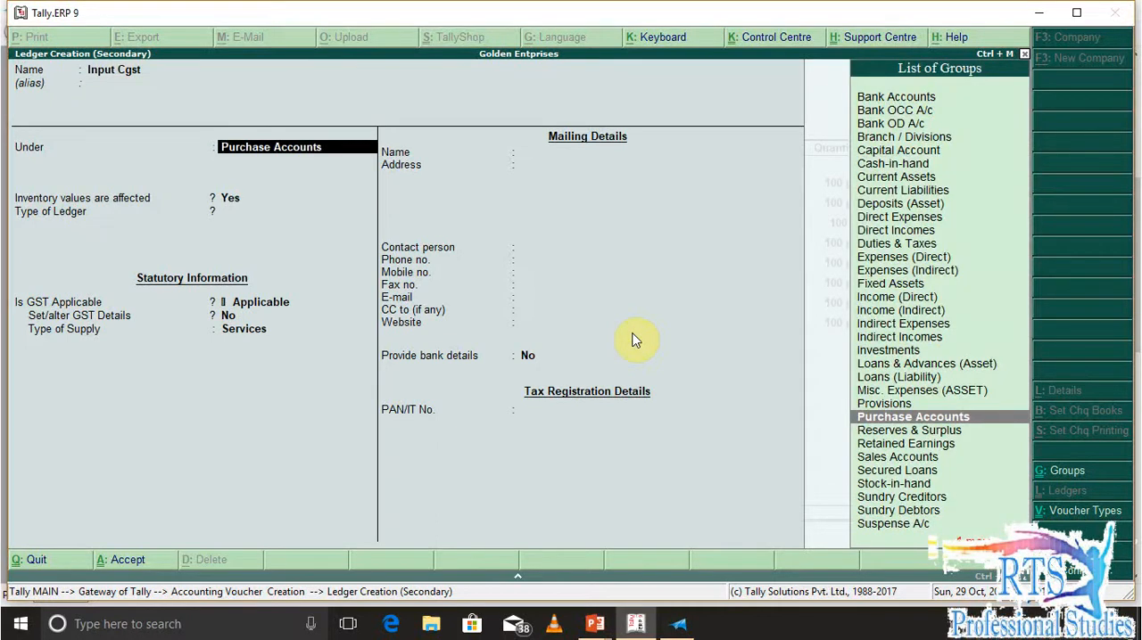
{"action": "key", "text": "BackSpace"}
{"action": "type", "text": "Cgst"}
{"action": "key", "text": "Return"}
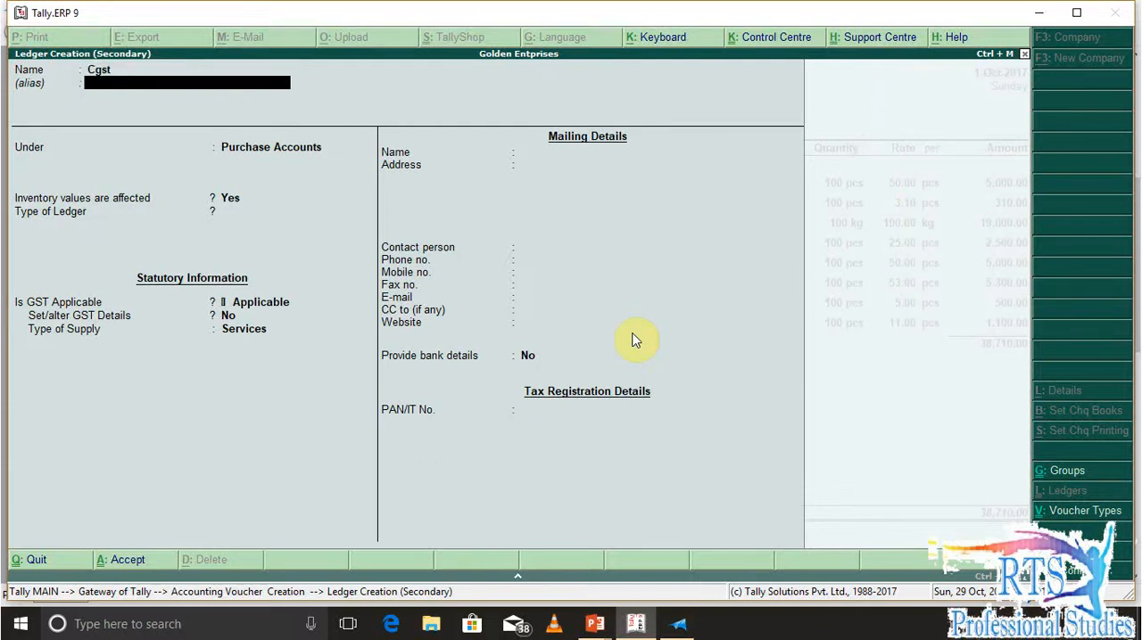
{"action": "key", "text": "Return"}
{"action": "type", "text": "Du"}
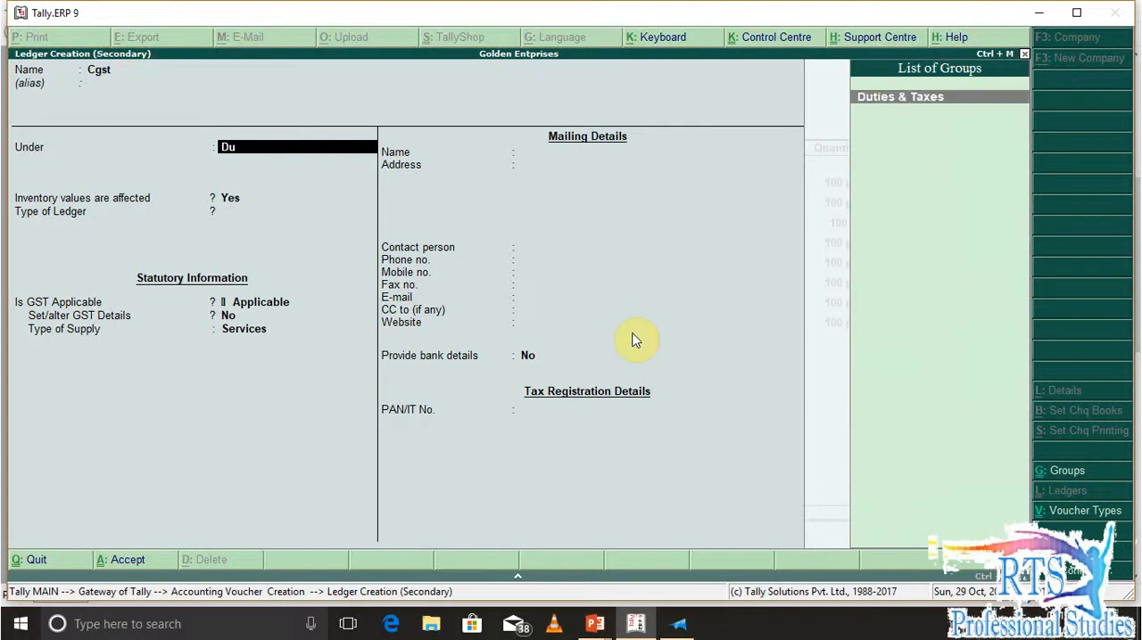
{"action": "key", "text": "Return"}
Set the Cgst ledger's duty type to GST and tax type to Central Tax, save it and accept its voucher amount
{"action": "key", "text": "Up"}
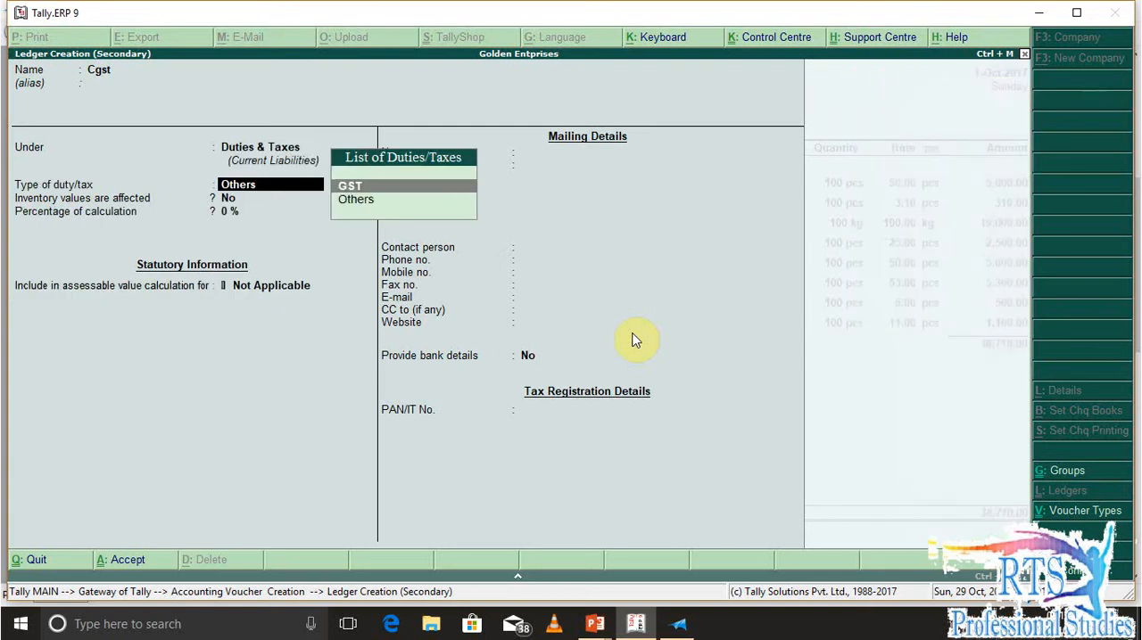
{"action": "key", "text": "Return"}
{"action": "key", "text": "Down"}
{"action": "key", "text": "Down"}
{"action": "key", "text": "Down"}
{"action": "key", "text": "Up"}
{"action": "key", "text": "Up"}
{"action": "key", "text": "Up"}
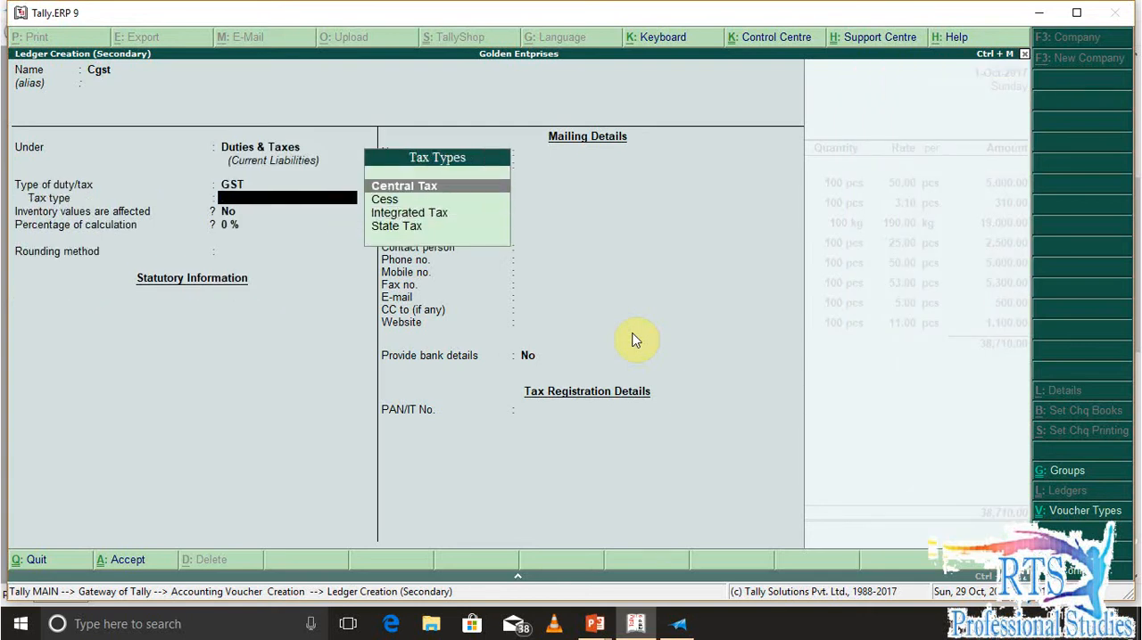
{"action": "key", "text": "Return"}
{"action": "key", "text": "Return"}
{"action": "key", "text": "Return"}
{"action": "key", "text": "Return"}
{"action": "key", "text": "Return"}
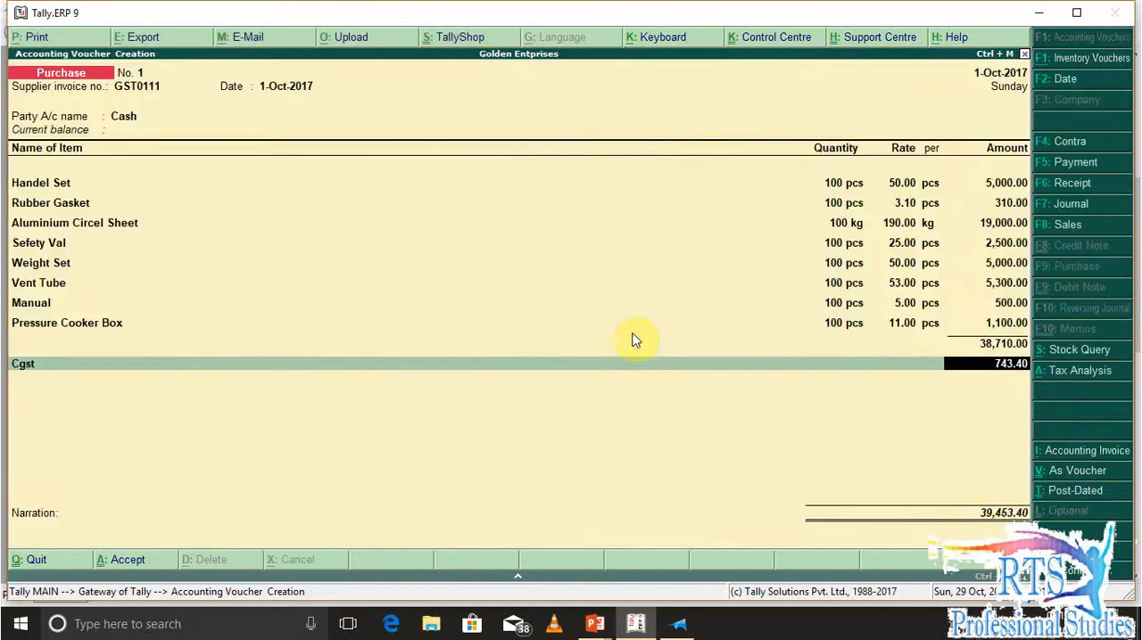
{"action": "key", "text": "Return"}
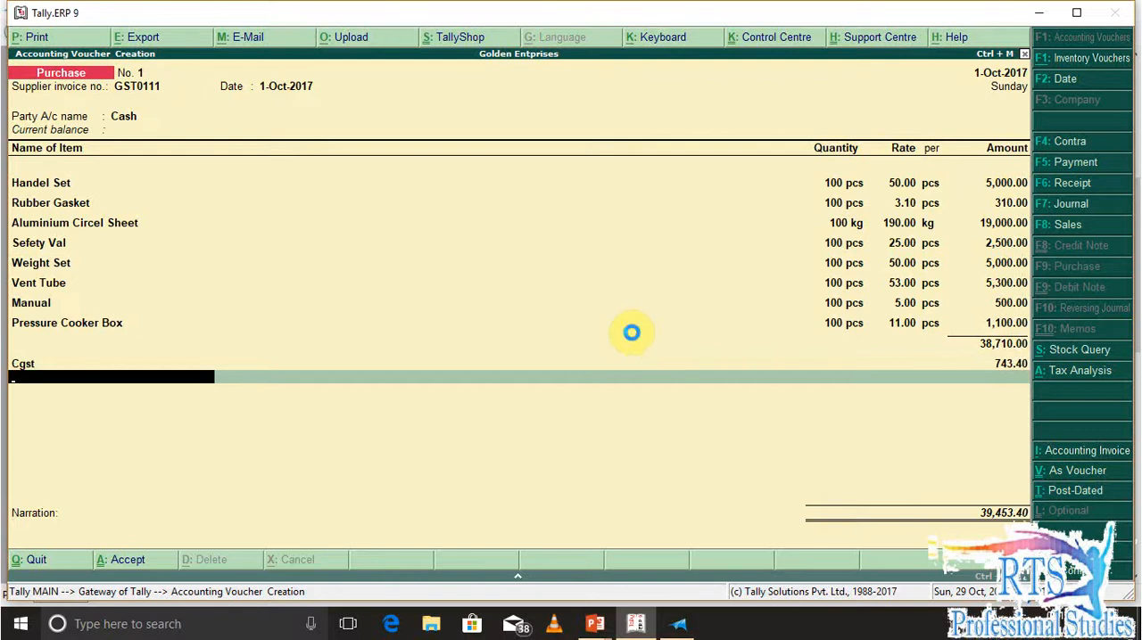
Start another new ledger named Sgt, keeping it under Duties & Taxes
{"action": "key", "text": "alt+c"}
{"action": "type", "text": "Sgt"}
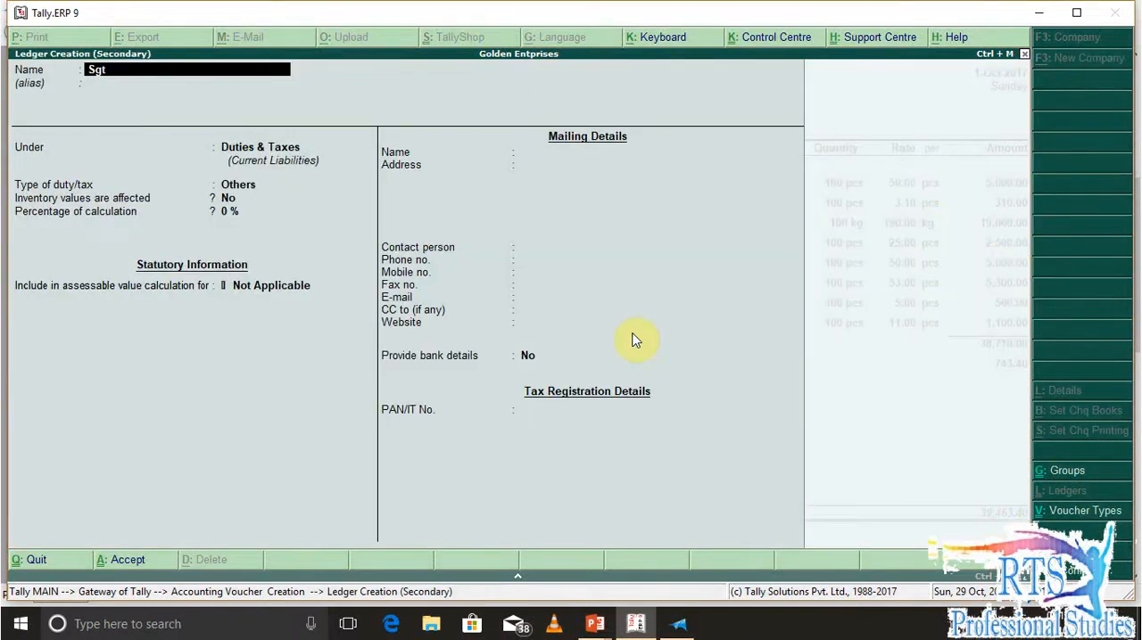
{"action": "key", "text": "Return"}
{"action": "key", "text": "Return"}
{"action": "key", "text": "Return"}
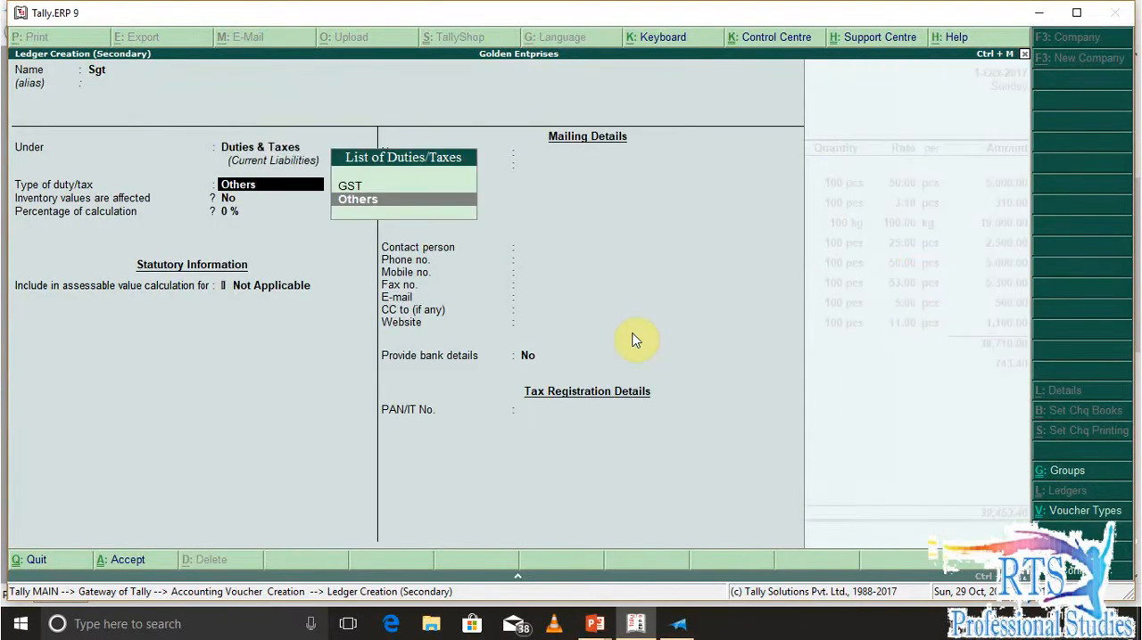
Set the Sgt ledger's duty type to GST and tax type to State Tax, save it and accept its voucher line
{"action": "key", "text": "Up"}
{"action": "key", "text": "Return"}
{"action": "key", "text": "Down"}
{"action": "key", "text": "Down"}
{"action": "key", "text": "Down"}
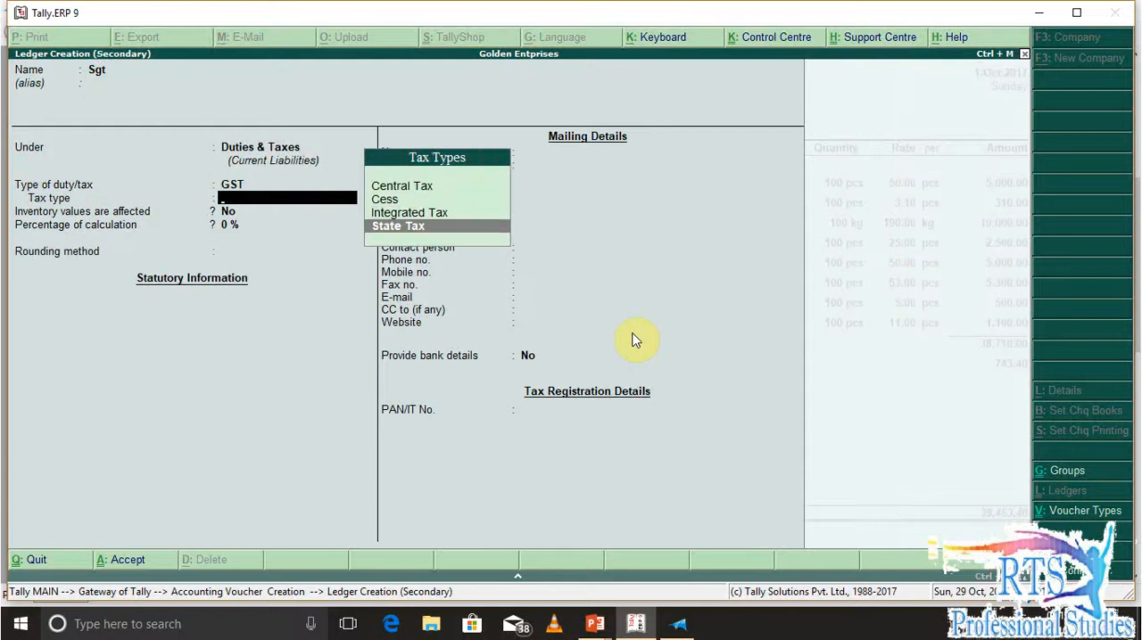
{"action": "key", "text": "Return"}
{"action": "key", "text": "Return"}
{"action": "key", "text": "Return"}
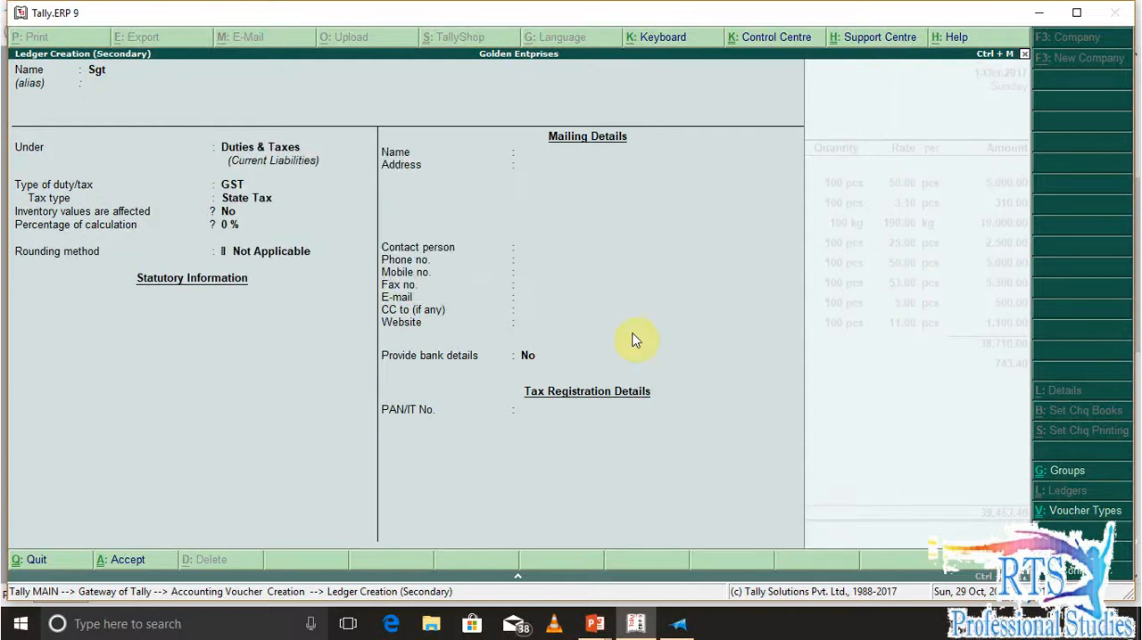
{"action": "key", "text": "Return"}
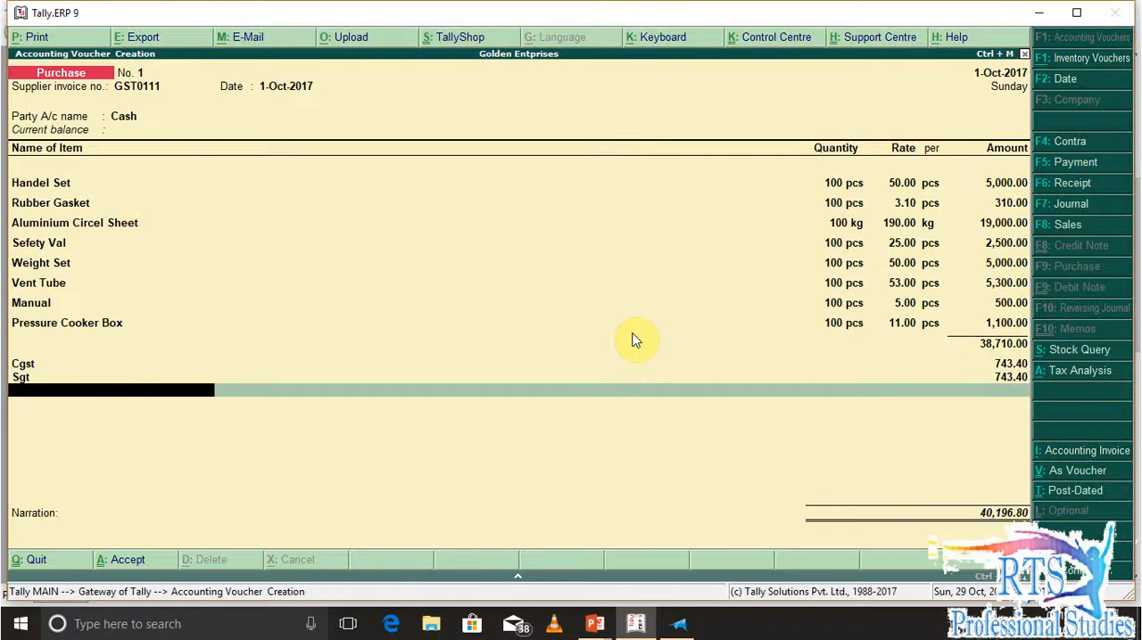
{"action": "type", "text": "ro"}
{"action": "key", "text": "Return"}
{"action": "key", "text": "BackSpace"}
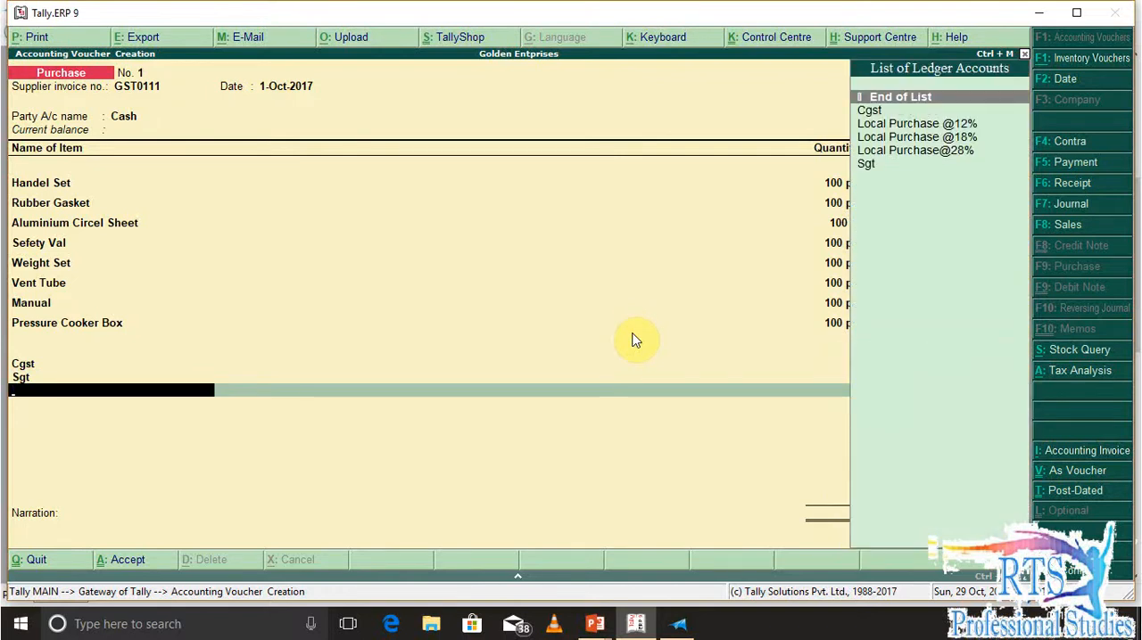
Start a new ledger named Round Off from the next voucher line, without an alias
{"action": "key", "text": "alt+c"}
{"action": "type", "text": "Round Oof"}
{"action": "key", "text": "BackSpace"}
{"action": "key", "text": "BackSpace"}
{"action": "type", "text": "ff"}
{"action": "key", "text": "Return"}
Place the Round Off ledger under Indirect Expenses, keep the other defaults and save it into the voucher
{"action": "key", "text": "Return"}
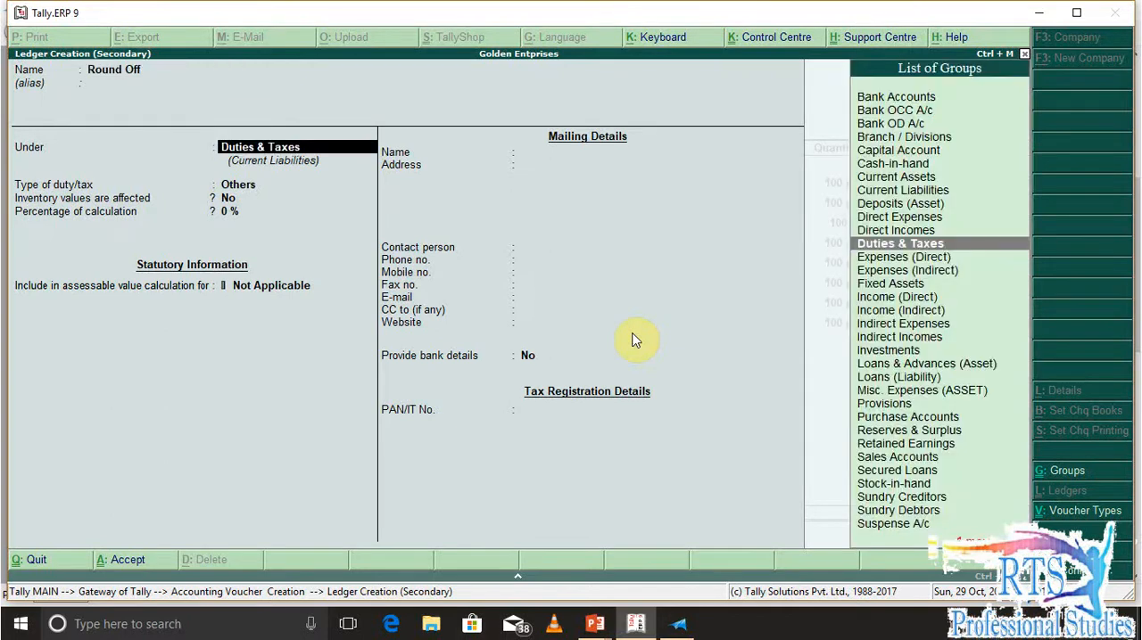
{"action": "key", "text": "Return"}
{"action": "key", "text": "BackSpace"}
{"action": "type", "text": "Ind"}
{"action": "key", "text": "Down"}
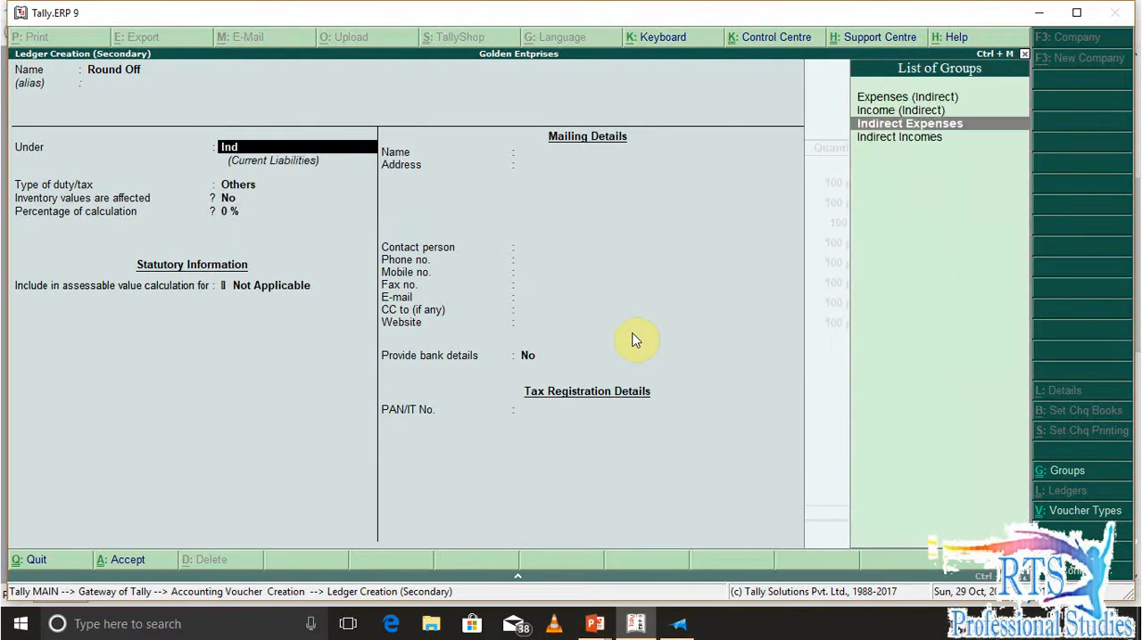
{"action": "key", "text": "Return"}
{"action": "key", "text": "Return"}
{"action": "key", "text": "Return"}
{"action": "key", "text": "Return"}
{"action": "key", "text": "Return"}
{"action": "key", "text": "Return"}
{"action": "key", "text": "Return"}
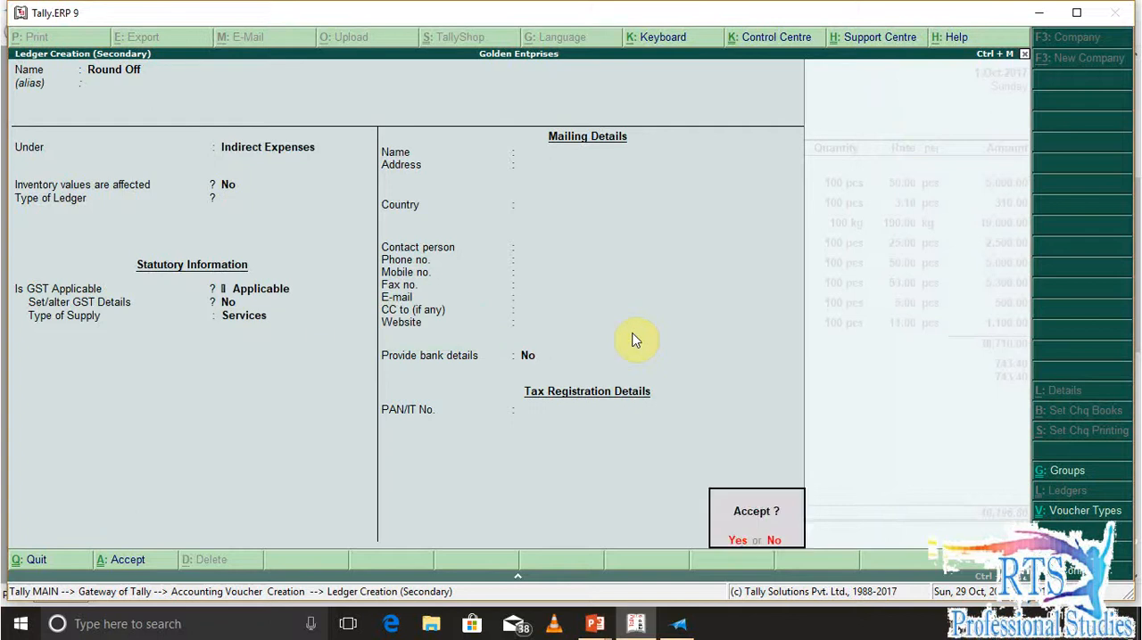
Enter 0.20 as the Round Off amount, leave its tax classification blank and finish the voucher's ledger lines
{"action": "key", "text": "Return"}
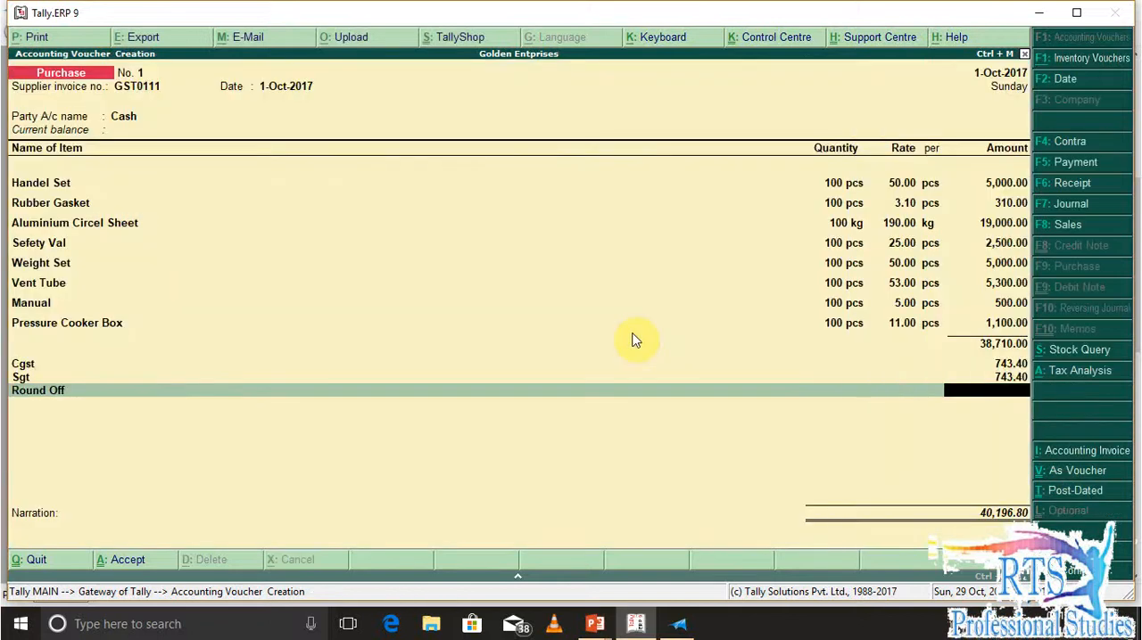
{"action": "type", "text": ".20"}
{"action": "key", "text": "Return"}
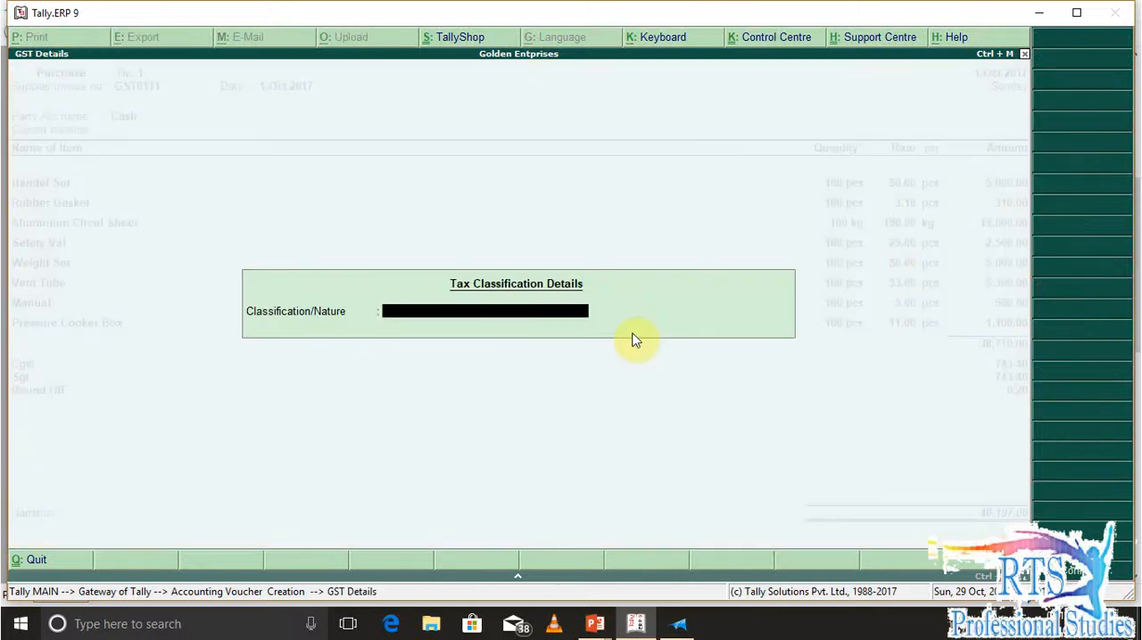
{"action": "key", "text": "Return"}
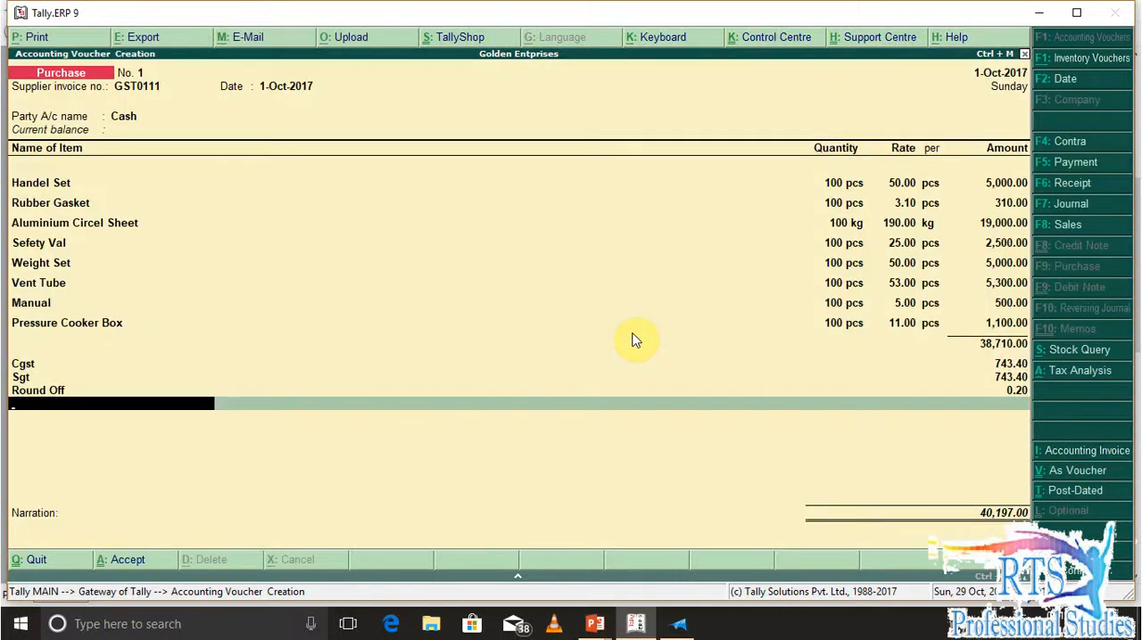
{"action": "key", "text": "Return"}
{"action": "key", "text": "Return"}
Add the narration "being goods purchase" to the purchase voucher and save it
{"action": "type", "text": "beng"}
{"action": "key", "text": "BackSpace"}
{"action": "key", "text": "BackSpace"}
{"action": "key", "text": "BackSpace"}
{"action": "key", "text": "BackSpace"}
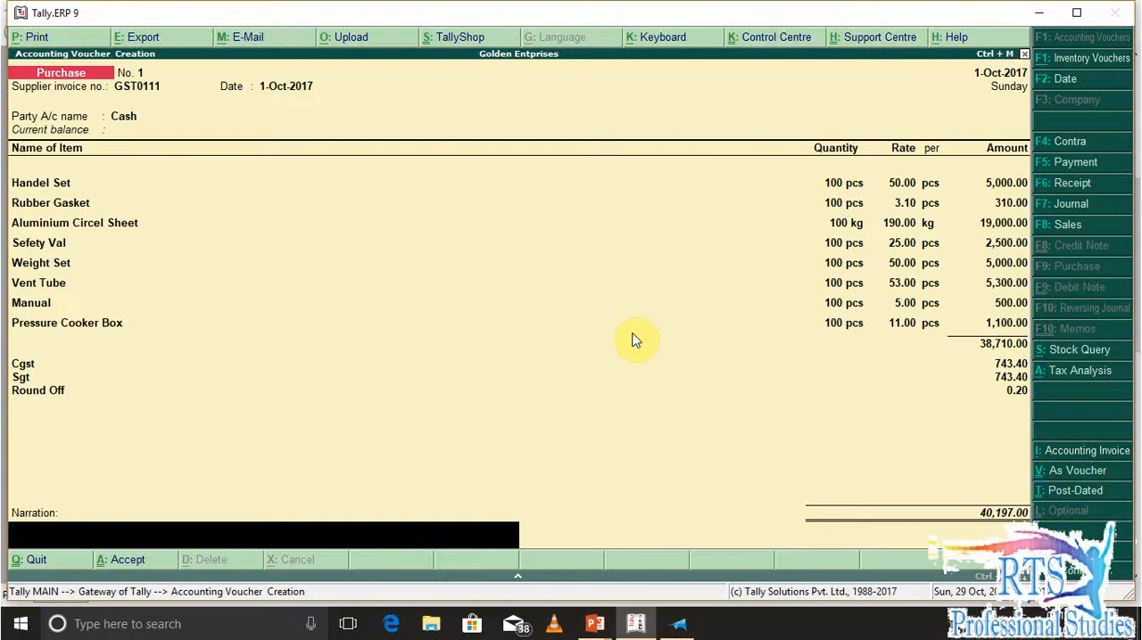
{"action": "type", "text": "being goods purchase"}
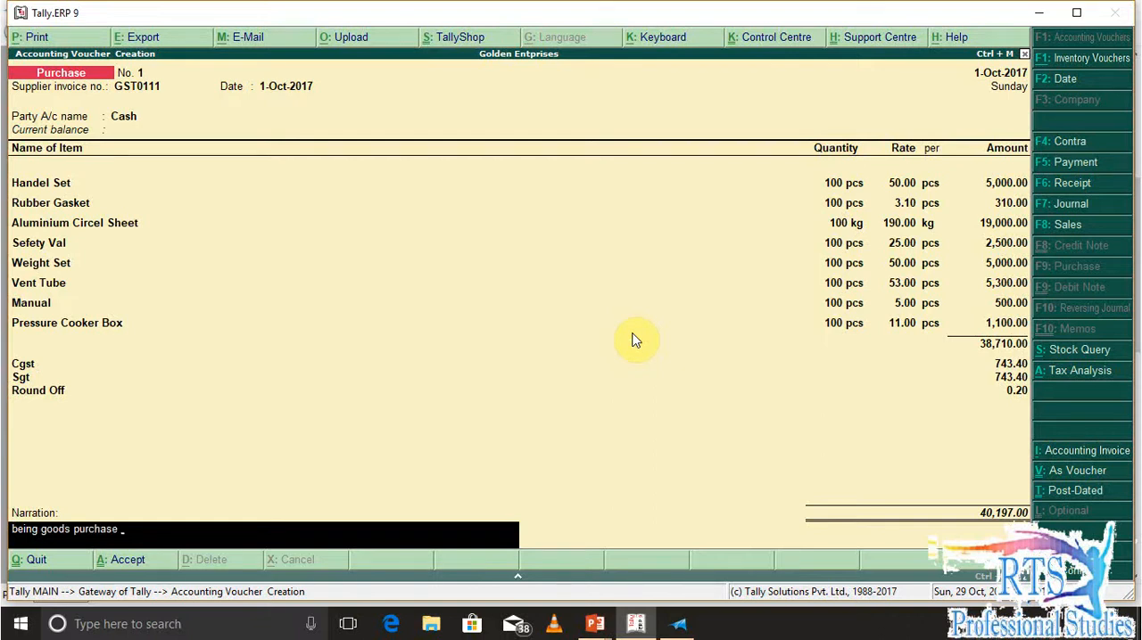
{"action": "key", "text": "Return"}
{"action": "key", "text": "Return"}
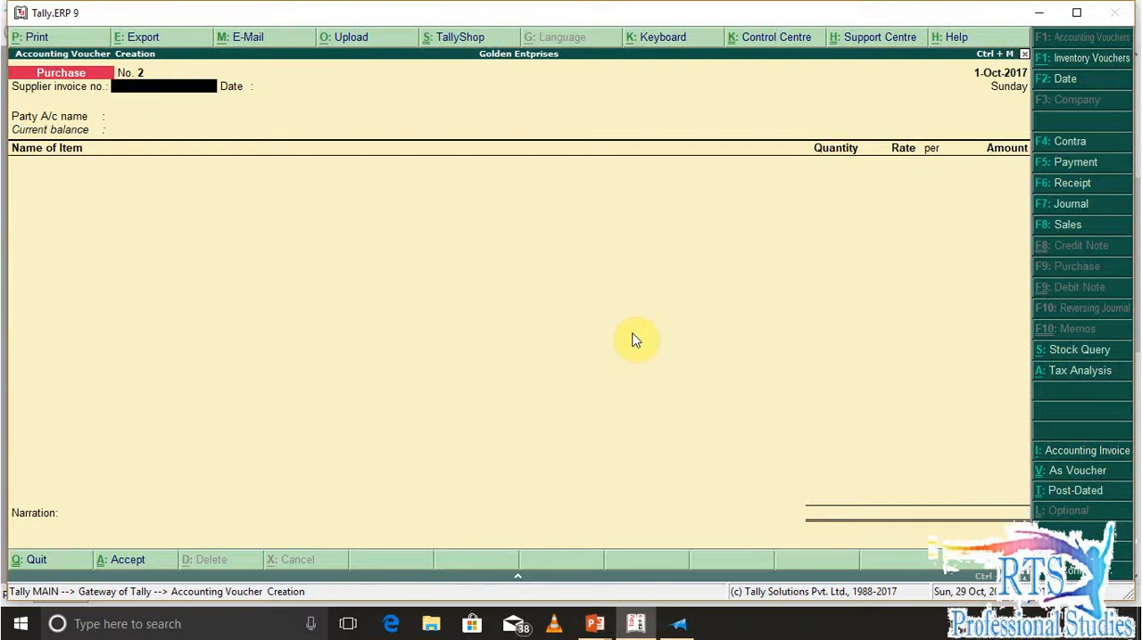
Switch to the question document in XPS Viewer and read question Q2 about the pressure cooker sale
{"action": "key", "text": "alt+Tab"}
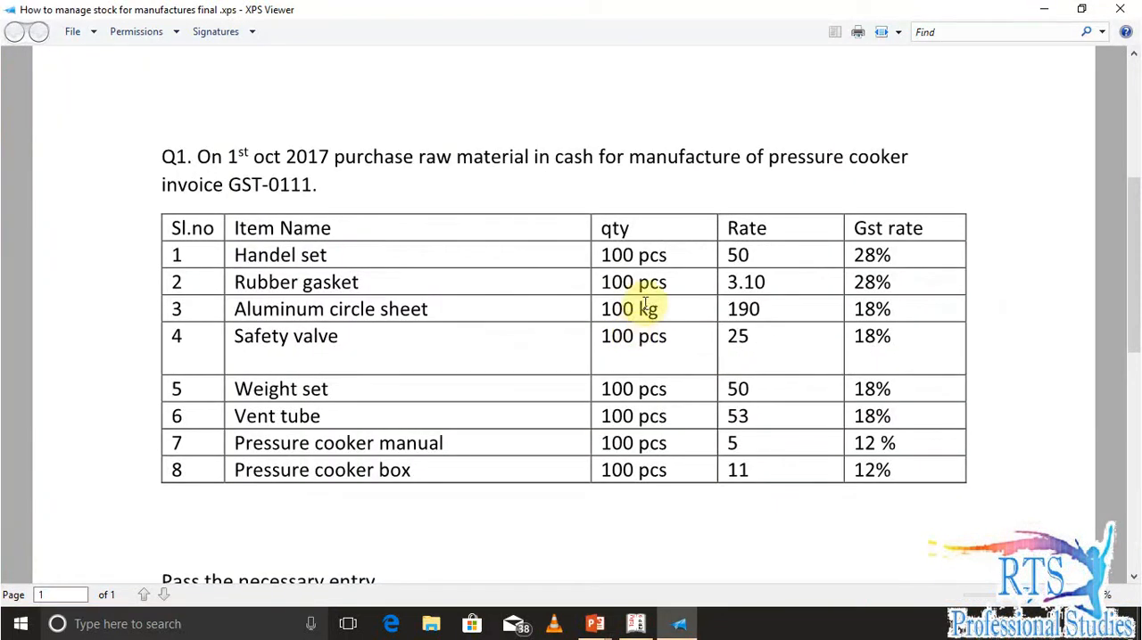
{"action": "scroll", "coordinate": [550, 351], "scroll_direction": "down", "scroll_amount": 3}
{"action": "scroll", "coordinate": [550, 350], "scroll_direction": "down", "scroll_amount": 5}
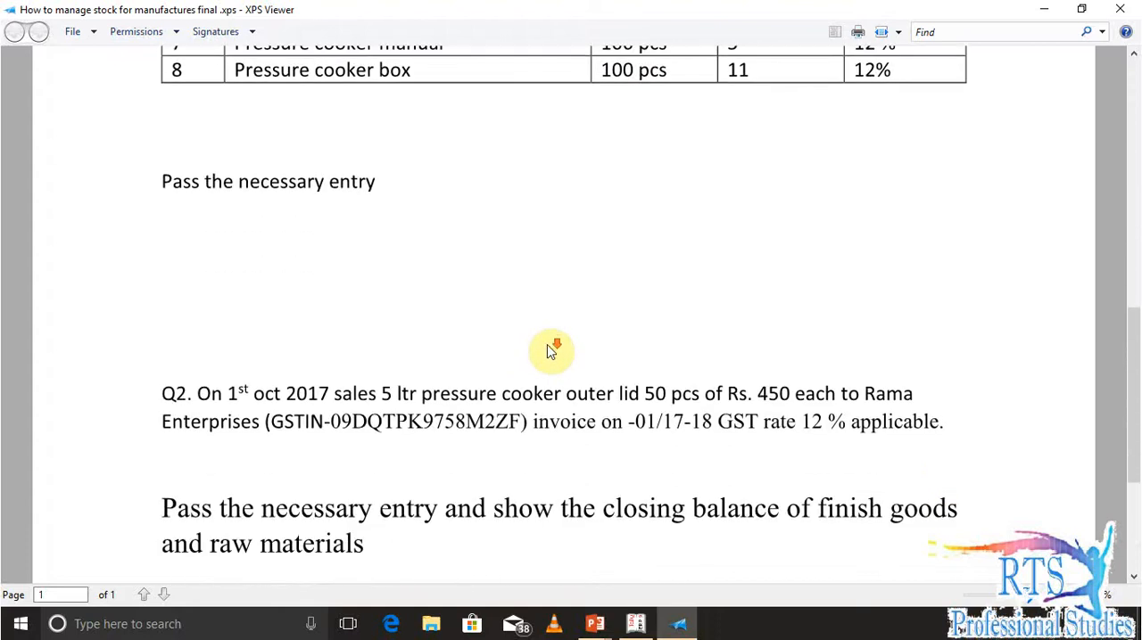
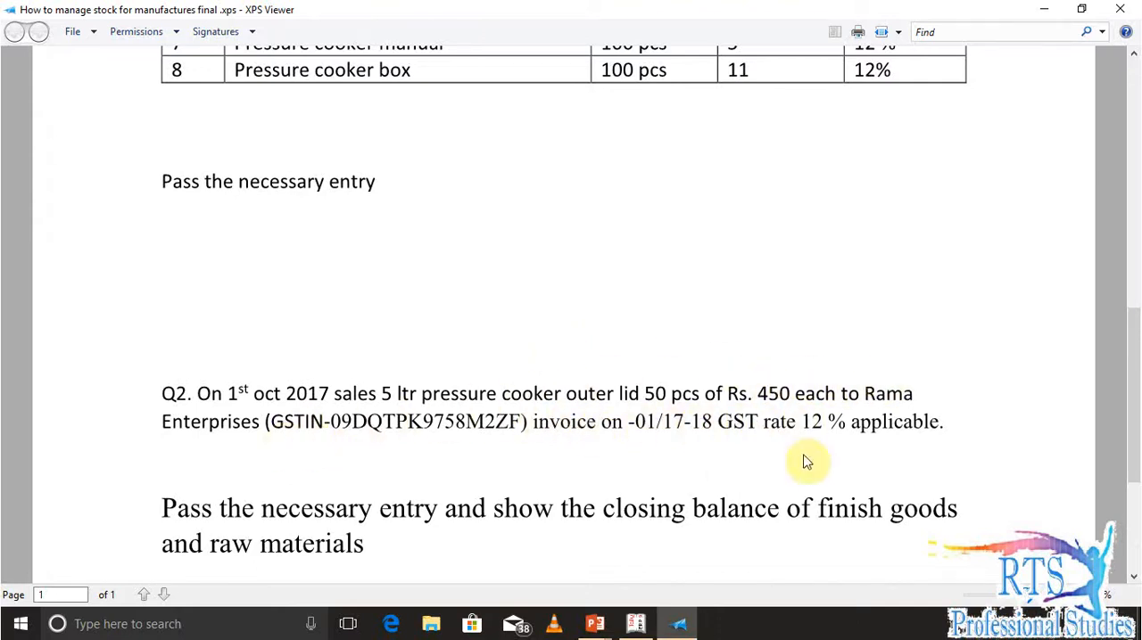
Review the closing balance requirement below question Q2 and the raw materials table in the question document
{"action": "scroll", "coordinate": [482, 440], "scroll_direction": "down", "scroll_amount": 2}
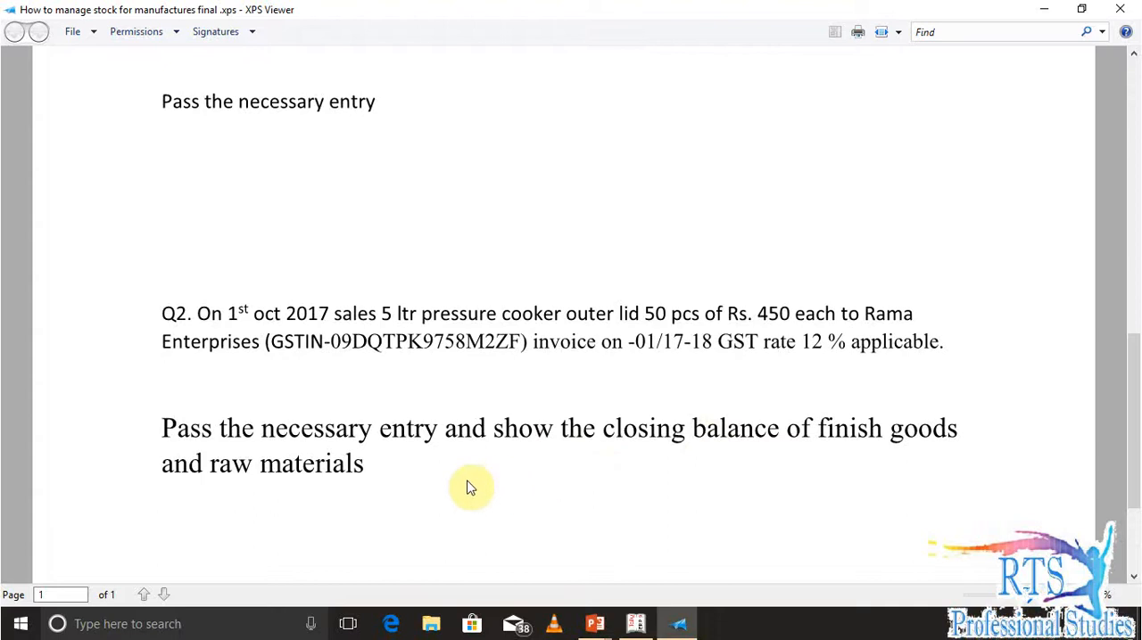
{"action": "scroll", "coordinate": [471, 489], "scroll_direction": "up", "scroll_amount": 8}
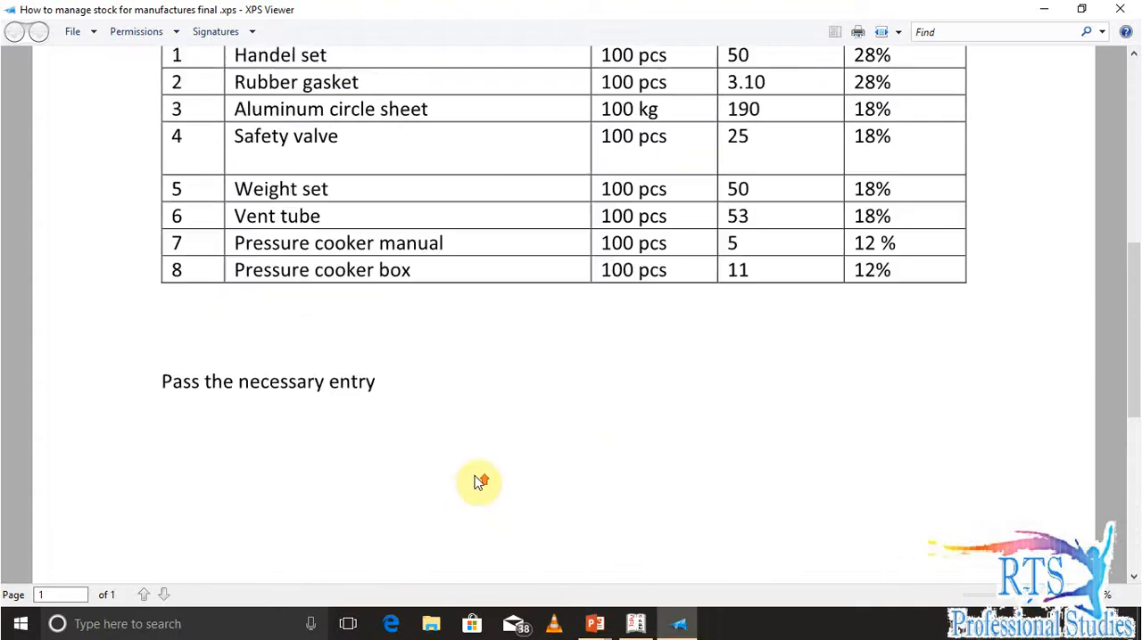
{"action": "scroll", "coordinate": [475, 483], "scroll_direction": "down", "scroll_amount": 10}
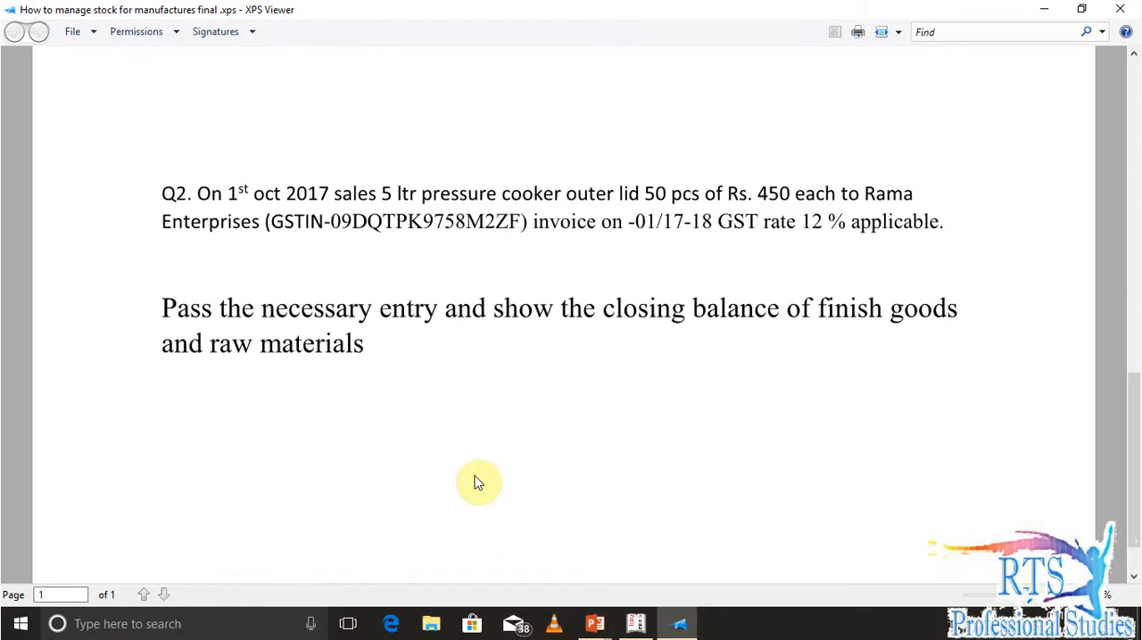
Switch to Tally.ERP 9, leave the empty purchase voucher and open the creation form for a single stock item
{"action": "key", "text": "alt+Tab"}
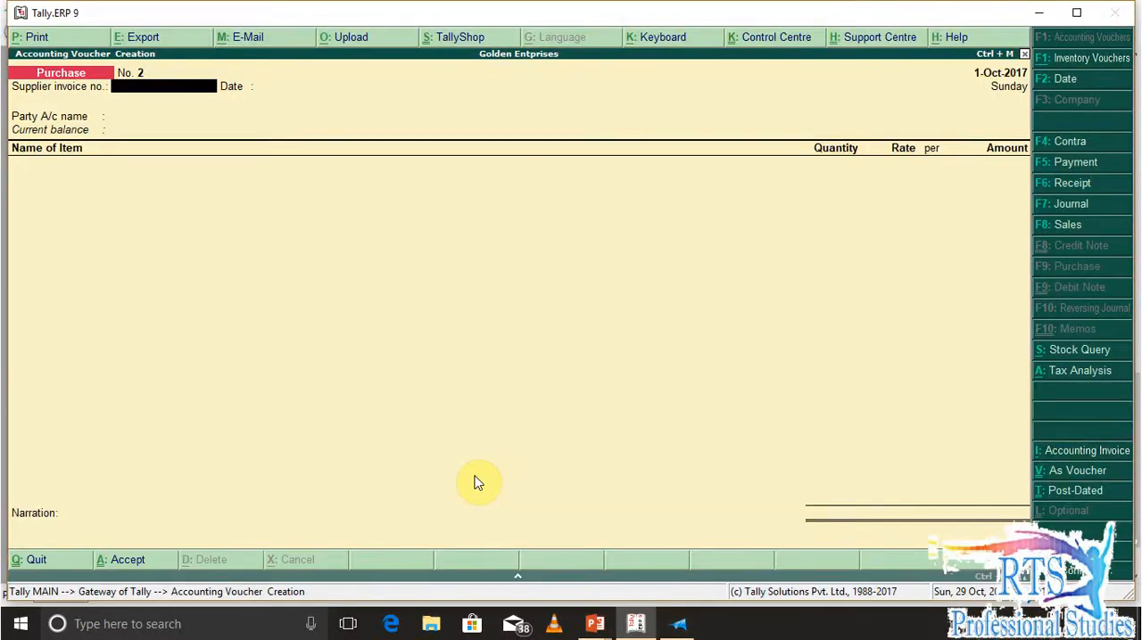
{"action": "key", "text": "Escape"}
{"action": "key", "text": "Escape"}
{"action": "key", "text": "Escape"}
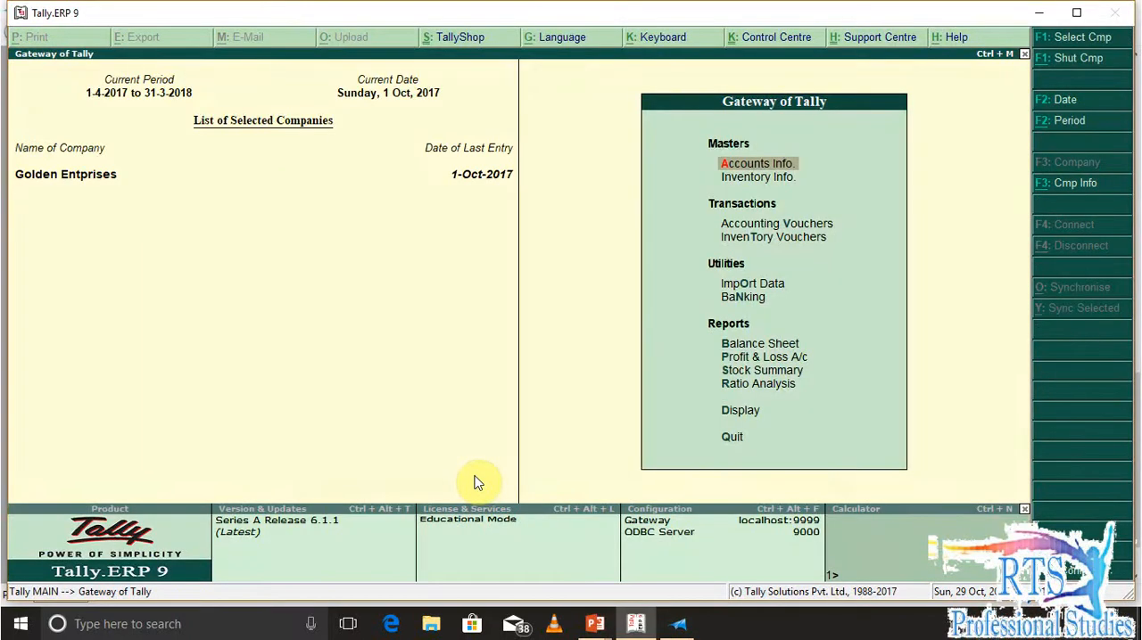
{"action": "key", "text": "i"}
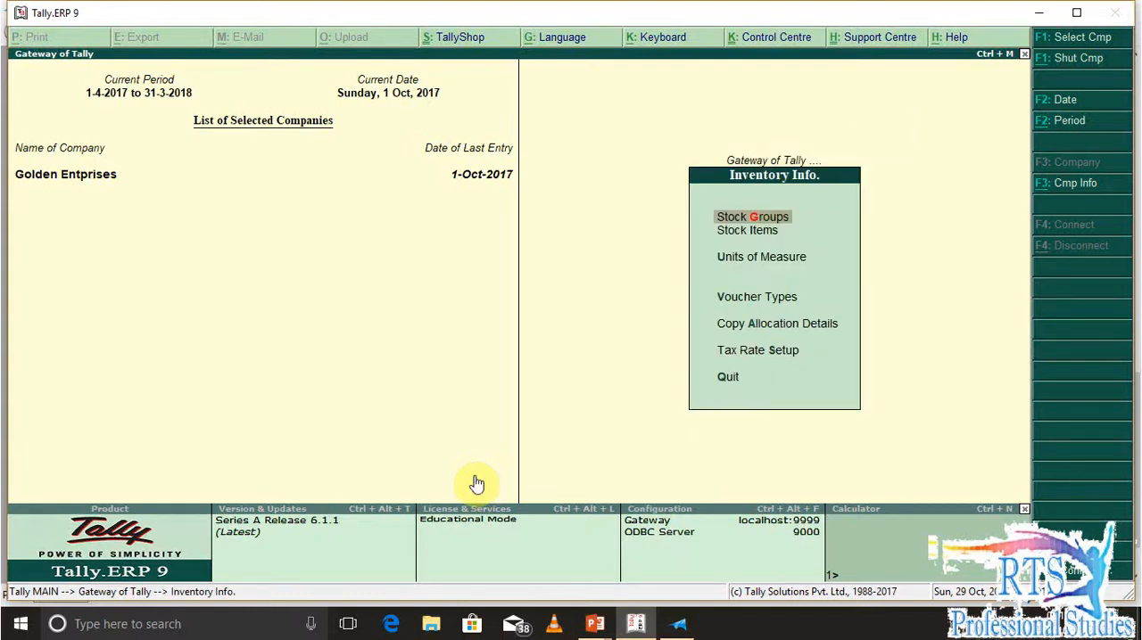
{"action": "key", "text": "i"}
{"action": "left_click", "coordinate": [476, 483]}
{"action": "key", "text": "Return"}
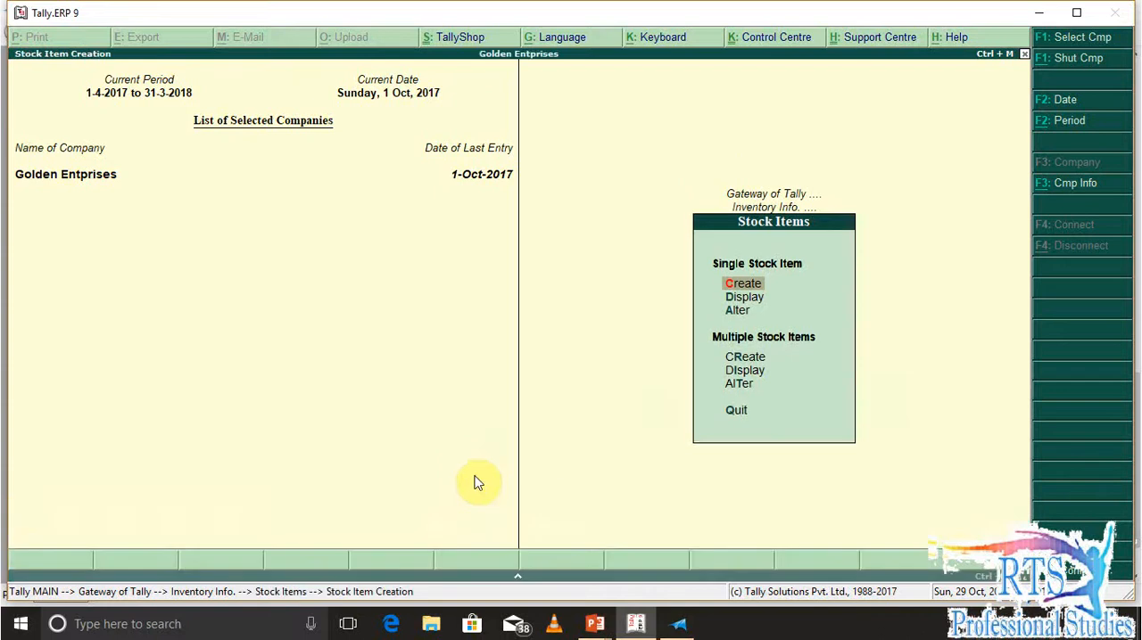
Name the new stock item 5 Ltr Pressure Cooker Outer Lid and leave its alias blank
{"action": "type", "text": "5 Ltr Pressure Cooker Outer Lid"}
{"action": "key", "text": "Return"}
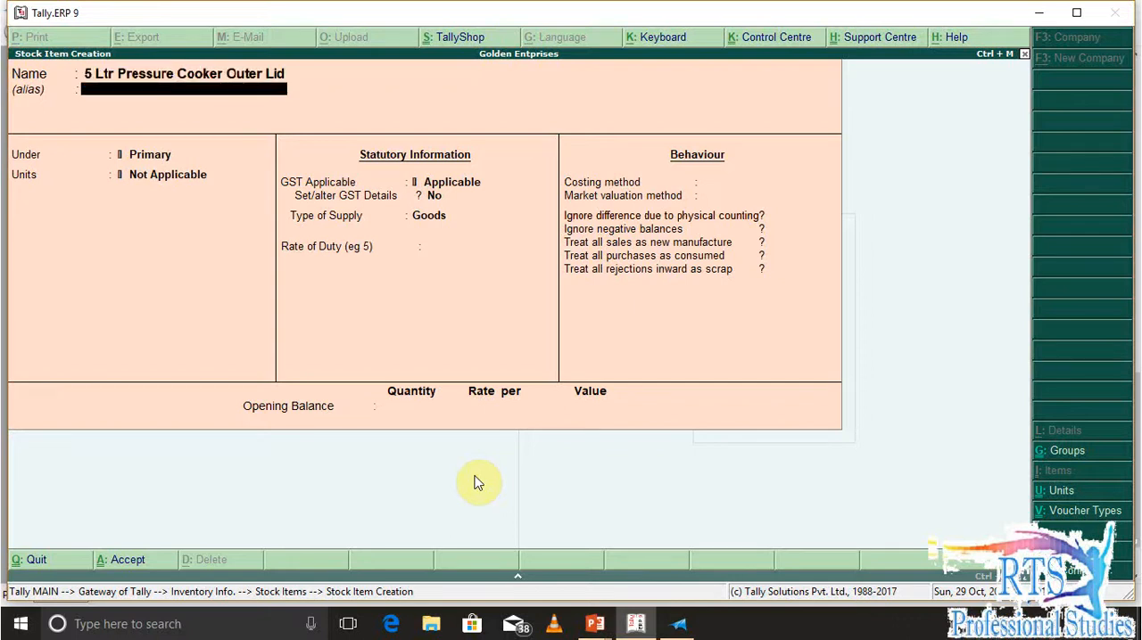
{"action": "key", "text": "Return"}
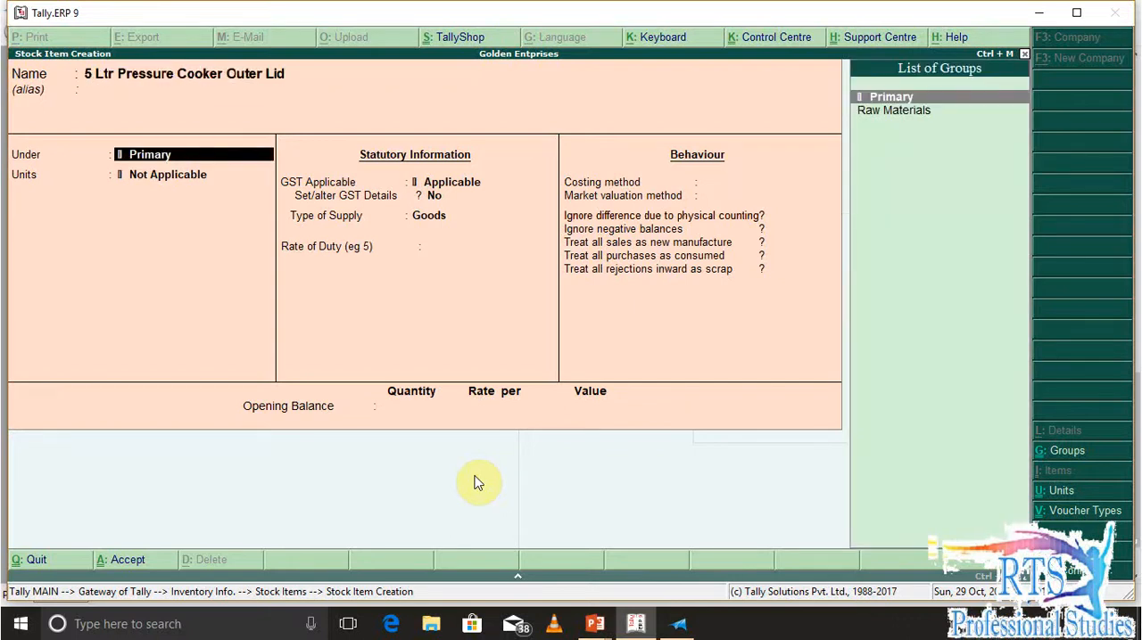
Create a stock group named Finish Goods under Primary with default settings and assign the stock item to it
{"action": "key", "text": "alt+c"}
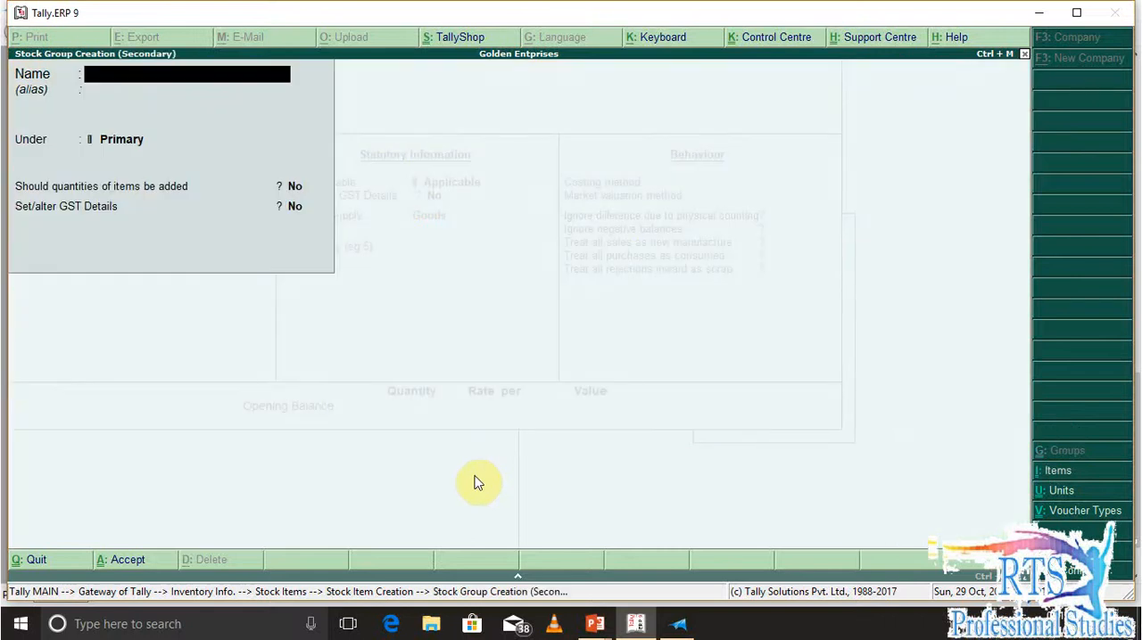
{"action": "type", "text": "Finish Goods"}
{"action": "key", "text": "Return"}
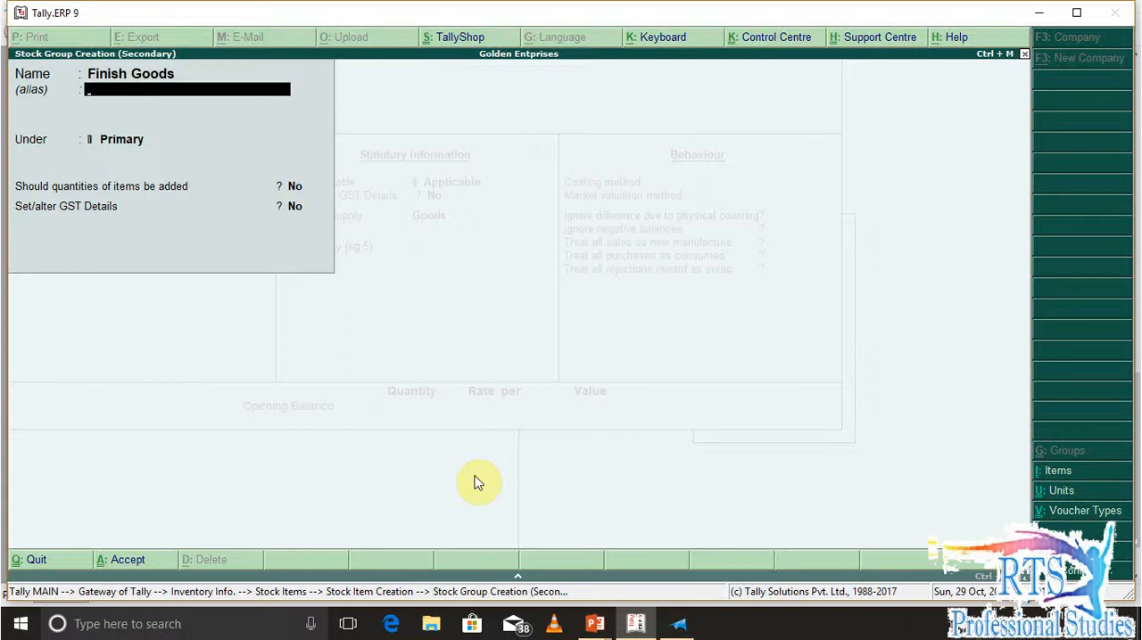
{"action": "key", "text": "Return"}
{"action": "key", "text": "Return"}
{"action": "key", "text": "Return"}
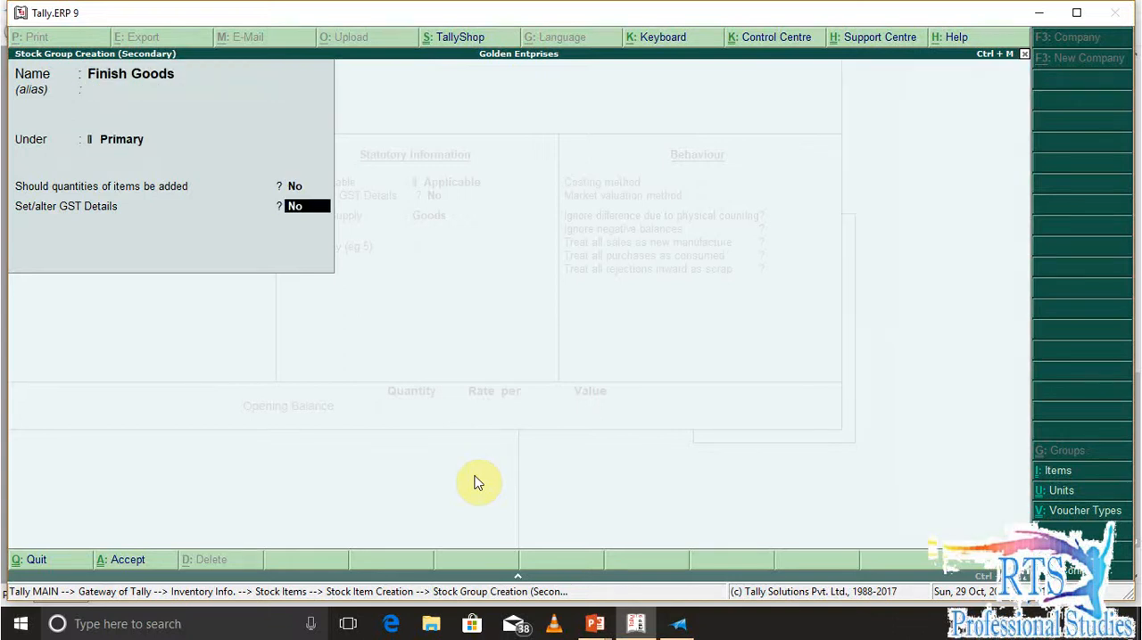
{"action": "key", "text": "Return"}
{"action": "key", "text": "Return"}
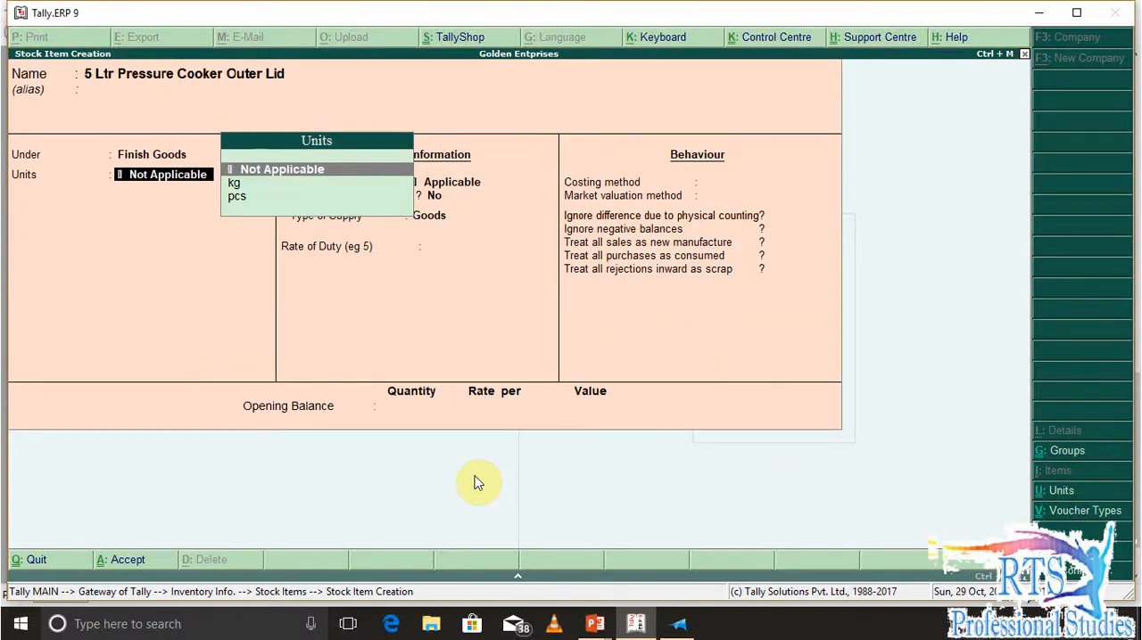
Set the stock item's unit to pcs and leave alternate units as Not Applicable
{"action": "key", "text": "Down"}
{"action": "key", "text": "Down"}
{"action": "key", "text": "Return"}
{"action": "key", "text": "Return"}
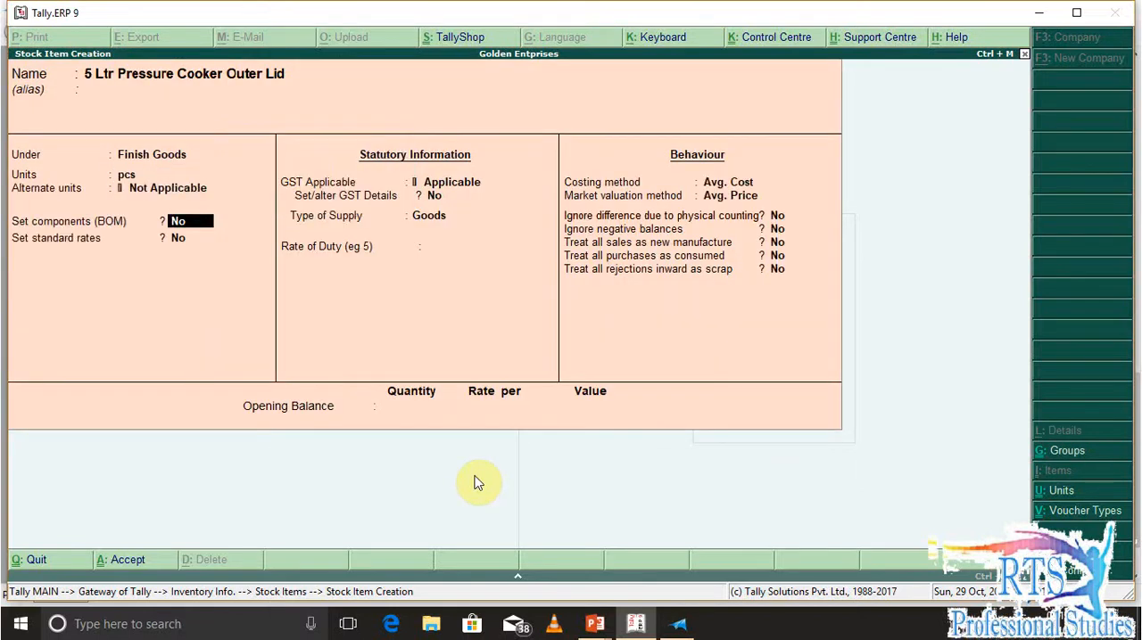
Reopen the Finish Goods group from the stock item form and enable its GST details
{"action": "key", "text": "BackSpace"}
{"action": "key", "text": "BackSpace"}
{"action": "key", "text": "BackSpace"}
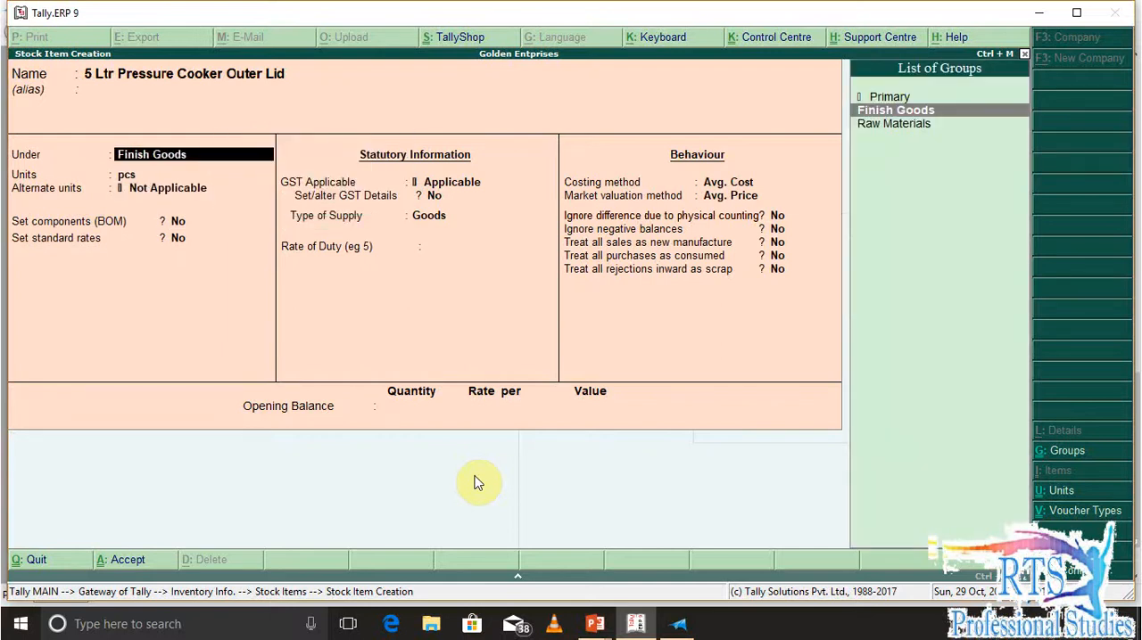
{"action": "key", "text": "ctrl+Return"}
{"action": "key", "text": "Return"}
{"action": "key", "text": "Return"}
{"action": "key", "text": "Return"}
{"action": "key", "text": "Return"}
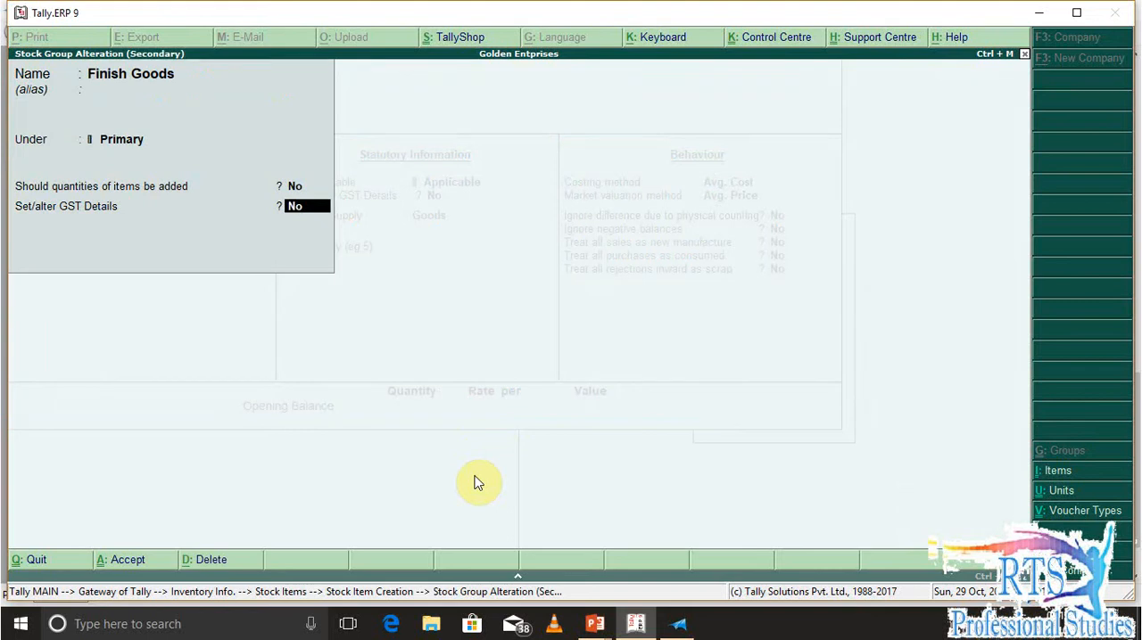
{"action": "type", "text": "y"}
{"action": "key", "text": "Return"}
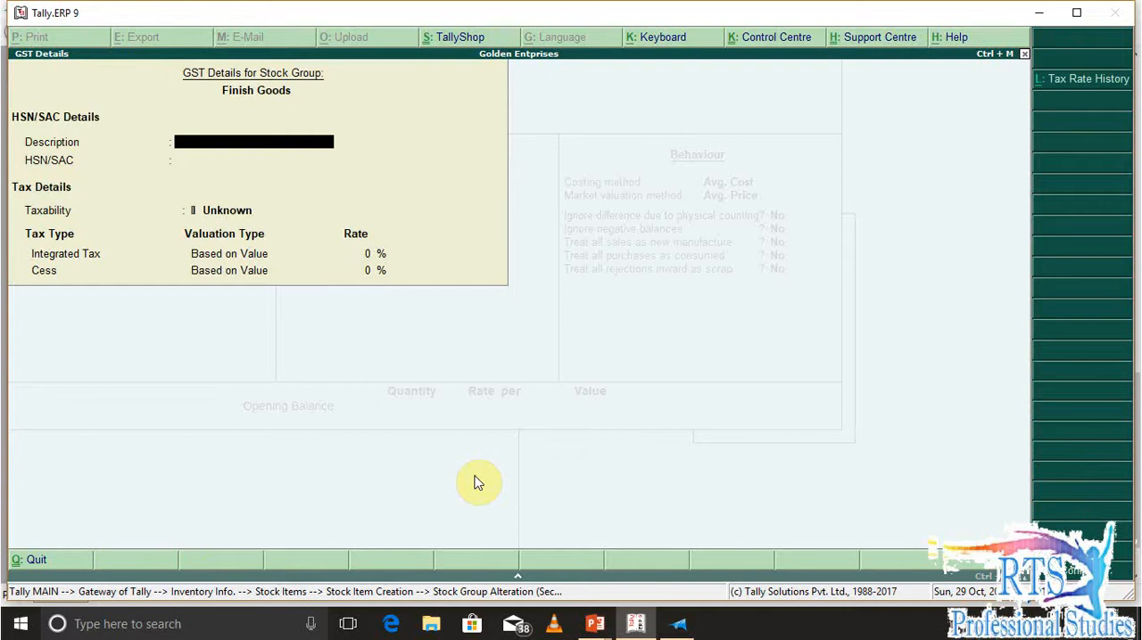
Enter Pressure Cooker as the group's GST description and Xxxxx as its HSN/SAC code
{"action": "key", "text": "Return"}
{"action": "key", "text": "Up"}
{"action": "key", "text": "Down"}
{"action": "key", "text": "Up"}
{"action": "type", "text": "Pressure Cooker"}
{"action": "key", "text": "Return"}
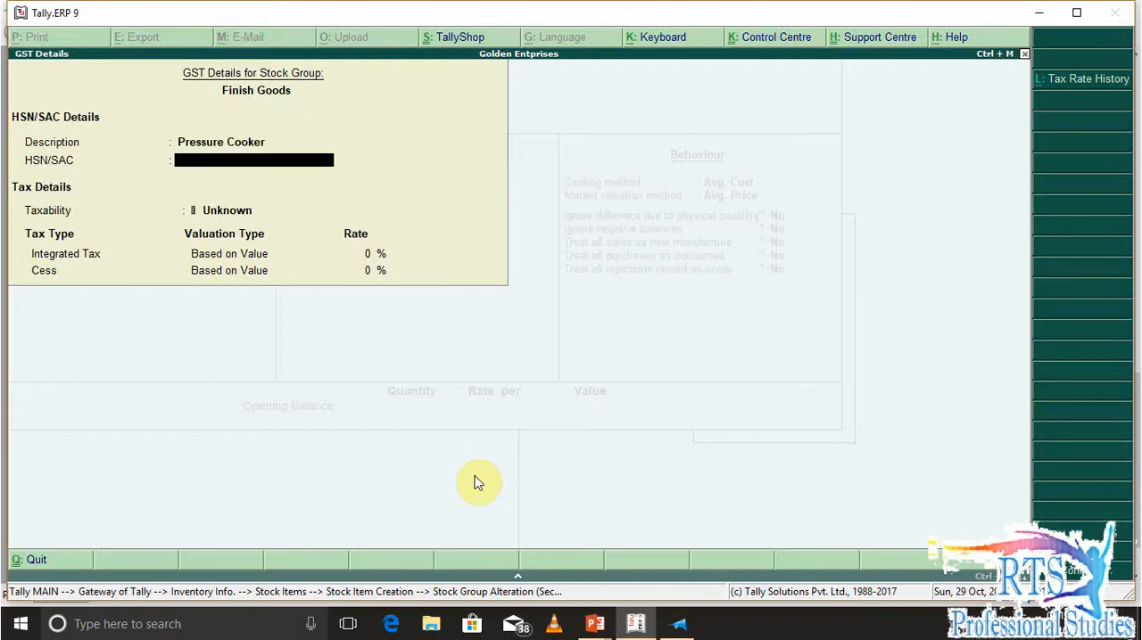
{"action": "type", "text": "Xxxxx"}
{"action": "key", "text": "Return"}
Set the Finish Goods group's taxability to Taxable, keep the default tax rates and save the group
{"action": "key", "text": "Down"}
{"action": "key", "text": "Down"}
{"action": "key", "text": "Down"}
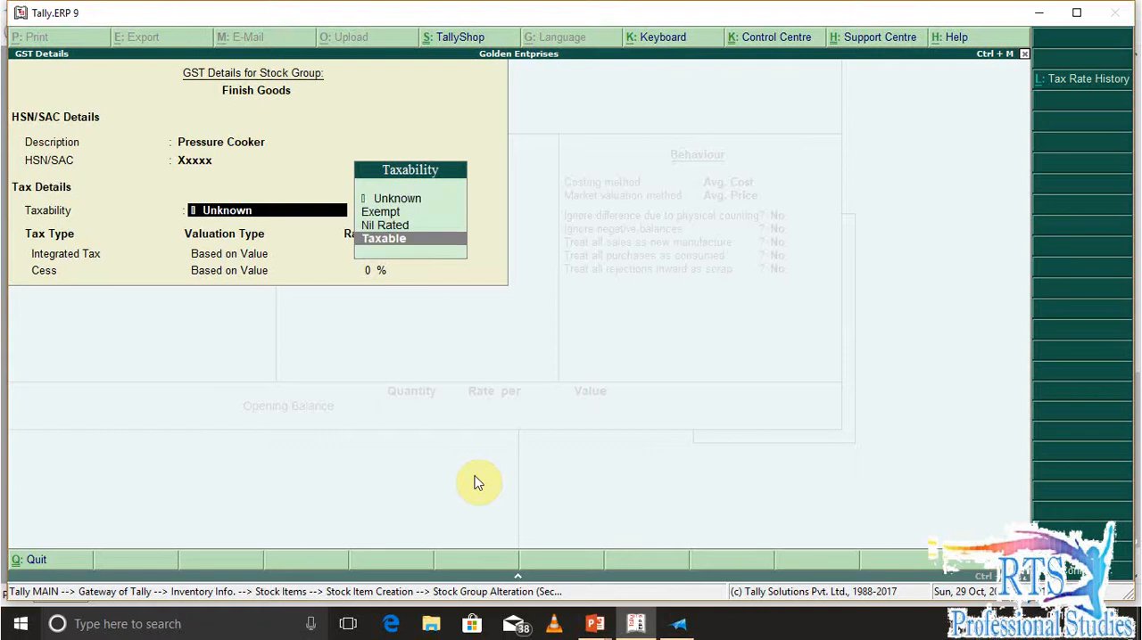
{"action": "key", "text": "Return"}
Keep the stock item's remaining defaults, including GST as Applicable, save it and return to the Gateway of Tally
{"action": "key", "text": "Return"}
{"action": "key", "text": "Return"}
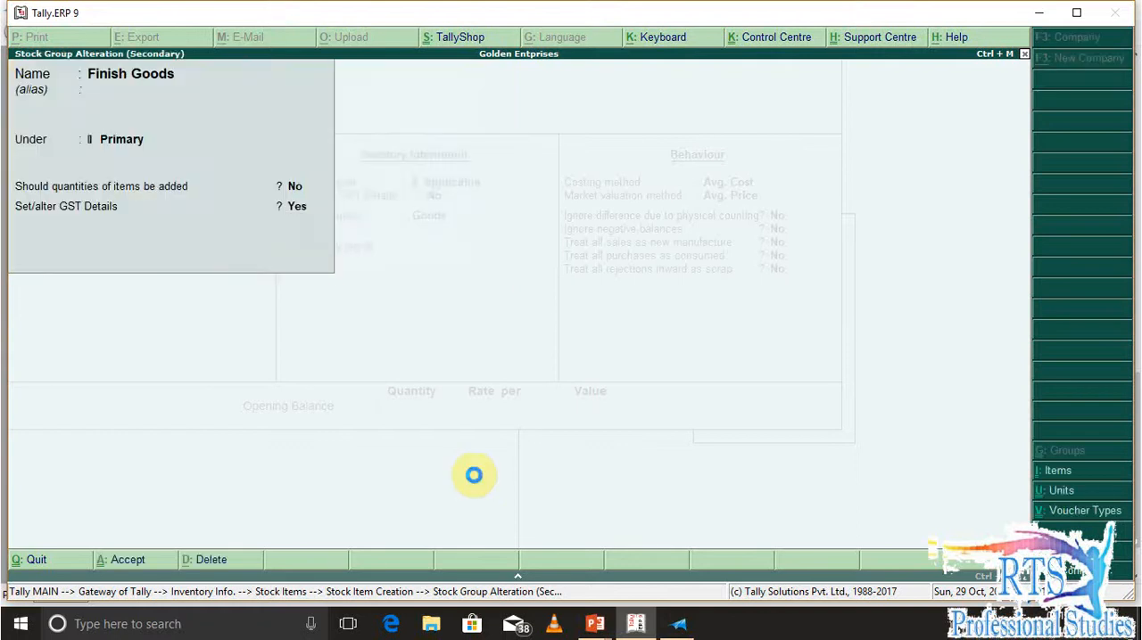
{"action": "key", "text": "ctrl+a"}
{"action": "key", "text": "Return"}
{"action": "key", "text": "Return"}
{"action": "key", "text": "Return"}
{"action": "key", "text": "Return"}
{"action": "key", "text": "Return"}
{"action": "key", "text": "Return"}
{"action": "key", "text": "Return"}
{"action": "key", "text": "Return"}
{"action": "key", "text": "Return"}
{"action": "key", "text": "Return"}
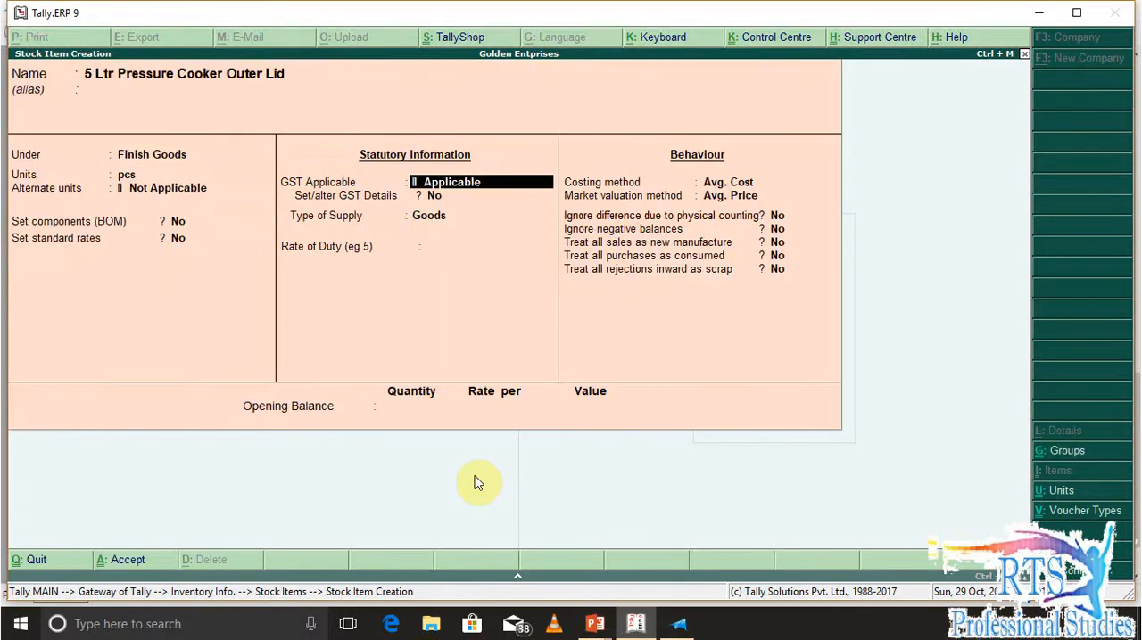
{"action": "key", "text": "Return"}
{"action": "key", "text": "Return"}
{"action": "key", "text": "Return"}
{"action": "key", "text": "Return"}
{"action": "key", "text": "Return"}
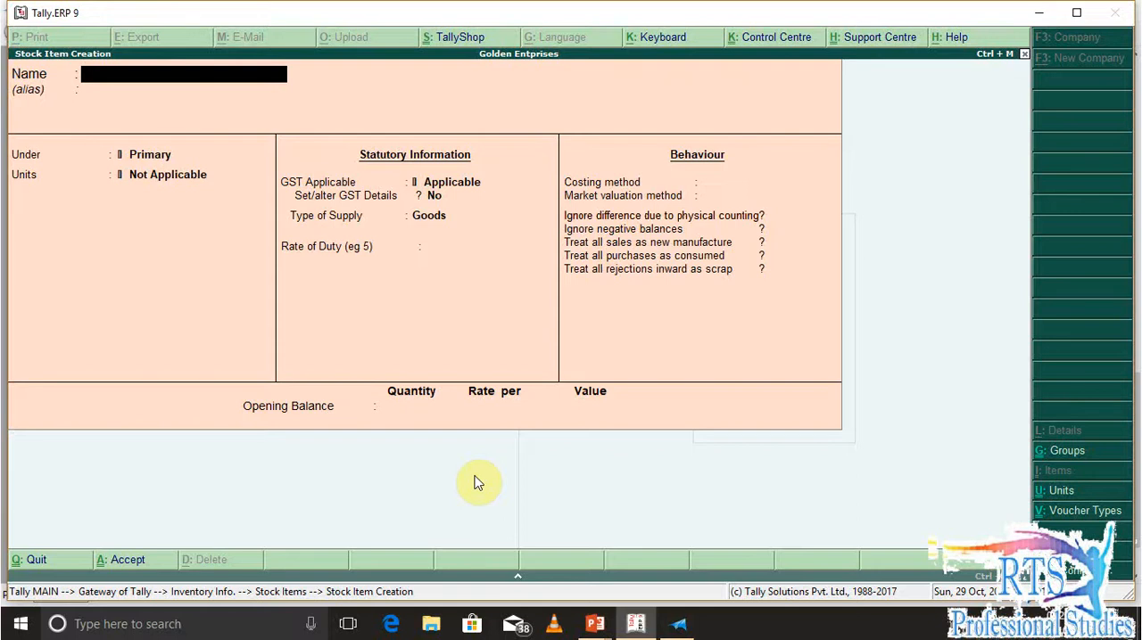
{"action": "key", "text": "Escape"}
{"action": "key", "text": "Escape"}
{"action": "key", "text": "Escape"}
{"action": "key", "text": "Escape"}
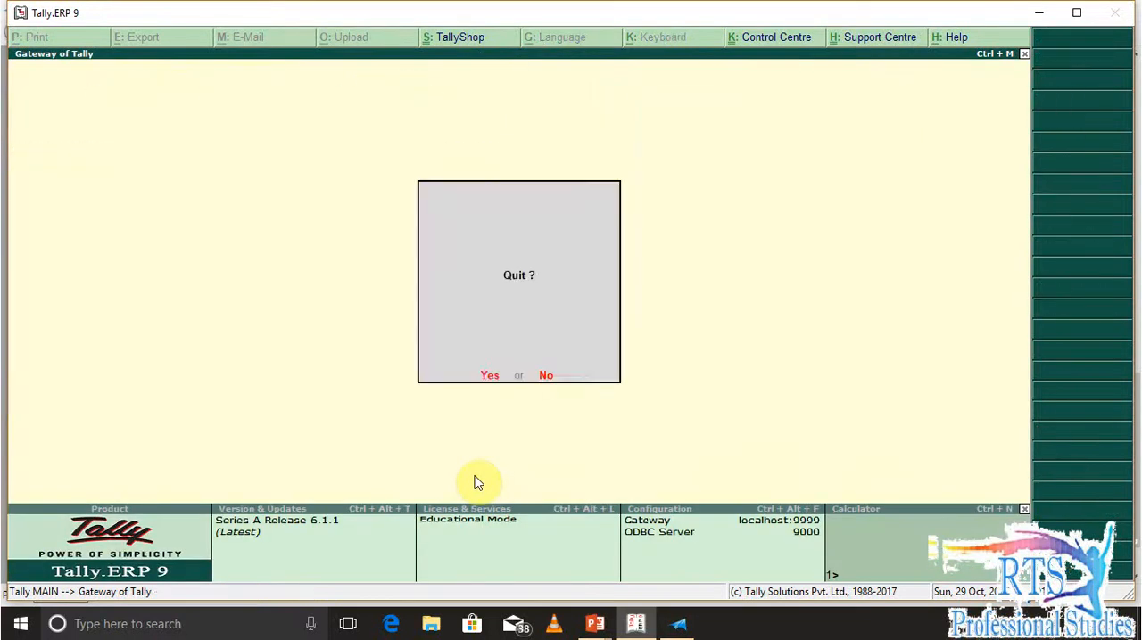
{"action": "key", "text": "Escape"}
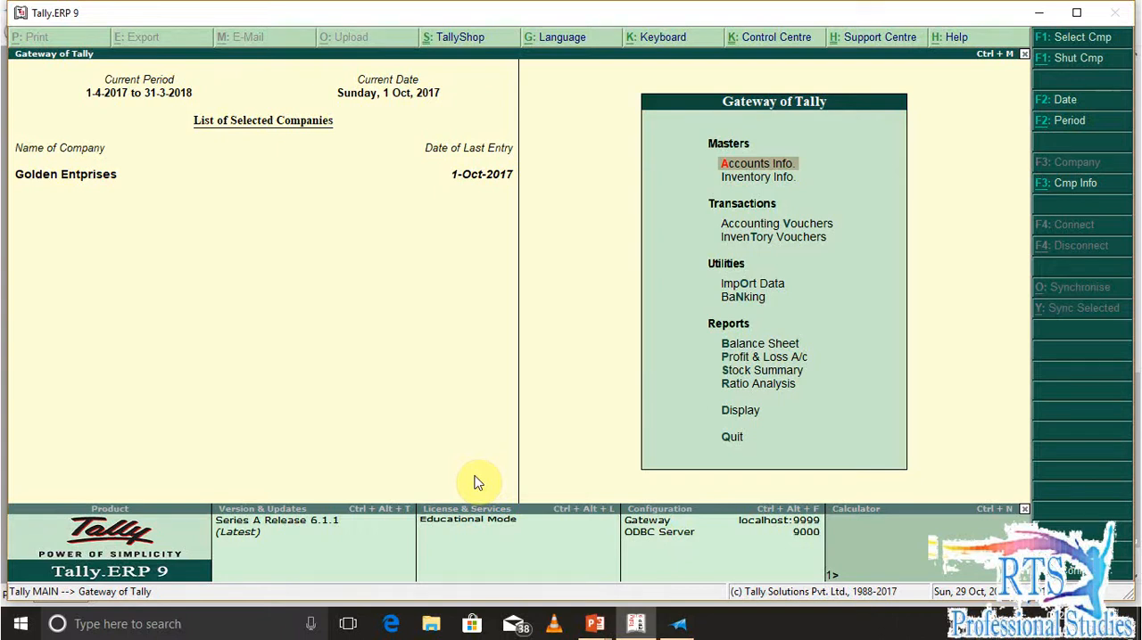
Open the creation form for a new voucher type in the accounts masters
{"action": "key", "text": "v"}
{"action": "key", "text": "Escape"}
{"action": "key", "text": "Return"}
{"action": "key", "text": "Escape"}
{"action": "key", "text": "Escape"}
{"action": "key", "text": "Return"}
{"action": "key", "text": "v"}
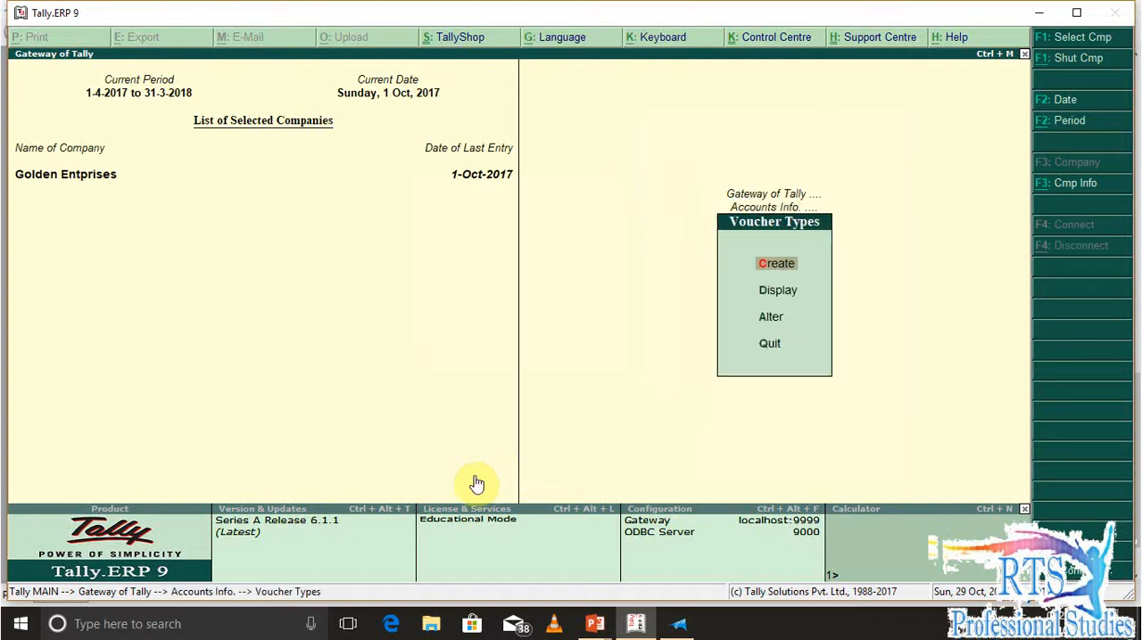
{"action": "key", "text": "Return"}
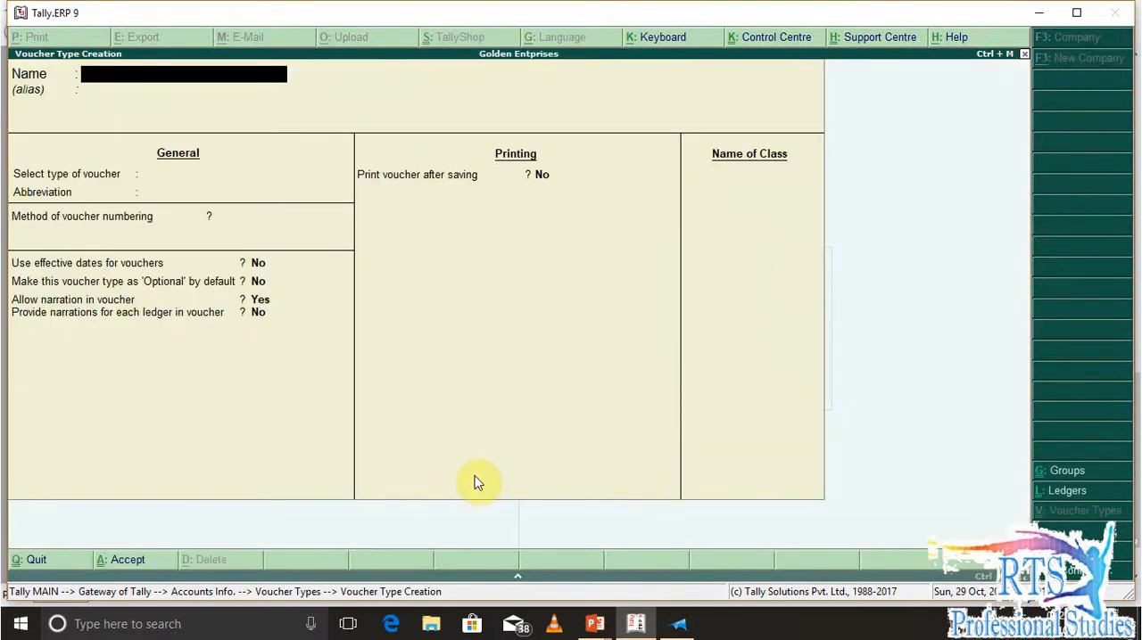
Name the voucher type Manufacture and select Stock Journal as its base type
{"action": "type", "text": "Manufactures"}
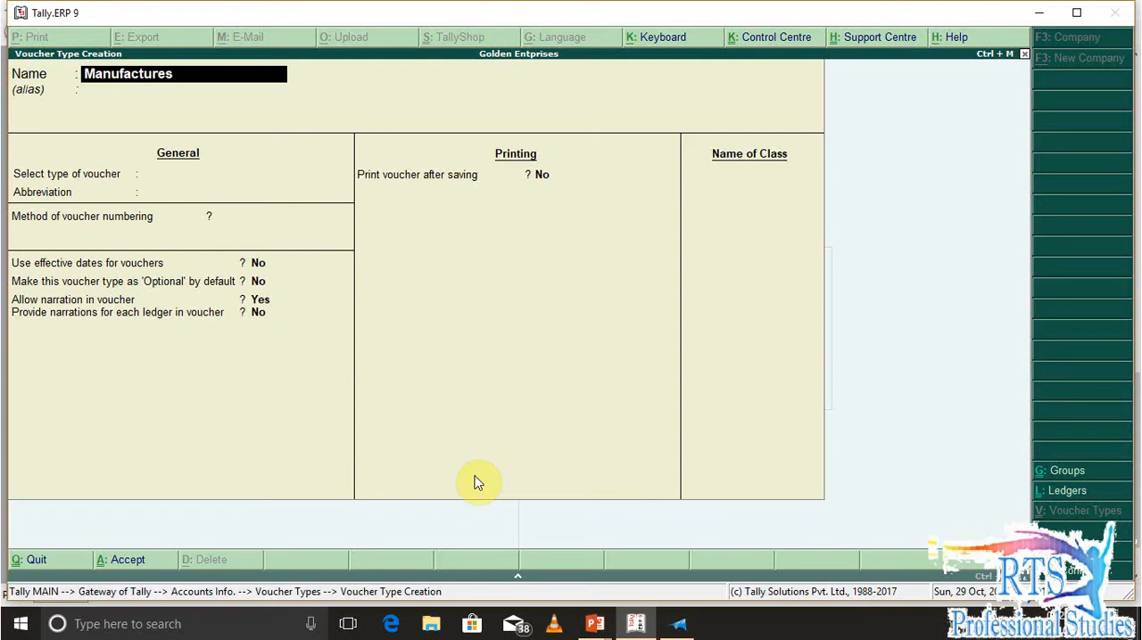
{"action": "key", "text": "BackSpace"}
{"action": "key", "text": "Return"}
{"action": "key", "text": "Return"}
{"action": "type", "text": "J"}
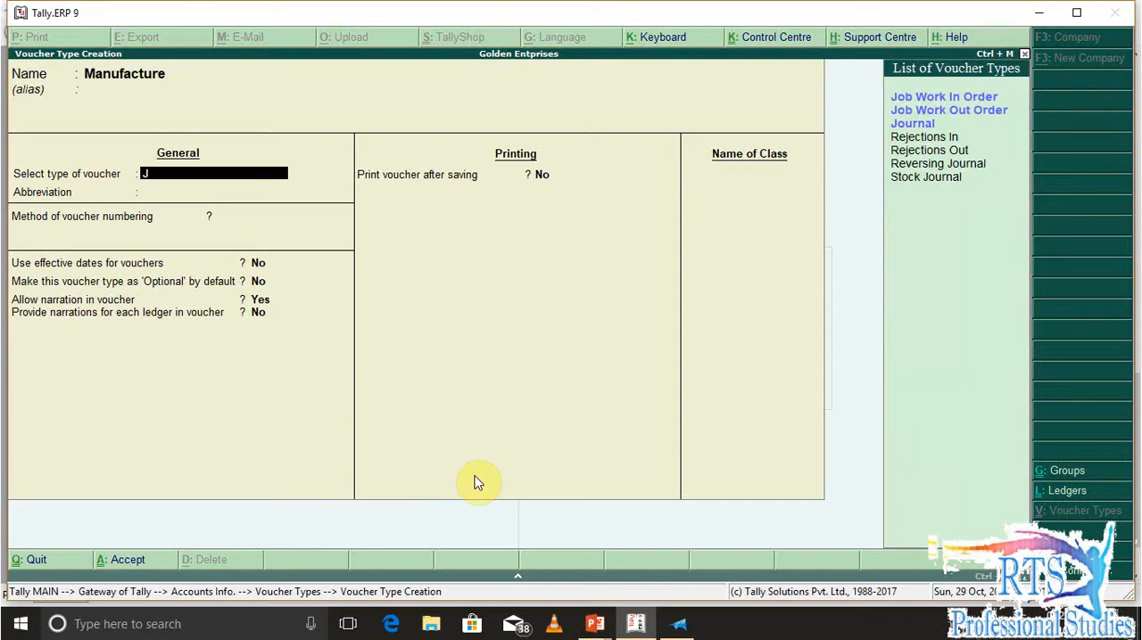
{"action": "type", "text": "Sto"}
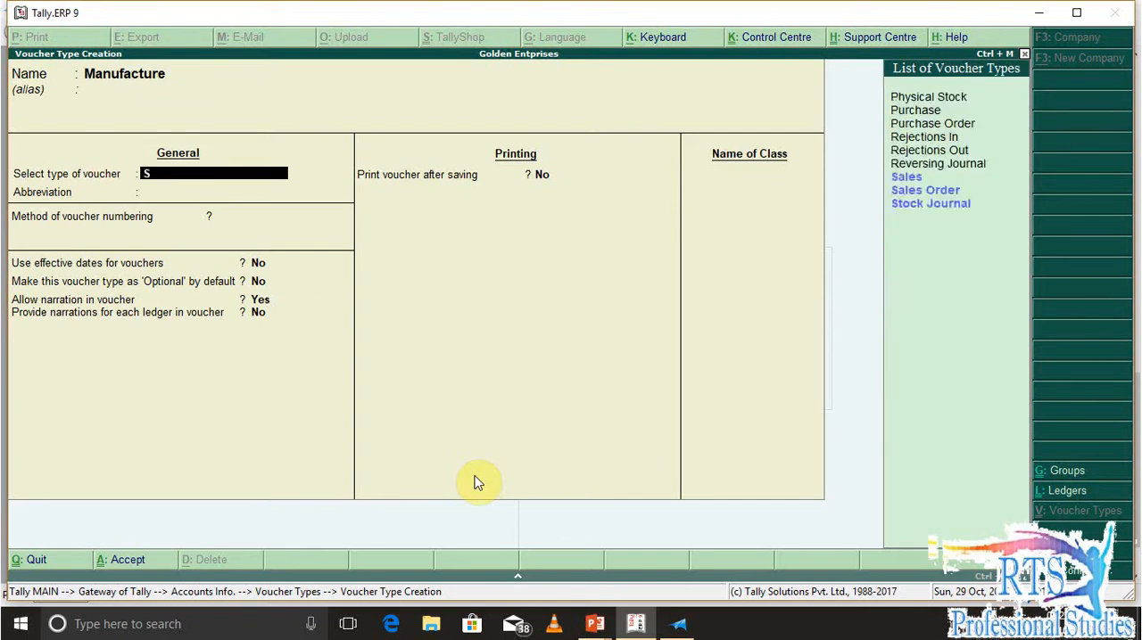
{"action": "key", "text": "Return"}
{"action": "key", "text": "Return"}
{"action": "key", "text": "Return"}
{"action": "key", "text": "Return"}
{"action": "key", "text": "Return"}
Set the Manufacture voucher type to be used as a manufacturing journal, keep the other defaults and save it
{"action": "key", "text": "Return"}
{"action": "key", "text": "Return"}
{"action": "type", "text": "y"}
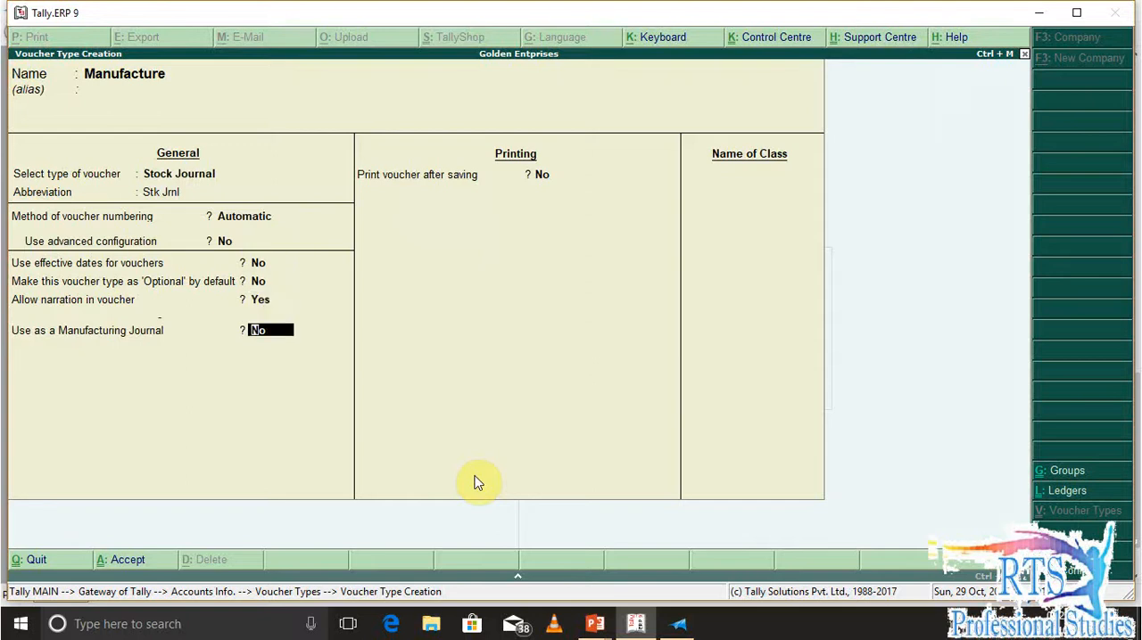
{"action": "key", "text": "Return"}
{"action": "key", "text": "Return"}
{"action": "key", "text": "Return"}
{"action": "key", "text": "Escape"}
{"action": "key", "text": "Return"}
{"action": "key", "text": "Escape"}
{"action": "key", "text": "Escape"}
{"action": "key", "text": "Escape"}
{"action": "key", "text": "Escape"}
Open a new Manufacture voucher and choose 5 Ltr Pressure Cooker Outer Lid as the product, without a BOM
{"action": "key", "text": "v"}
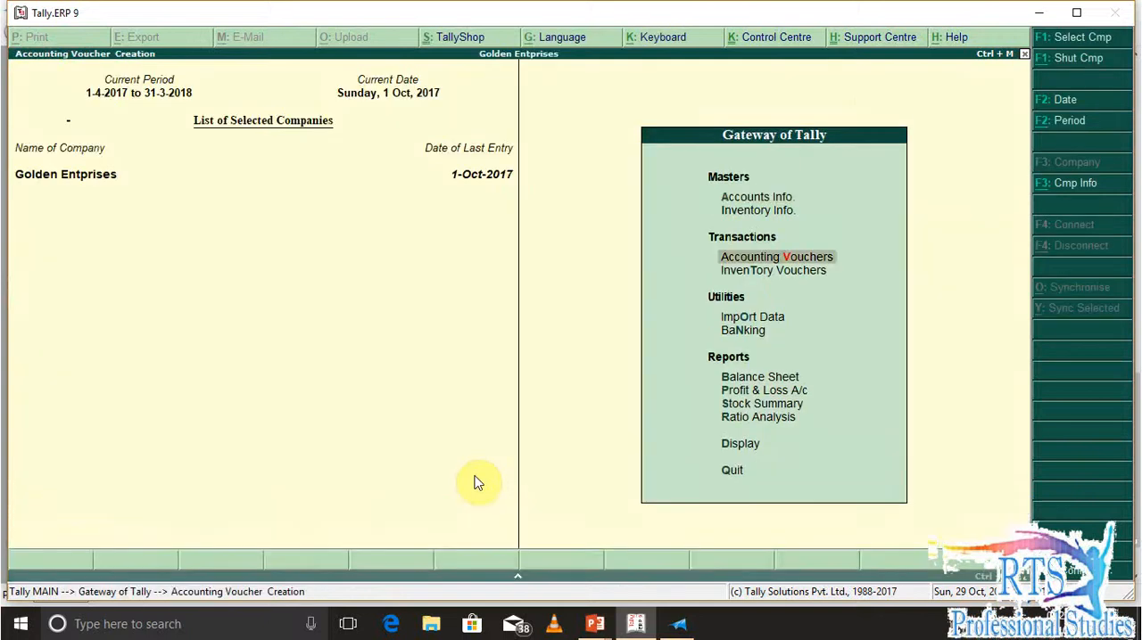
{"action": "key", "text": "alt+F7"}
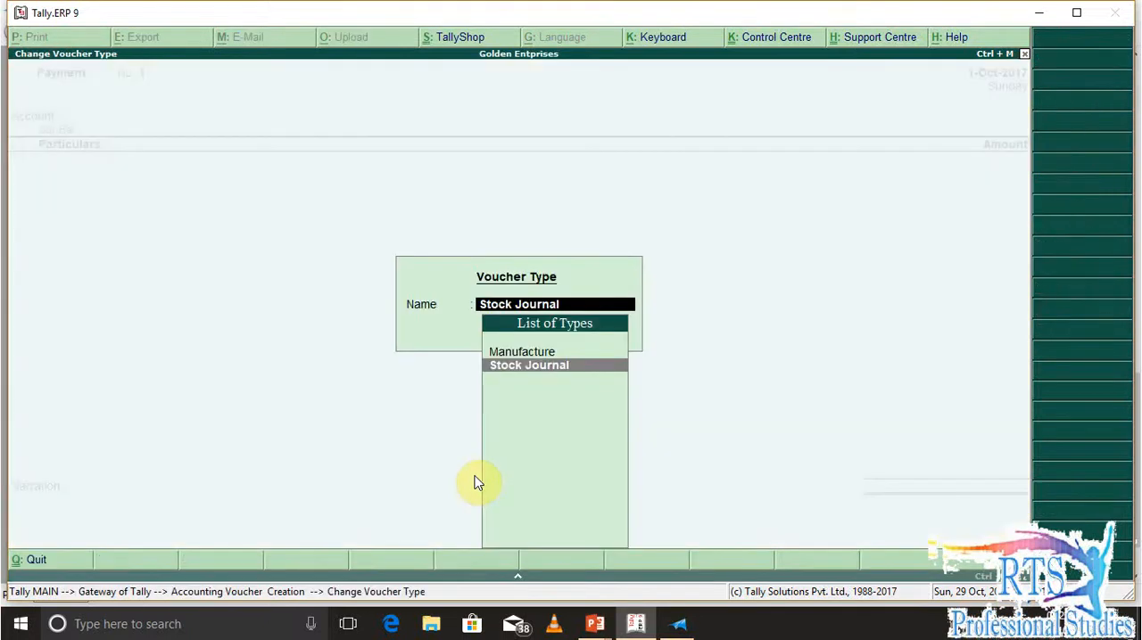
{"action": "key", "text": "Up"}
{"action": "key", "text": "Return"}
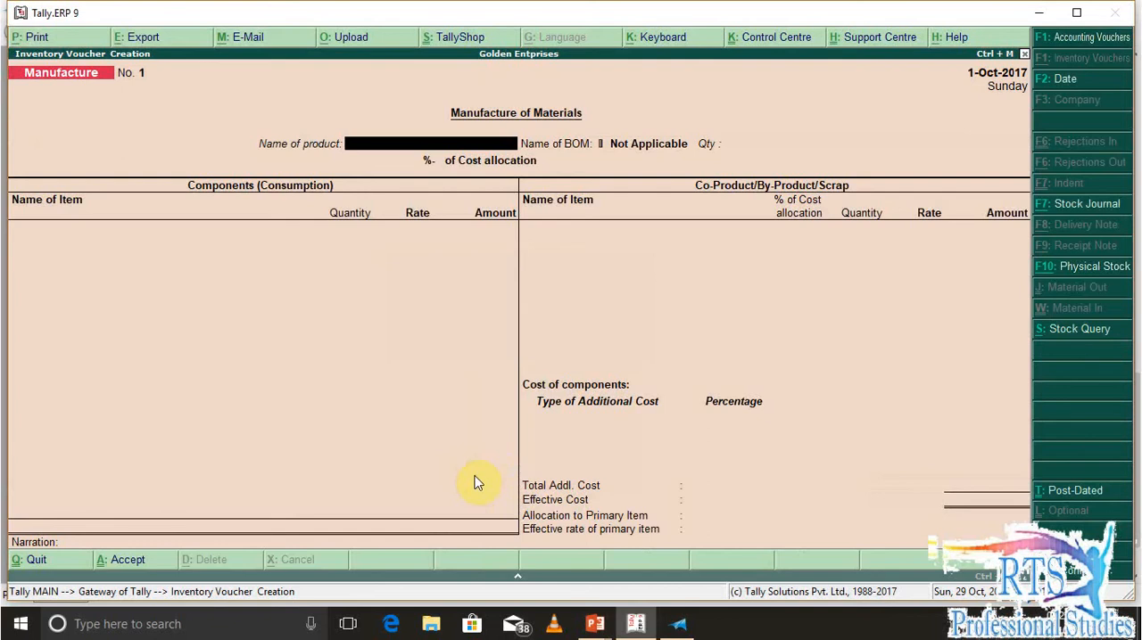
{"action": "type", "text": "5"}
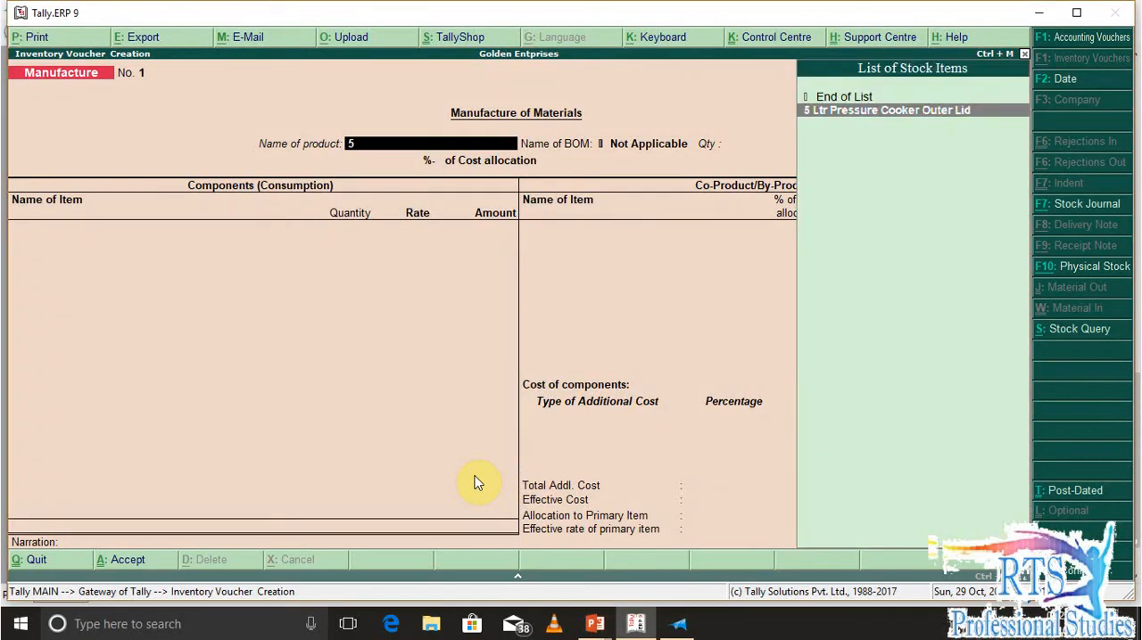
{"action": "key", "text": "Return"}
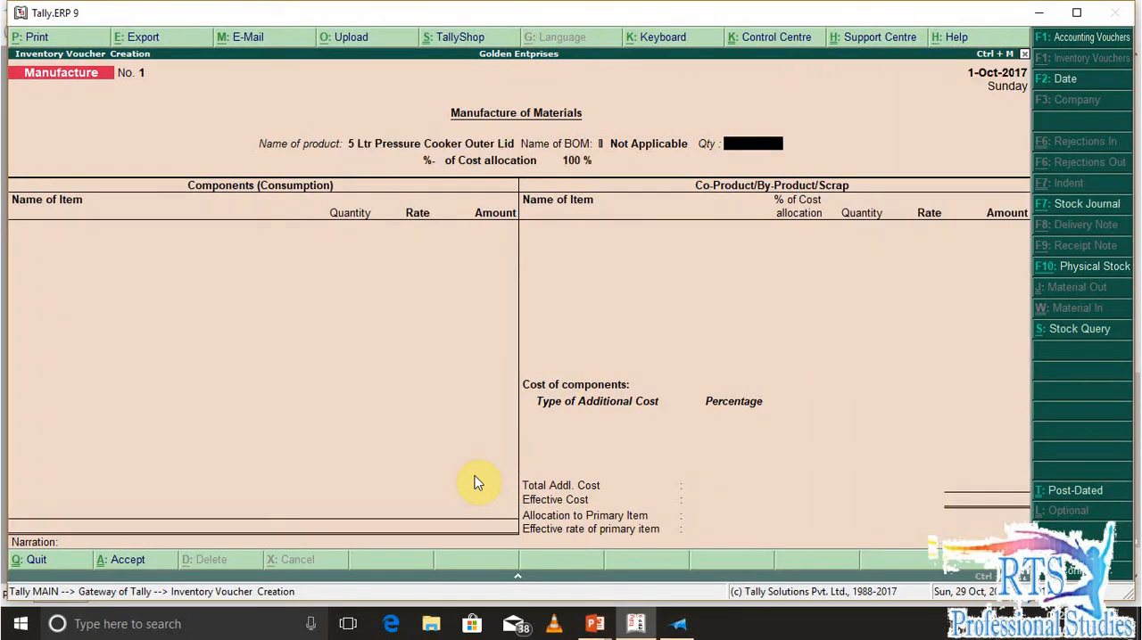
{"action": "type", "text": "100"}
{"action": "key", "text": "Return"}
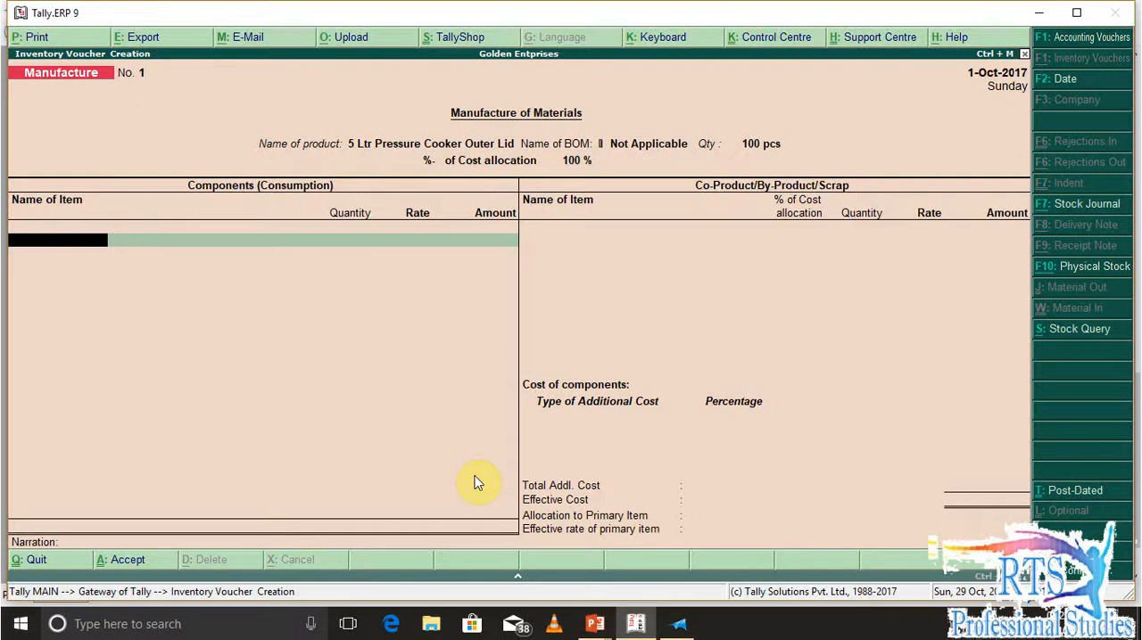
{"action": "key", "text": "Escape"}
{"action": "key", "text": "Escape"}
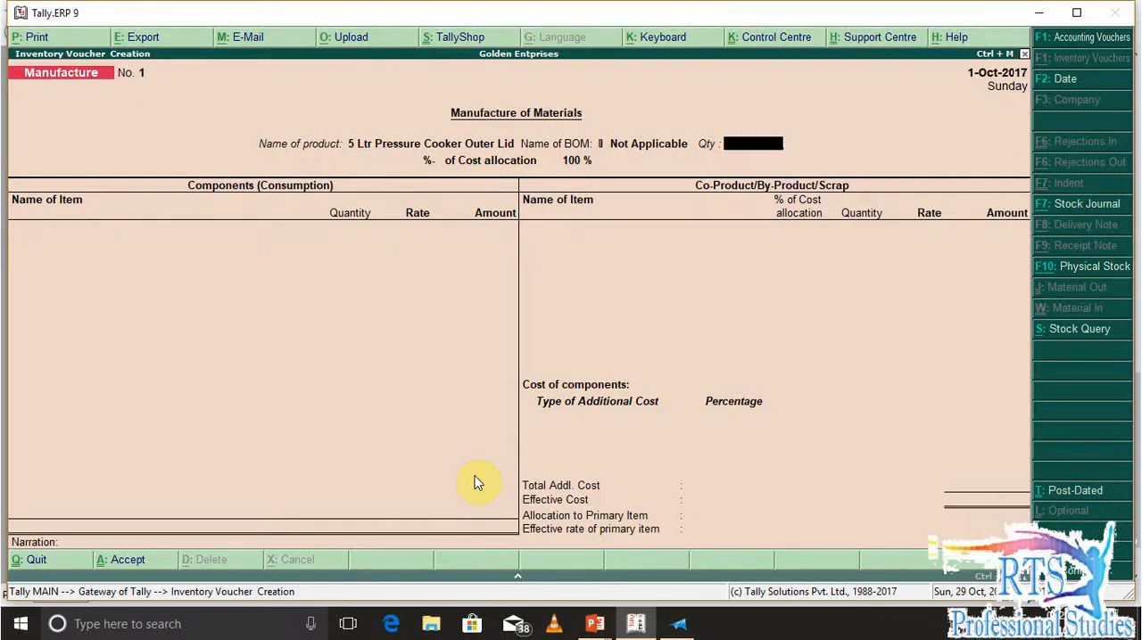
{"action": "key", "text": "Escape"}
{"action": "key", "text": "Return"}
{"action": "key", "text": "Escape"}
{"action": "key", "text": "Return"}
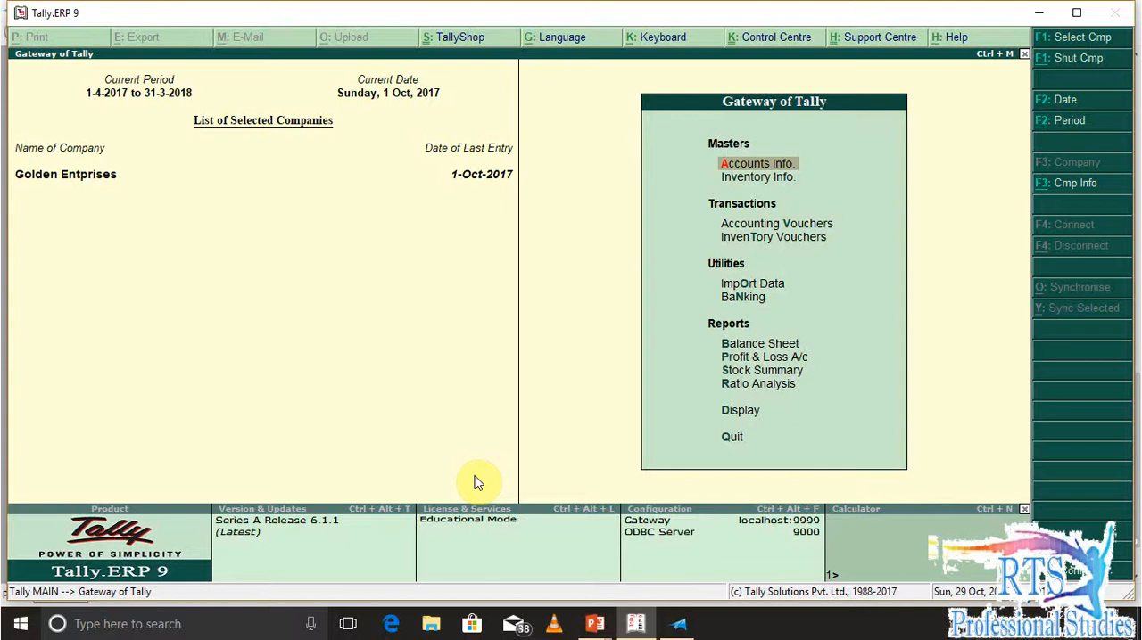
Open the stock item 5 Ltr Pressure Cooker Outer Lid for alteration and go to its component (BOM) setting
{"action": "key", "text": "i"}
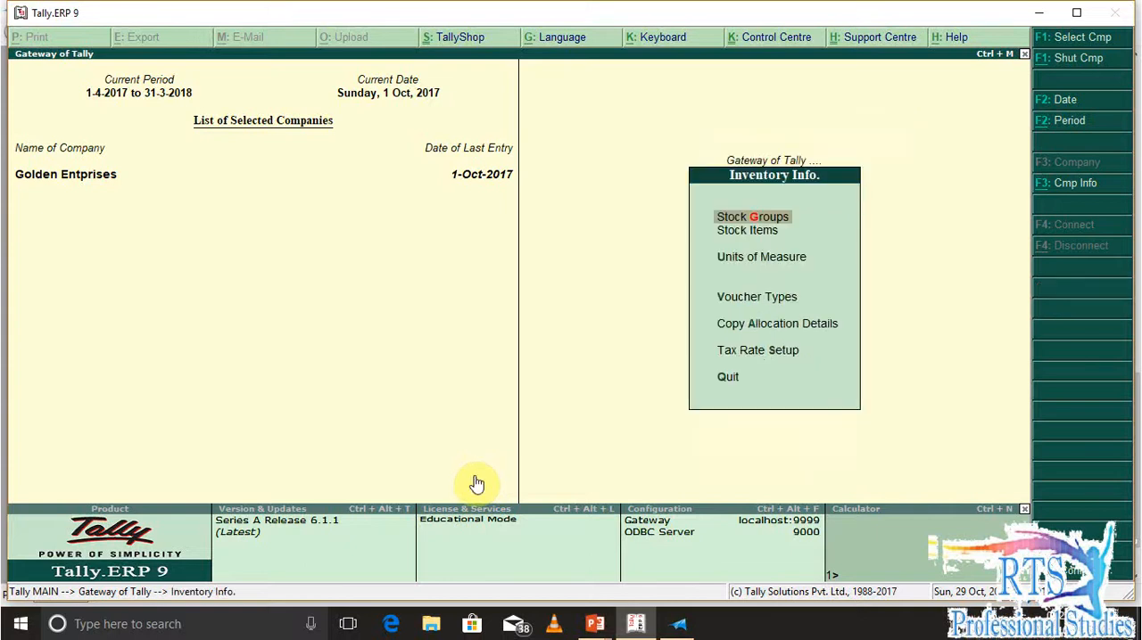
{"action": "key", "text": "i"}
{"action": "key", "text": "a"}
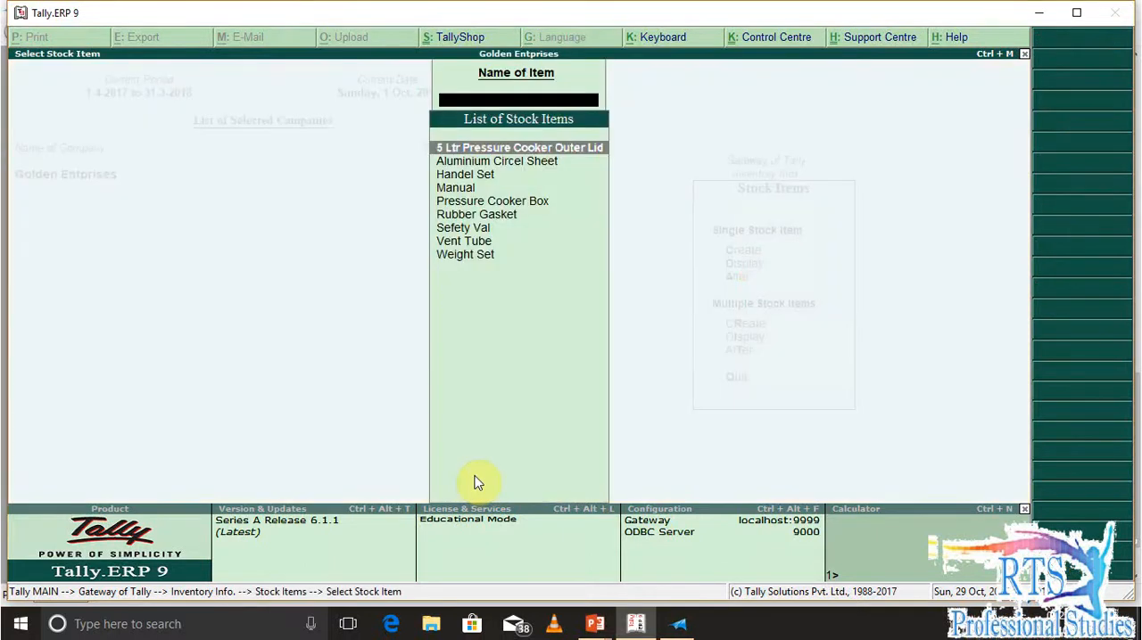
{"action": "key", "text": "Return"}
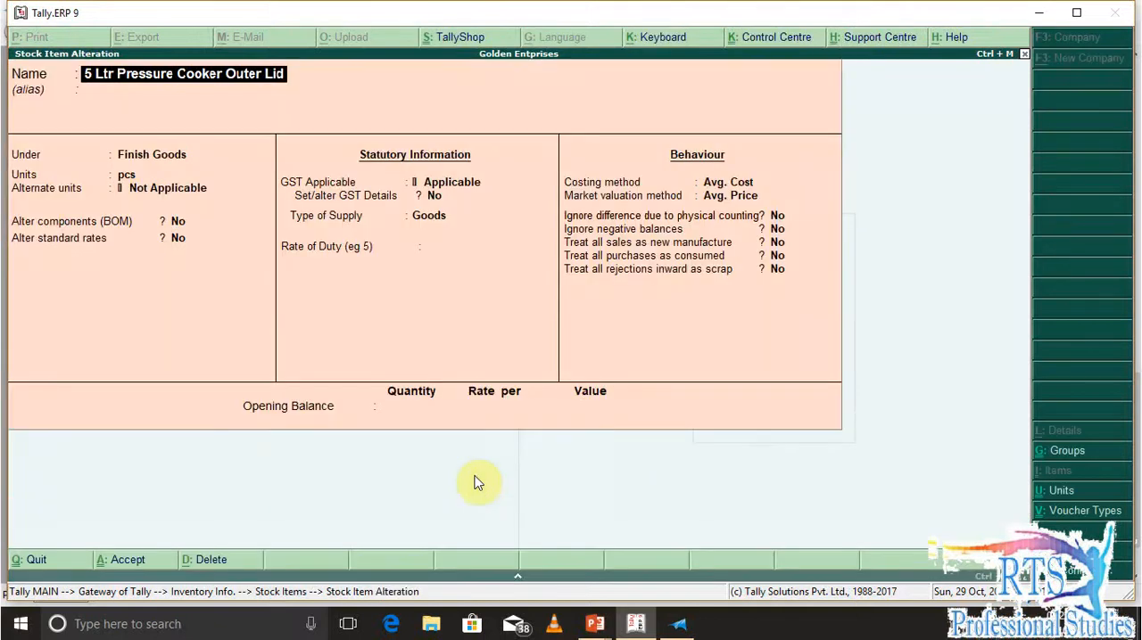
{"action": "key", "text": "Return"}
{"action": "key", "text": "Return"}
{"action": "key", "text": "Return"}
{"action": "key", "text": "Return"}
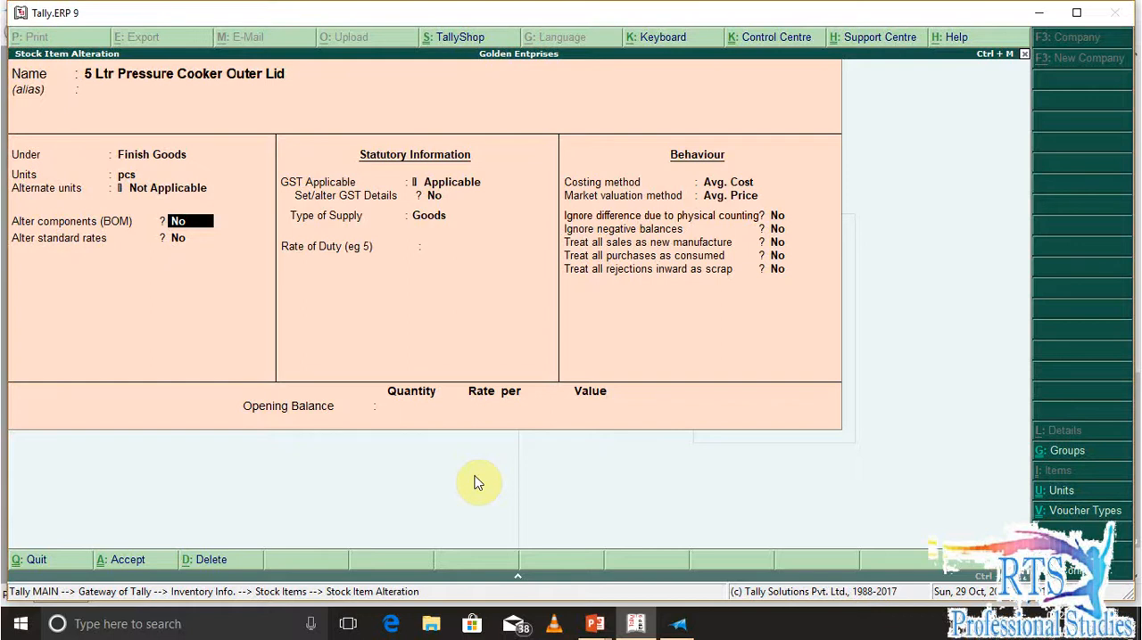
Review the stock item configuration, keeping component list details (Bill of Materials) enabled
{"action": "key", "text": "F12"}
{"action": "key", "text": "Return"}
{"action": "key", "text": "Return"}
{"action": "key", "text": "Return"}
{"action": "key", "text": "Return"}
{"action": "key", "text": "Return"}
{"action": "key", "text": "Return"}
{"action": "key", "text": "Return"}
{"action": "key", "text": "Return"}
{"action": "key", "text": "Return"}
{"action": "key", "text": "Return"}
{"action": "key", "text": "Return"}
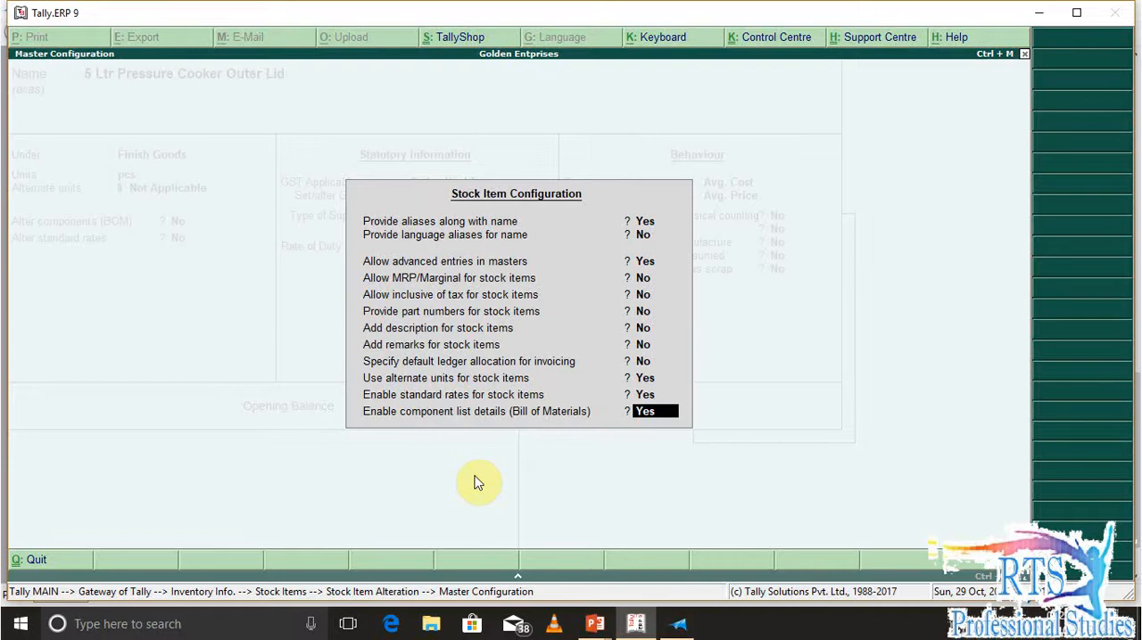
{"action": "key", "text": "Return"}
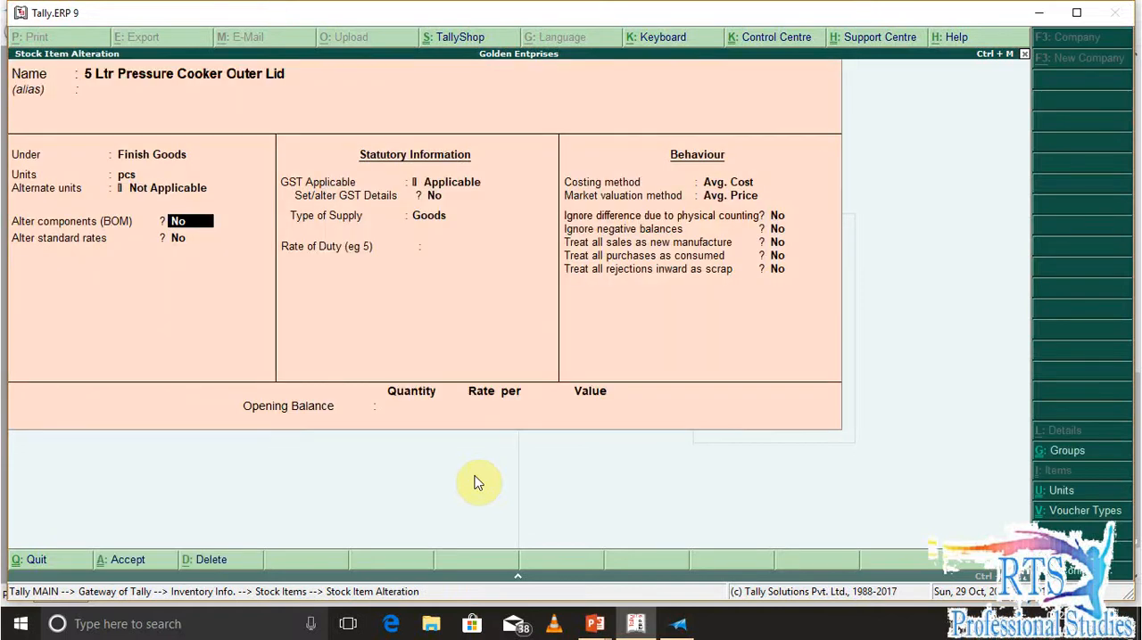
Enable component alteration and create a BOM named 5 Ltr Pressure Cooker Outer Lid with 1 pcs as the unit of manufacture
{"action": "key", "text": "y"}
{"action": "key", "text": "Return"}
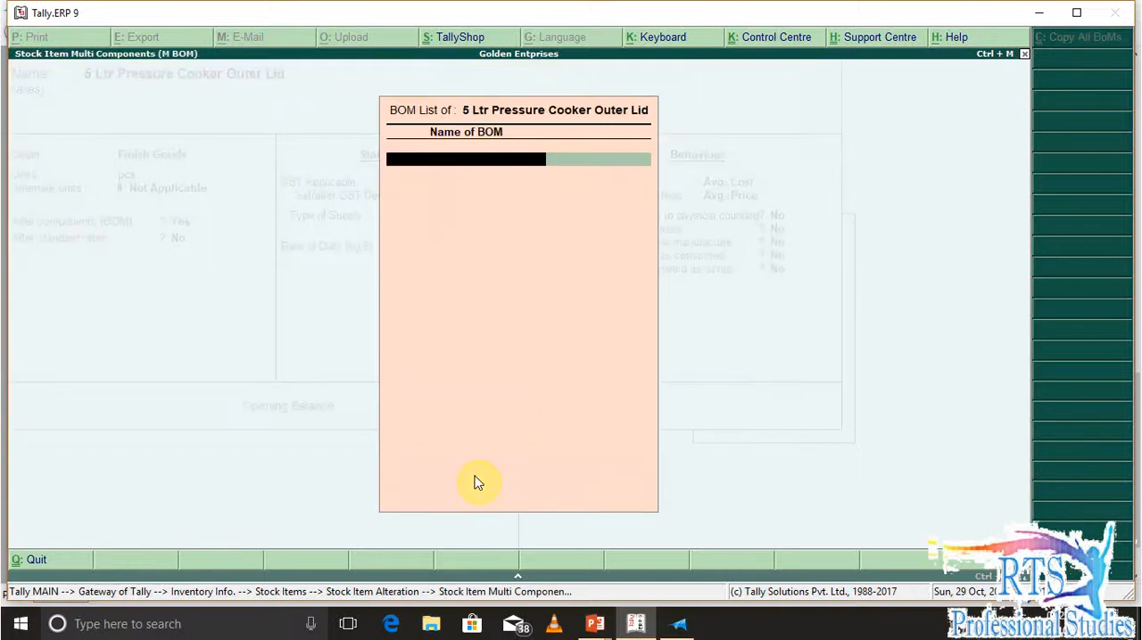
{"action": "type", "text": "5 Ltr Pressure Cooker Outer Lid"}
{"action": "key", "text": "Return"}
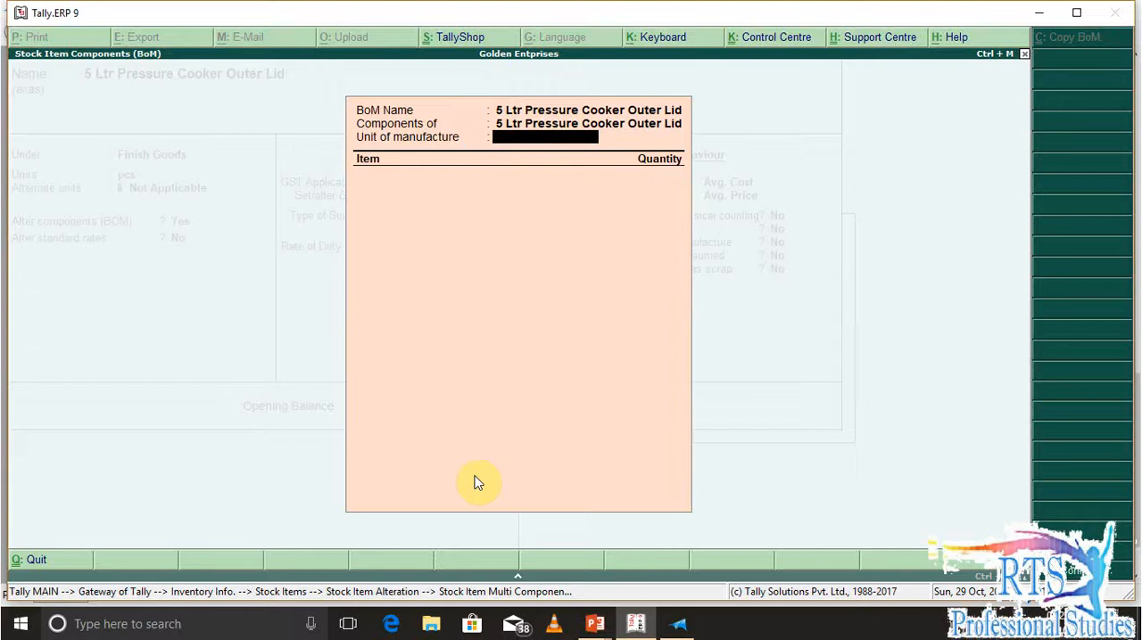
{"action": "key", "text": "Return"}
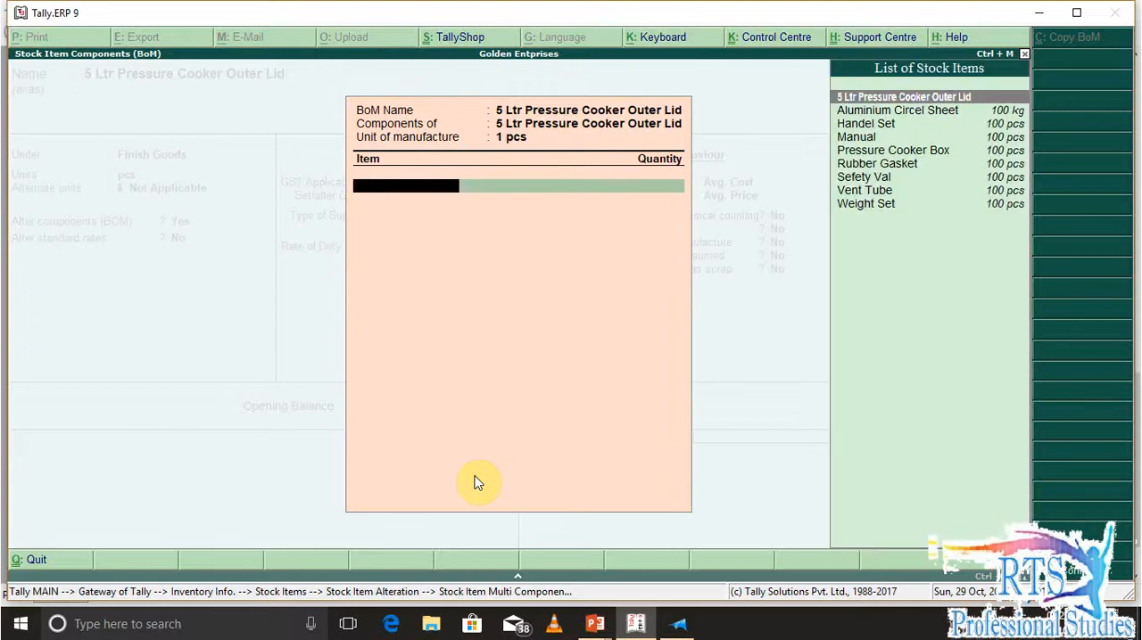
Add Aluminium Circel Sheet to the BOM with a quantity of 1 kg
{"action": "type", "text": "Sh"}
{"action": "key", "text": "Return"}
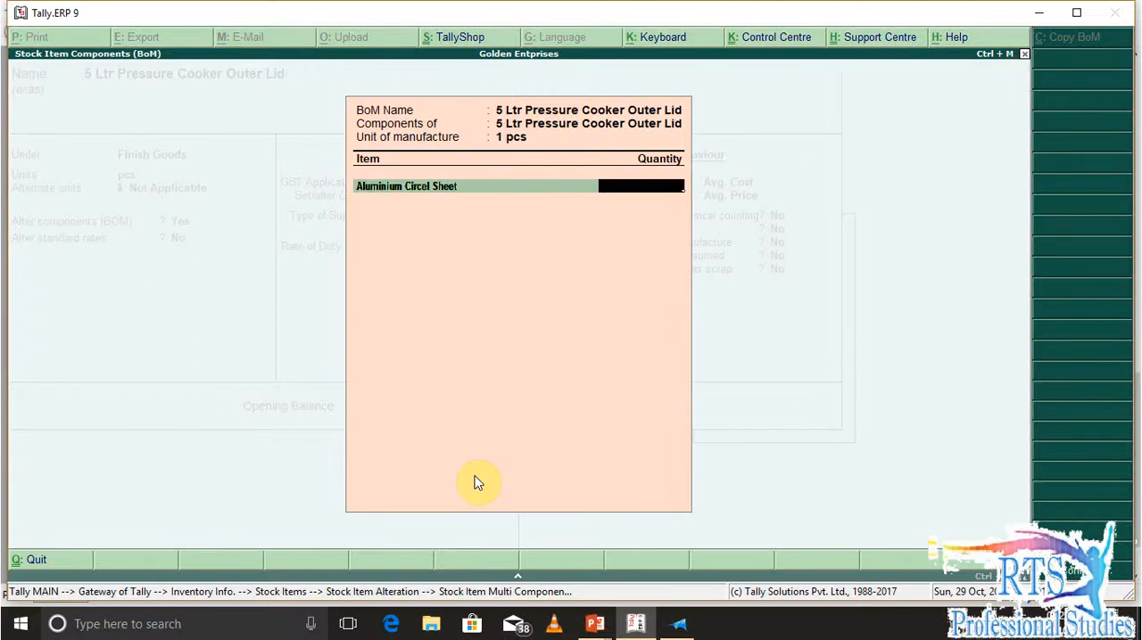
{"action": "type", "text": ".9"}
{"action": "key", "text": "BackSpace"}
{"action": "type", "text": "80"}
{"action": "key", "text": "Return"}
{"action": "key", "text": "BackSpace"}
{"action": "key", "text": "Return"}
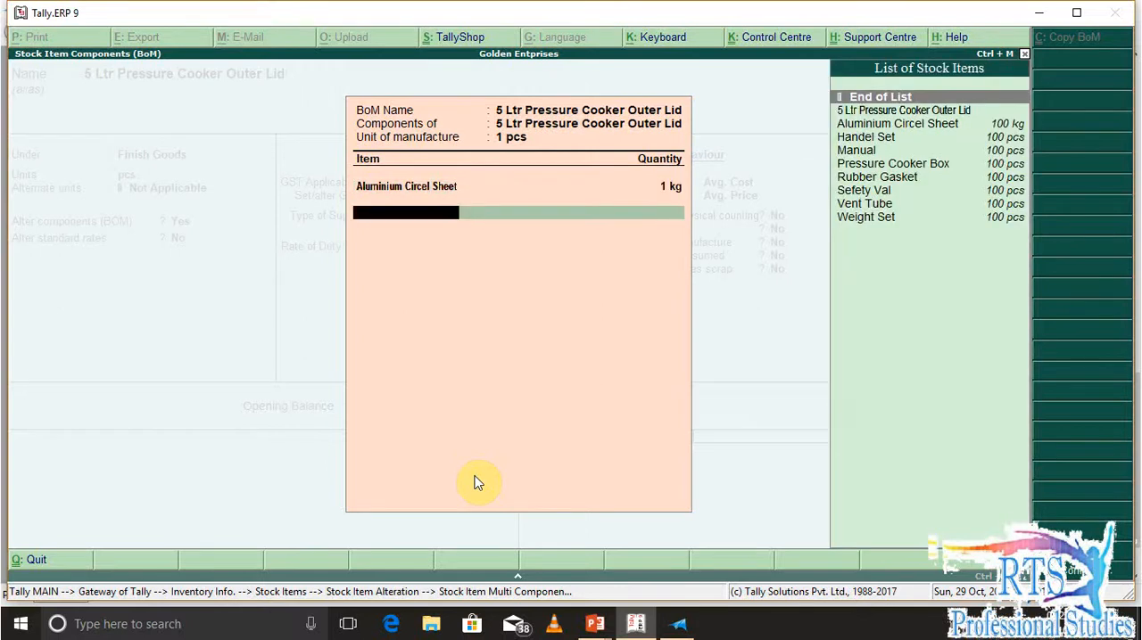
Add Handel Set and Manual to the BOM, 1 pcs each
{"action": "type", "text": "Ha"}
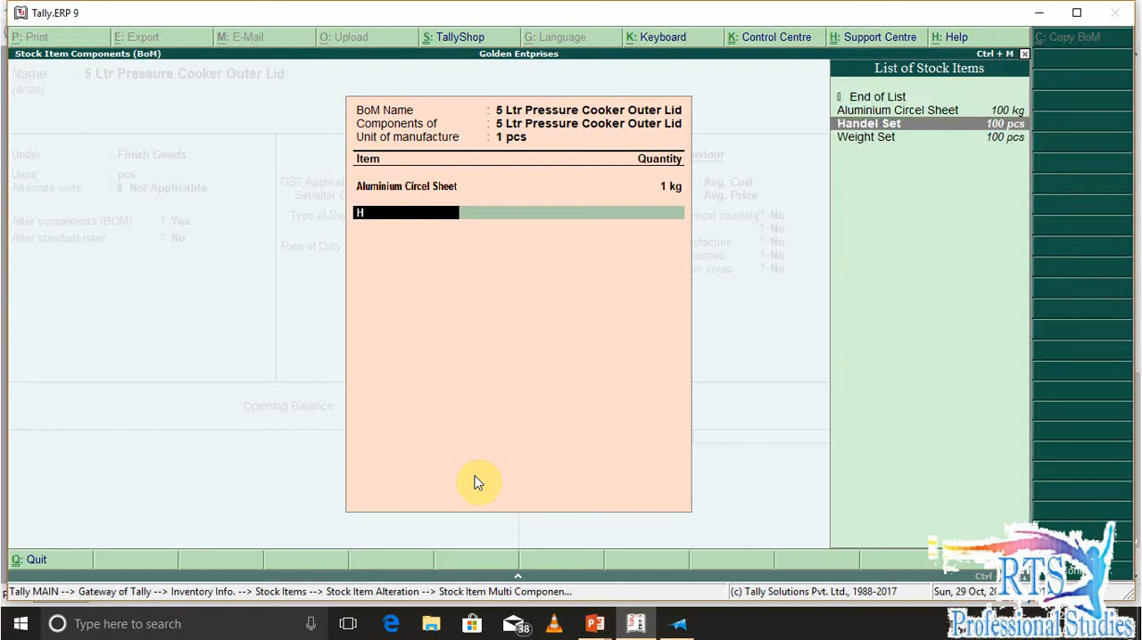
{"action": "key", "text": "Return"}
{"action": "type", "text": "1"}
{"action": "key", "text": "Return"}
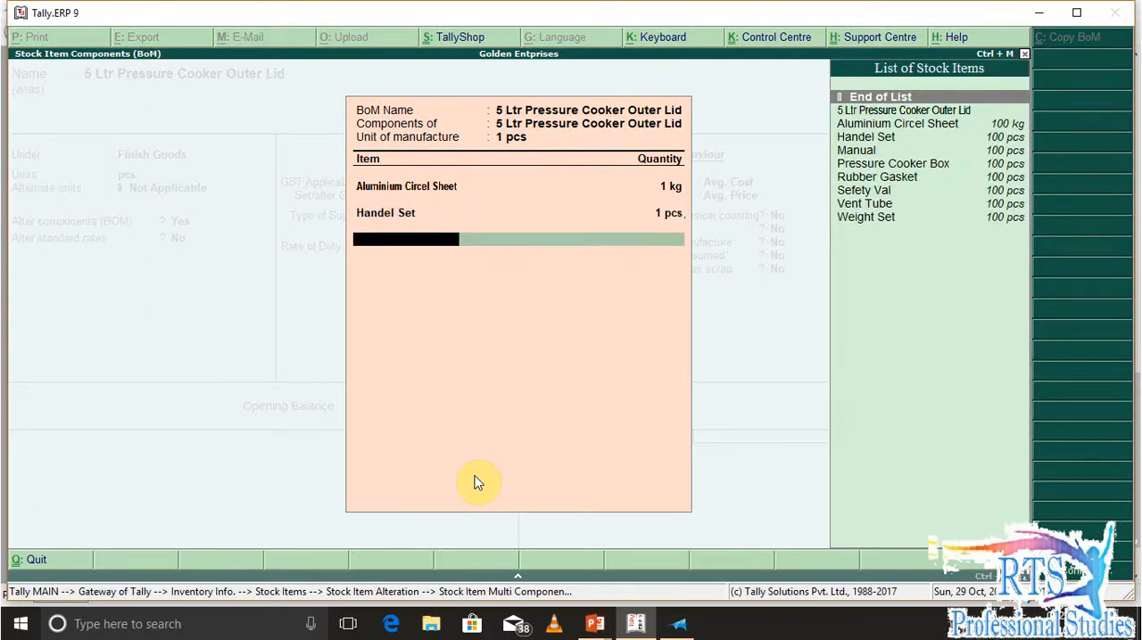
{"action": "type", "text": "M"}
{"action": "key", "text": "Return"}
{"action": "type", "text": "1"}
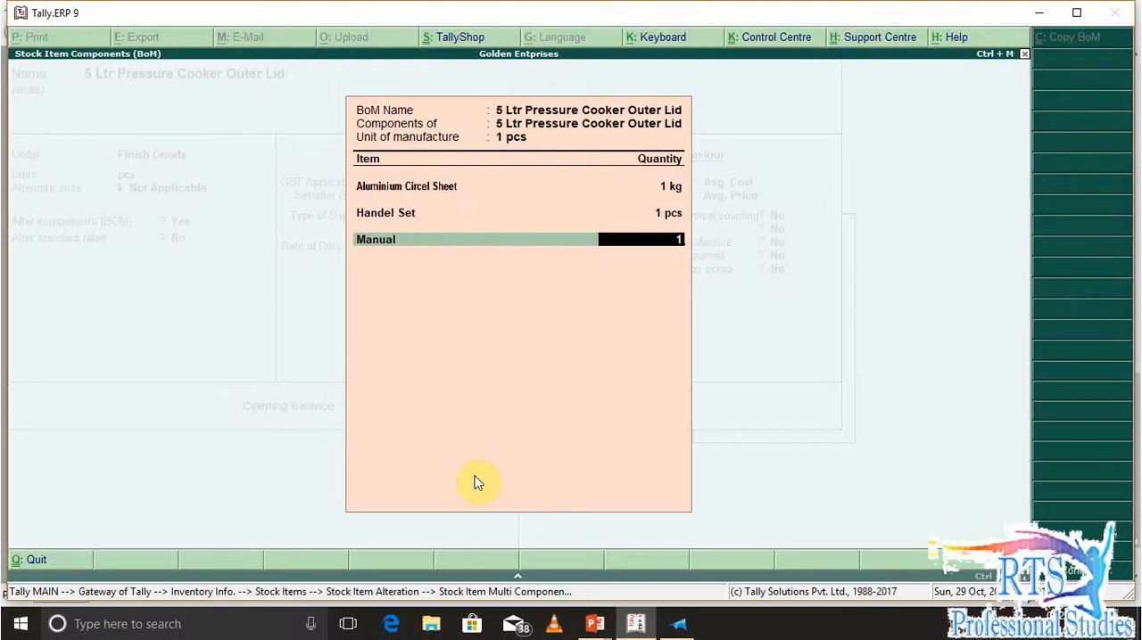
{"action": "key", "text": "Return"}
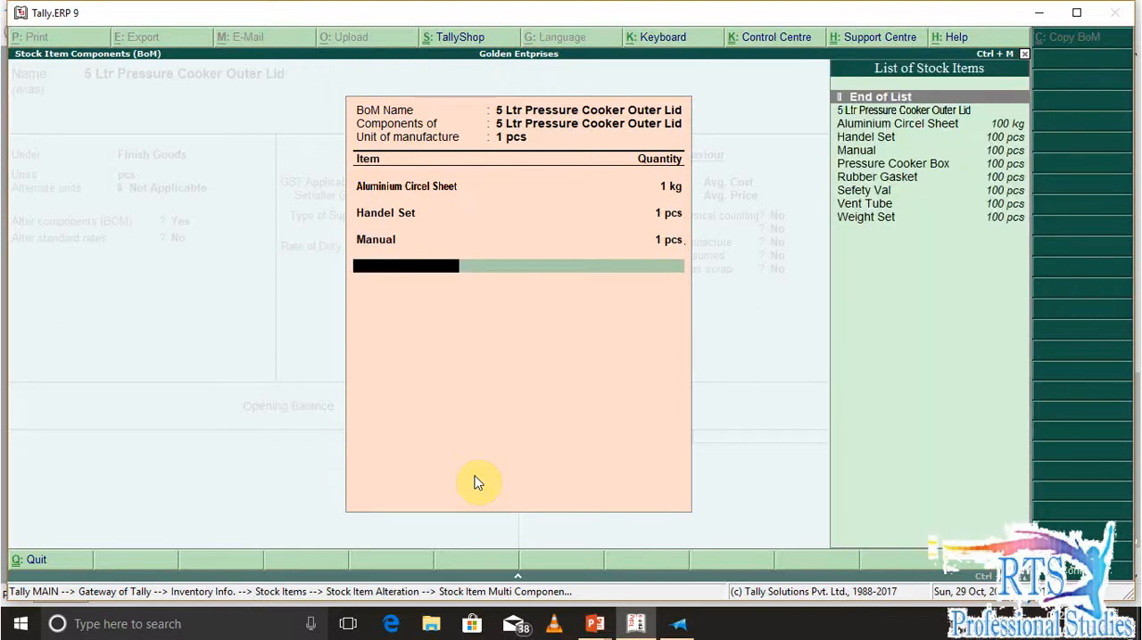
Add Rubber Gasket to the BOM with a quantity of 1 pcs
{"action": "key", "text": "Down"}
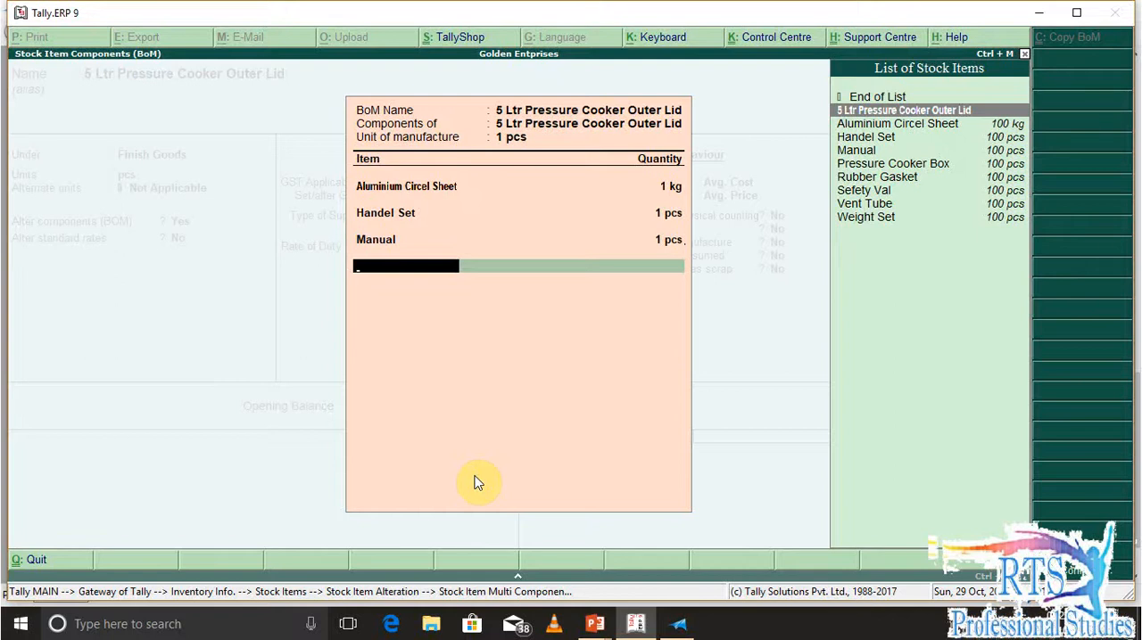
{"action": "key", "text": "Down"}
{"action": "key", "text": "Down"}
{"action": "key", "text": "Down"}
{"action": "key", "text": "Down"}
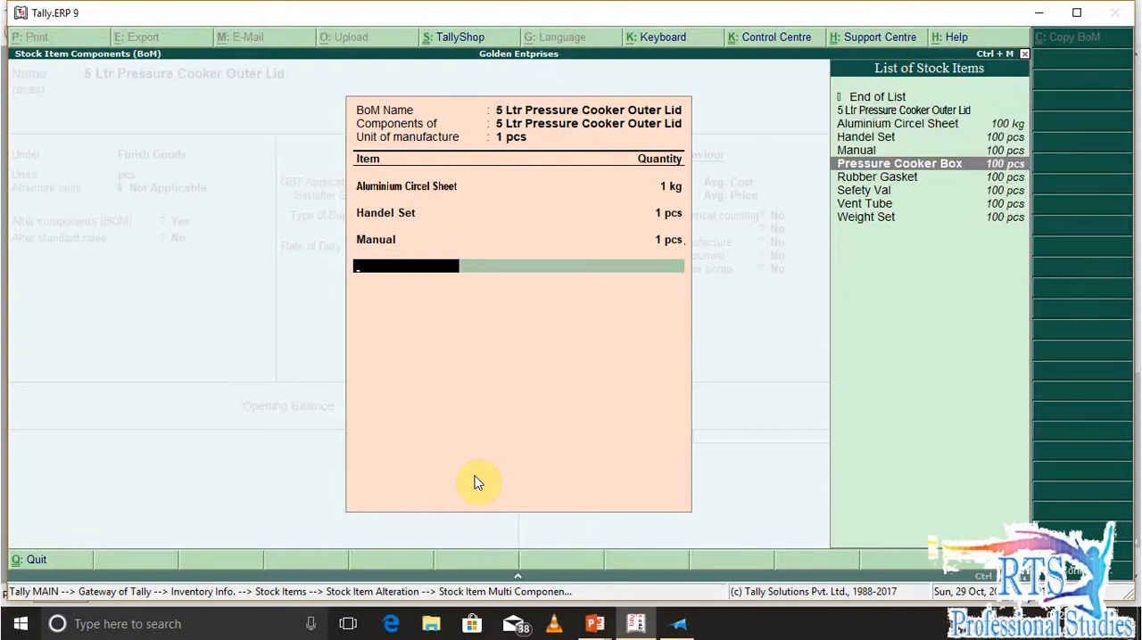
{"action": "key", "text": "Down"}
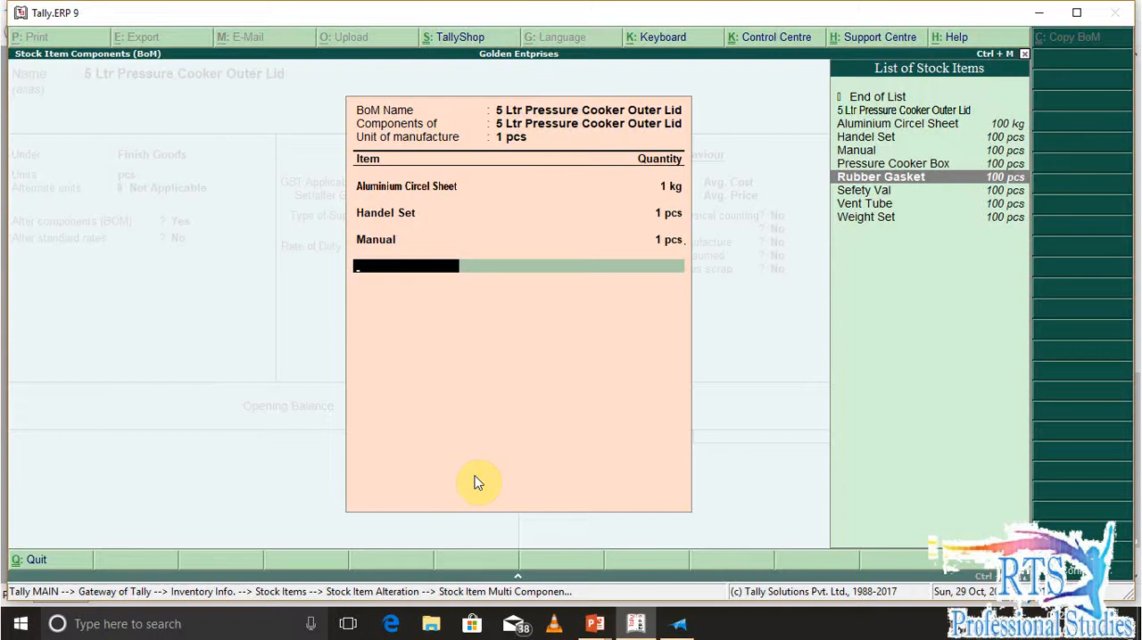
{"action": "key", "text": "Return"}
{"action": "type", "text": "1"}
{"action": "key", "text": "Return"}
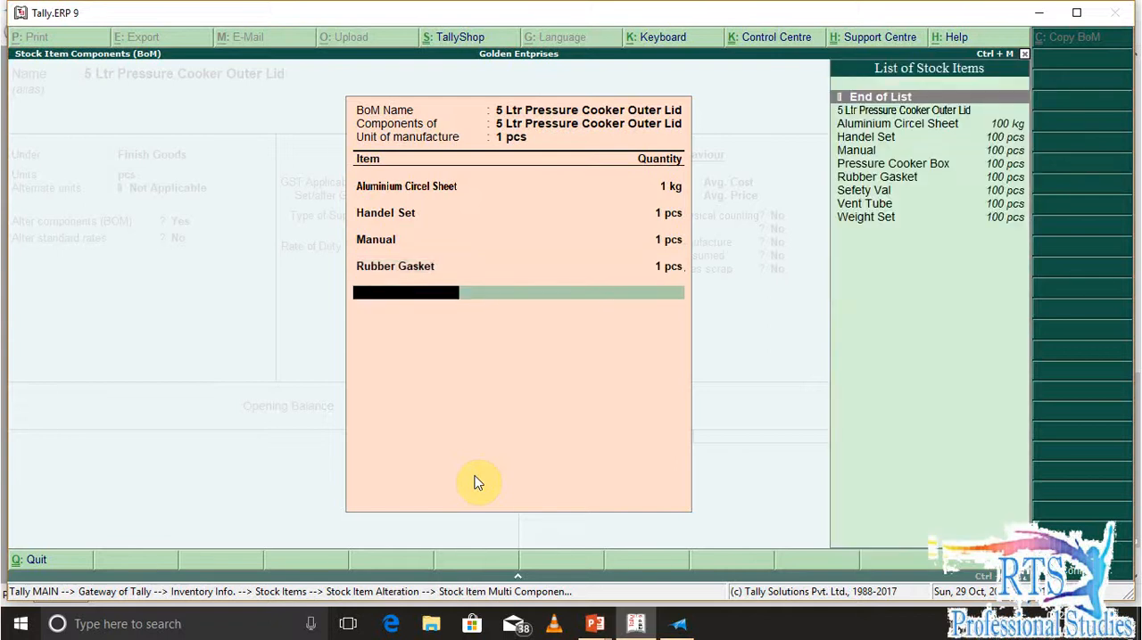
Add Sefety Val and Vent Tube to the BOM, 1 pcs each
{"action": "key", "text": "Down"}
{"action": "key", "text": "Down"}
{"action": "key", "text": "Down"}
{"action": "key", "text": "Down"}
{"action": "key", "text": "Down"}
{"action": "key", "text": "Down"}
{"action": "key", "text": "Down"}
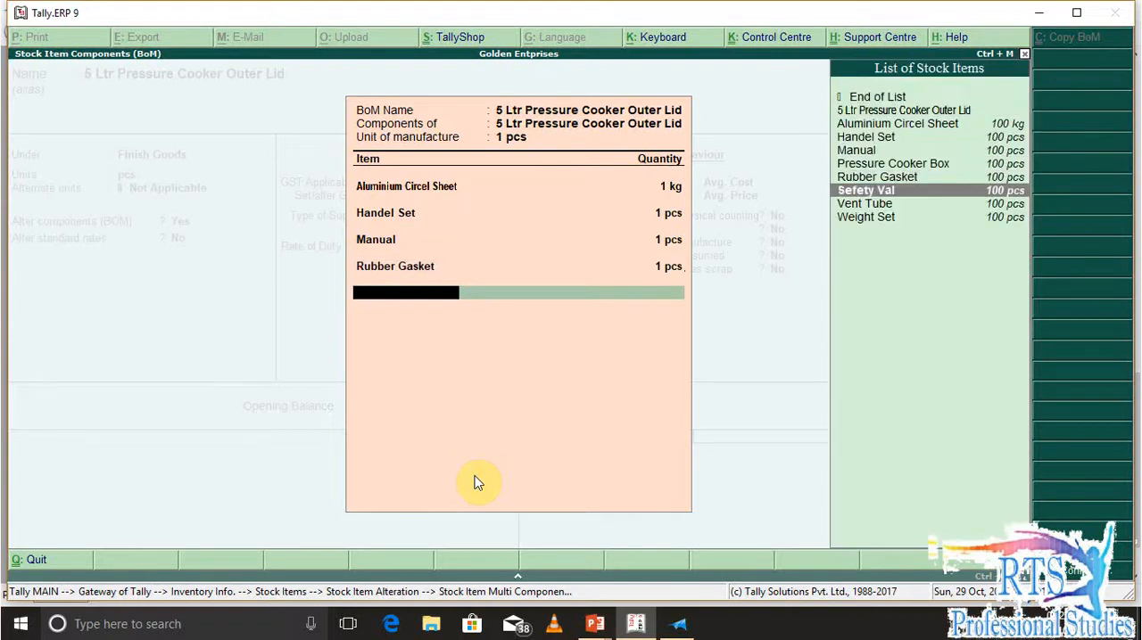
{"action": "key", "text": "Return"}
{"action": "type", "text": "1 pcs"}
{"action": "key", "text": "Return"}
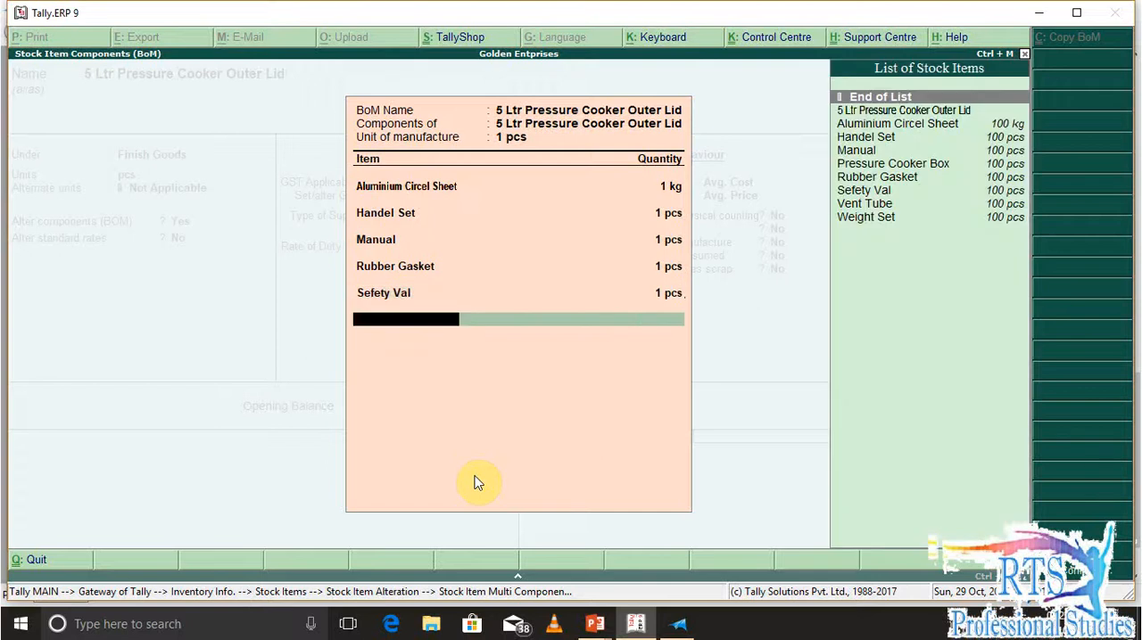
{"action": "key", "text": "Down"}
{"action": "key", "text": "Down"}
{"action": "key", "text": "Down"}
{"action": "key", "text": "Down"}
{"action": "key", "text": "Down"}
{"action": "key", "text": "Down"}
{"action": "key", "text": "Down"}
{"action": "key", "text": "Down"}
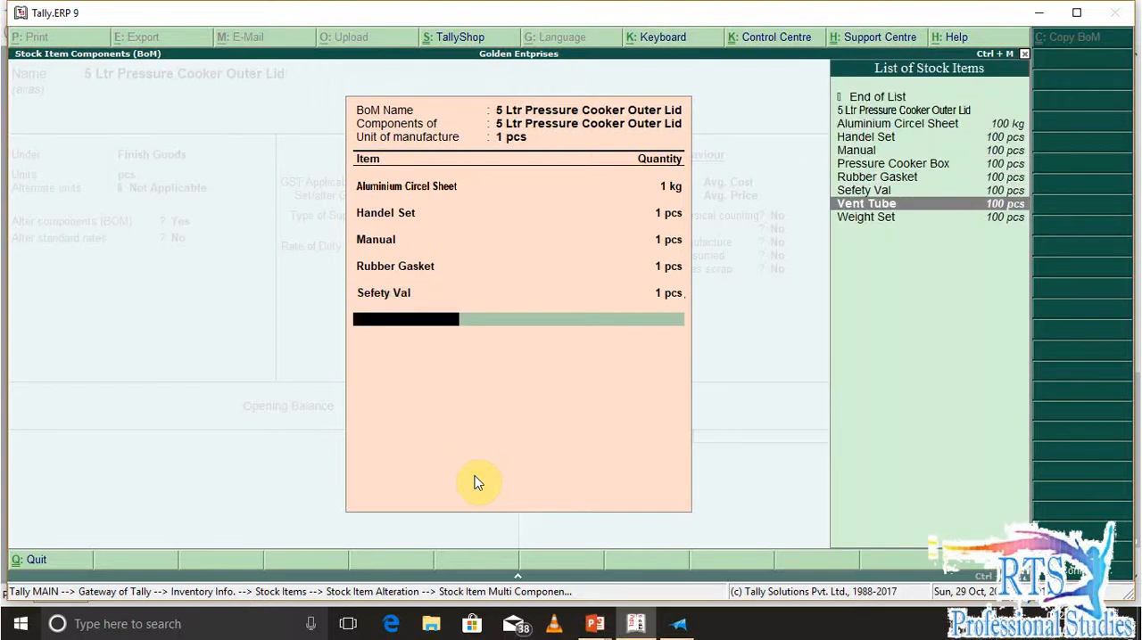
{"action": "key", "text": "Return"}
{"action": "type", "text": "1"}
{"action": "key", "text": "Return"}
Add Weight Set and Pressure Cooker Box to the BOM, 1 pcs each
{"action": "key", "text": "Down"}
{"action": "key", "text": "Down"}
{"action": "key", "text": "Down"}
{"action": "key", "text": "Down"}
{"action": "key", "text": "Down"}
{"action": "key", "text": "Down"}
{"action": "key", "text": "Down"}
{"action": "key", "text": "Down"}
{"action": "key", "text": "Down"}
{"action": "key", "text": "Return"}
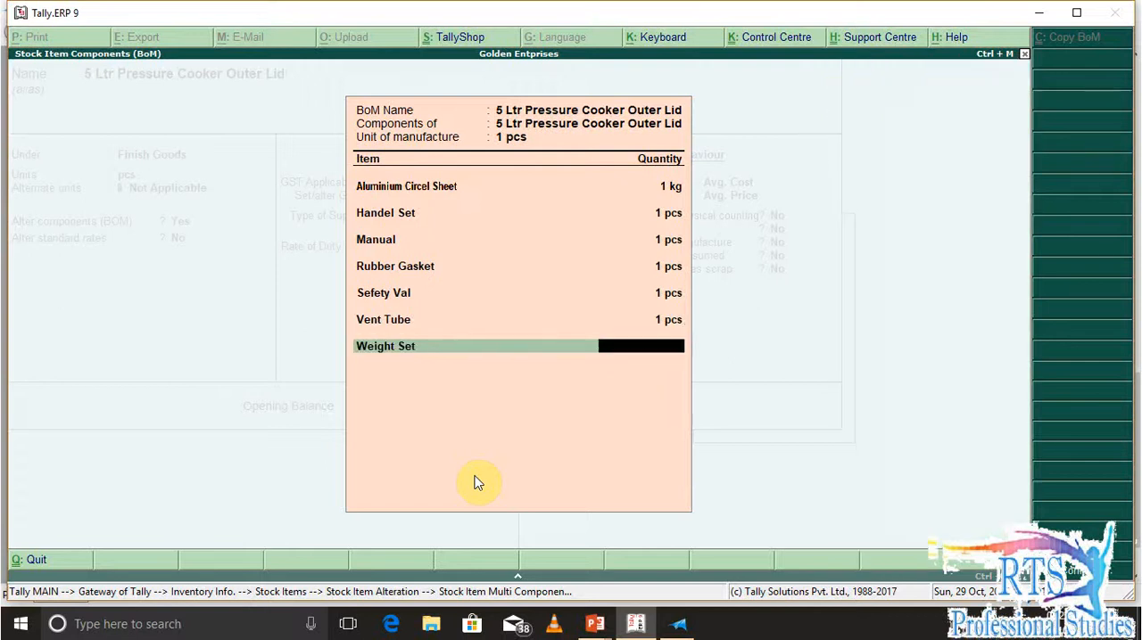
{"action": "type", "text": "1"}
{"action": "key", "text": "Return"}
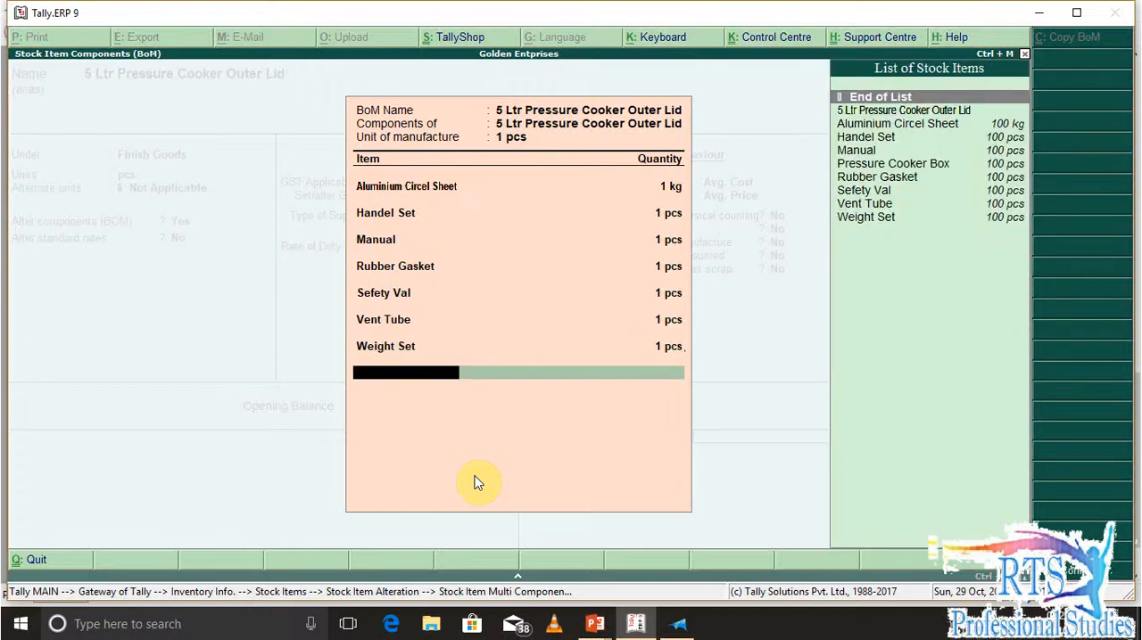
{"action": "type", "text": "Pressure Cooker Box"}
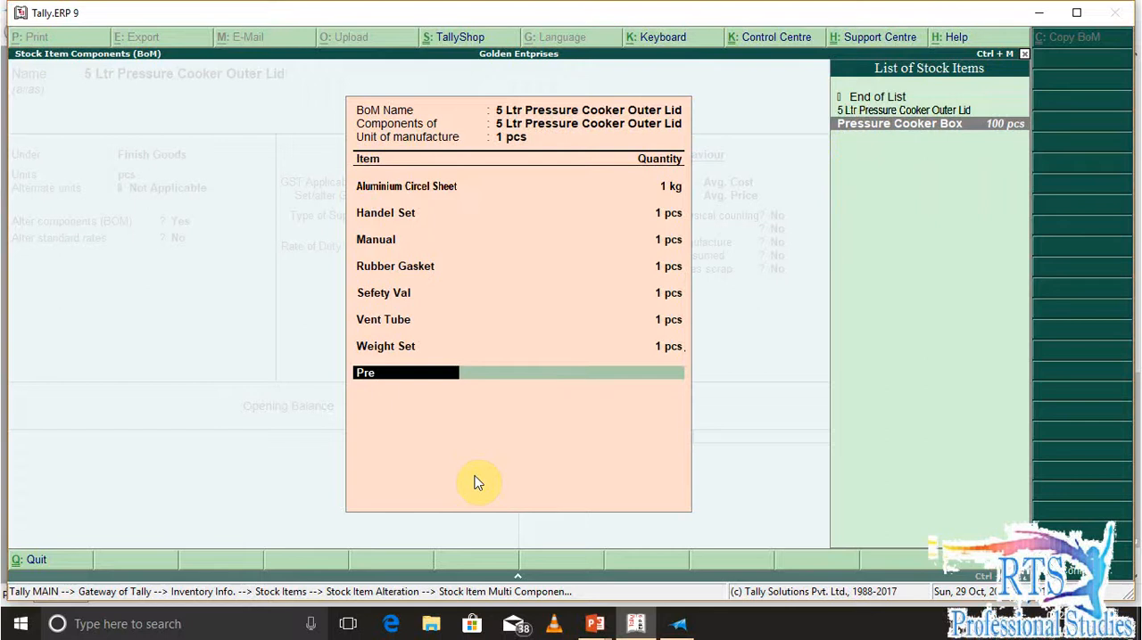
{"action": "key", "text": "Return"}
{"action": "type", "text": "1 pcs"}
{"action": "key", "text": "Return"}
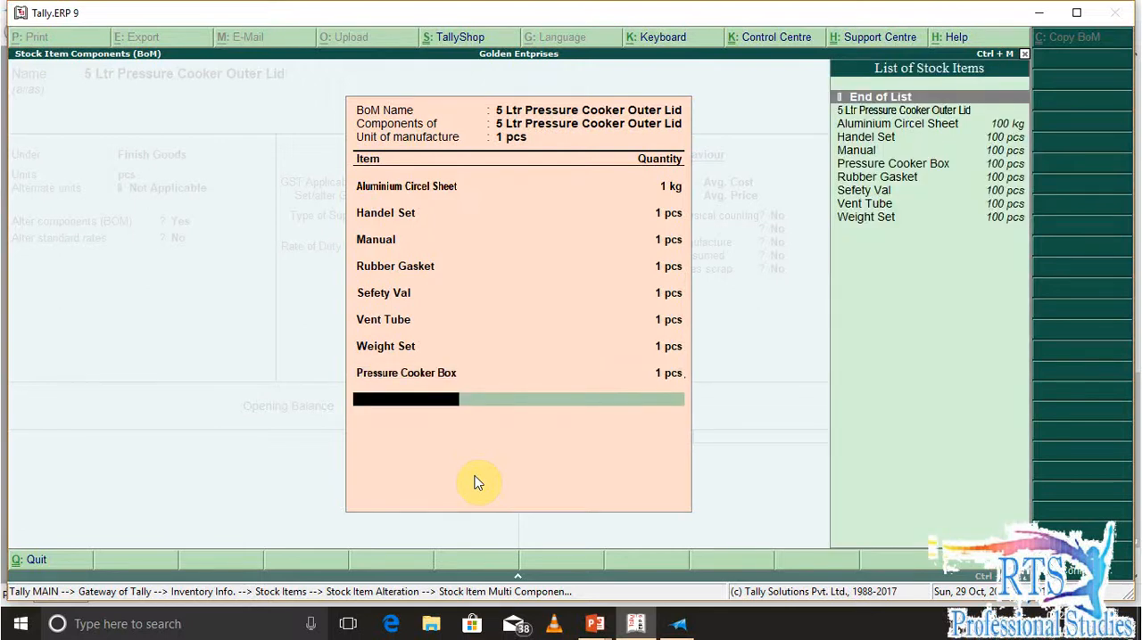
Finish the BOM list, save the stock item with its remaining defaults and return to the Gateway of Tally
{"action": "key", "text": "Return"}
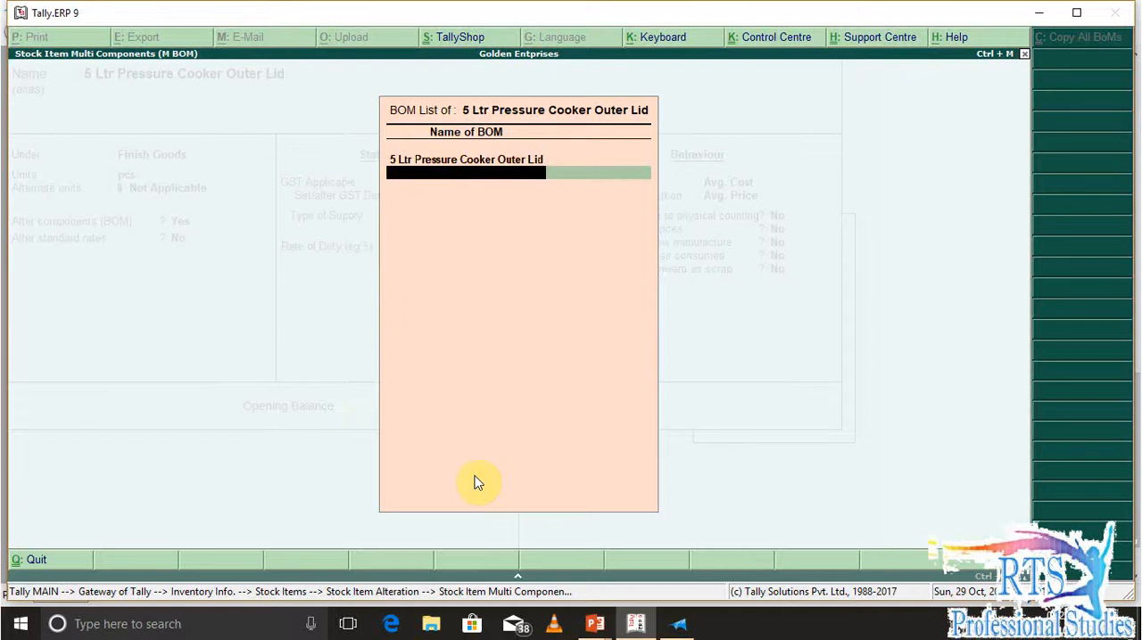
{"action": "key", "text": "Return"}
{"action": "key", "text": "Return"}
{"action": "key", "text": "Return"}
{"action": "key", "text": "Return"}
{"action": "key", "text": "Return"}
{"action": "key", "text": "Return"}
{"action": "key", "text": "Return"}
{"action": "key", "text": "Return"}
{"action": "key", "text": "Return"}
{"action": "key", "text": "Return"}
{"action": "key", "text": "Return"}
{"action": "key", "text": "Return"}
{"action": "key", "text": "Return"}
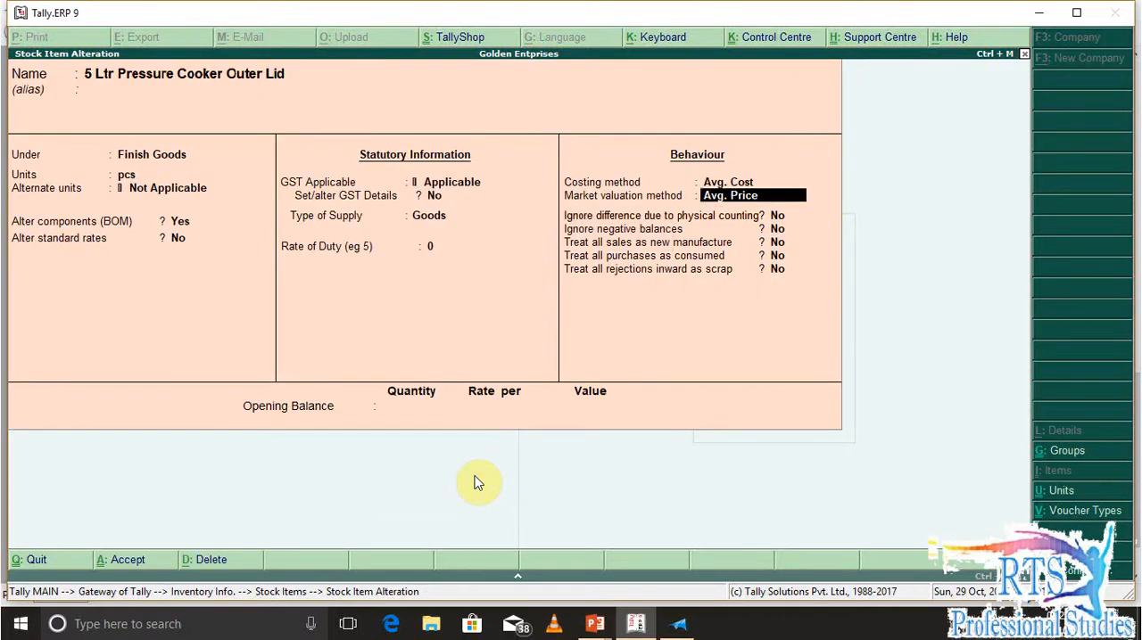
{"action": "key", "text": "Return"}
{"action": "key", "text": "Return"}
{"action": "key", "text": "Escape"}
{"action": "key", "text": "Escape"}
{"action": "key", "text": "Escape"}
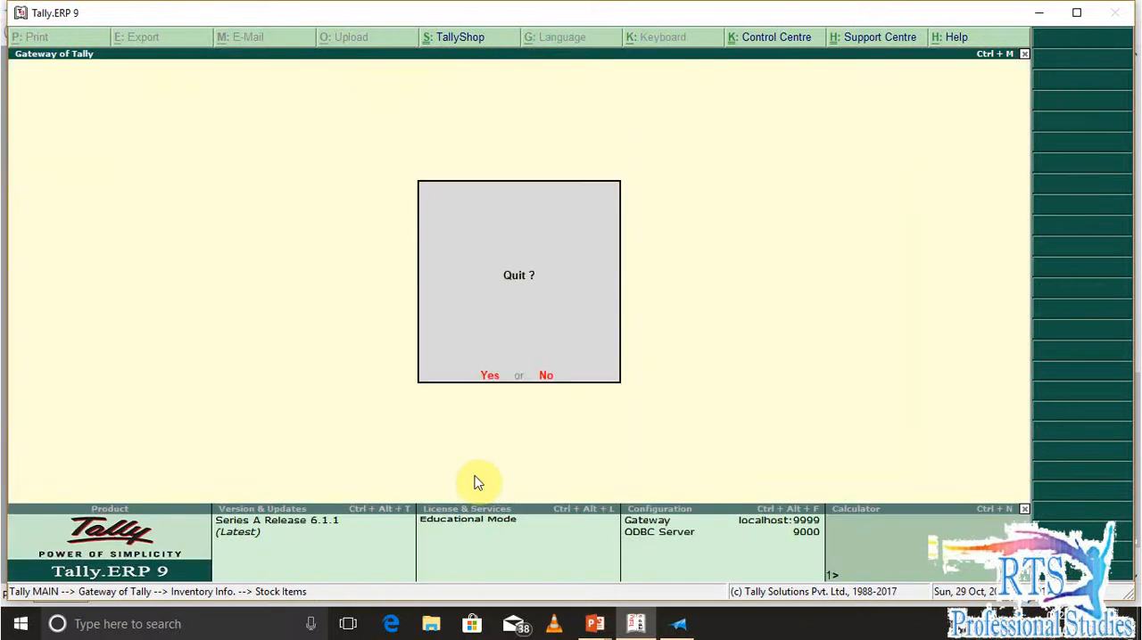
{"action": "key", "text": "Escape"}
Open a new Manufacture voucher for 5 Ltr Pressure Cooker Outer Lid using the BOM of the same name
{"action": "key", "text": "v"}
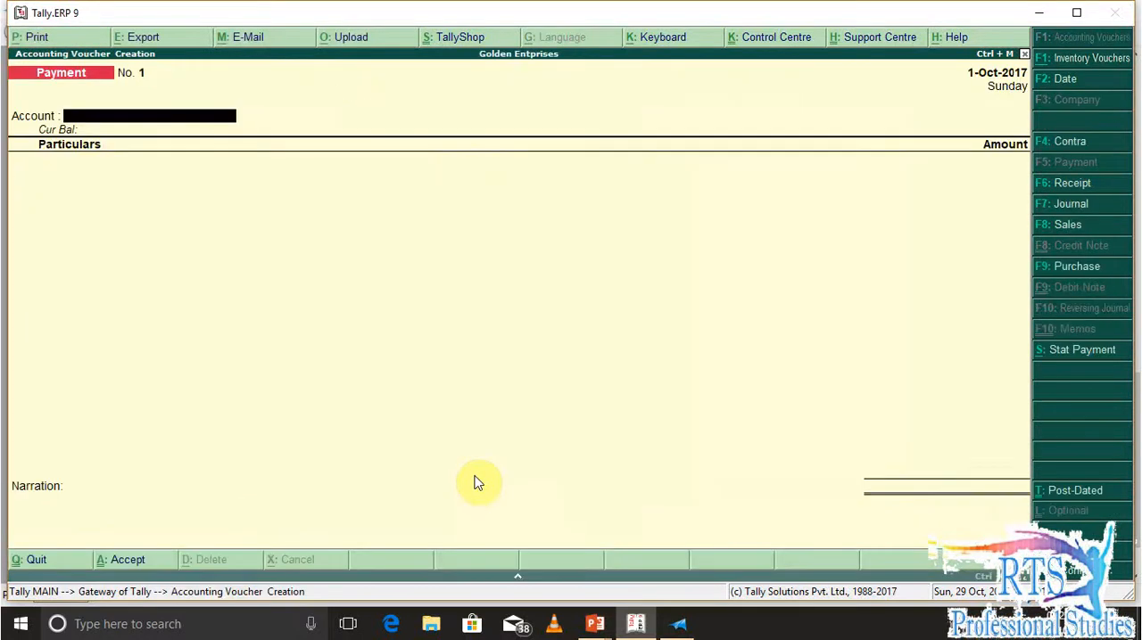
{"action": "key", "text": "alt+F7"}
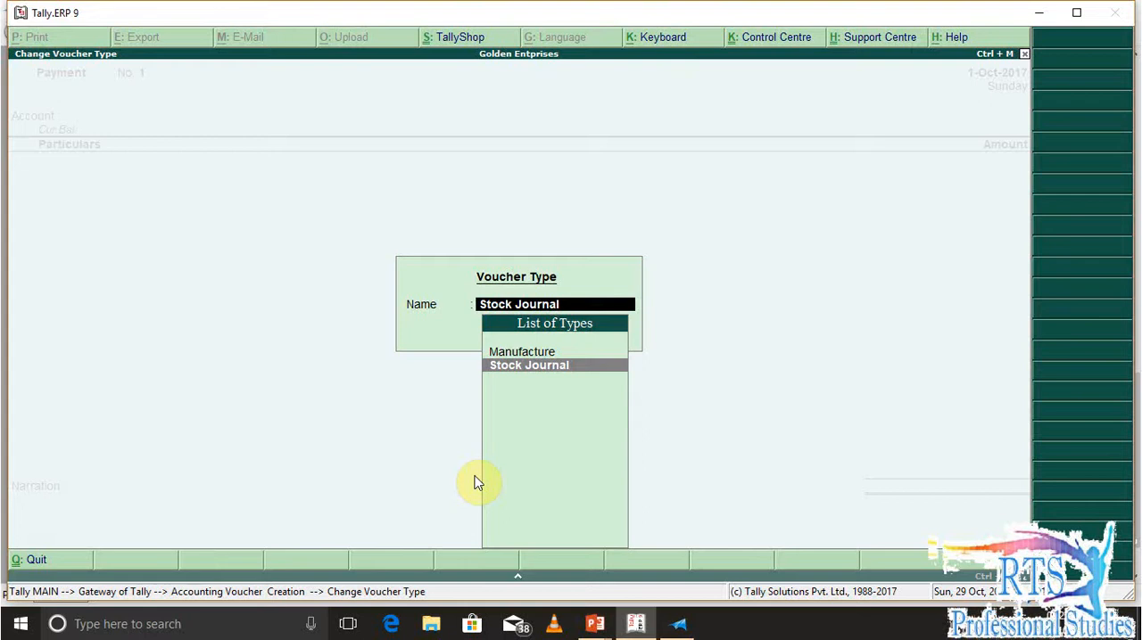
{"action": "key", "text": "Up"}
{"action": "key", "text": "Return"}
{"action": "key", "text": "BackSpace"}
{"action": "key", "text": "Down"}
{"action": "key", "text": "Return"}
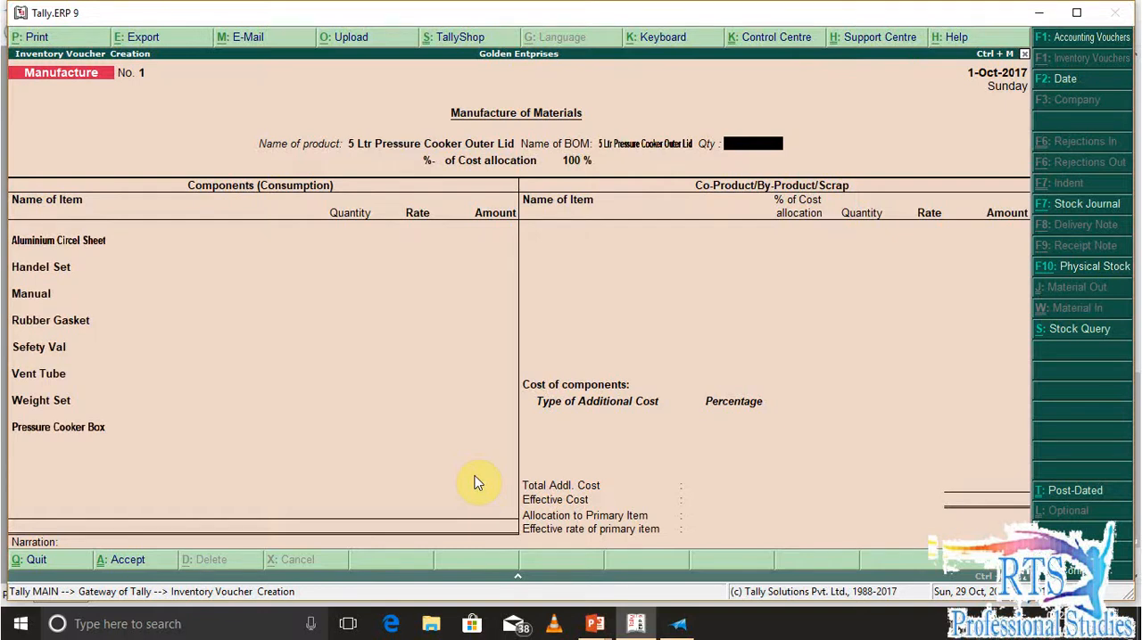
Set the quantity to manufacture to 70 pcs and accept the calculated quantities and rates of all BOM components
{"action": "type", "text": "70"}
{"action": "key", "text": "Return"}
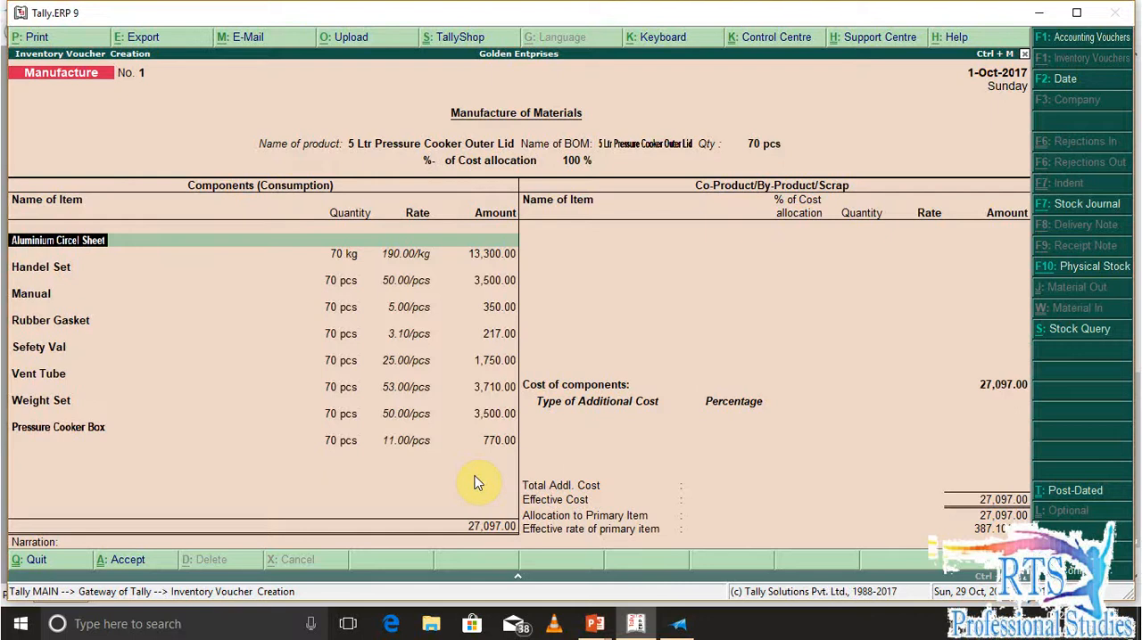
{"action": "key", "text": "Return"}
{"action": "key", "text": "Return"}
{"action": "key", "text": "Return"}
{"action": "key", "text": "Return"}
{"action": "key", "text": "Return"}
{"action": "key", "text": "Return"}
{"action": "key", "text": "Return"}
{"action": "key", "text": "Return"}
{"action": "key", "text": "Return"}
{"action": "key", "text": "Return"}
{"action": "key", "text": "Return"}
{"action": "key", "text": "Return"}
{"action": "key", "text": "Return"}
{"action": "key", "text": "Return"}
{"action": "key", "text": "Return"}
{"action": "key", "text": "Return"}
{"action": "key", "text": "Return"}
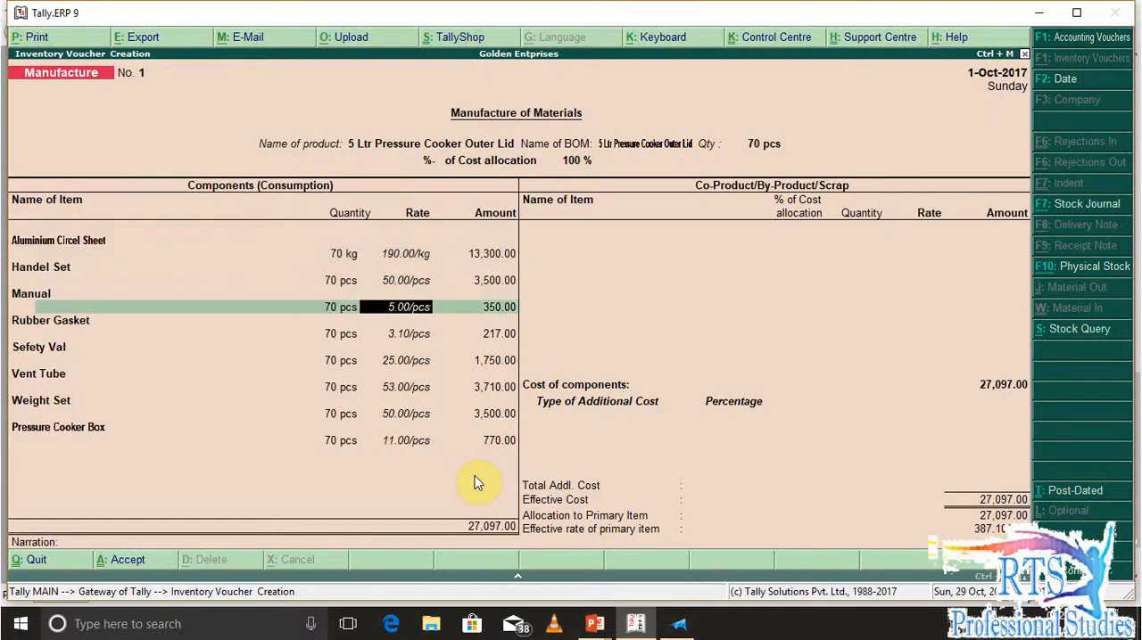
{"action": "key", "text": "Return"}
{"action": "key", "text": "Return"}
{"action": "key", "text": "Return"}
{"action": "key", "text": "Return"}
{"action": "key", "text": "Return"}
{"action": "key", "text": "Return"}
{"action": "key", "text": "Return"}
{"action": "key", "text": "Return"}
{"action": "key", "text": "Return"}
{"action": "key", "text": "Return"}
{"action": "key", "text": "Return"}
{"action": "key", "text": "Return"}
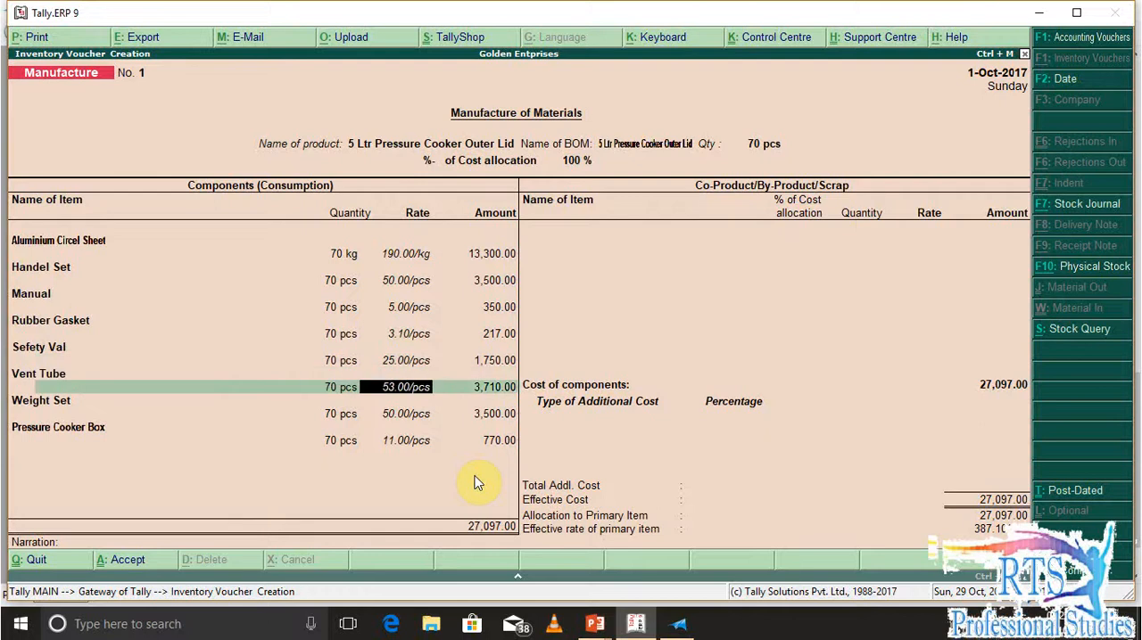
{"action": "key", "text": "Return"}
{"action": "key", "text": "Return"}
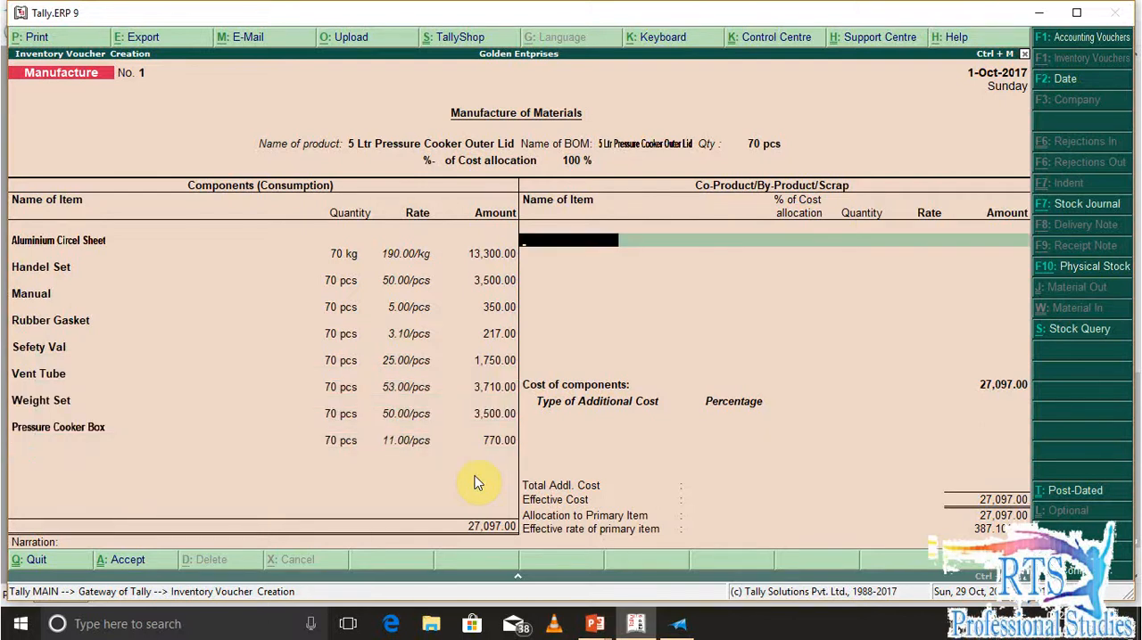
Start creating a new stock item named Scrap from the co-product/by-product/scrap section
{"action": "type", "text": "S"}
{"action": "key", "text": "BackSpace"}
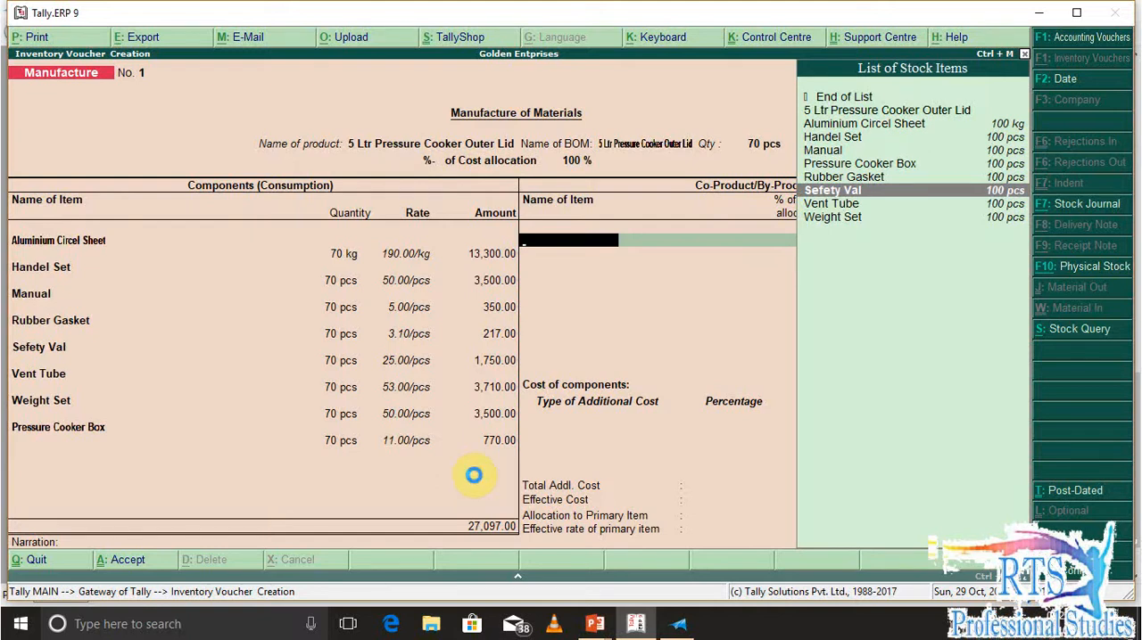
{"action": "key", "text": "alt+c"}
{"action": "type", "text": "Scrap"}
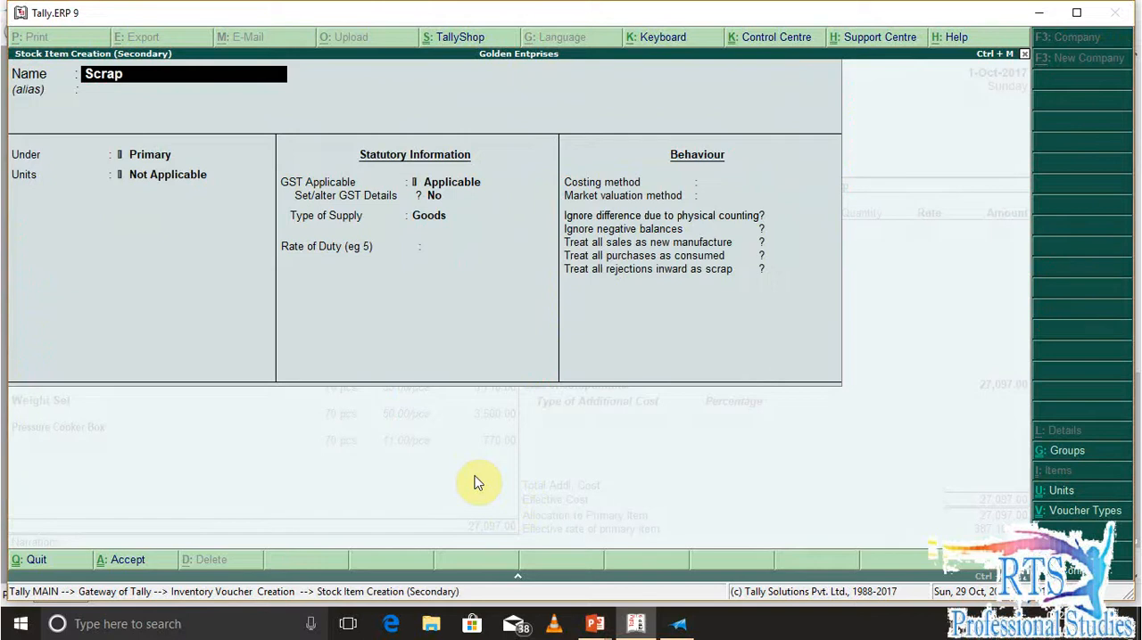
{"action": "key", "text": "Return"}
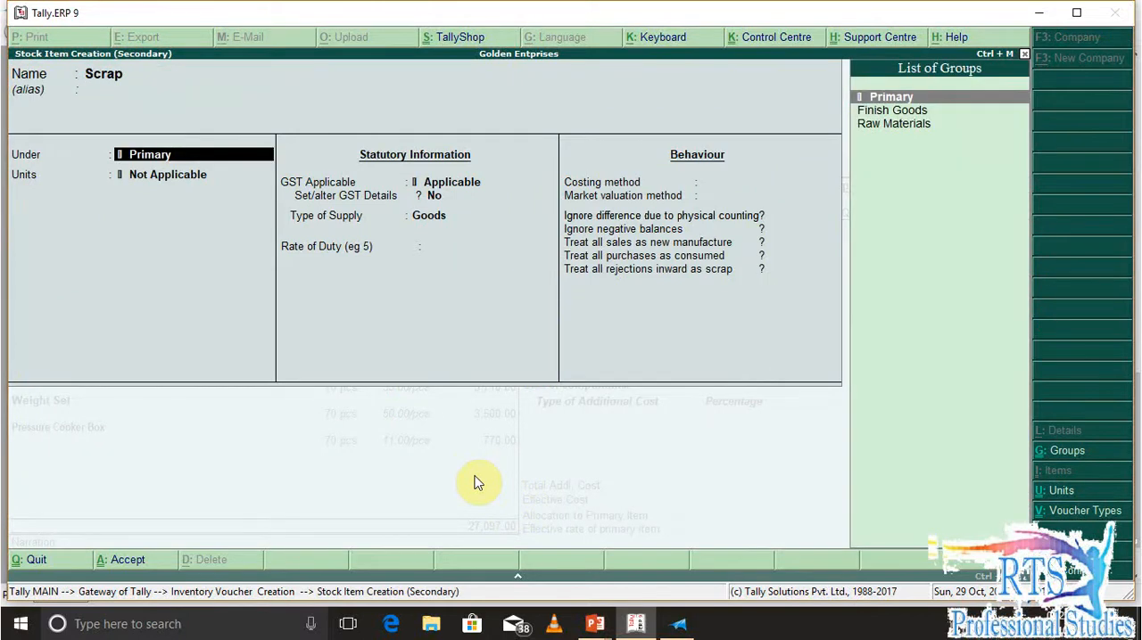
Create a stock group named Scrap under Primary and assign it to the Scrap stock item
{"action": "key", "text": "alt+c"}
{"action": "type", "text": "Scrap"}
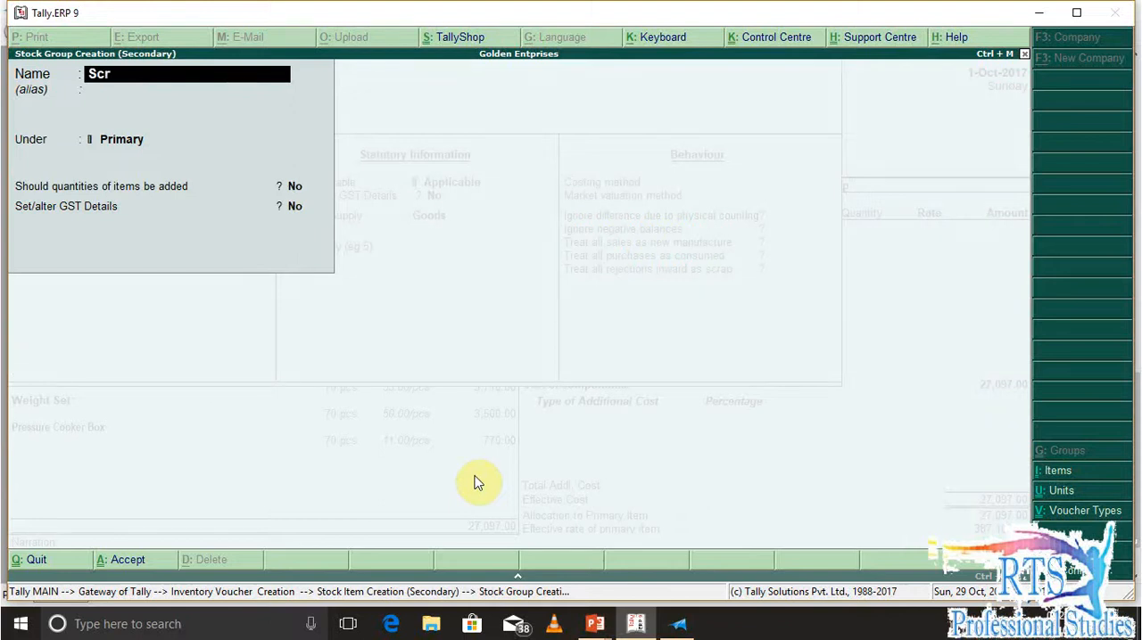
{"action": "key", "text": "Return"}
{"action": "key", "text": "Return"}
{"action": "key", "text": "Return"}
{"action": "key", "text": "Return"}
{"action": "key", "text": "Return"}
{"action": "key", "text": "Return"}
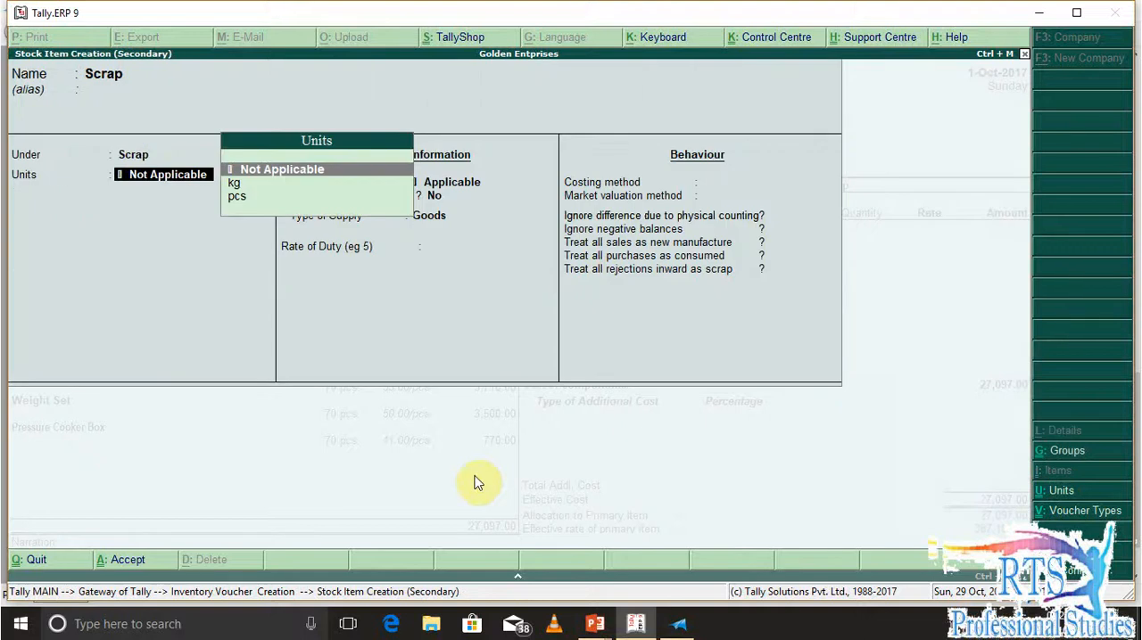
Set the Scrap item's unit to kg and save it with the remaining defaults into the manufacture voucher
{"action": "key", "text": "Down"}
{"action": "key", "text": "Return"}
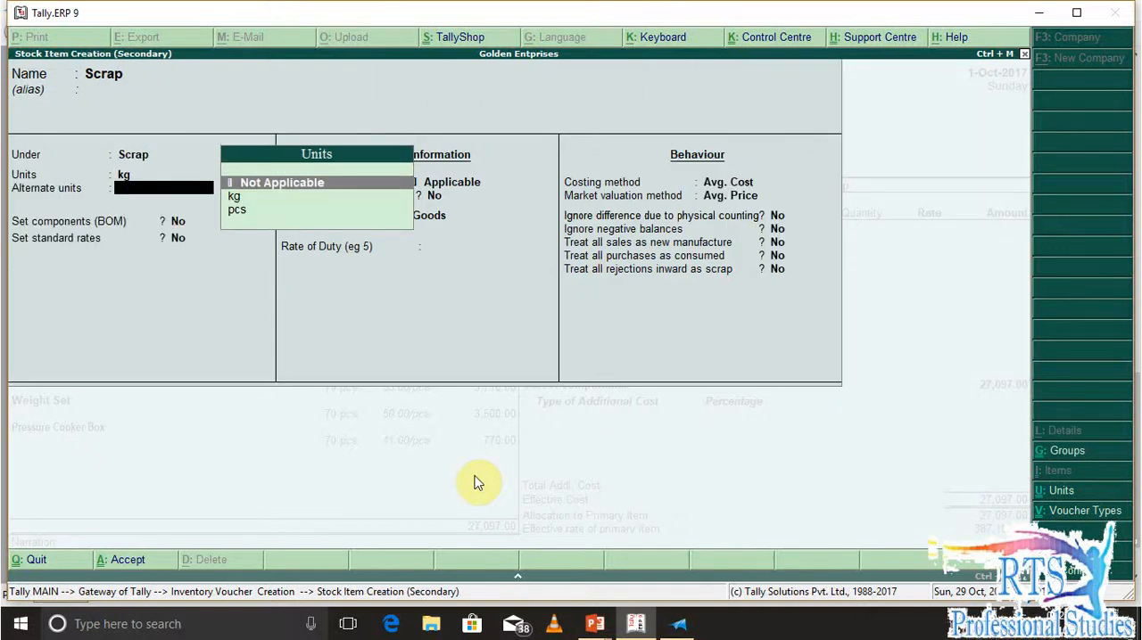
{"action": "key", "text": "Return"}
{"action": "key", "text": "Return"}
{"action": "key", "text": "Return"}
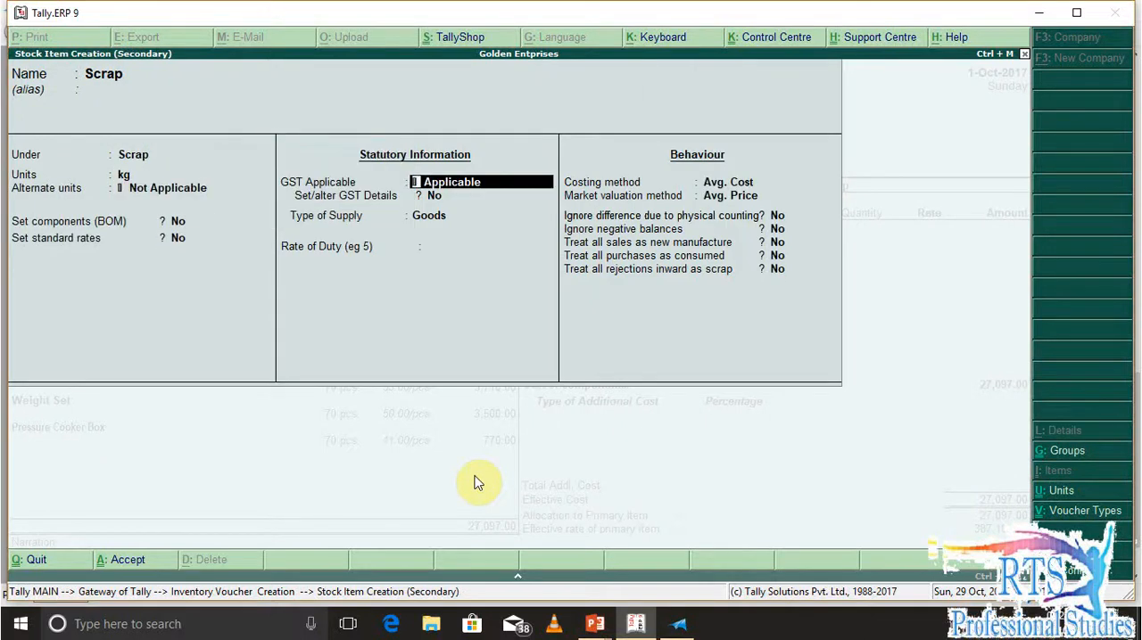
{"action": "key", "text": "Return"}
{"action": "key", "text": "Return"}
{"action": "key", "text": "Return"}
{"action": "key", "text": "Return"}
{"action": "key", "text": "Return"}
{"action": "key", "text": "Return"}
{"action": "key", "text": "Return"}
{"action": "key", "text": "Return"}
{"action": "key", "text": "Return"}
{"action": "key", "text": "Return"}
{"action": "key", "text": "Return"}
{"action": "key", "text": "Return"}
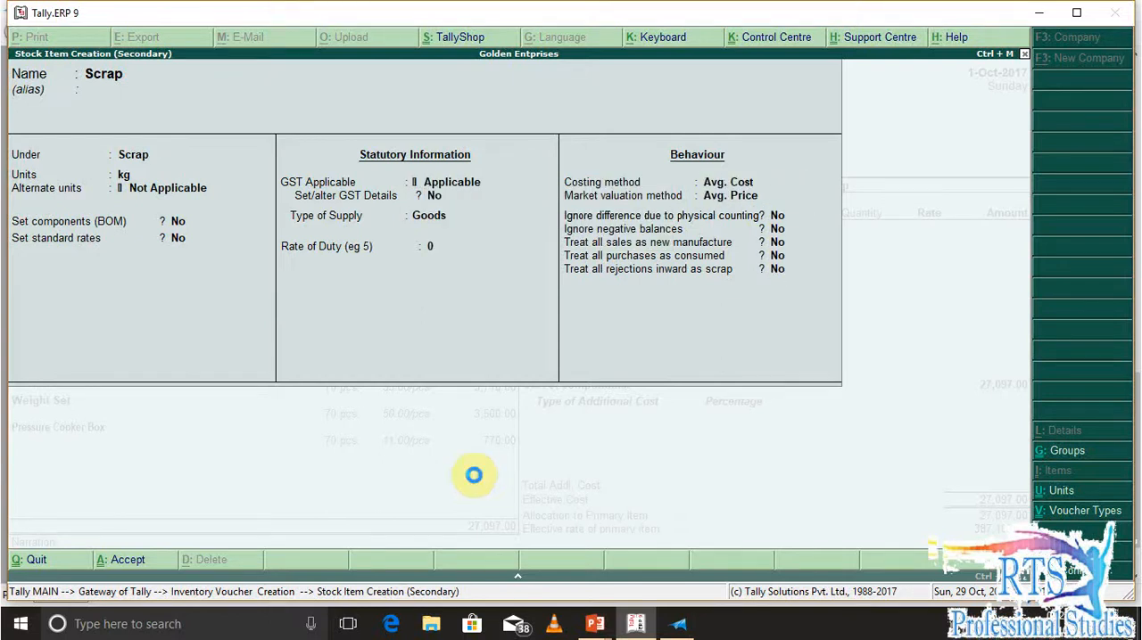
{"action": "key", "text": "Return"}
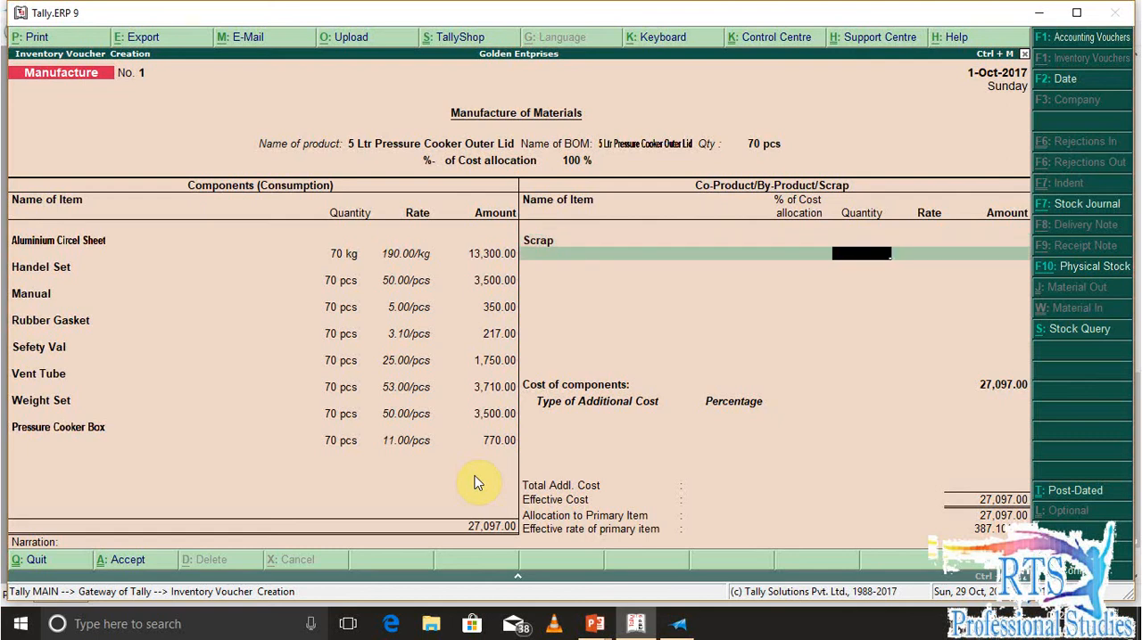
Enter 1 kg of Scrap without a rate and continue to the additional cost section
{"action": "type", "text": "1"}
{"action": "key", "text": "Return"}
{"action": "key", "text": "Return"}
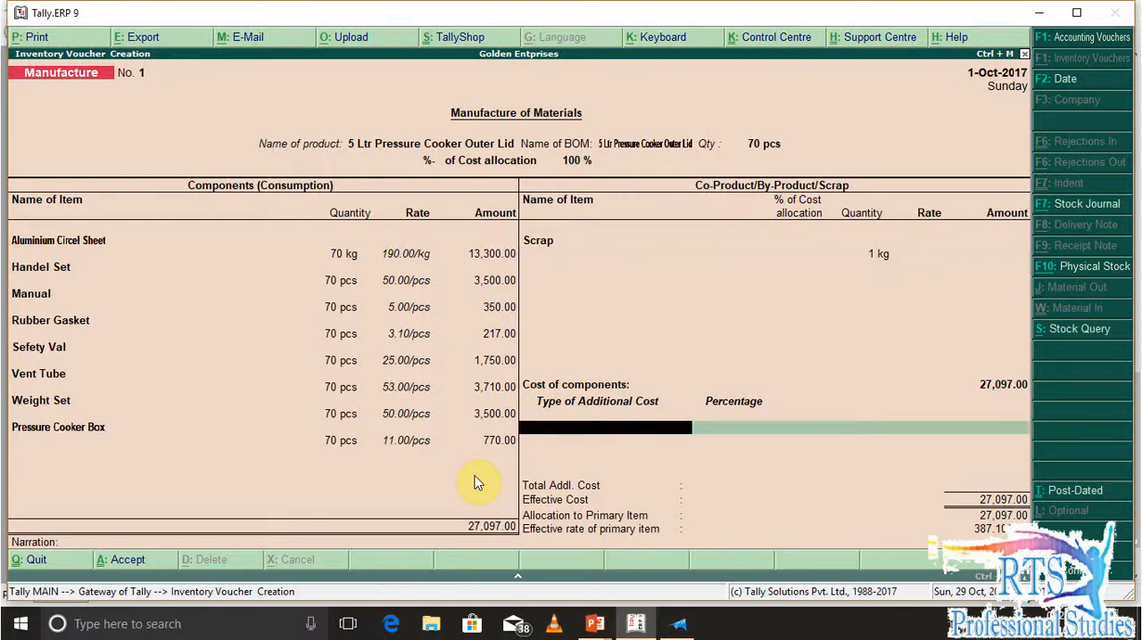
{"action": "key", "text": "BackSpace"}
{"action": "key", "text": "Return"}
{"action": "key", "text": "Return"}
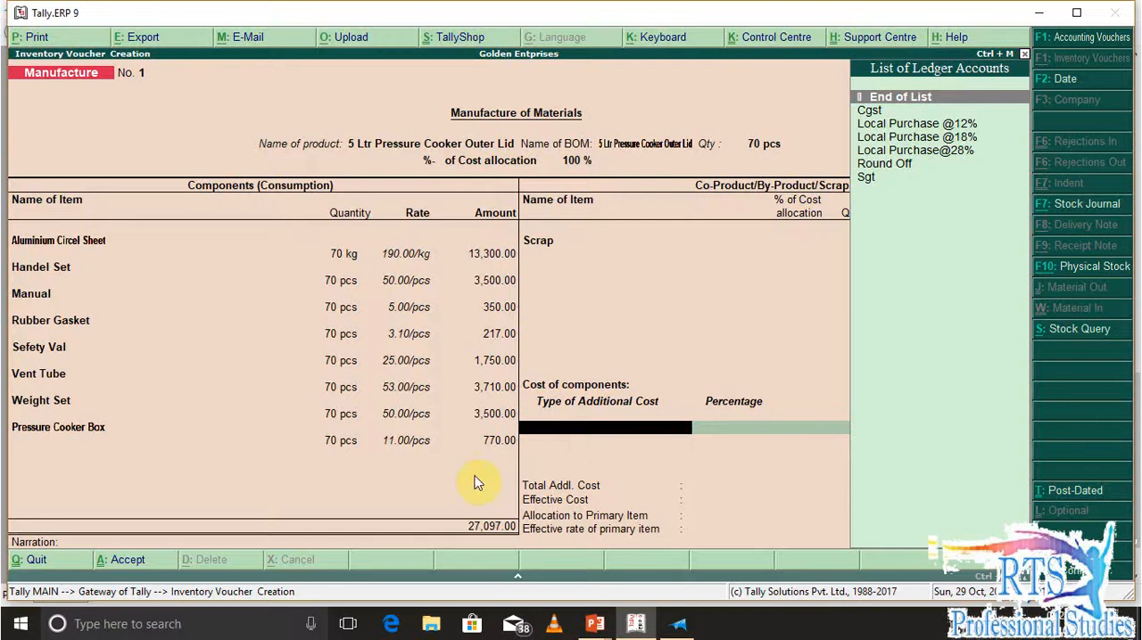
Start a new additional cost ledger named Labour Charges
{"action": "key", "text": "alt+c"}
{"action": "type", "text": "Packin"}
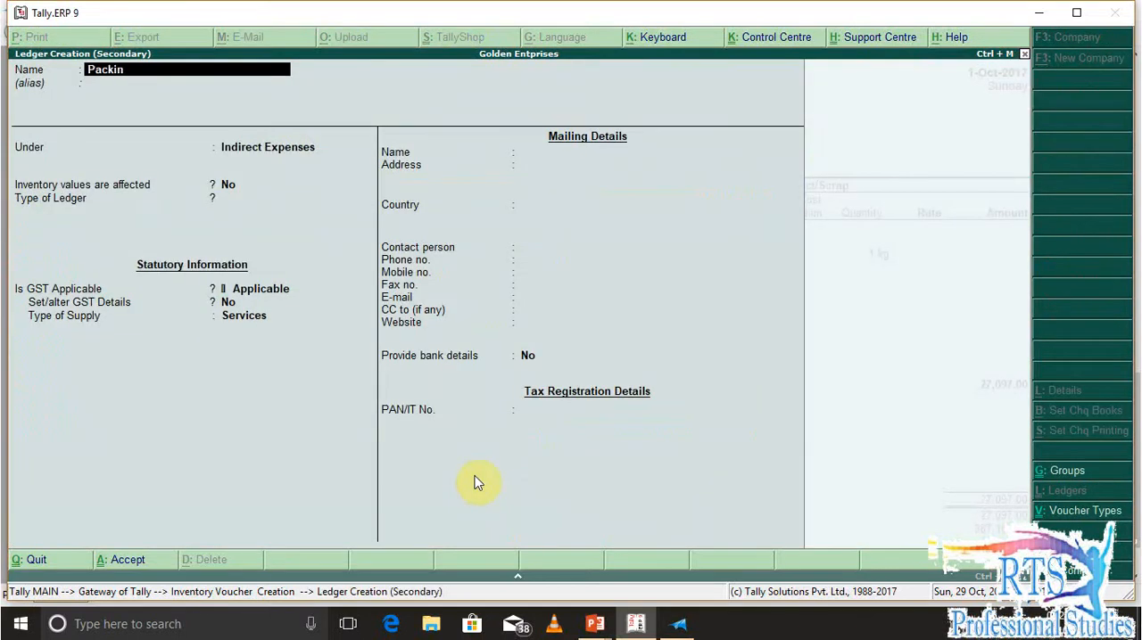
{"action": "type", "text": "g Char"}
{"action": "key", "text": "BackSpace"}
{"action": "key", "text": "BackSpace"}
{"action": "key", "text": "BackSpace"}
{"action": "key", "text": "BackSpace"}
{"action": "key", "text": "BackSpace"}
{"action": "key", "text": "BackSpace"}
{"action": "key", "text": "BackSpace"}
{"action": "key", "text": "BackSpace"}
{"action": "key", "text": "BackSpace"}
{"action": "key", "text": "BackSpace"}
{"action": "key", "text": "BackSpace"}
{"action": "key", "text": "BackSpace"}
{"action": "type", "text": "Laba"}
{"action": "key", "text": "BackSpace"}
{"action": "type", "text": "our Charges"}
{"action": "key", "text": "Return"}
{"action": "key", "text": "Return"}
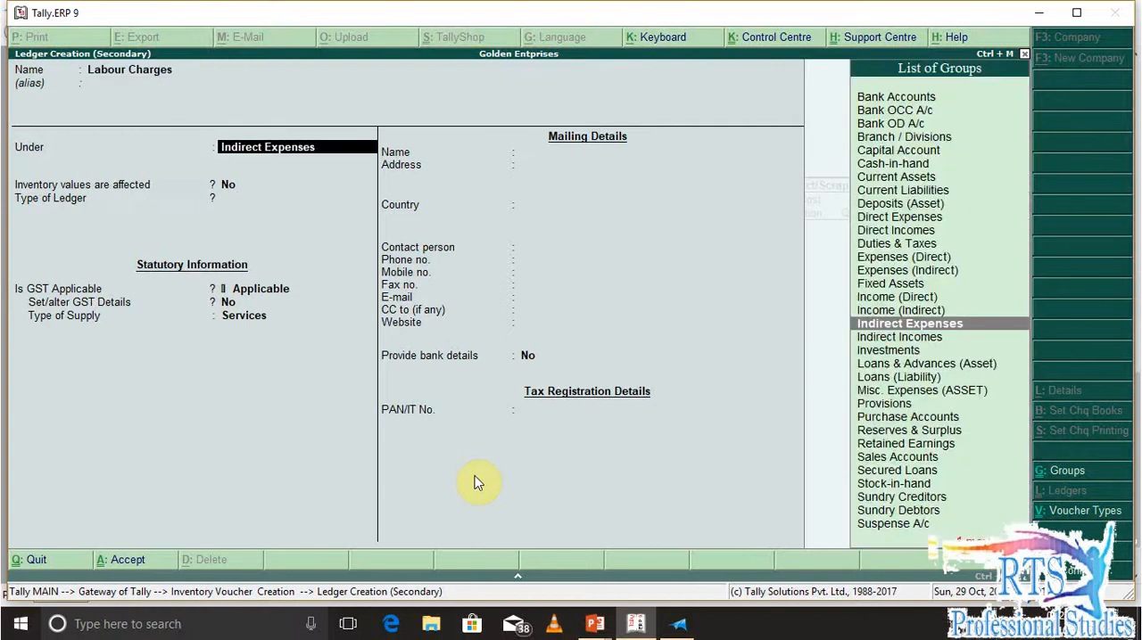
Place the Labour Charges ledger under Direct Expenses and save it with the remaining defaults
{"action": "type", "text": "Di"}
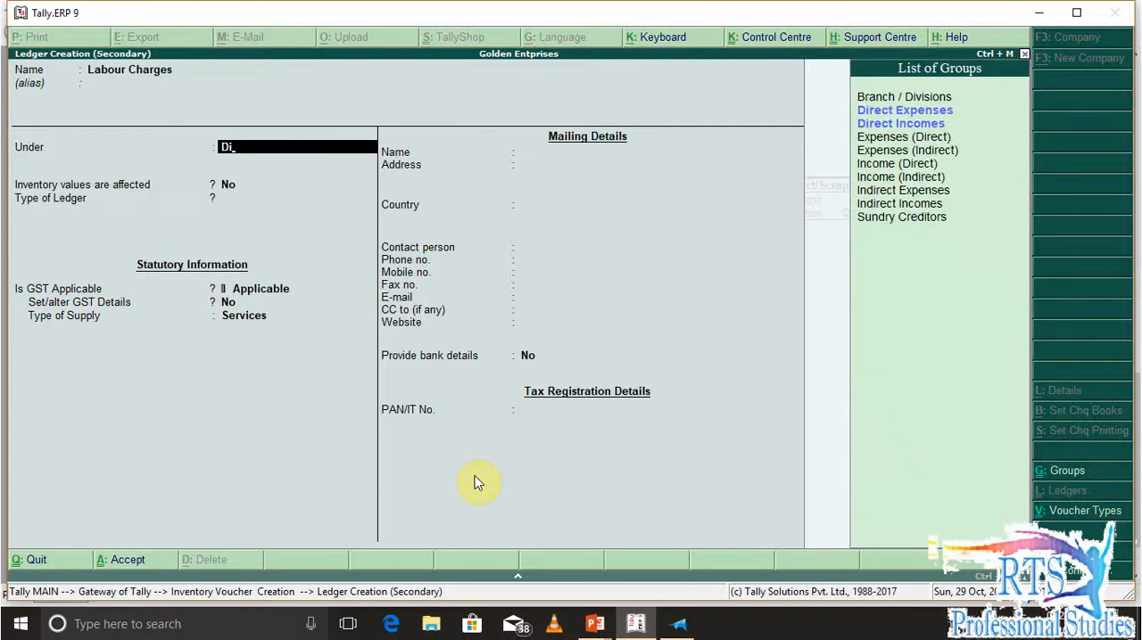
{"action": "key", "text": "Down"}
{"action": "key", "text": "Return"}
{"action": "key", "text": "Return"}
{"action": "key", "text": "Return"}
{"action": "key", "text": "Return"}
{"action": "key", "text": "Return"}
{"action": "key", "text": "Return"}
{"action": "key", "text": "Return"}
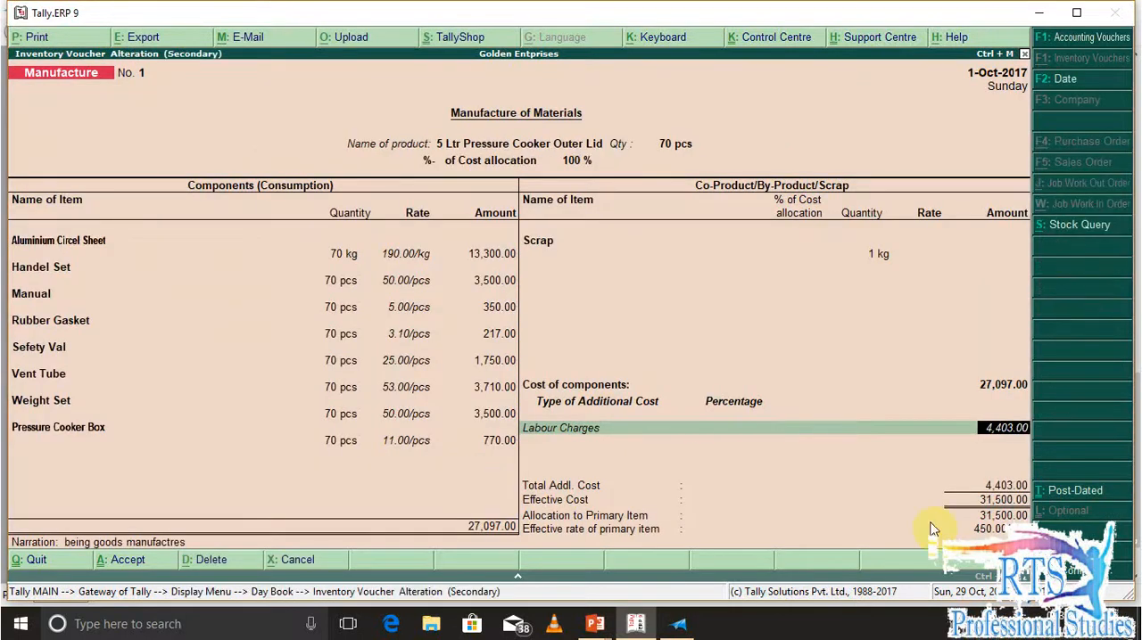
Set the Labour Charges additional cost to 1,500 and return to the Gateway of Tally
{"action": "type", "text": "1500"}
{"action": "key", "text": "Return"}
{"action": "key", "text": "Return"}
{"action": "key", "text": "Return"}
{"action": "left_click", "coordinate": [928, 522]}
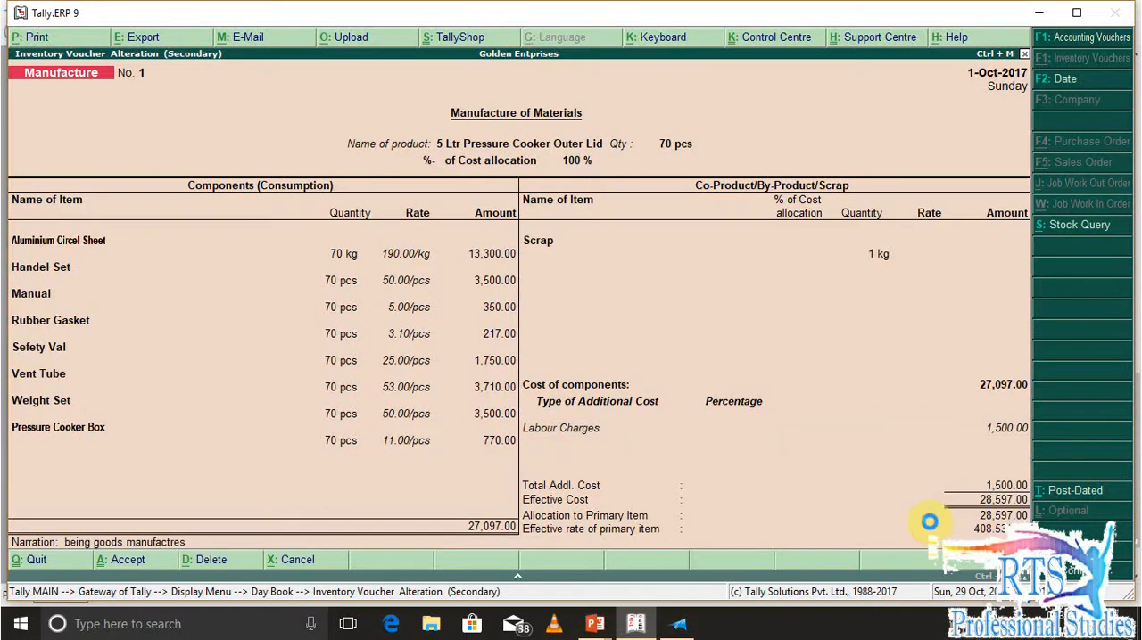
{"action": "key", "text": "Escape"}
{"action": "key", "text": "Escape"}
{"action": "key", "text": "Escape"}
{"action": "key", "text": "Escape"}
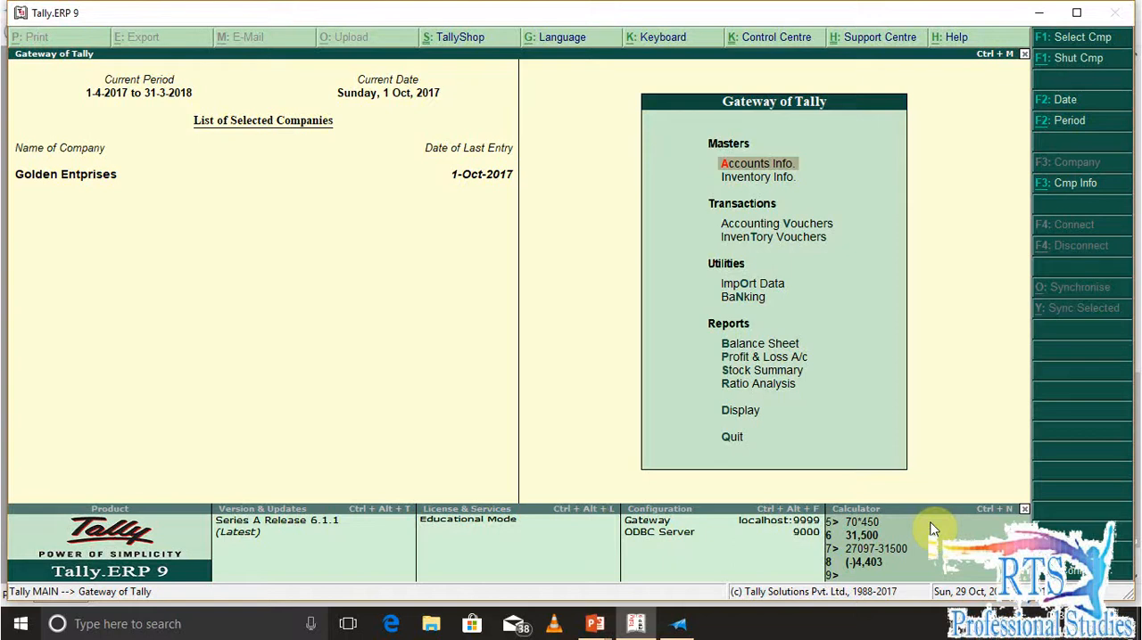
{"action": "key", "text": "b"}
{"action": "key", "text": "Escape"}
{"action": "key", "text": "Escape"}
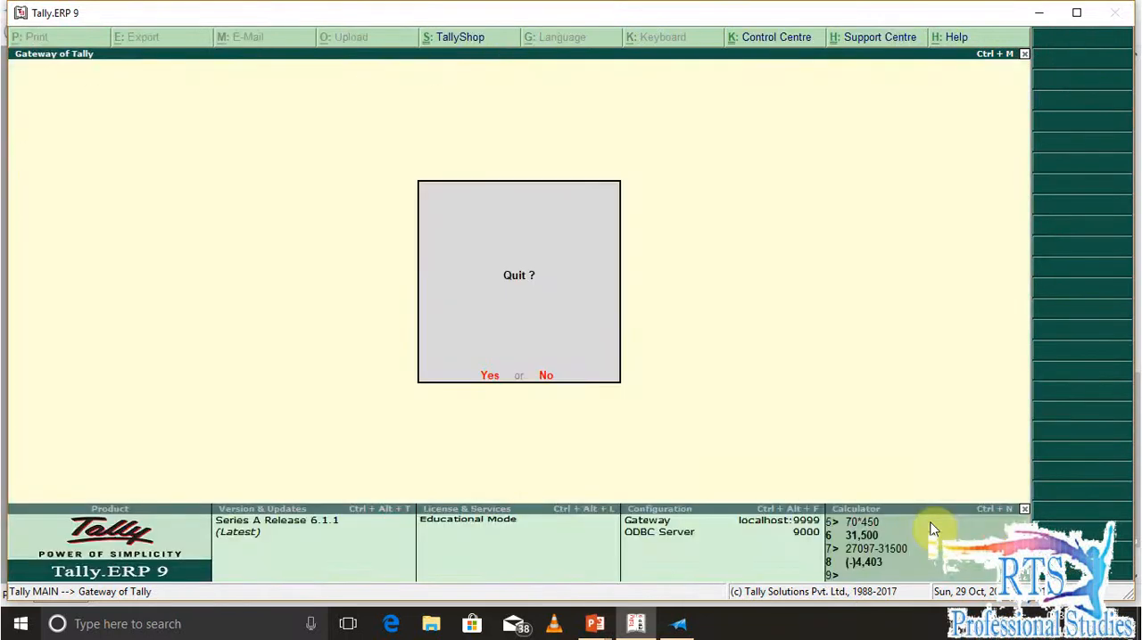
{"action": "key", "text": "n"}
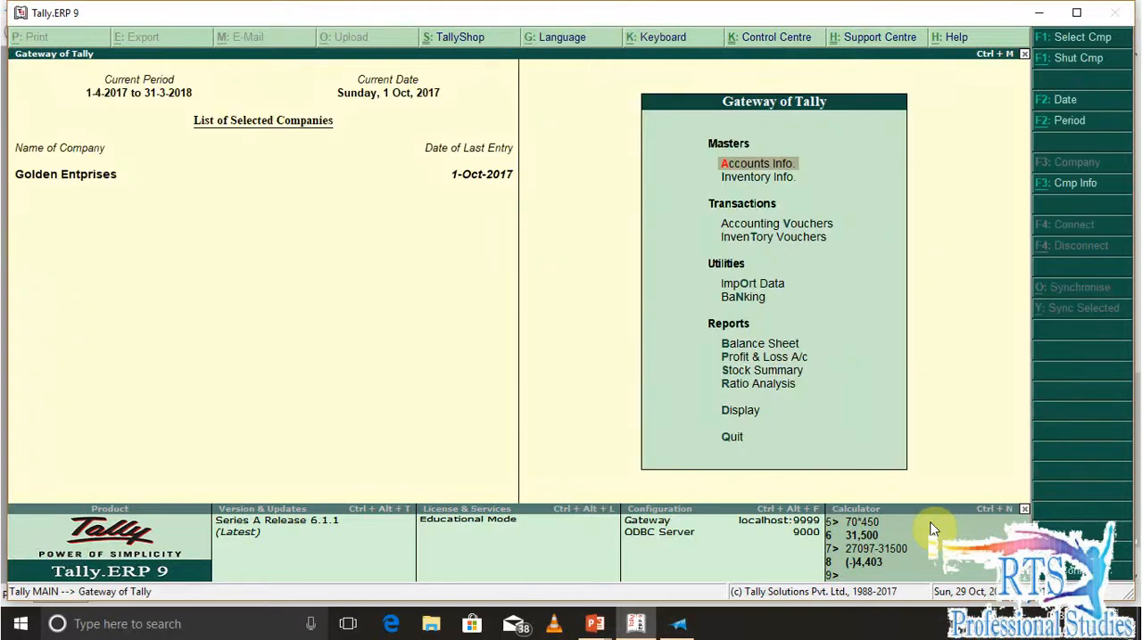
Open a new Sales voucher with Rama Enterprises as the party and accept the default party details
{"action": "key", "text": "v"}
{"action": "key", "text": "F8"}
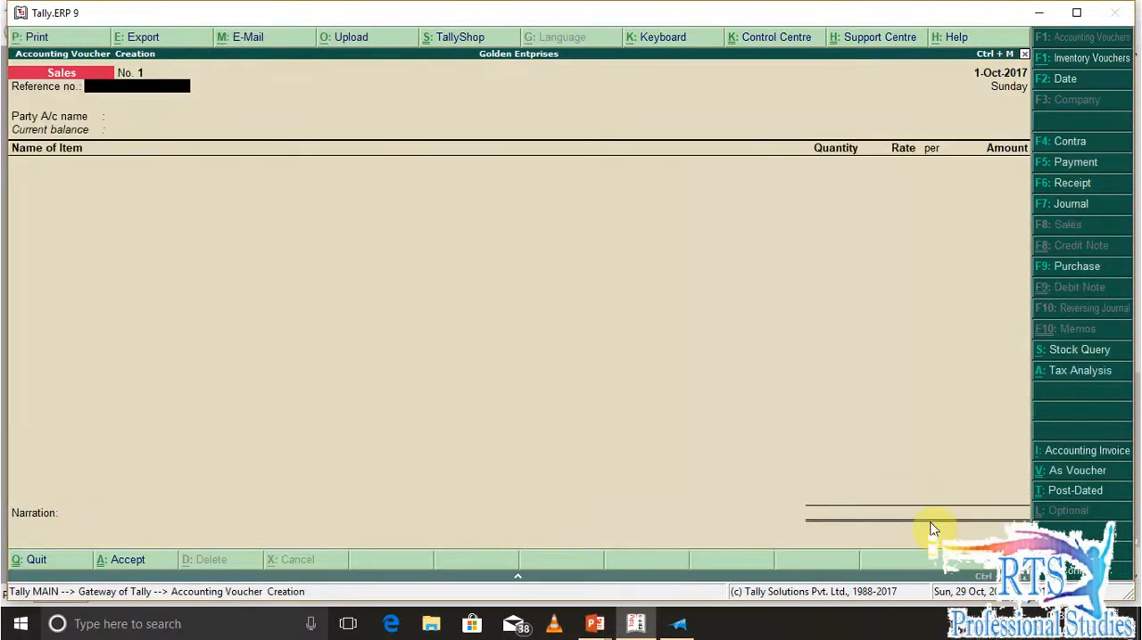
{"action": "key", "text": "Return"}
{"action": "key", "text": "Down"}
{"action": "key", "text": "Return"}
{"action": "key", "text": "ctrl+a"}
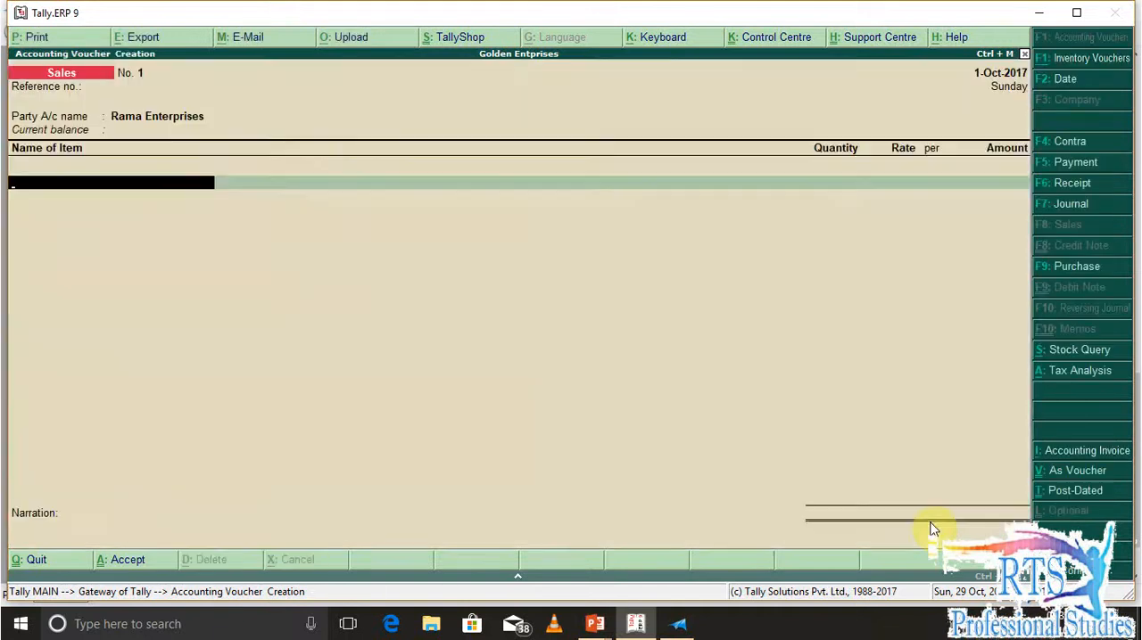
Add 50 pcs of 5 Ltr Pressure Cooker Outer Lid at a rate of 450 per piece to the sale
{"action": "type", "text": "5 Ltr Pressure Cooker Outer Lid"}
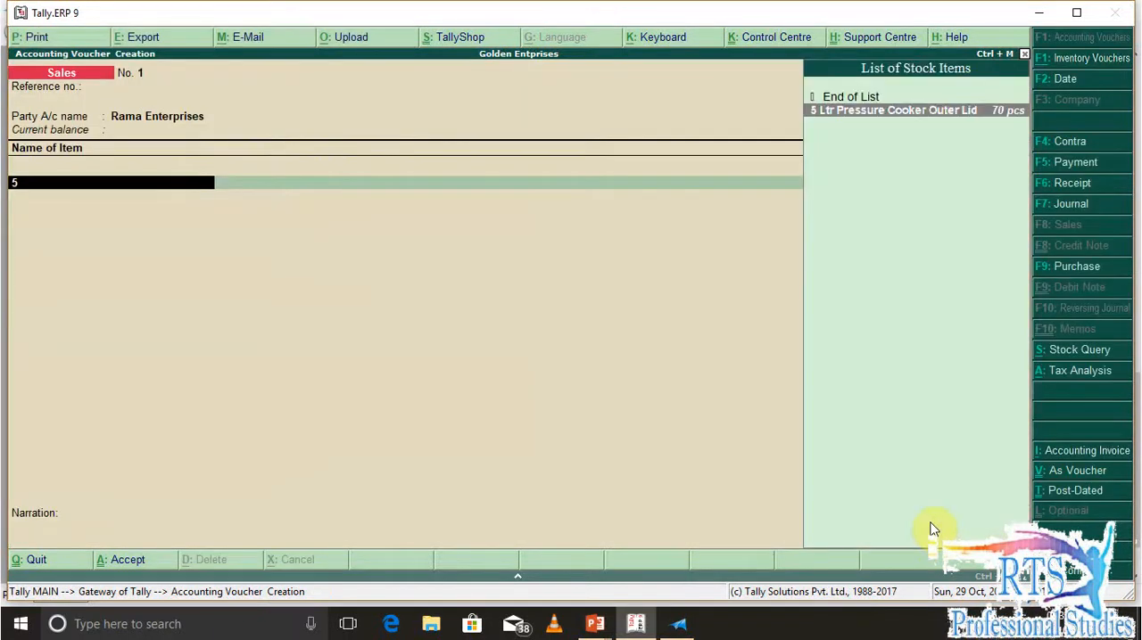
{"action": "key", "text": "Return"}
{"action": "type", "text": "50"}
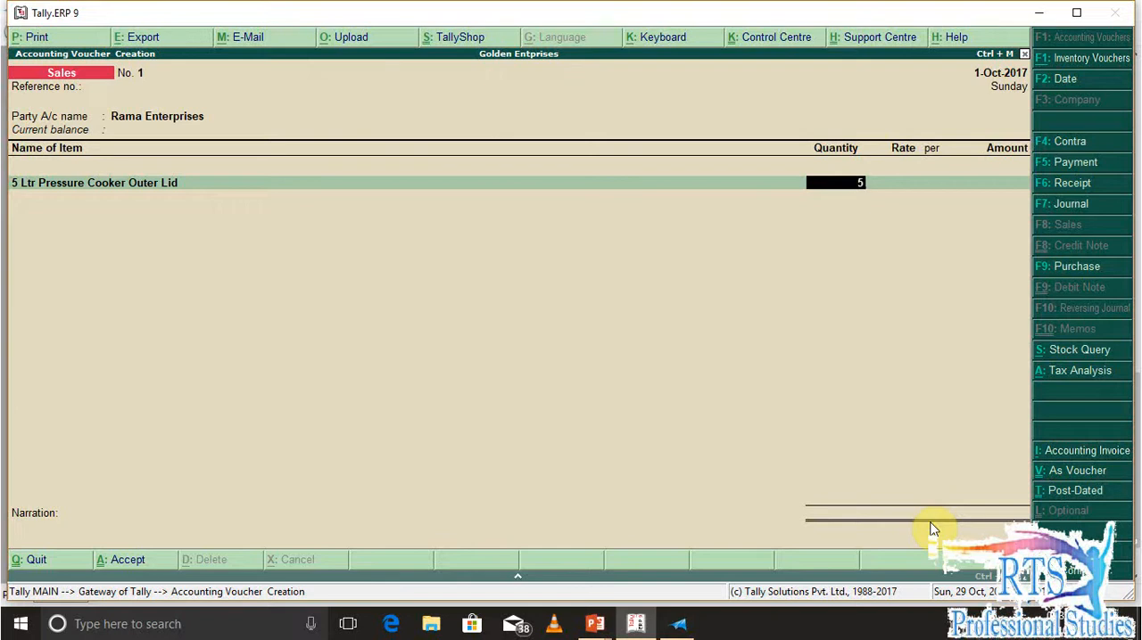
{"action": "key", "text": "Return"}
{"action": "type", "text": "450"}
{"action": "key", "text": "Return"}
{"action": "key", "text": "Return"}
{"action": "key", "text": "Return"}
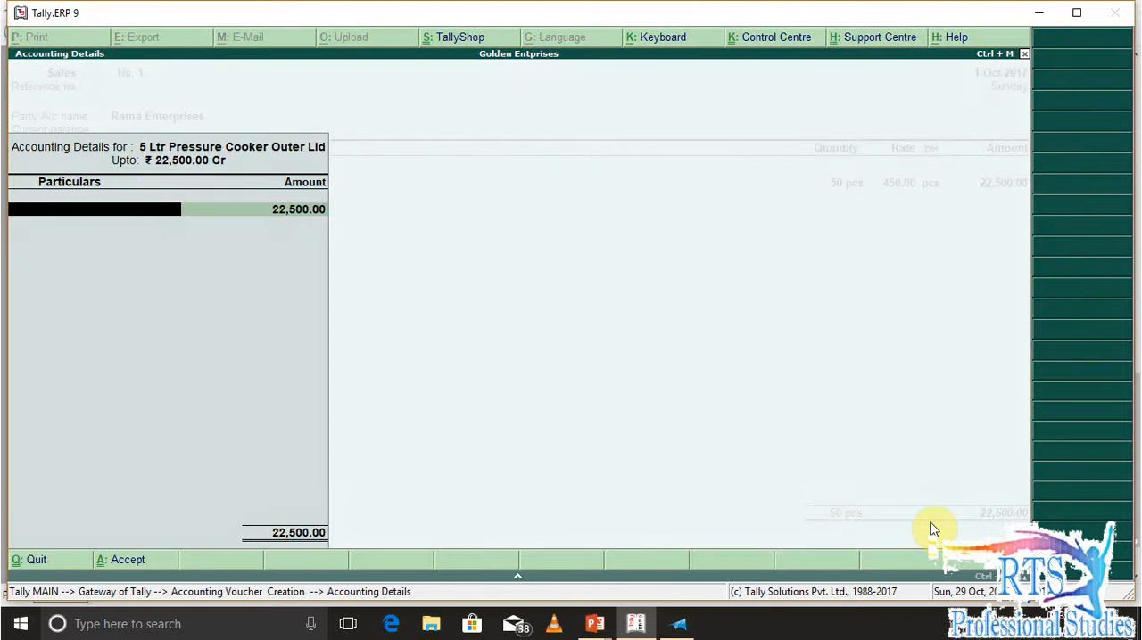
{"action": "key", "text": "alt+c"}
{"action": "type", "text": "Sales @"}
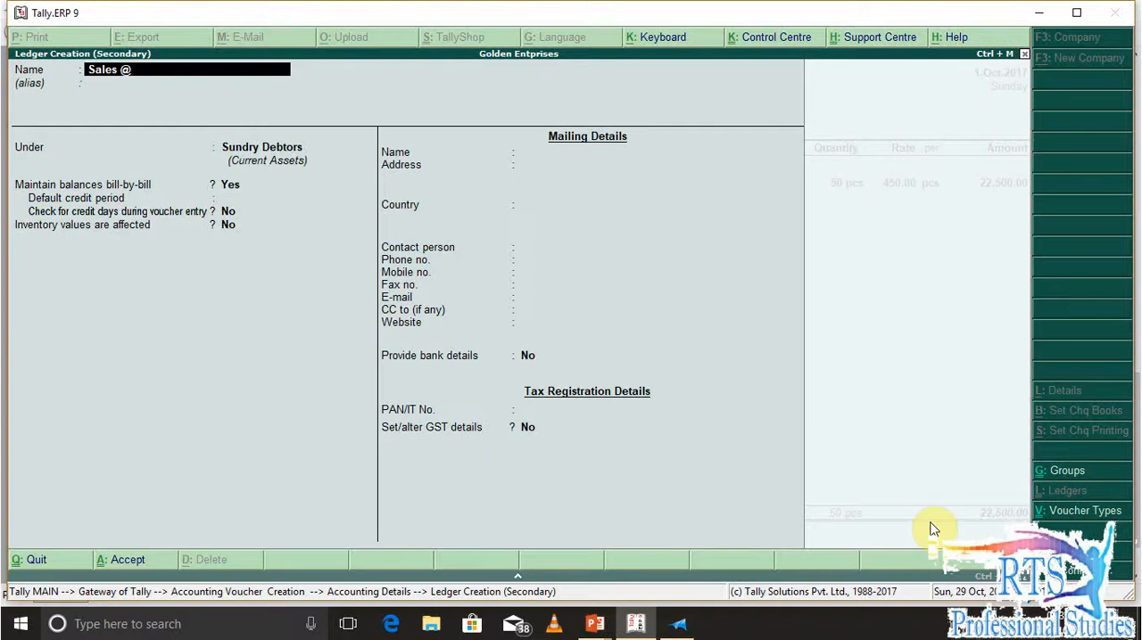
{"action": "type", "text": "12%"}
{"action": "key", "text": "Return"}
{"action": "key", "text": "Return"}
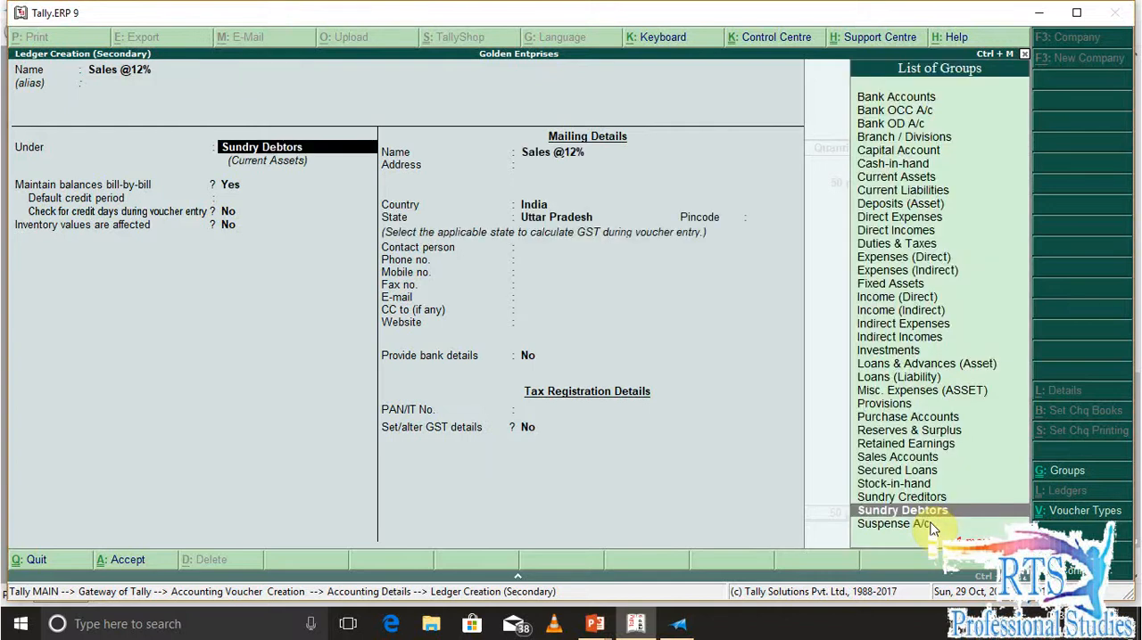
{"action": "type", "text": "Sal"}
{"action": "key", "text": "Return"}
{"action": "key", "text": "Return"}
{"action": "key", "text": "Return"}
{"action": "key", "text": "Return"}
{"action": "key", "text": "y"}
{"action": "key", "text": "Return"}
{"action": "key", "text": "Return"}
{"action": "key", "text": "Return"}
{"action": "key", "text": "Down"}
{"action": "key", "text": "Down"}
{"action": "key", "text": "Down"}
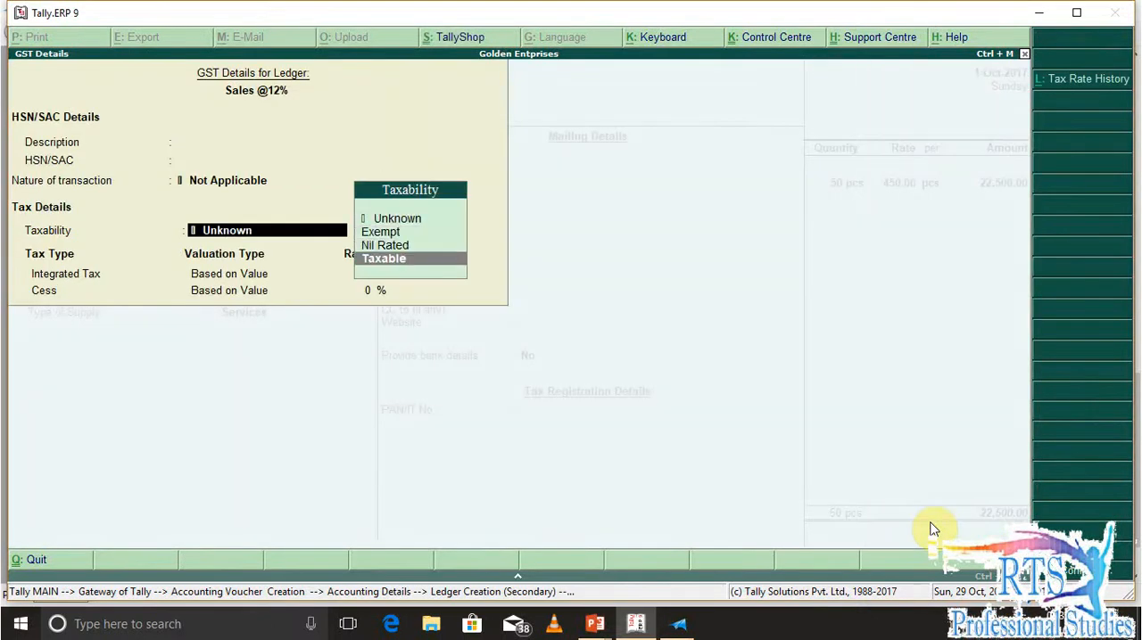
{"action": "key", "text": "Return"}
{"action": "type", "text": "12"}
{"action": "key", "text": "Return"}
{"action": "key", "text": "Return"}
{"action": "key", "text": "Return"}
{"action": "key", "text": "Return"}
{"action": "key", "text": "Return"}
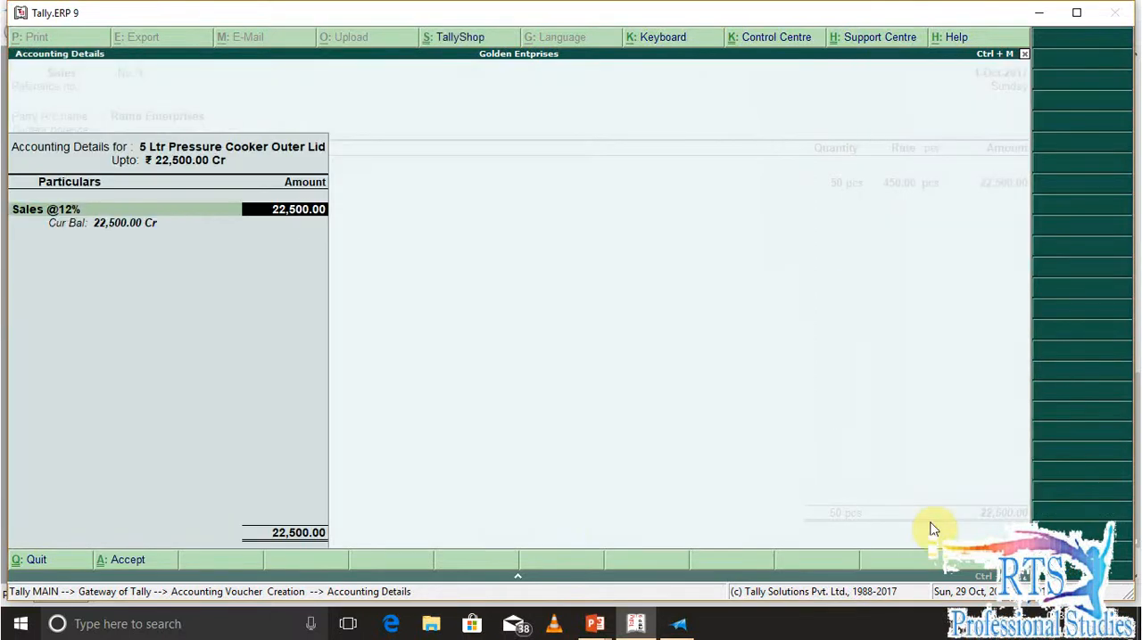
{"action": "key", "text": "Return"}
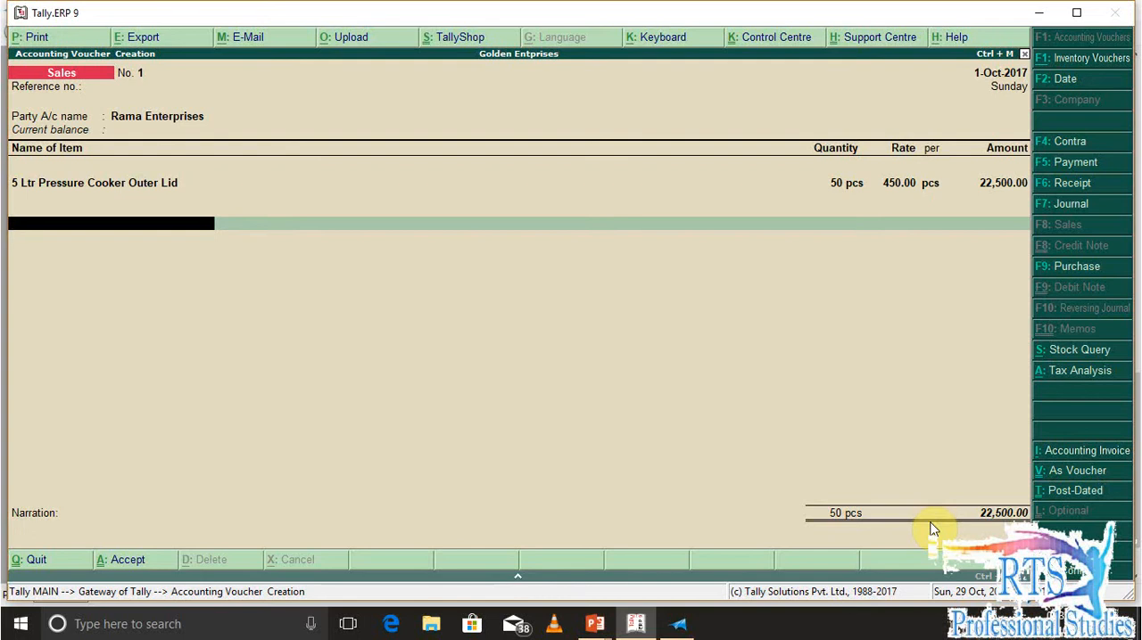
Add two Cgst ledger lines below the item in the sales voucher, accepting the calculated tax amounts
{"action": "type", "text": "C"}
{"action": "key", "text": "Return"}
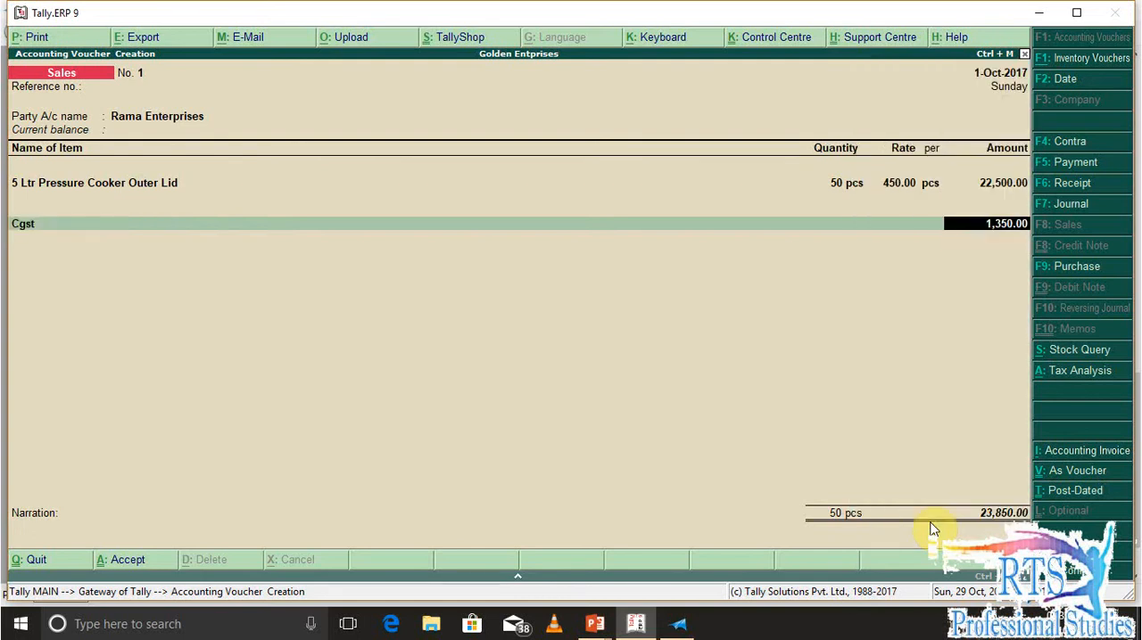
{"action": "key", "text": "Return"}
{"action": "type", "text": "S"}
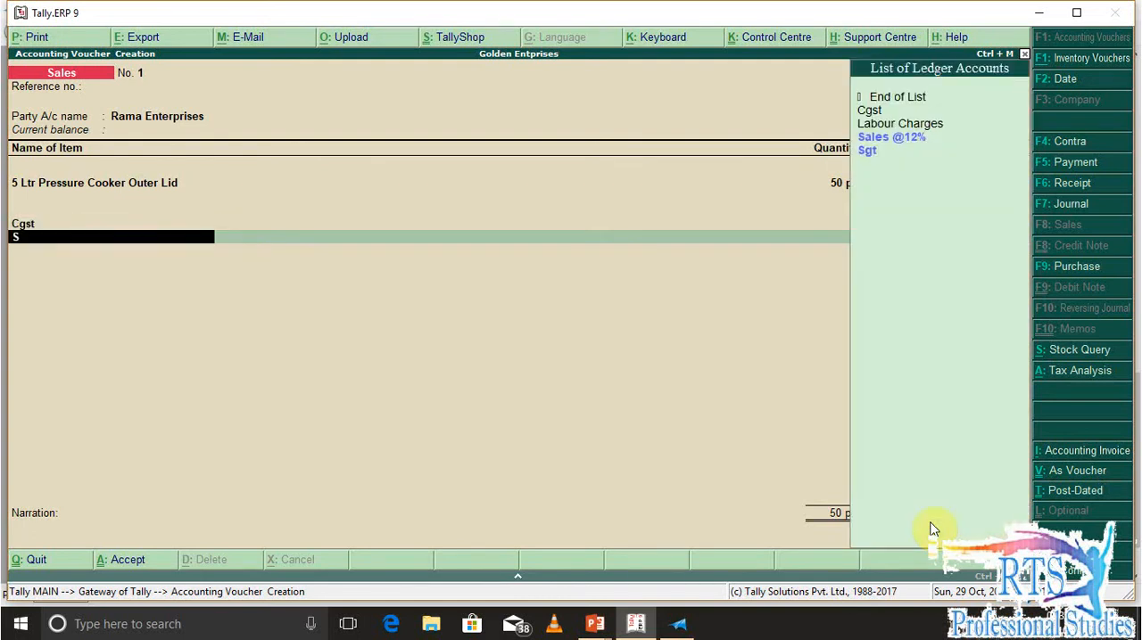
{"action": "key", "text": "Up"}
{"action": "key", "text": "Up"}
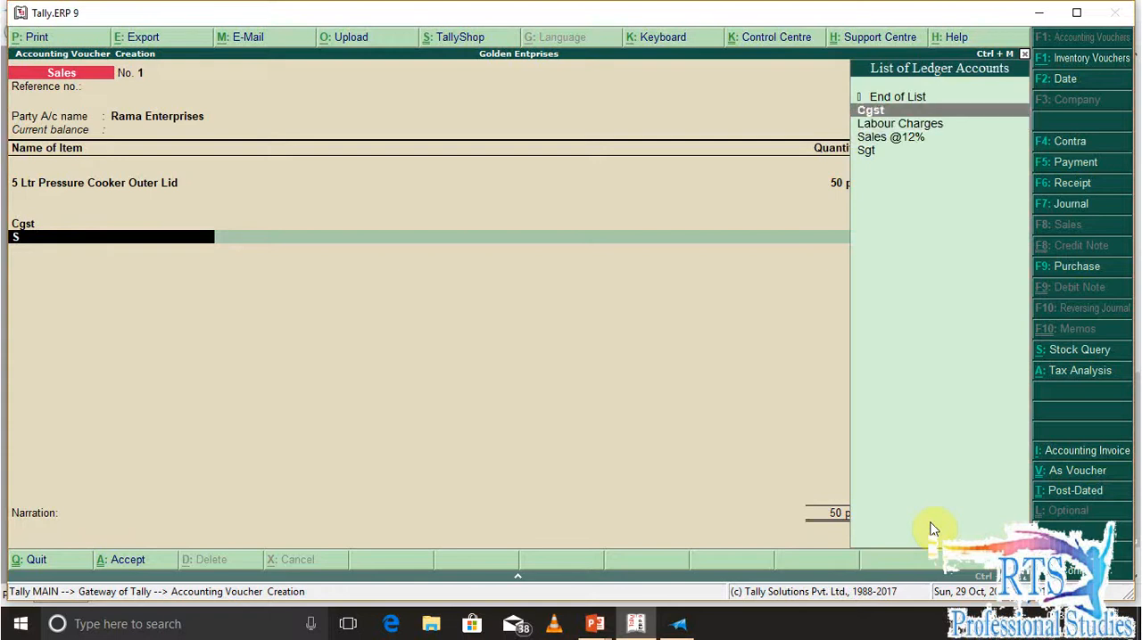
{"action": "key", "text": "Return"}
Finish the ledger lines and enter the narration "being goods sales" for the sales voucher
{"action": "key", "text": "Return"}
{"action": "key", "text": "Return"}
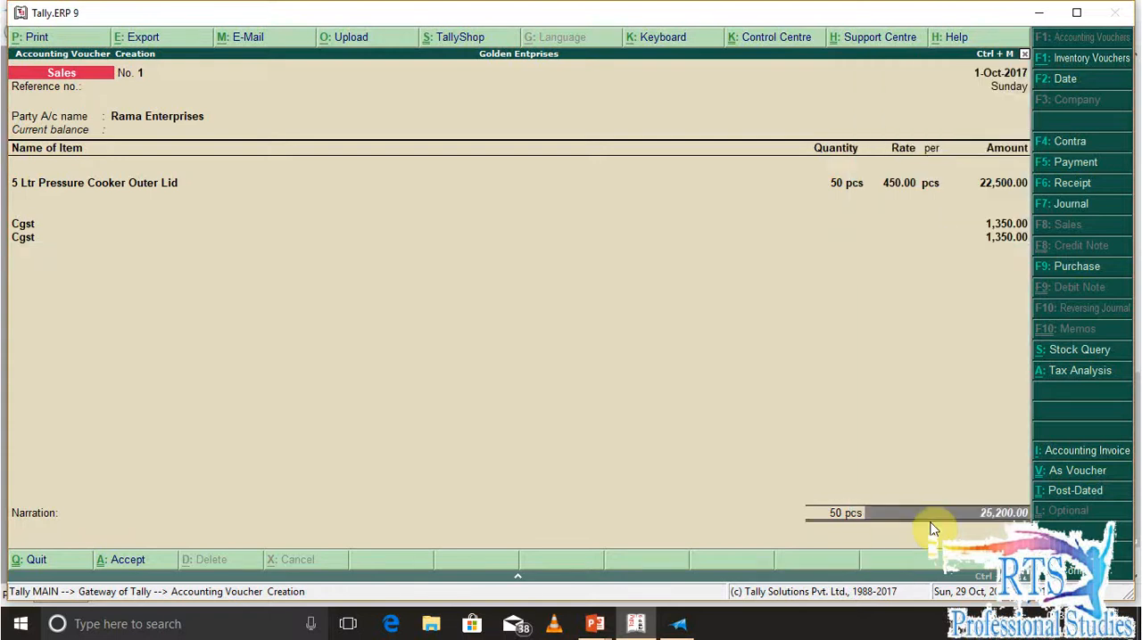
{"action": "key", "text": "Return"}
{"action": "key", "text": "Return"}
{"action": "key", "text": "Return"}
{"action": "key", "text": "Return"}
{"action": "key", "text": "Return"}
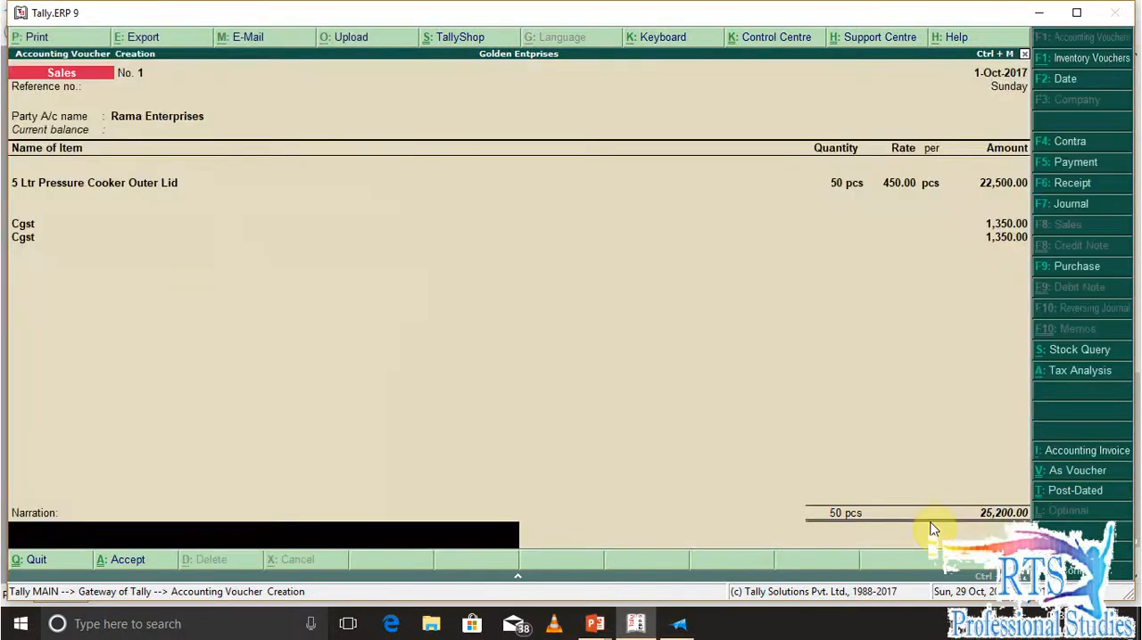
{"action": "type", "text": "being goods sales"}
{"action": "key", "text": "Return"}
{"action": "key", "text": "Return"}
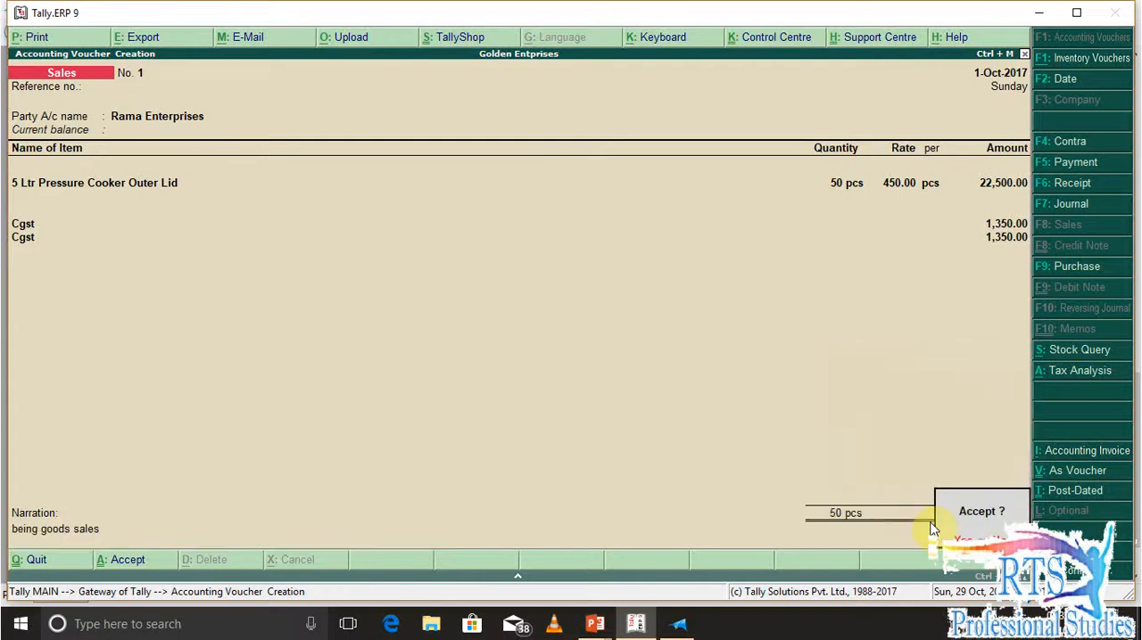
Hold off saving the voucher and examine its Tax Analysis in detailed view for the GST breakup
{"action": "key", "text": "Escape"}
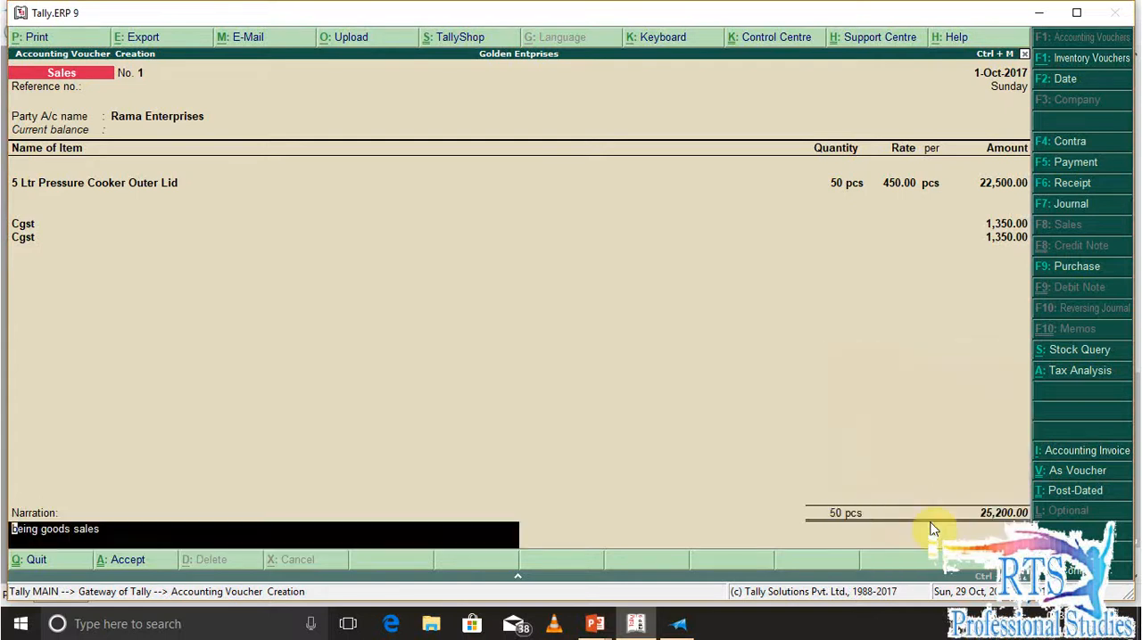
{"action": "key", "text": "alt+a"}
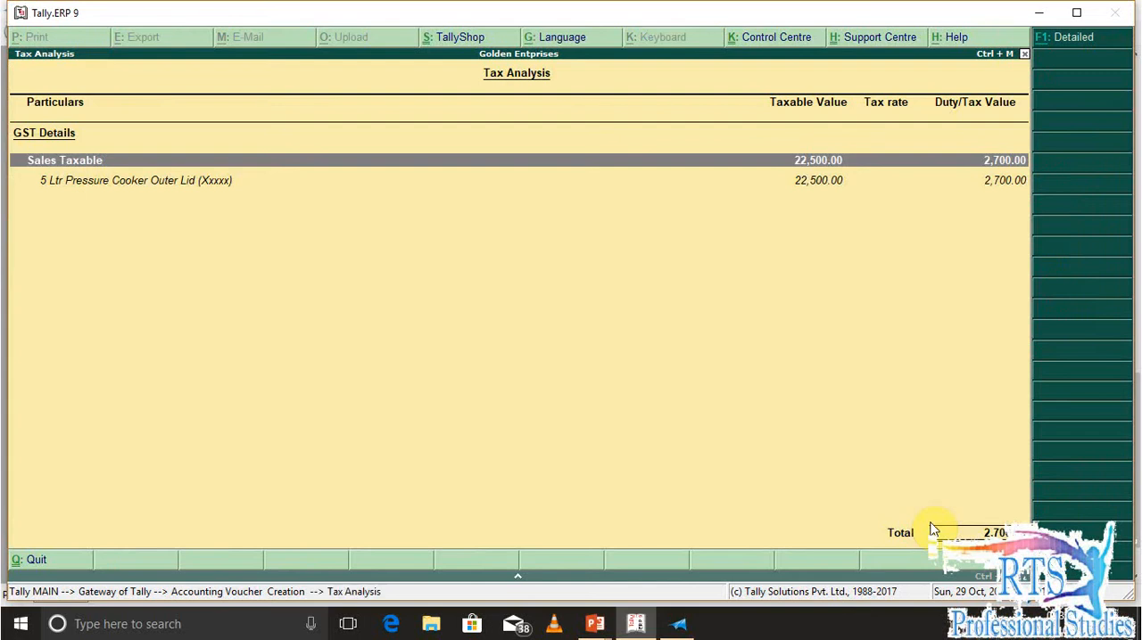
{"action": "key", "text": "alt+F1"}
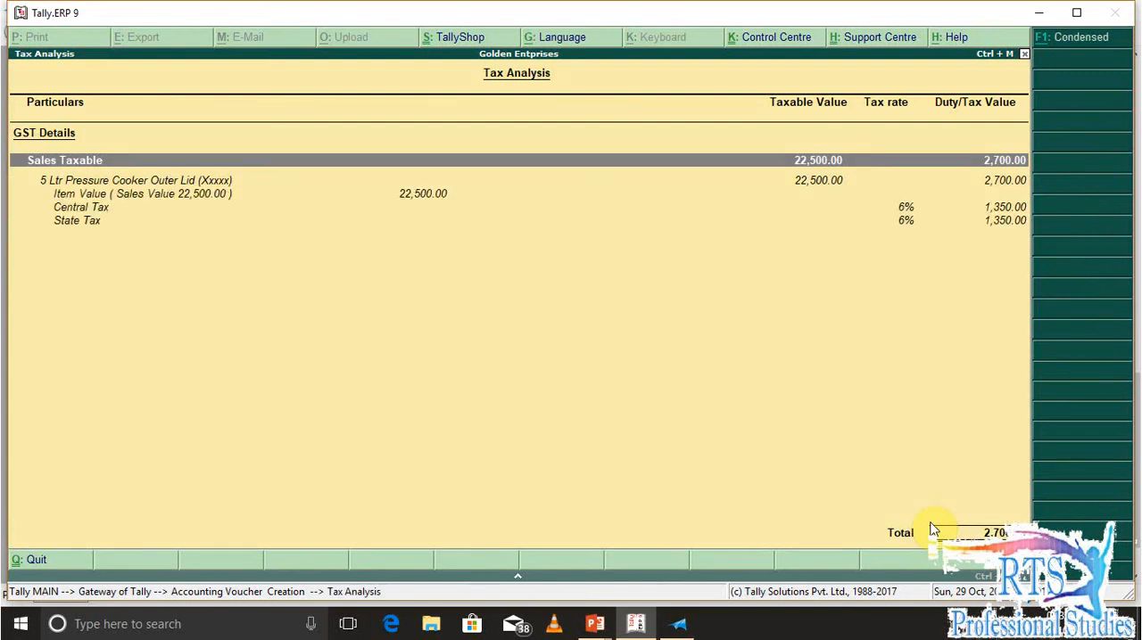
{"action": "key", "text": "alt+F1"}
{"action": "key", "text": "Escape"}
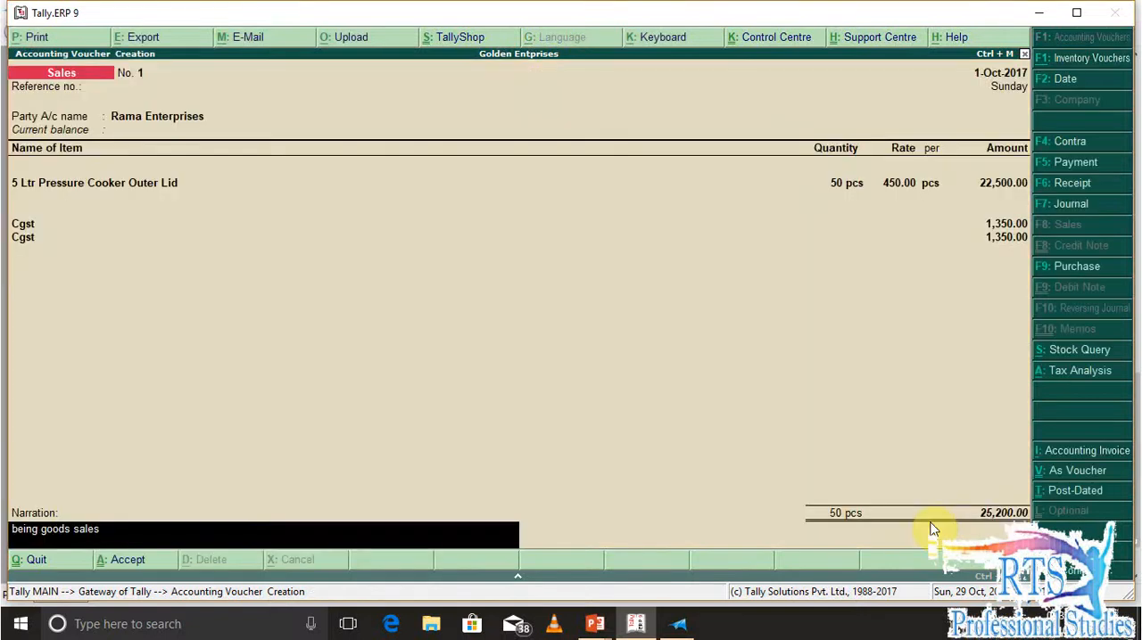
Replace the first Cgst ledger line in the sales voucher with Sgt, keeping the second line as Cgst
{"action": "key", "text": "Up"}
{"action": "key", "text": "Up"}
{"action": "key", "text": "Up"}
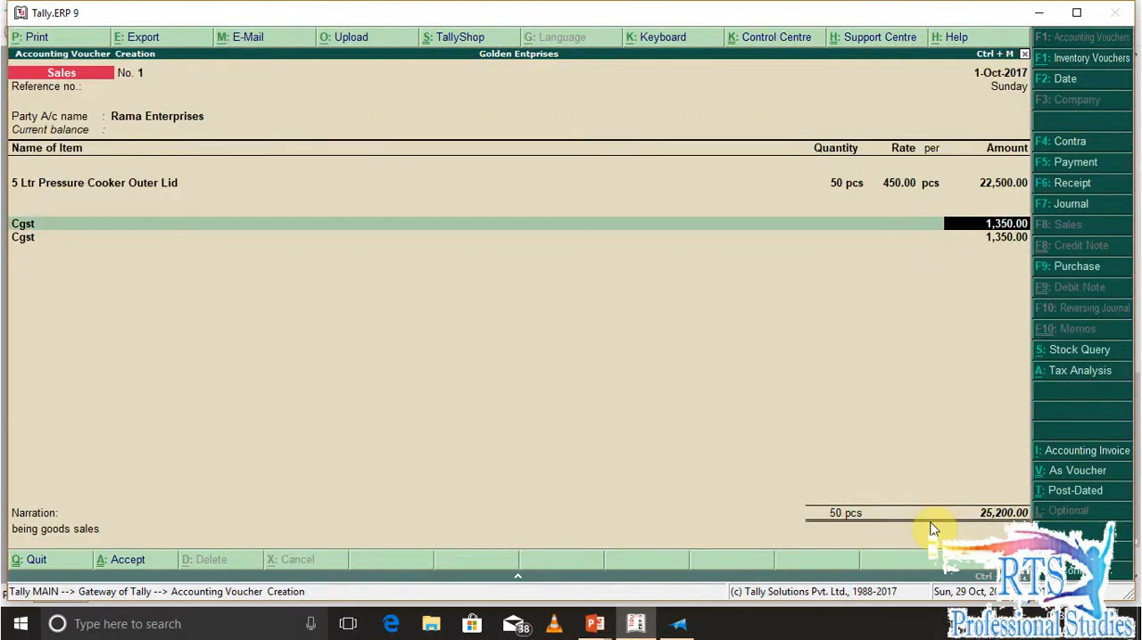
{"action": "key", "text": "BackSpace"}
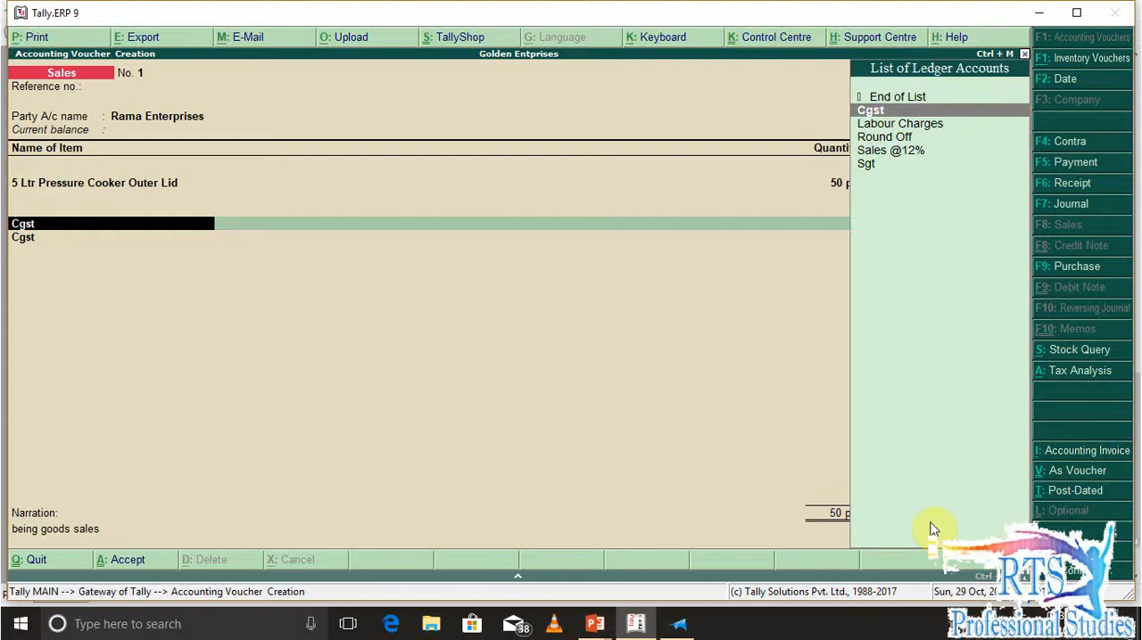
{"action": "type", "text": "S"}
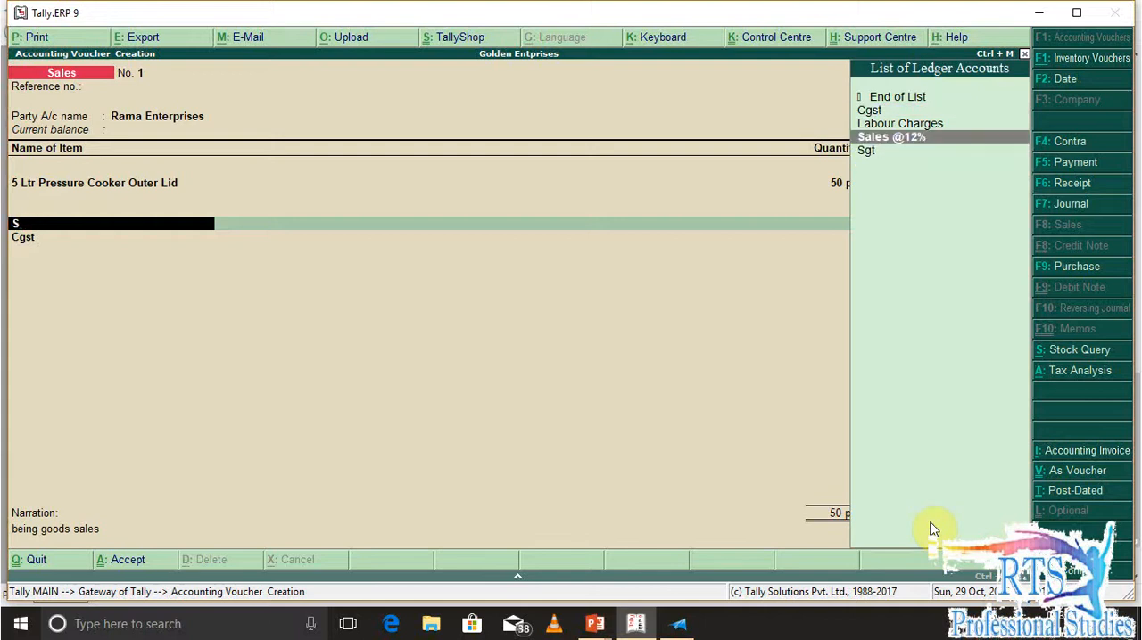
{"action": "key", "text": "Down"}
{"action": "key", "text": "Return"}
{"action": "key", "text": "Return"}
{"action": "key", "text": "Return"}
{"action": "key", "text": "Return"}
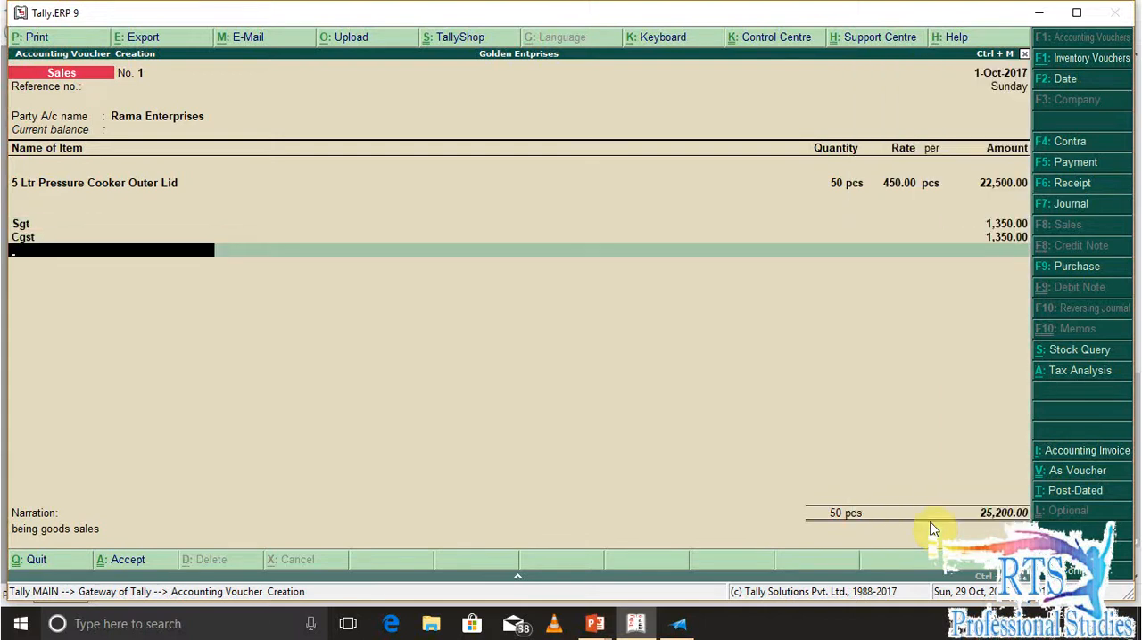
Keep the remaining entries and narration and save the sales voucher
{"action": "key", "text": "Return"}
{"action": "key", "text": "Return"}
{"action": "key", "text": "Return"}
{"action": "key", "text": "Return"}
{"action": "key", "text": "Return"}
{"action": "key", "text": "Return"}
{"action": "key", "text": "Return"}
{"action": "key", "text": "Return"}
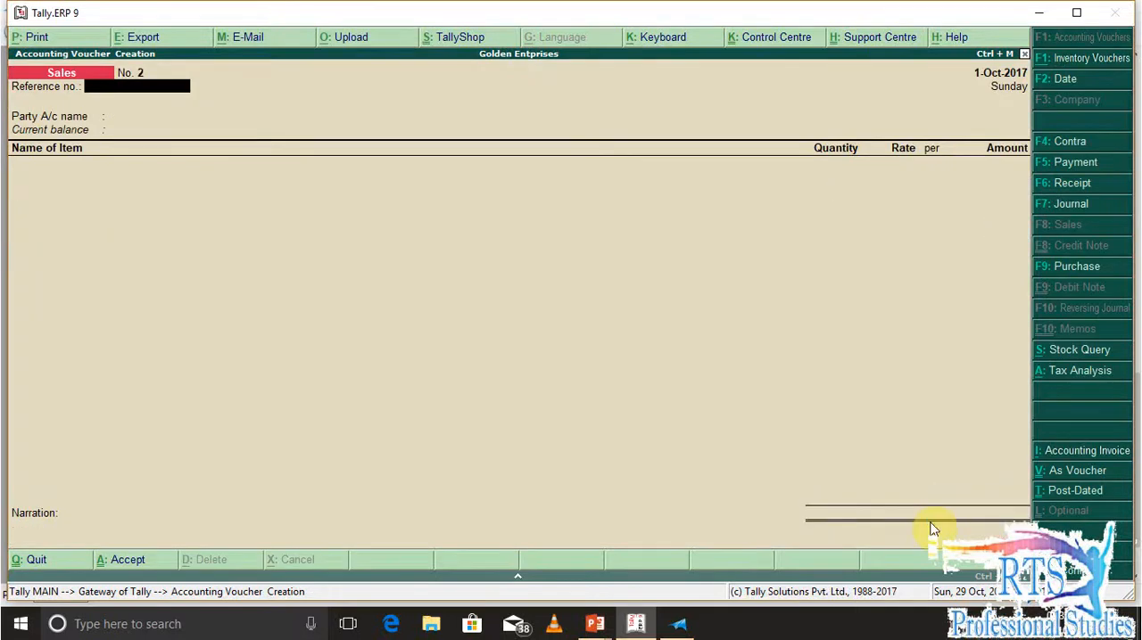
Leave voucher entry and show the Stock Summary in detailed view with all items under their groups
{"action": "key", "text": "Escape"}
{"action": "key", "text": "s"}
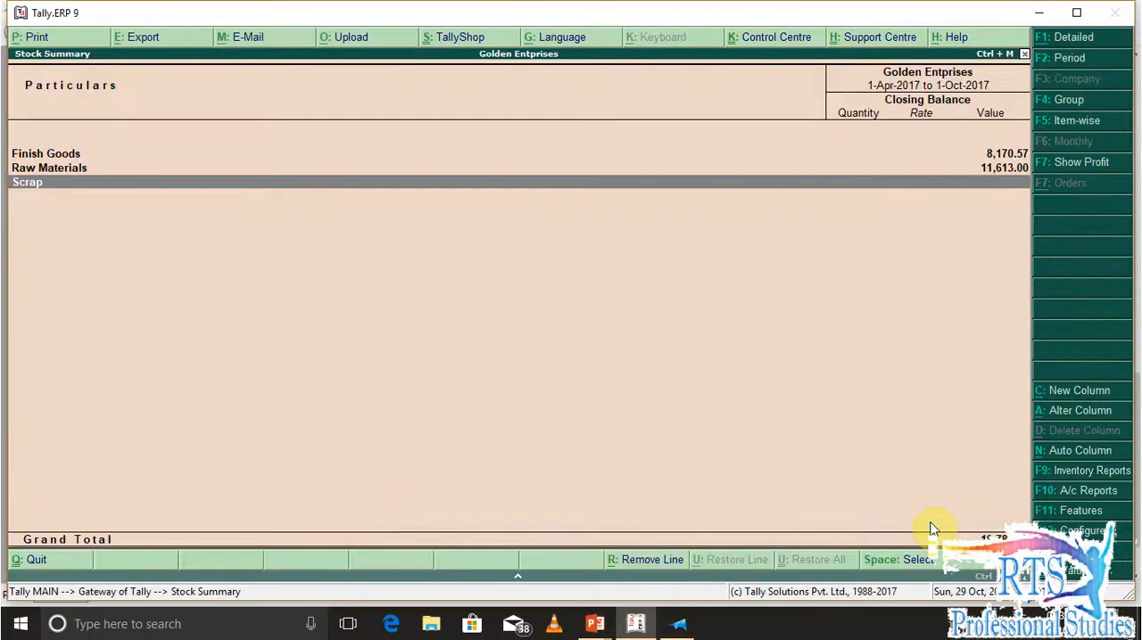
{"action": "key", "text": "alt+F1"}
{"action": "key", "text": "Up"}
{"action": "key", "text": "Up"}
{"action": "key", "text": "Up"}
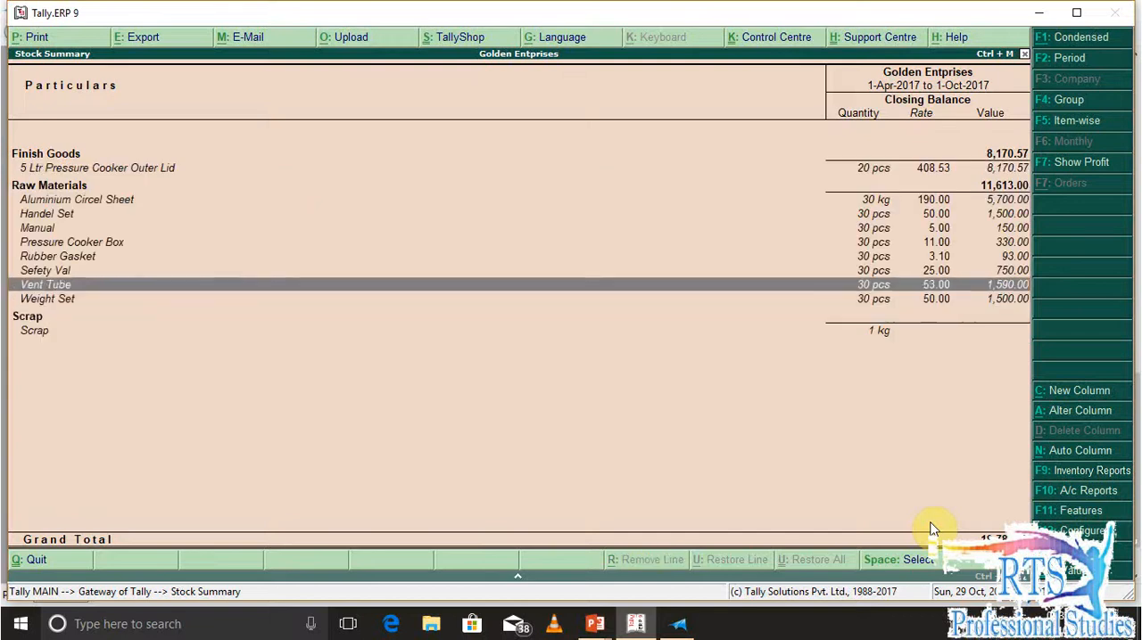
{"action": "key", "text": "Home"}
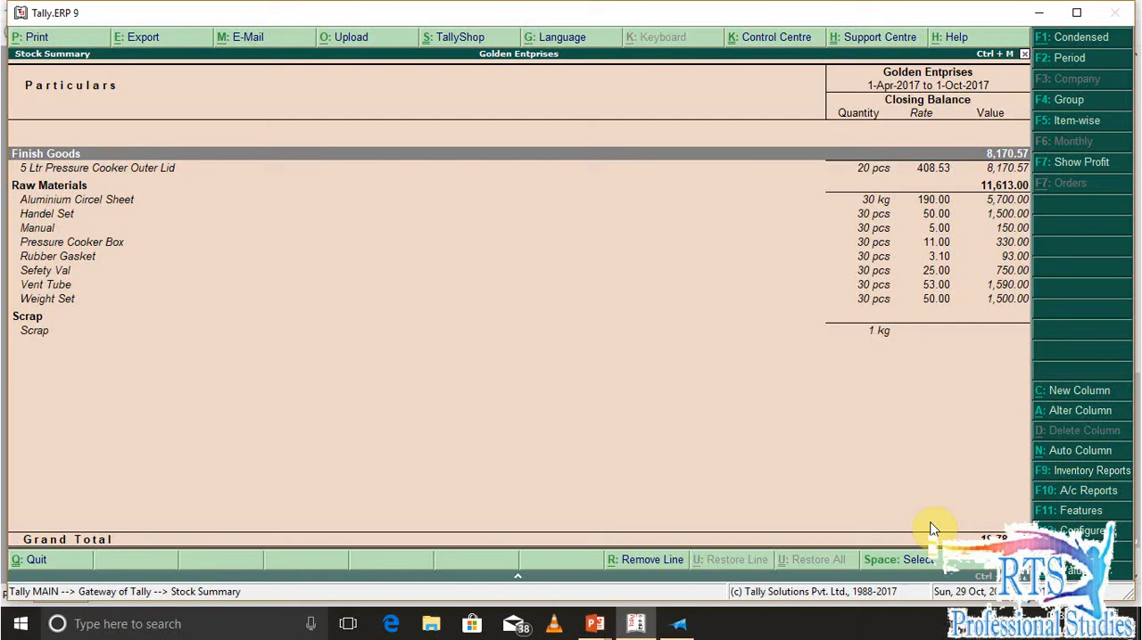
Drill into the Finish Goods group to check its closing stock, and return to the full Stock Summary
{"action": "key", "text": "Return"}
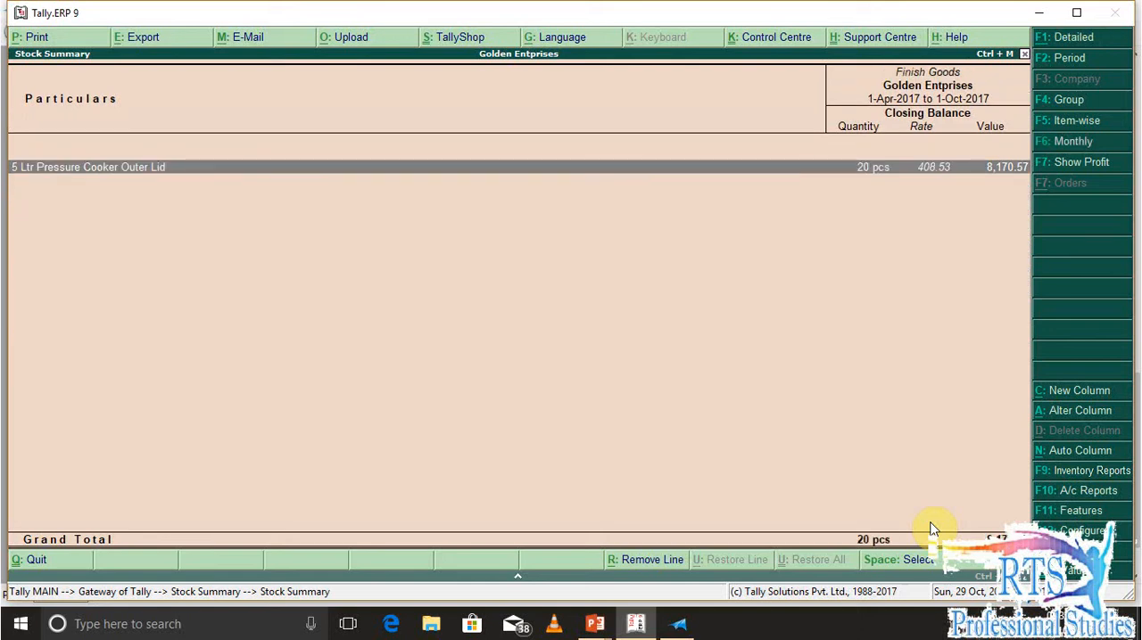
{"action": "key", "text": "Escape"}
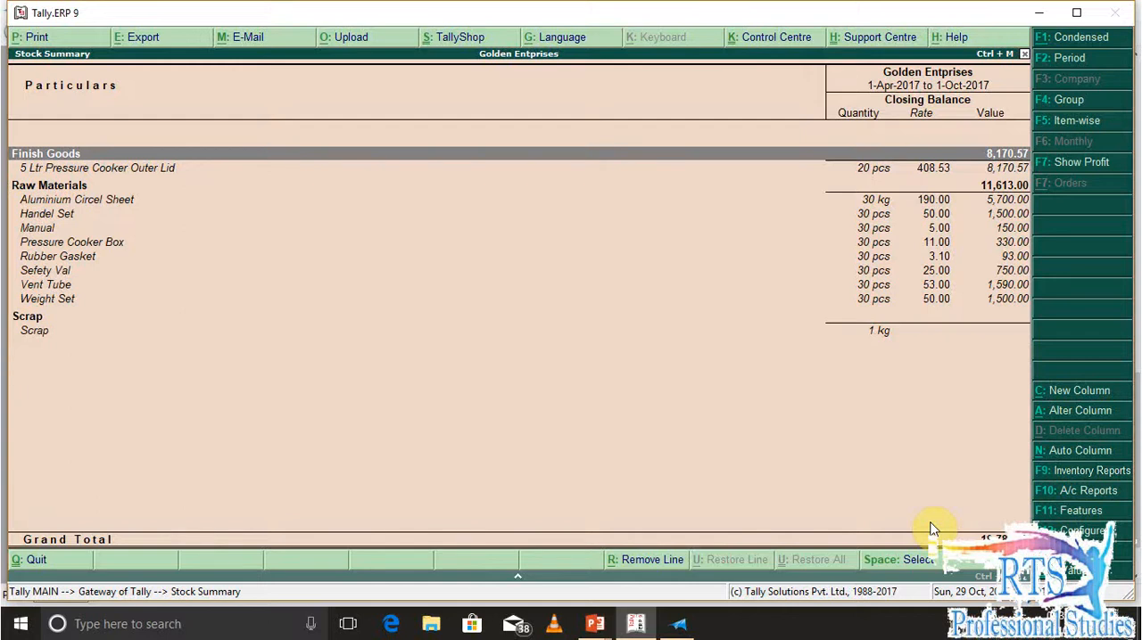
{"action": "key", "text": "Return"}
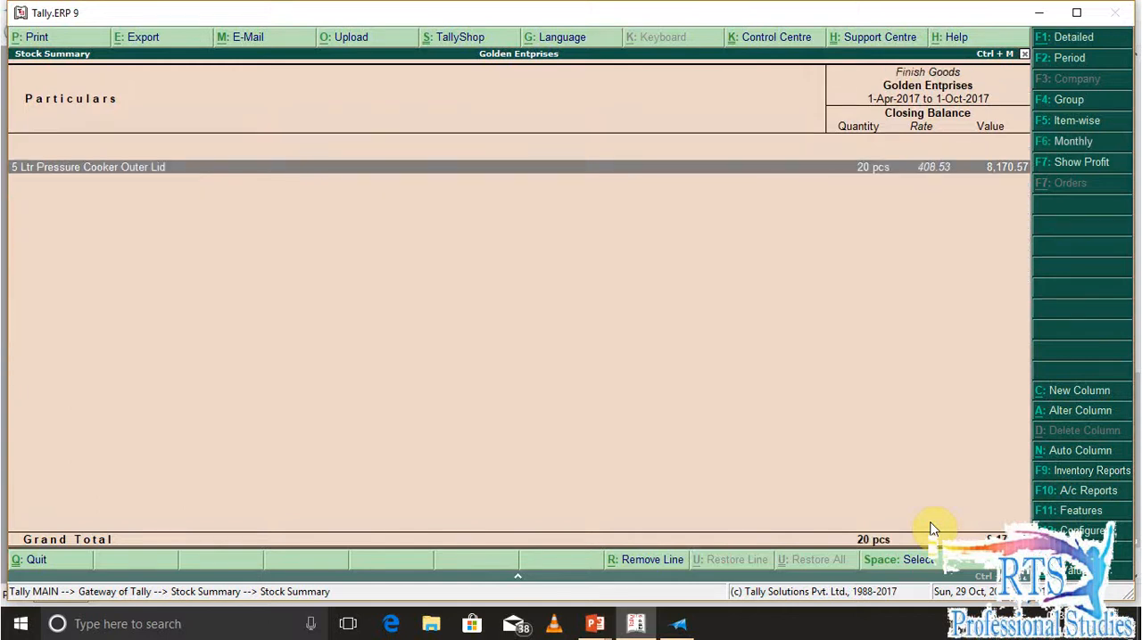
{"action": "key", "text": "Escape"}
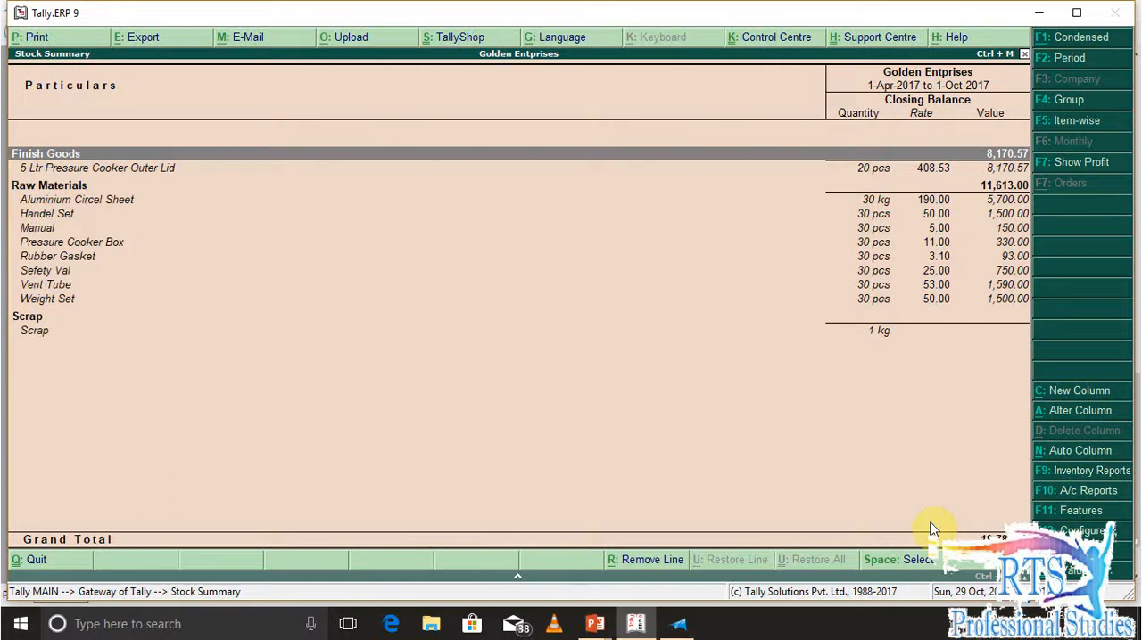
{"action": "key", "text": "Return"}
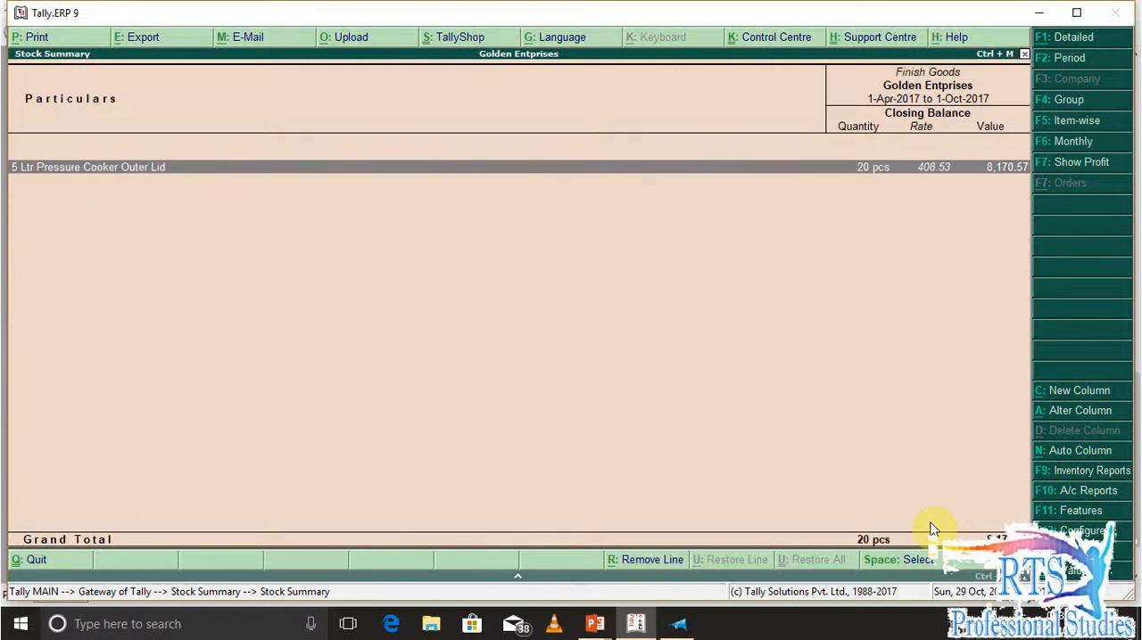
{"action": "key", "text": "Escape"}
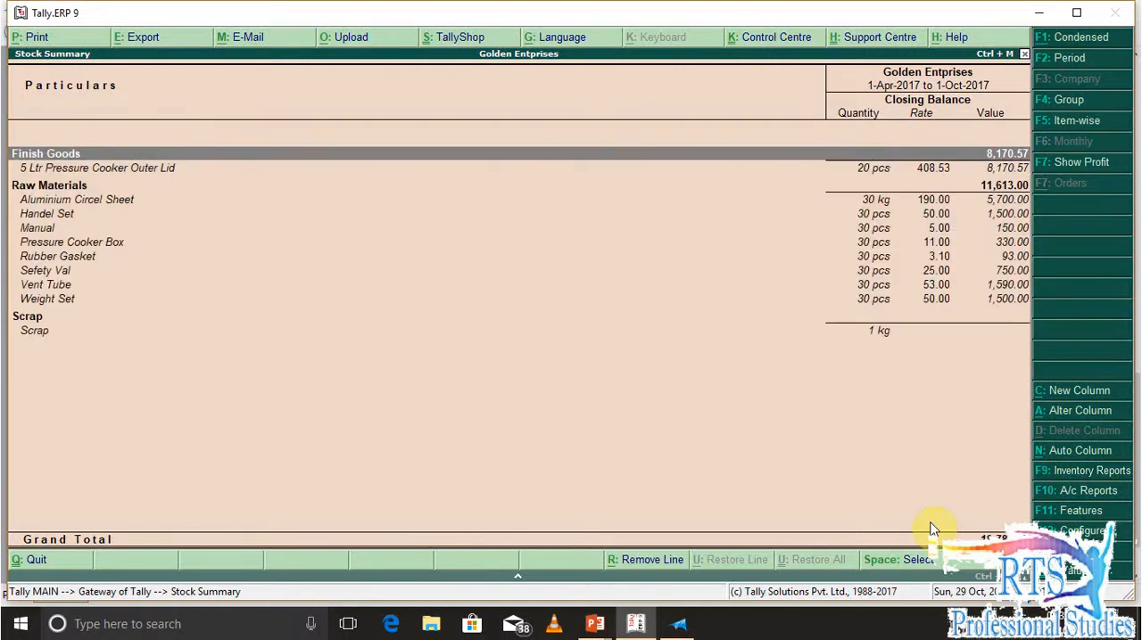
Examine the closing quantities, rates and values of the finished goods and raw material items in the Stock Summary
{"action": "key", "text": "Down"}
{"action": "key", "text": "Down"}
{"action": "key", "text": "Up"}
{"action": "key", "text": "Up"}
{"action": "key", "text": "Down"}
{"action": "key", "text": "Down"}
{"action": "key", "text": "Up"}
{"action": "key", "text": "Up"}
{"action": "key", "text": "Down"}
{"action": "key", "text": "Down"}
{"action": "key", "text": "Up"}
{"action": "key", "text": "Up"}
{"action": "key", "text": "Down"}
{"action": "key", "text": "Down"}
{"action": "key", "text": "Down"}
{"action": "key", "text": "Up"}
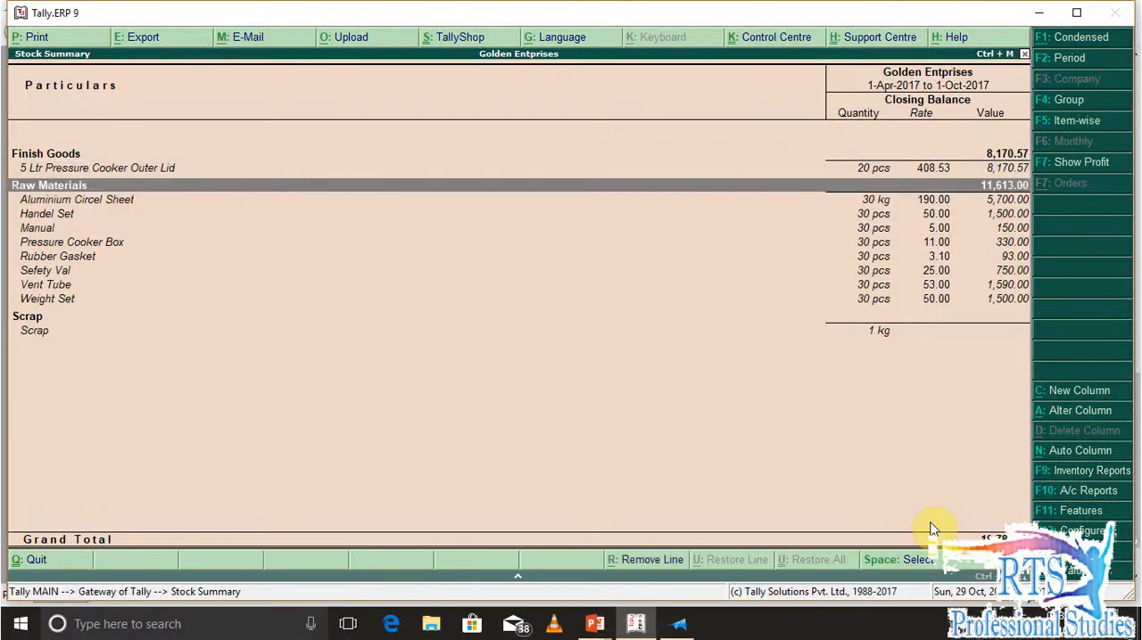
{"action": "key", "text": "Up"}
{"action": "key", "text": "Up"}
{"action": "key", "text": "Down"}
{"action": "key", "text": "Down"}
{"action": "key", "text": "Down"}
{"action": "key", "text": "Down"}
{"action": "key", "text": "Down"}
{"action": "key", "text": "Down"}
{"action": "key", "text": "Down"}
{"action": "key", "text": "Down"}
{"action": "key", "text": "Down"}
{"action": "key", "text": "Up"}
{"action": "key", "text": "Up"}
{"action": "key", "text": "Up"}
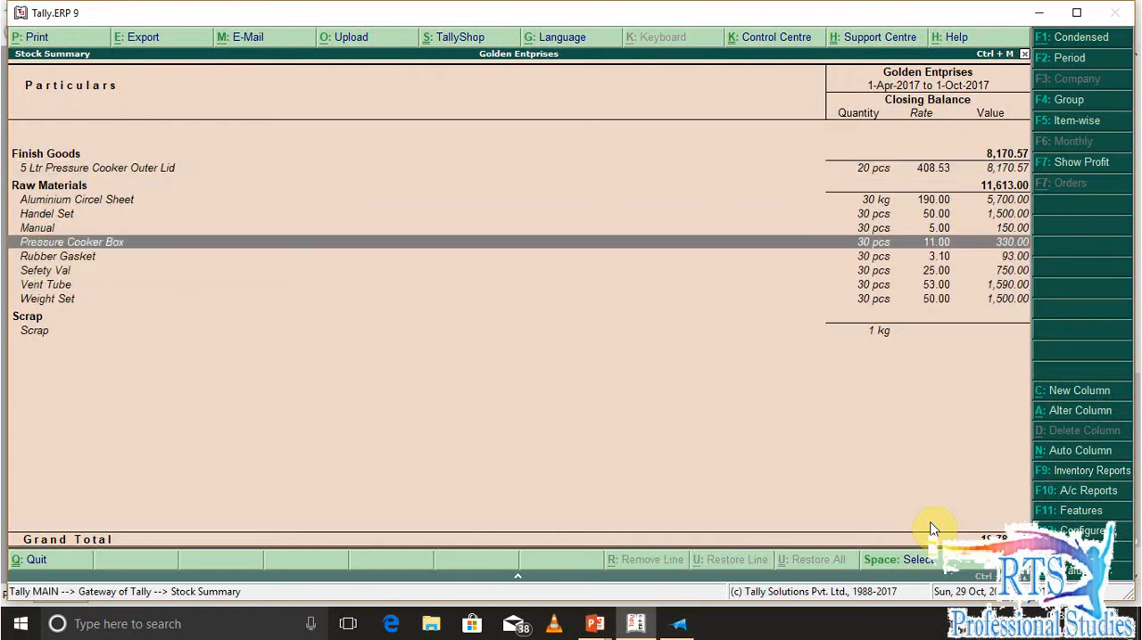
{"action": "key", "text": "Down"}
Show the Profit & Loss A/c in detailed view and examine its sales and closing stock entries
{"action": "key", "text": "Escape"}
{"action": "key", "text": "Escape"}
{"action": "key", "text": "Escape"}
{"action": "key", "text": "p"}
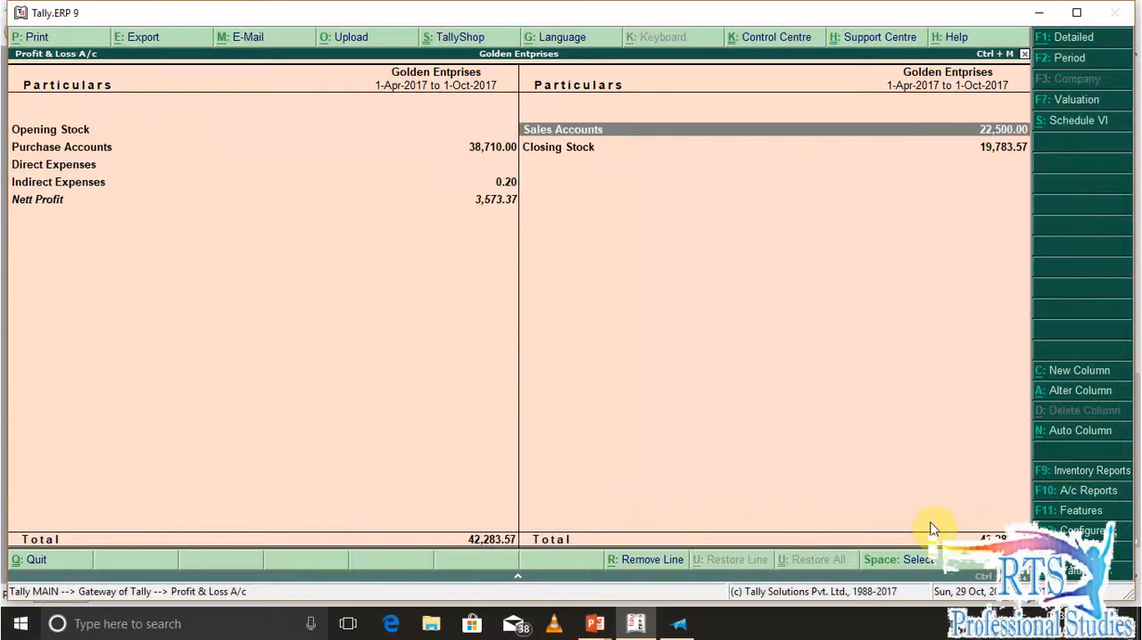
{"action": "key", "text": "alt+F1"}
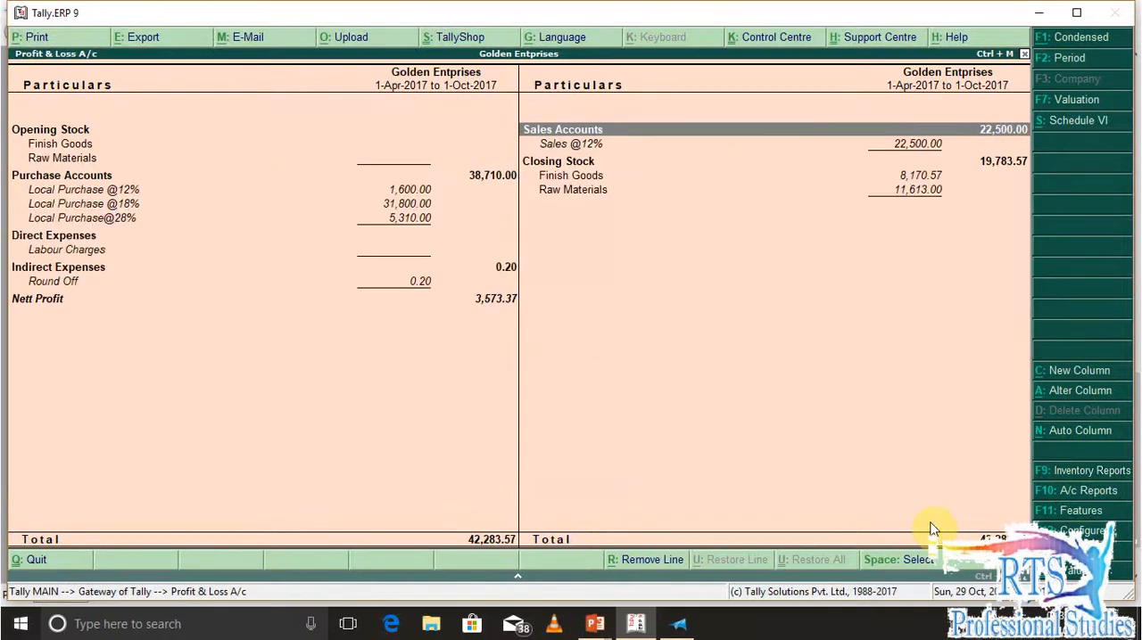
{"action": "key", "text": "Down"}
{"action": "key", "text": "Down"}
{"action": "key", "text": "Down"}
{"action": "key", "text": "Up"}
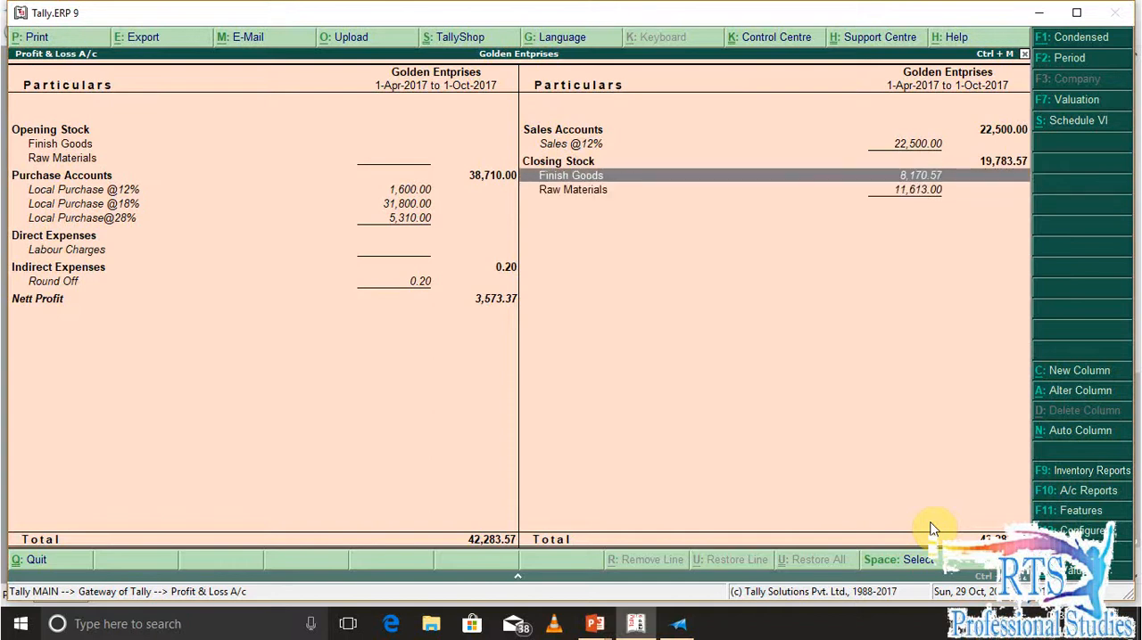
Open GST Rate Setup from the statutory GST reports and review the tax rates of the stock groups
{"action": "key", "text": "Escape"}
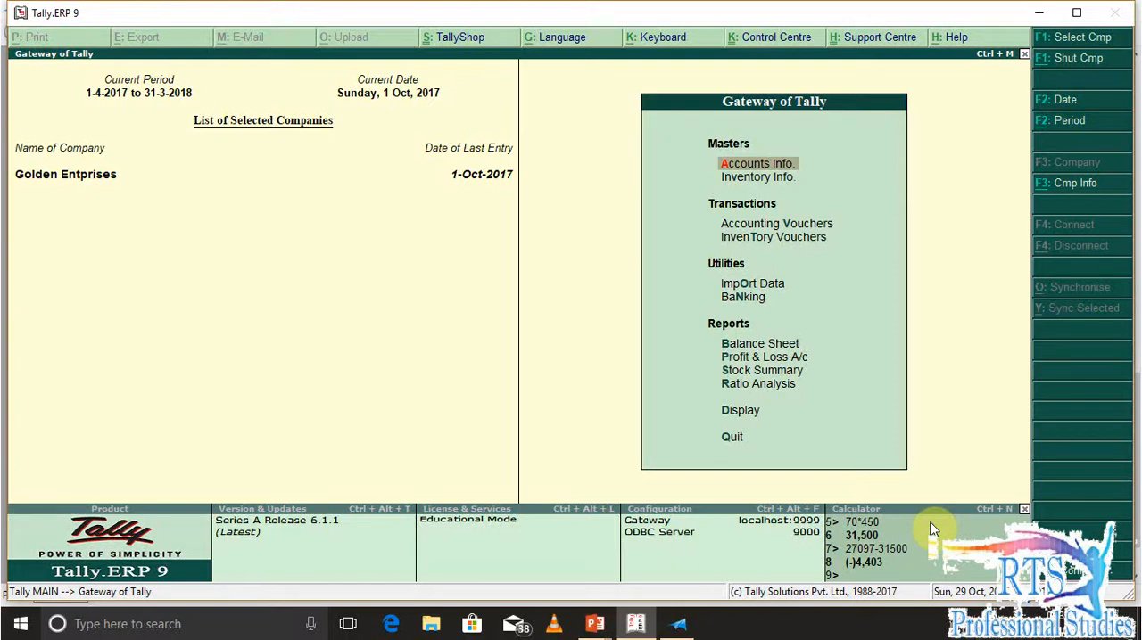
{"action": "key", "text": "d"}
{"action": "key", "text": "o"}
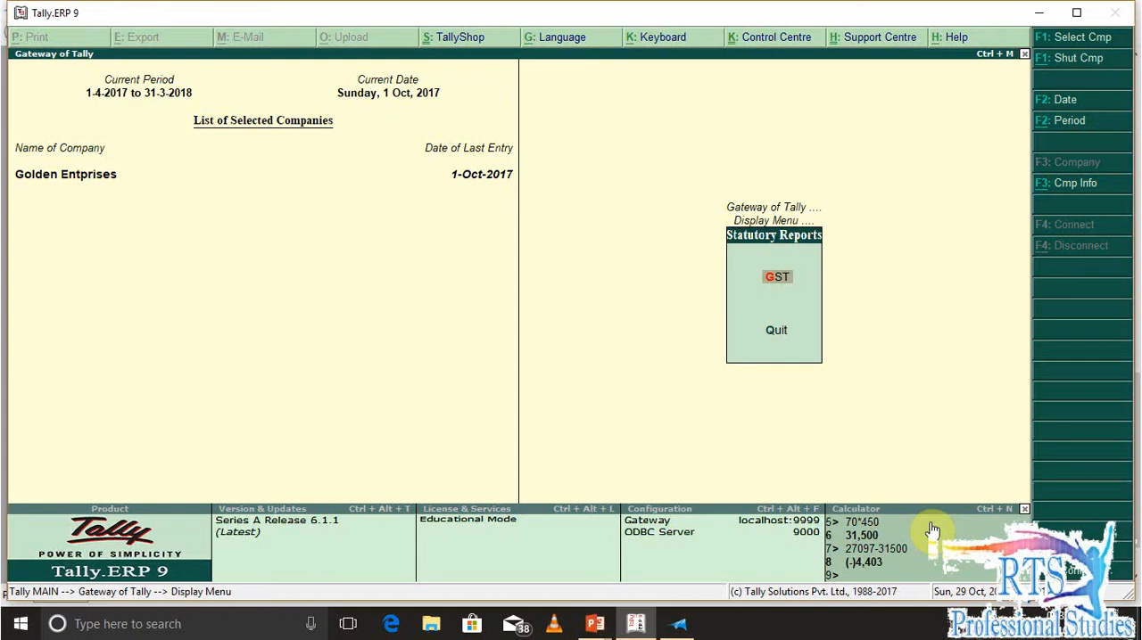
{"action": "key", "text": "Return"}
{"action": "key", "text": "Down"}
{"action": "key", "text": "Down"}
{"action": "key", "text": "Down"}
{"action": "key", "text": "Down"}
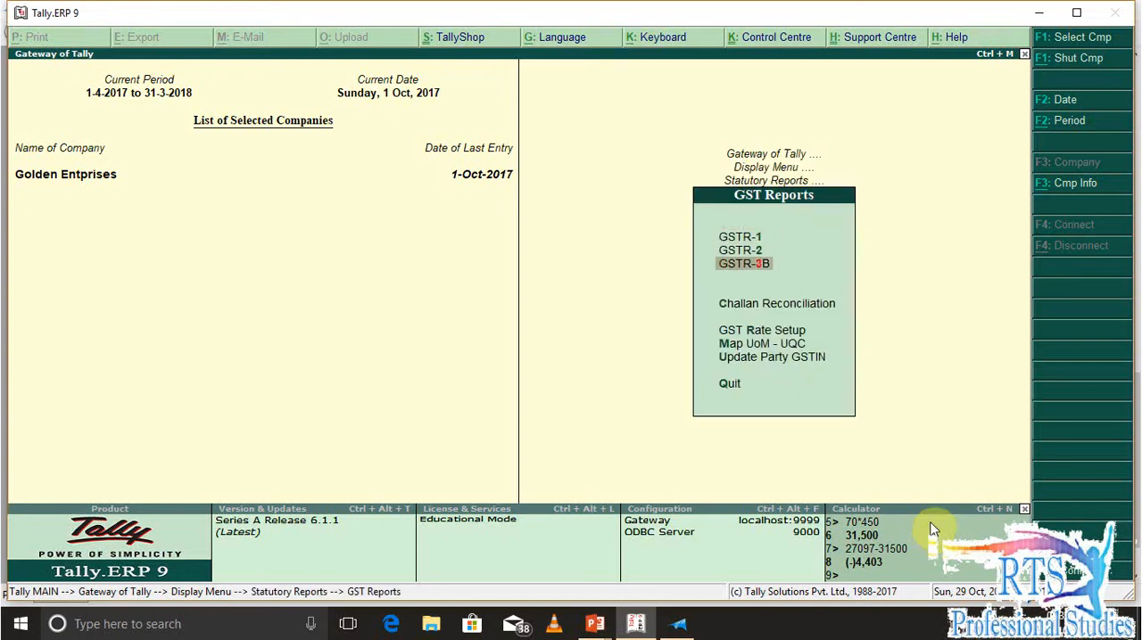
{"action": "key", "text": "Return"}
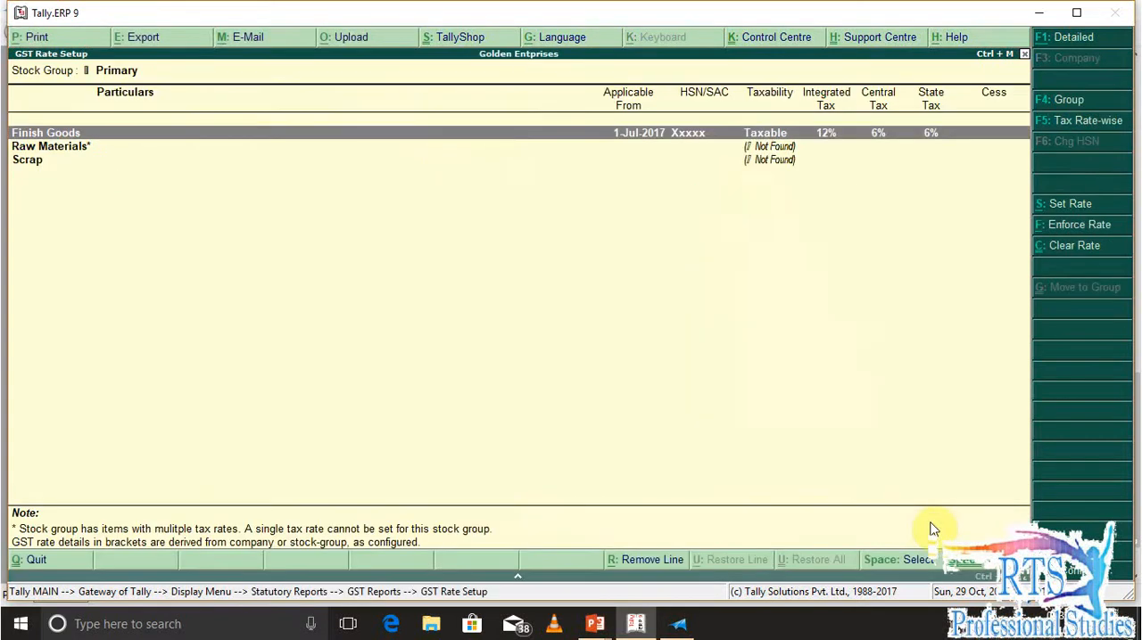
{"action": "key", "text": "Down"}
{"action": "key", "text": "Down"}
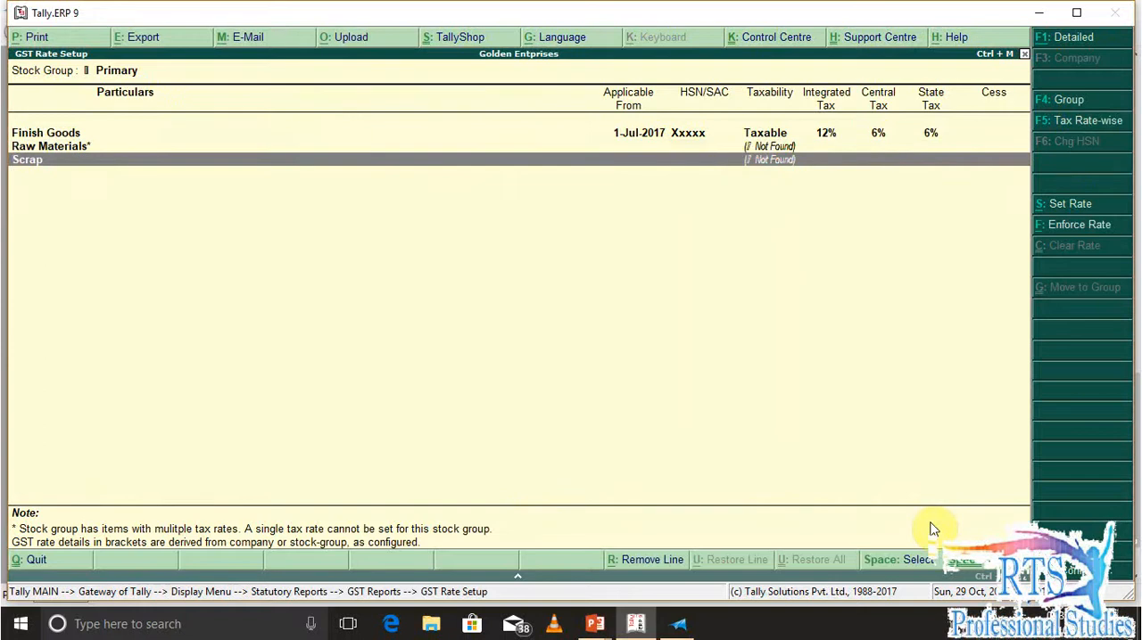
{"action": "key", "text": "Up"}
{"action": "key", "text": "Up"}
{"action": "key", "text": "Down"}
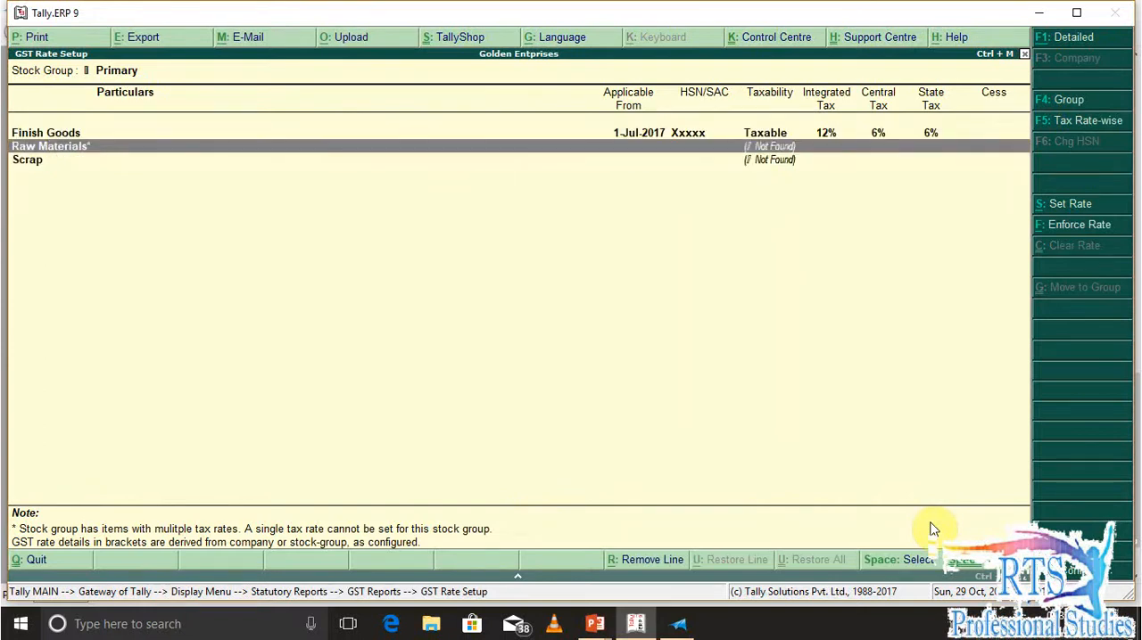
Open the Raw Materials group in GST Rate Setup and examine the tax rates of its stock items
{"action": "key", "text": "Return"}
{"action": "key", "text": "Down"}
{"action": "key", "text": "Down"}
{"action": "key", "text": "Down"}
{"action": "key", "text": "Down"}
{"action": "key", "text": "Down"}
{"action": "key", "text": "Down"}
{"action": "key", "text": "Down"}
{"action": "key", "text": "Down"}
{"action": "key", "text": "Down"}
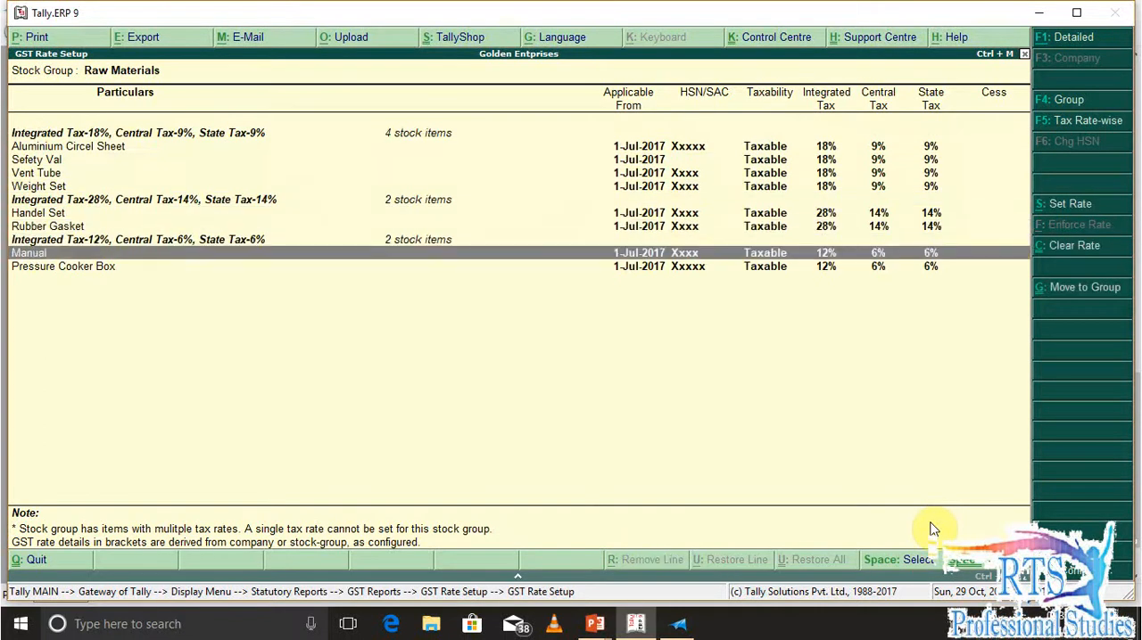
{"action": "key", "text": "Down"}
{"action": "key", "text": "Up"}
{"action": "key", "text": "Up"}
{"action": "key", "text": "Up"}
{"action": "key", "text": "Up"}
{"action": "key", "text": "Up"}
{"action": "key", "text": "Up"}
{"action": "key", "text": "Up"}
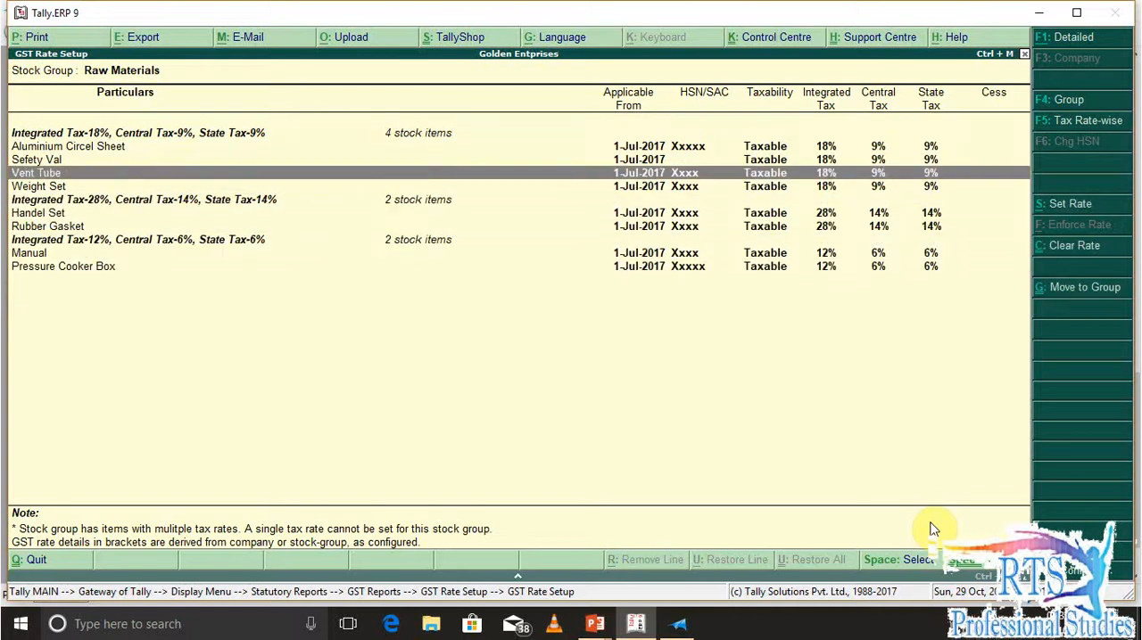
{"action": "key", "text": "Down"}
{"action": "key", "text": "Down"}
{"action": "key", "text": "Down"}
{"action": "key", "text": "Down"}
{"action": "key", "text": "Down"}
{"action": "key", "text": "Down"}
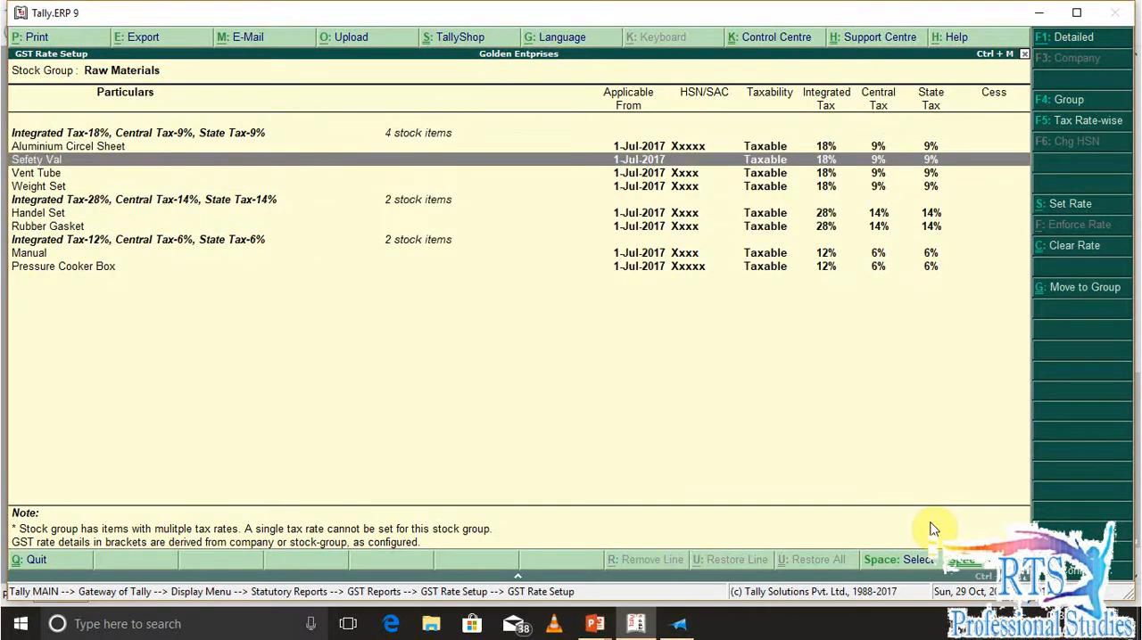
{"action": "key", "text": "Down"}
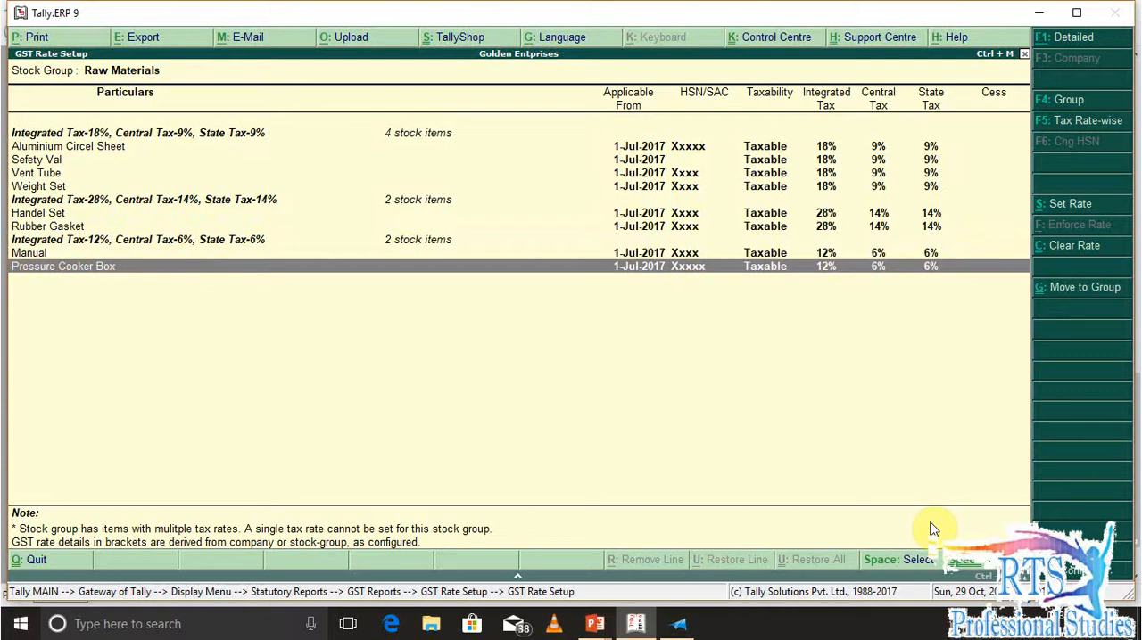
{"action": "key", "text": "Up"}
{"action": "key", "text": "Up"}
{"action": "key", "text": "Up"}
{"action": "key", "text": "Up"}
{"action": "key", "text": "Up"}
{"action": "key", "text": "Up"}
{"action": "key", "text": "Up"}
{"action": "key", "text": "Up"}
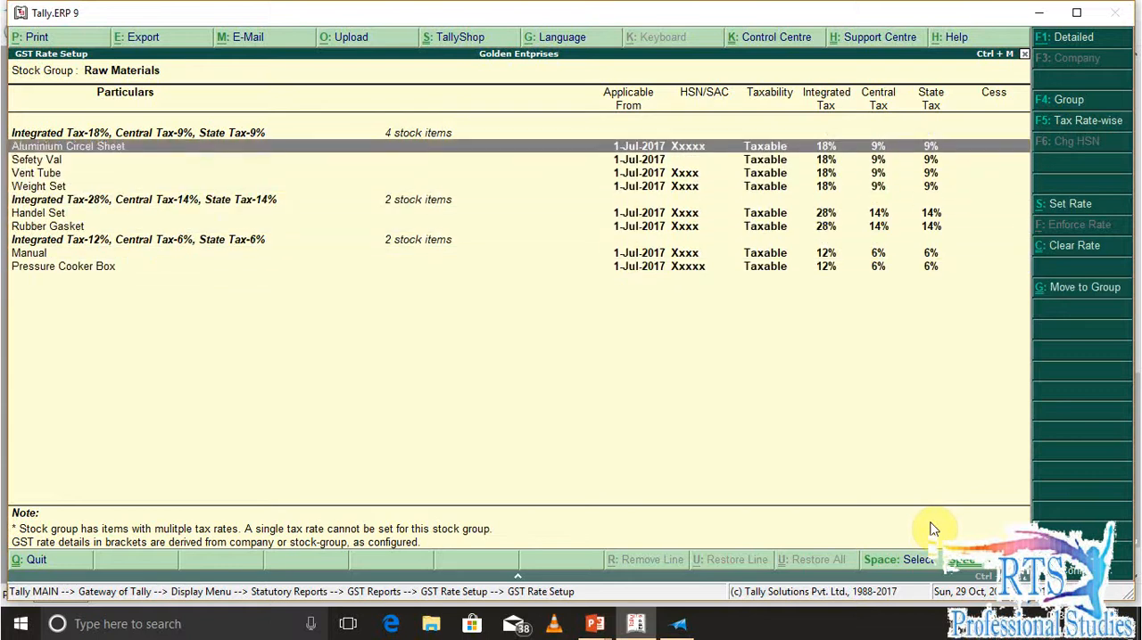
{"action": "key", "text": "Down"}
{"action": "key", "text": "Down"}
{"action": "key", "text": "Down"}
{"action": "key", "text": "Down"}
{"action": "key", "text": "Down"}
{"action": "key", "text": "Down"}
{"action": "key", "text": "Down"}
{"action": "key", "text": "Down"}
{"action": "key", "text": "Down"}
{"action": "key", "text": "Down"}
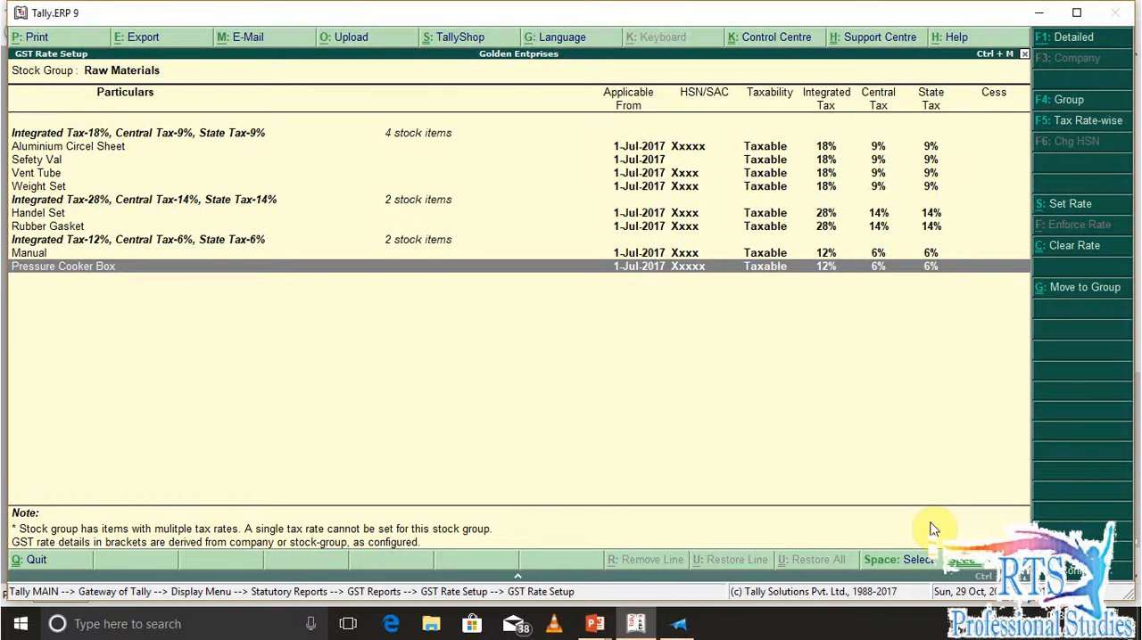
{"action": "key", "text": "Up"}
{"action": "key", "text": "Up"}
{"action": "key", "text": "Up"}
{"action": "key", "text": "Up"}
{"action": "key", "text": "Up"}
{"action": "key", "text": "Up"}
{"action": "key", "text": "Up"}
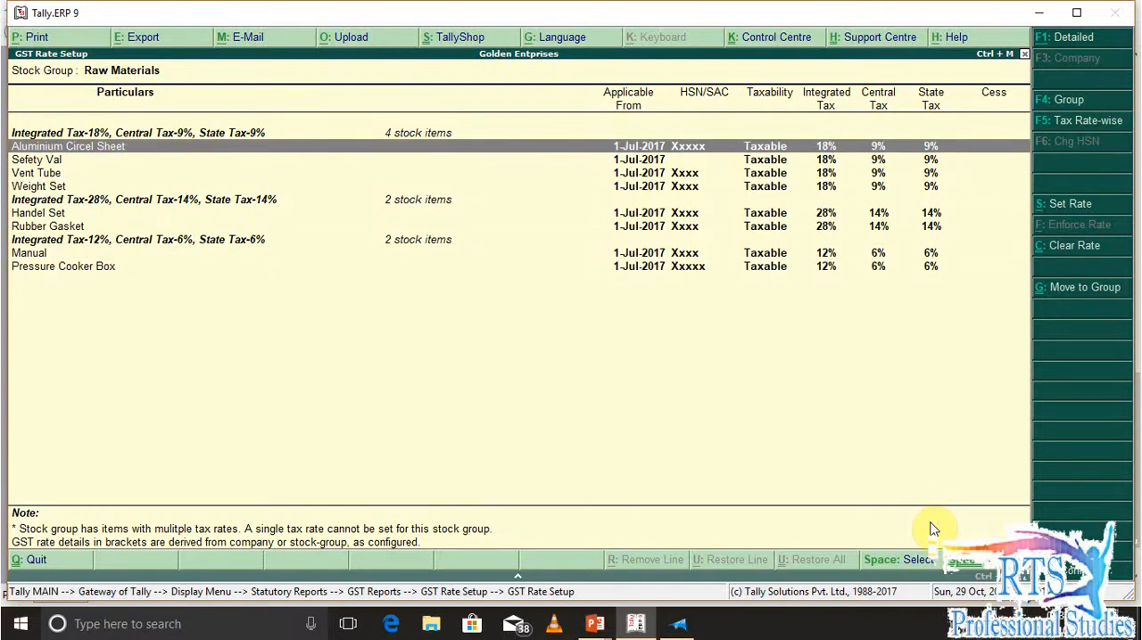
Select the four 18% items from Aluminium Circel Sheet to Weight Set and start moving them to another stock group
{"action": "key", "text": "space"}
{"action": "key", "text": "space"}
{"action": "key", "text": "space"}
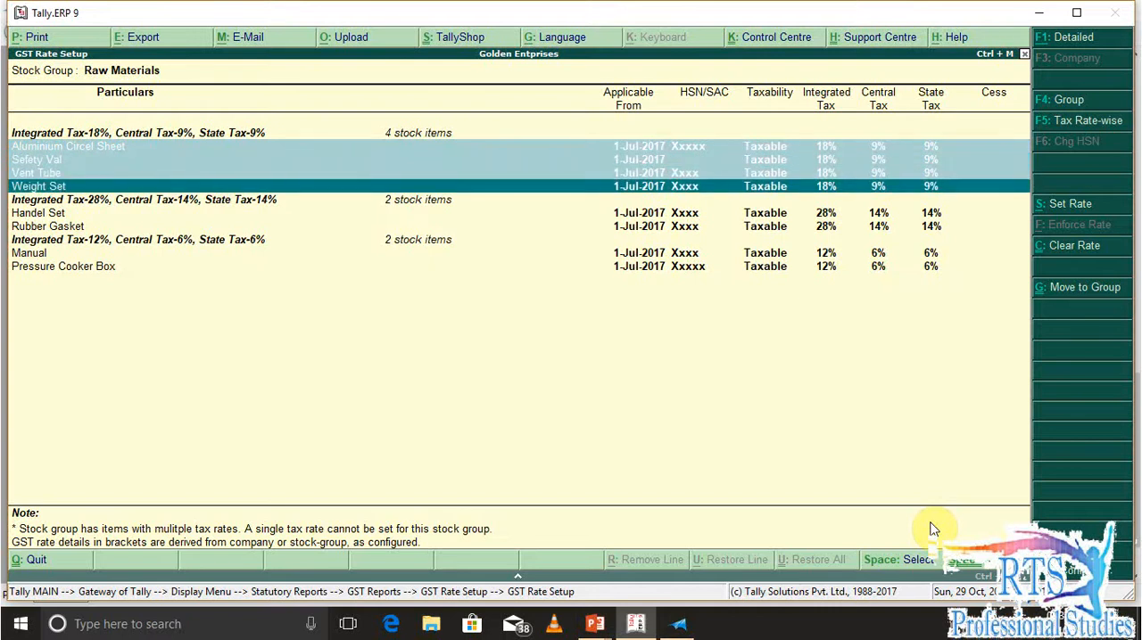
{"action": "key", "text": "ctrl+g"}
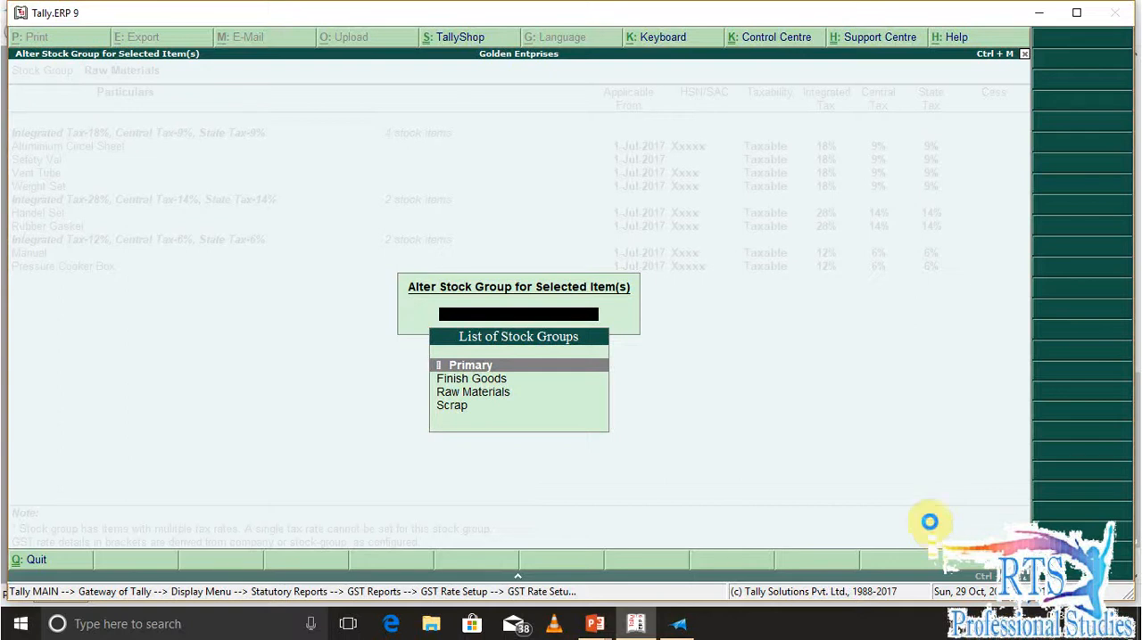
Create a new stock group named Raw Materila@28% under Primary from the stock group selection
{"action": "key", "text": "alt+c"}
{"action": "type", "text": "Raw Mater"}
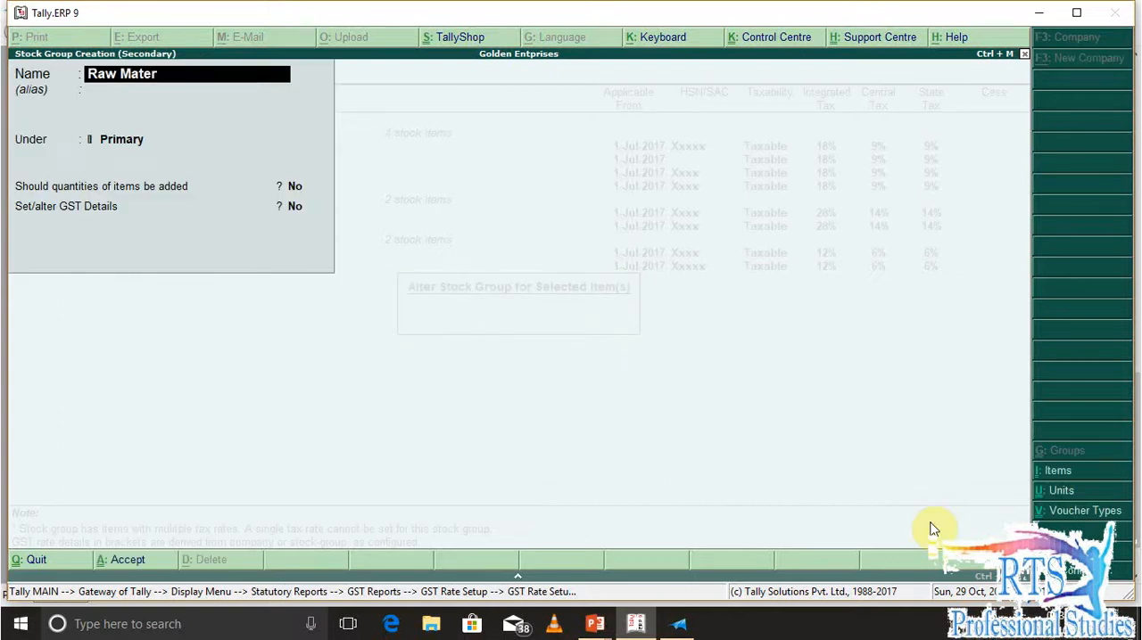
{"action": "type", "text": "ila@28^"}
{"action": "key", "text": "BackSpace"}
{"action": "type", "text": "%"}
{"action": "key", "text": "Return"}
Enable GST details for the new stock group and enter the HSN/SAC code 12244
{"action": "key", "text": "Return"}
{"action": "key", "text": "Return"}
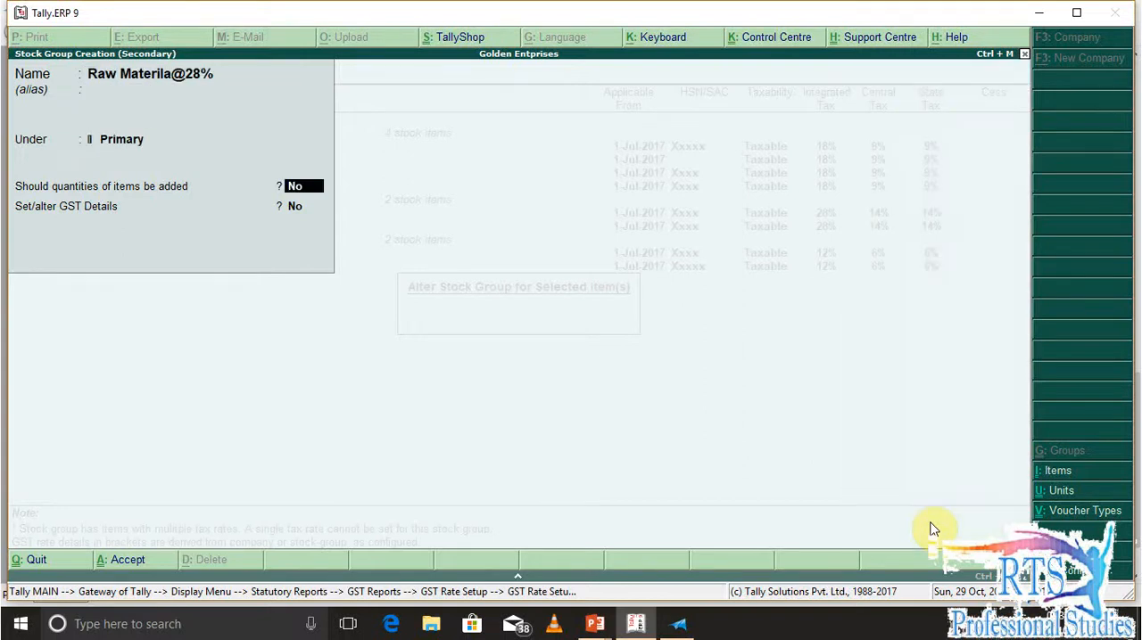
{"action": "key", "text": "Return"}
{"action": "key", "text": "y"}
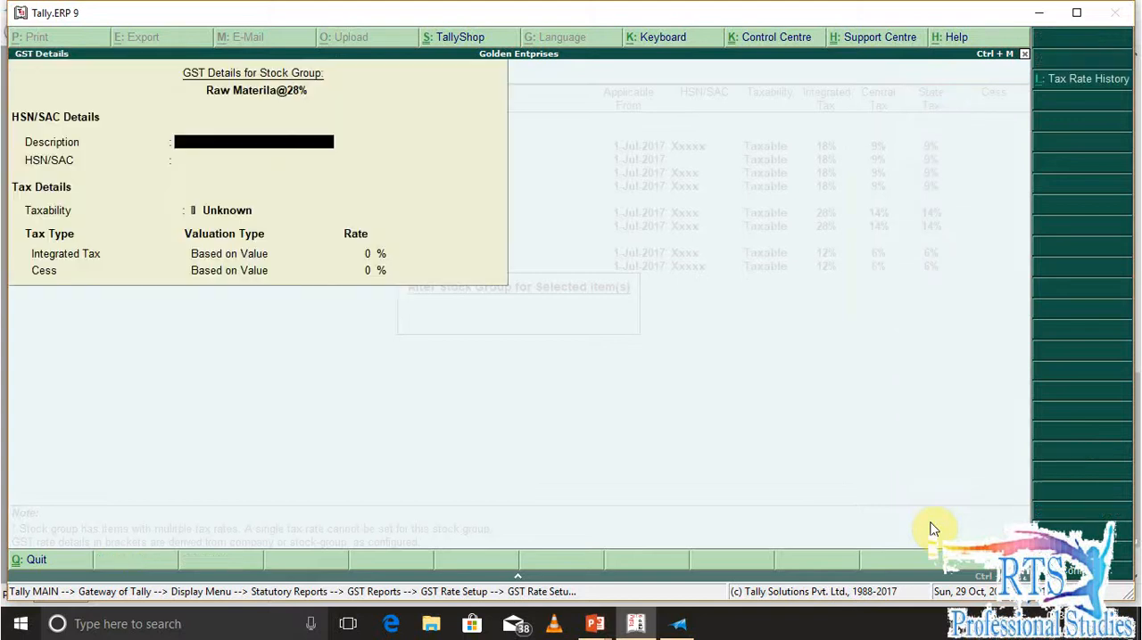
{"action": "key", "text": "Return"}
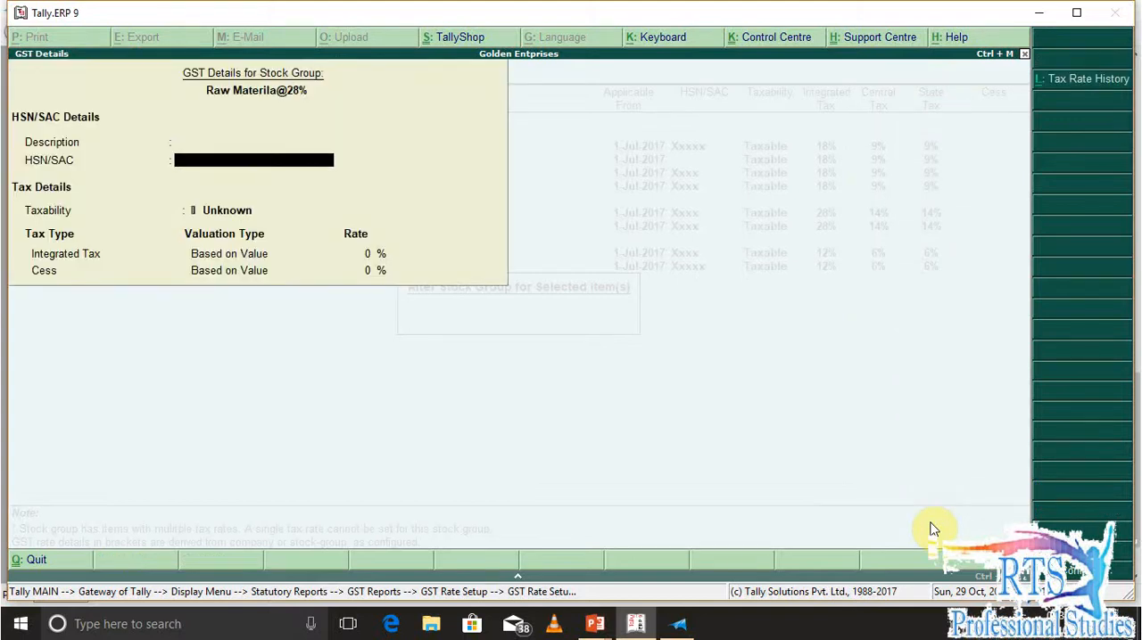
{"action": "type", "text": "12244"}
{"action": "key", "text": "Return"}
Reopen the group's GST details and set the taxability to Taxable with an Integrated Tax rate of 28%
{"action": "key", "text": "Return"}
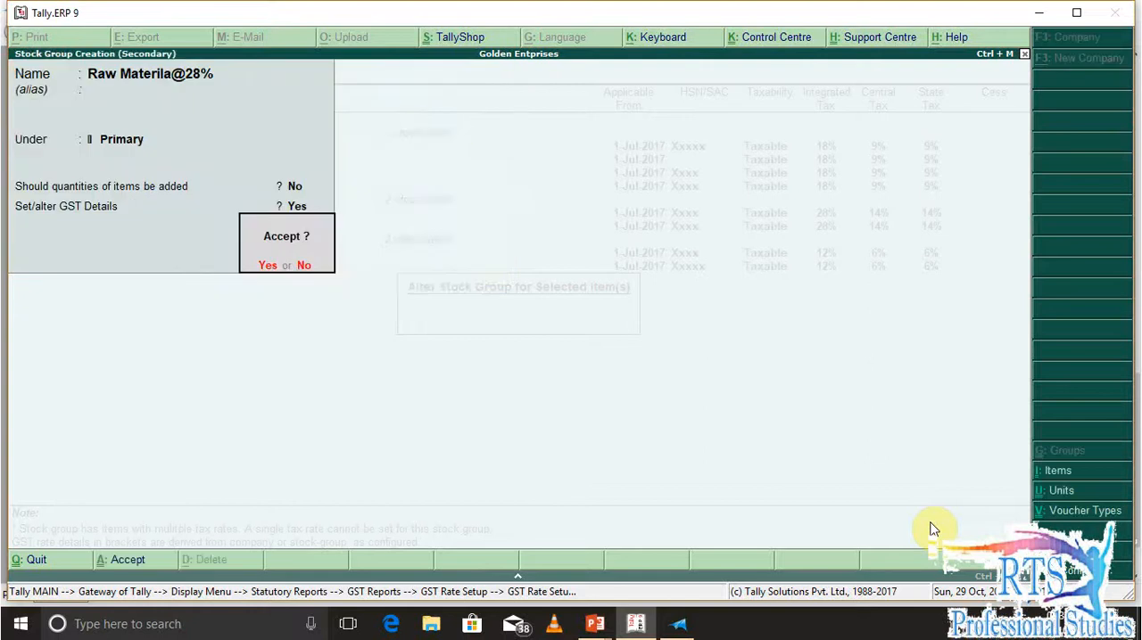
{"action": "key", "text": "n"}
{"action": "key", "text": "Return"}
{"action": "key", "text": "Return"}
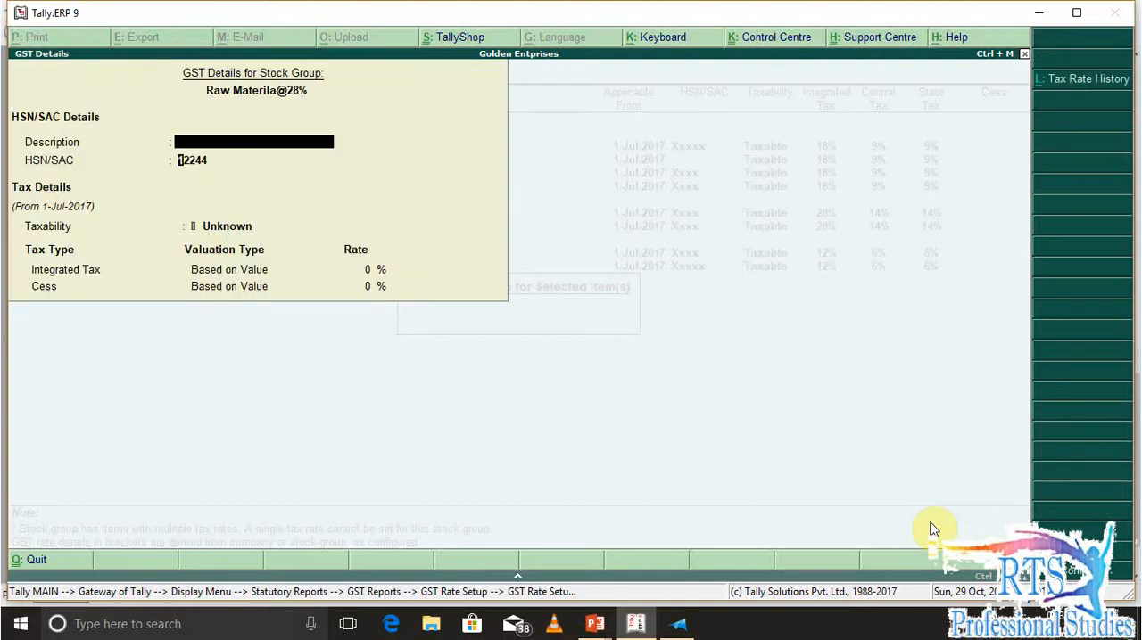
{"action": "key", "text": "Return"}
{"action": "key", "text": "Down"}
{"action": "key", "text": "Down"}
{"action": "key", "text": "Down"}
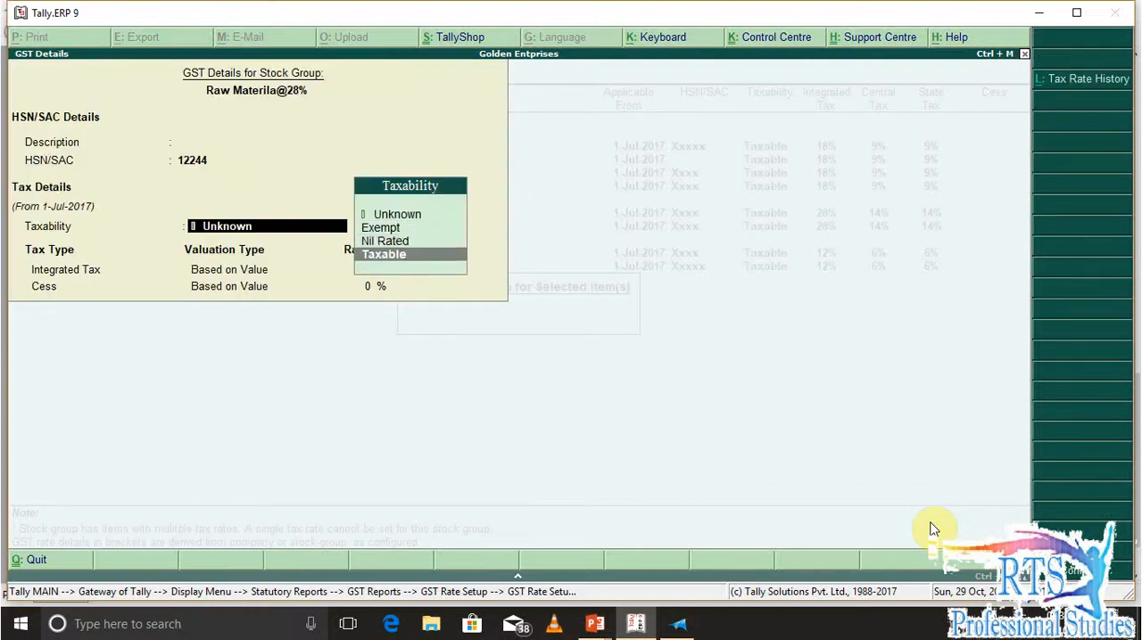
{"action": "key", "text": "Return"}
{"action": "type", "text": "28"}
{"action": "key", "text": "Return"}
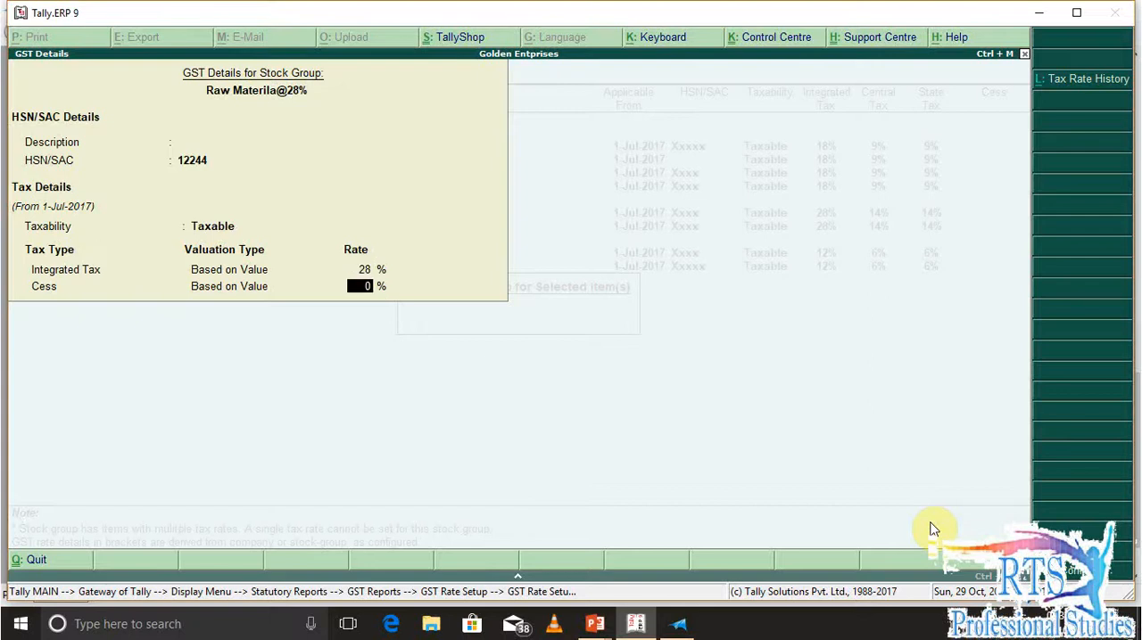
{"action": "key", "text": "Return"}
Remove the Unknown entry from the group's Tax Rate History and set the Taxable entry to apply from 1-Jul-2017
{"action": "key", "text": "Return"}
{"action": "key", "text": "n"}
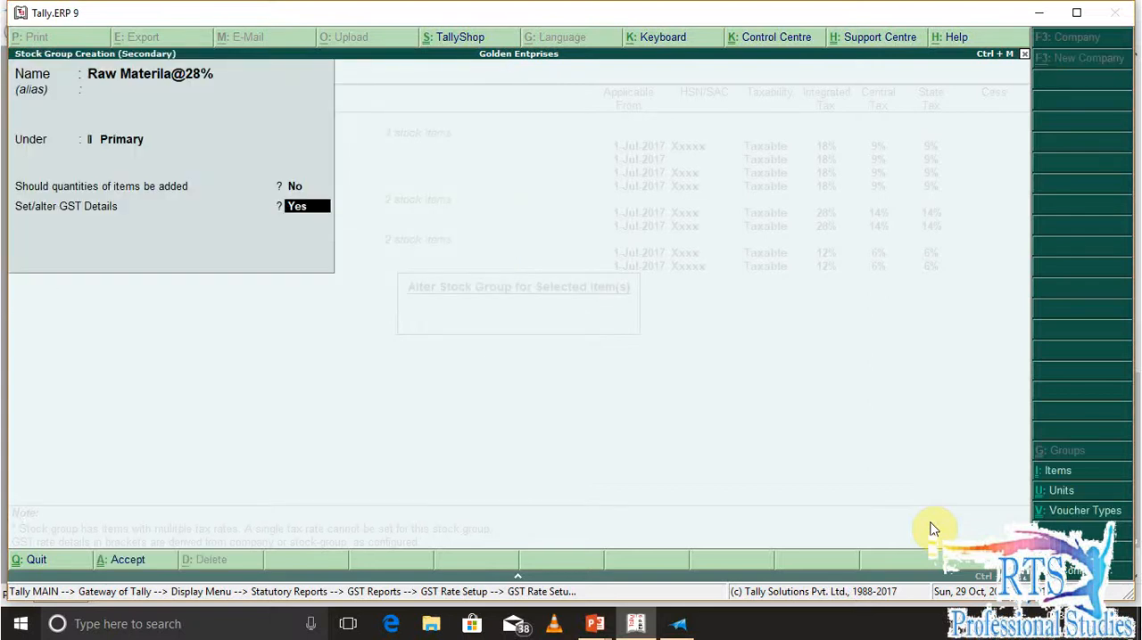
{"action": "key", "text": "Return"}
{"action": "key", "text": "Return"}
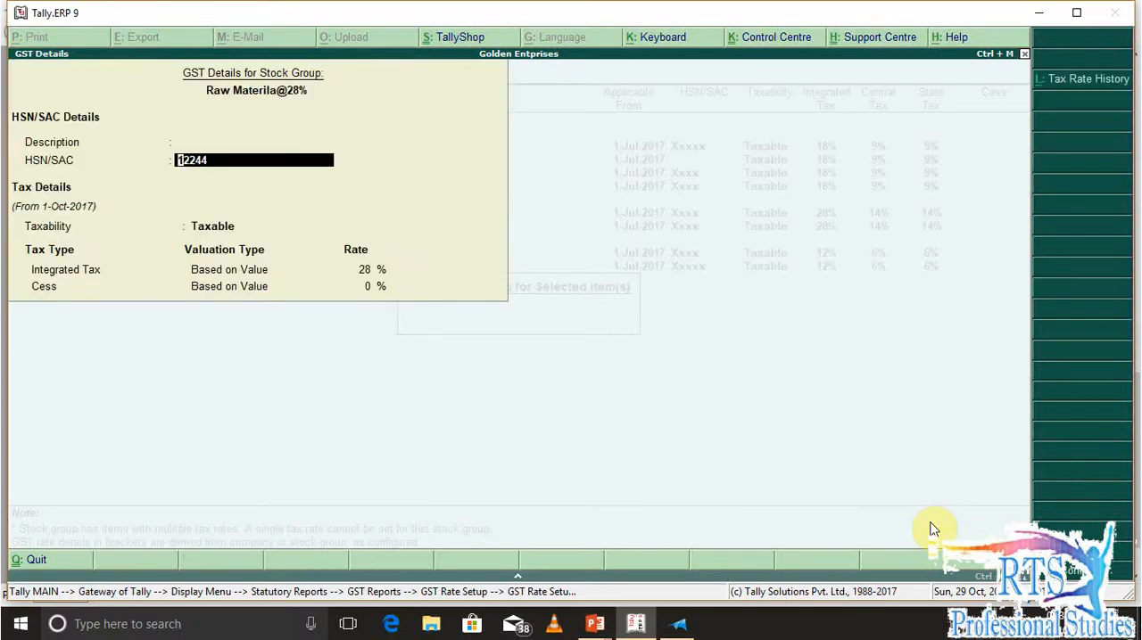
{"action": "key", "text": "alt+l"}
{"action": "key", "text": "Return"}
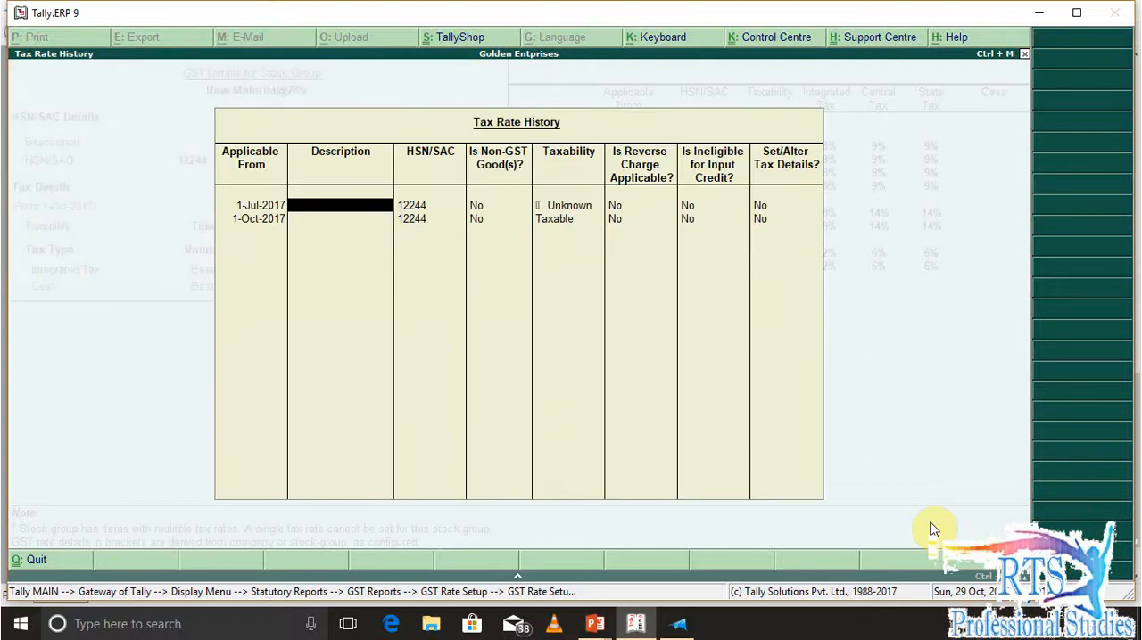
{"action": "key", "text": "BackSpace"}
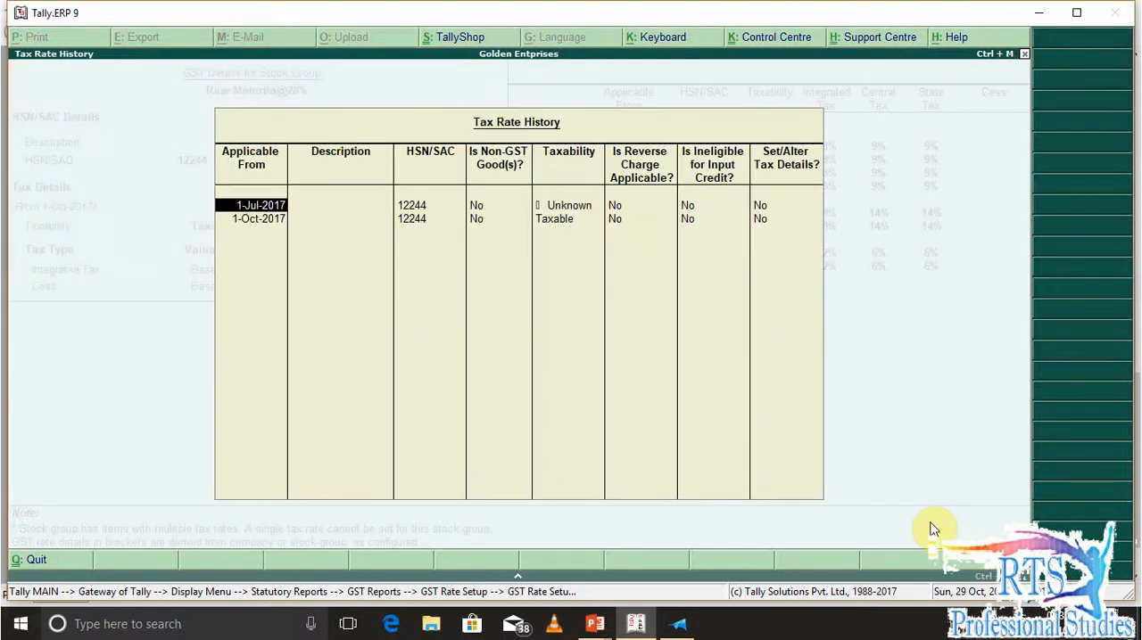
{"action": "key", "text": "Return"}
{"action": "key", "text": "Return"}
{"action": "key", "text": "Return"}
{"action": "key", "text": "BackSpace"}
{"action": "key", "text": "BackSpace"}
{"action": "key", "text": "BackSpace"}
{"action": "key", "text": "BackSpace"}
{"action": "key", "text": "BackSpace"}
{"action": "type", "text": "1-7"}
Set Set/Alter Tax Details to Yes for the 1-Jul-2017 entry, accept its tax details and save the new stock group
{"action": "key", "text": "Return"}
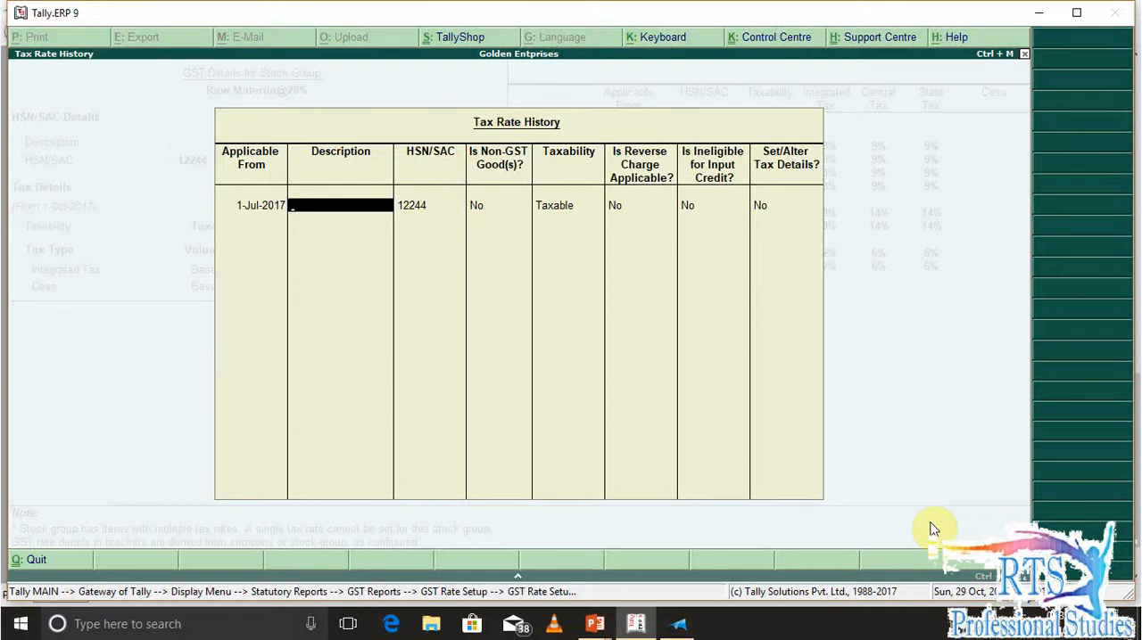
{"action": "key", "text": "Return"}
{"action": "key", "text": "Return"}
{"action": "key", "text": "Return"}
{"action": "key", "text": "Return"}
{"action": "key", "text": "Return"}
{"action": "key", "text": "Return"}
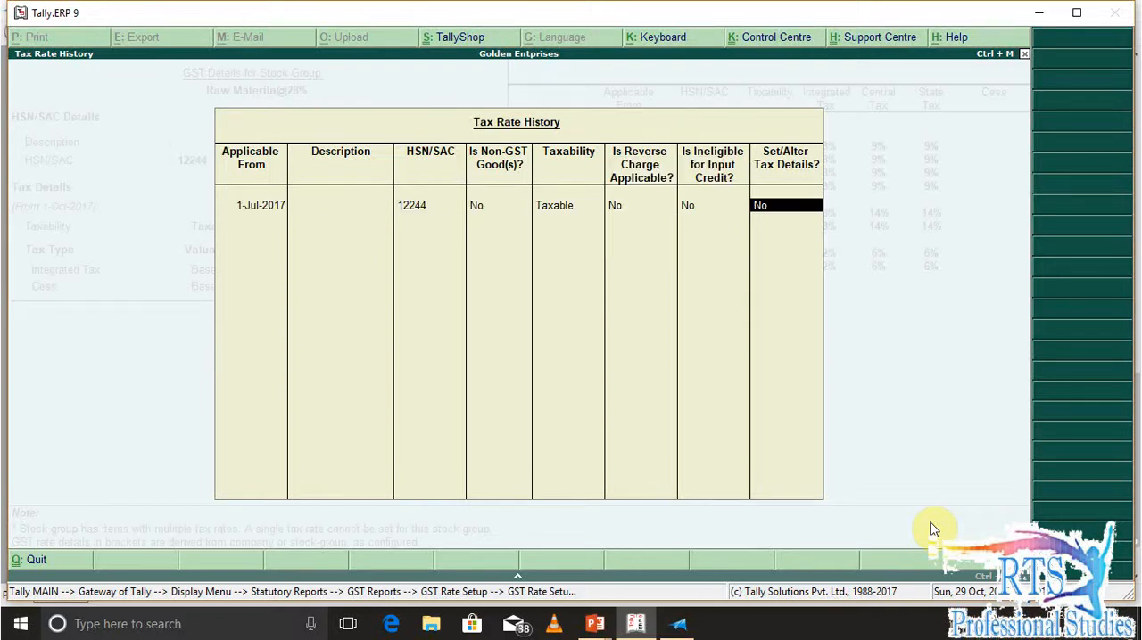
{"action": "key", "text": "y"}
{"action": "key", "text": "Return"}
{"action": "key", "text": "Return"}
{"action": "key", "text": "Return"}
{"action": "key", "text": "Return"}
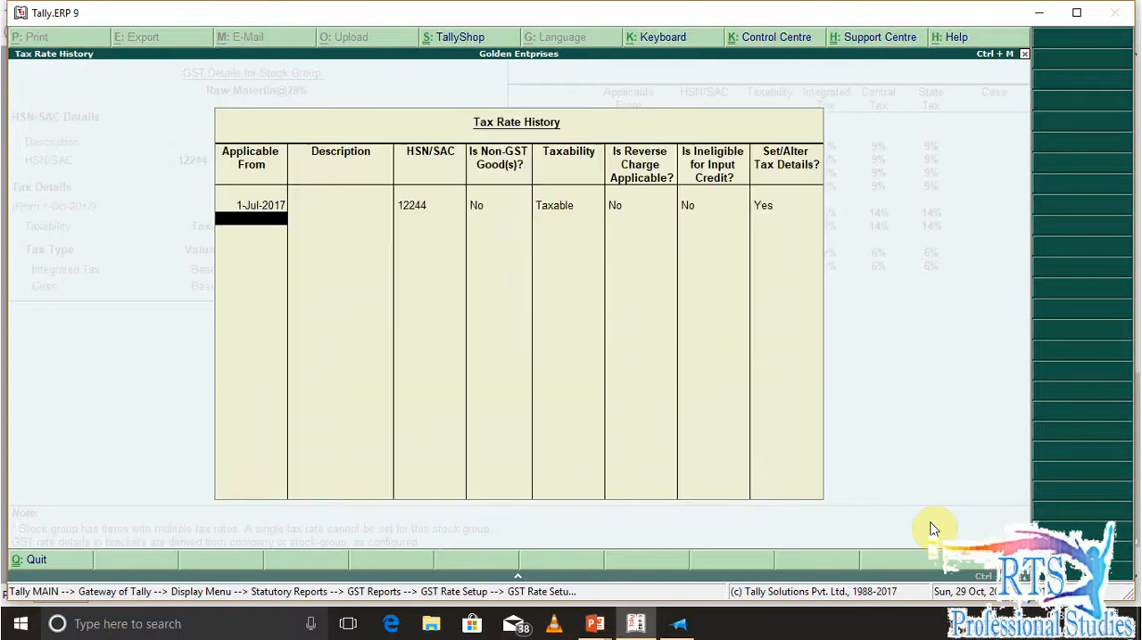
{"action": "key", "text": "Return"}
{"action": "key", "text": "Return"}
{"action": "key", "text": "Return"}
{"action": "key", "text": "Return"}
{"action": "key", "text": "Return"}
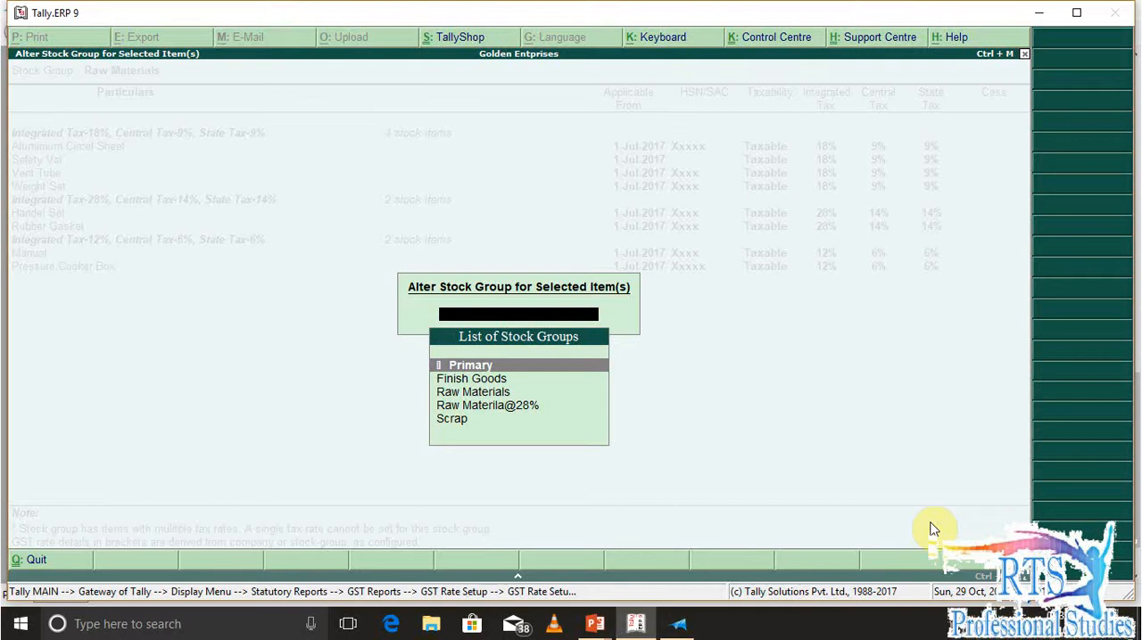
Move the four selected 18% items to the Raw Materila@28% stock group
{"action": "key", "text": "Down"}
{"action": "key", "text": "Down"}
{"action": "key", "text": "Down"}
{"action": "key", "text": "Return"}
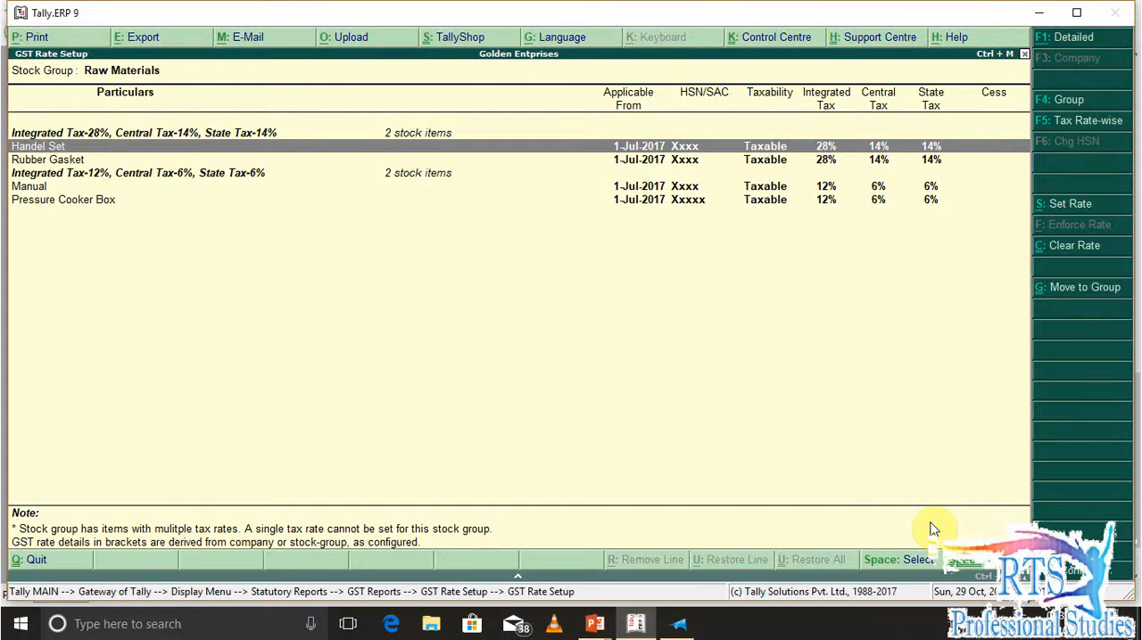
Reopen GST Rate Setup, review the stock groups and open Raw Materila@28% to check its items
{"action": "key", "text": "Escape"}
{"action": "key", "text": "Escape"}
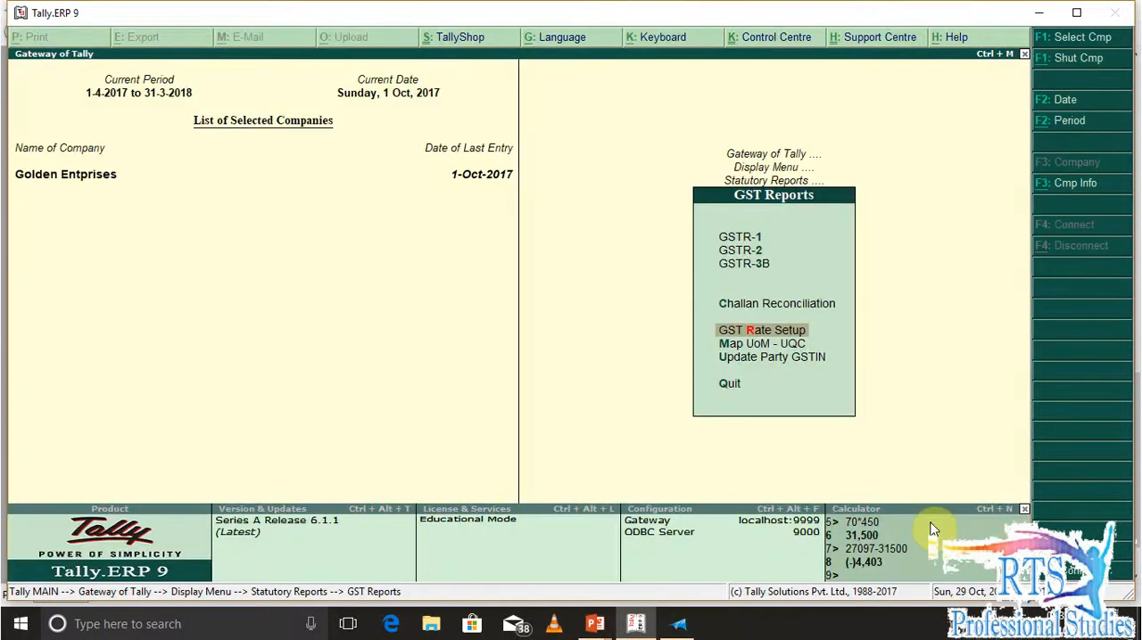
{"action": "key", "text": "Return"}
{"action": "key", "text": "Down"}
{"action": "key", "text": "Down"}
{"action": "key", "text": "Up"}
{"action": "key", "text": "Up"}
{"action": "key", "text": "Down"}
{"action": "key", "text": "Down"}
{"action": "key", "text": "Up"}
{"action": "key", "text": "Down"}
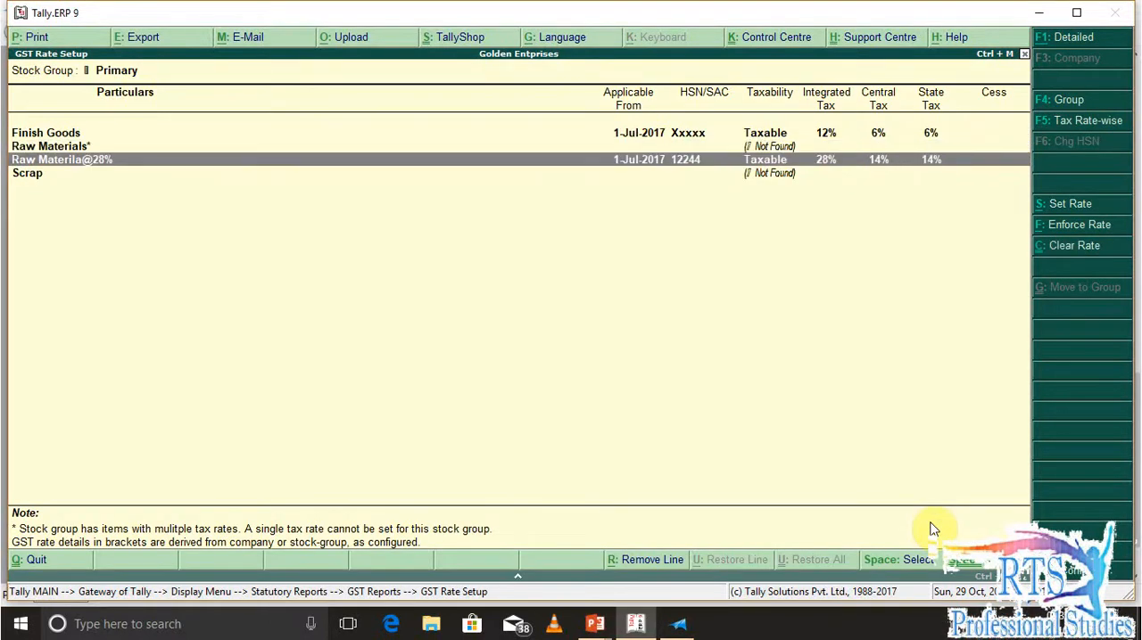
{"action": "key", "text": "Return"}
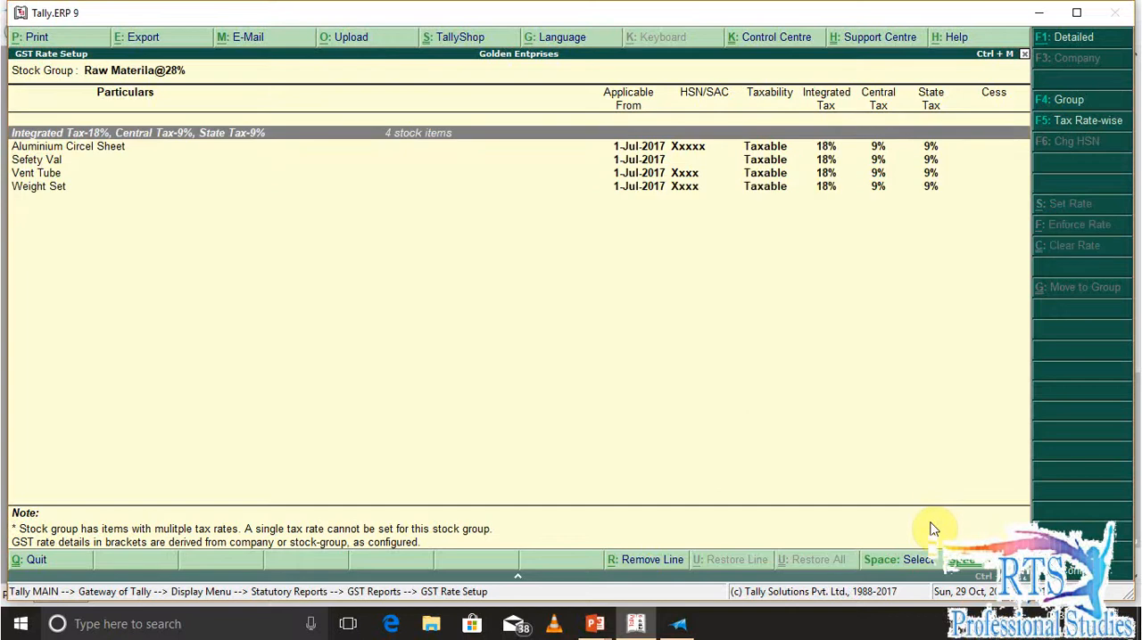
Move the four 18% items from Raw Materila@28% back to the Raw Materials stock group
{"action": "key", "text": "Down"}
{"action": "key", "text": "Down"}
{"action": "key", "text": "Down"}
{"action": "key", "text": "Down"}
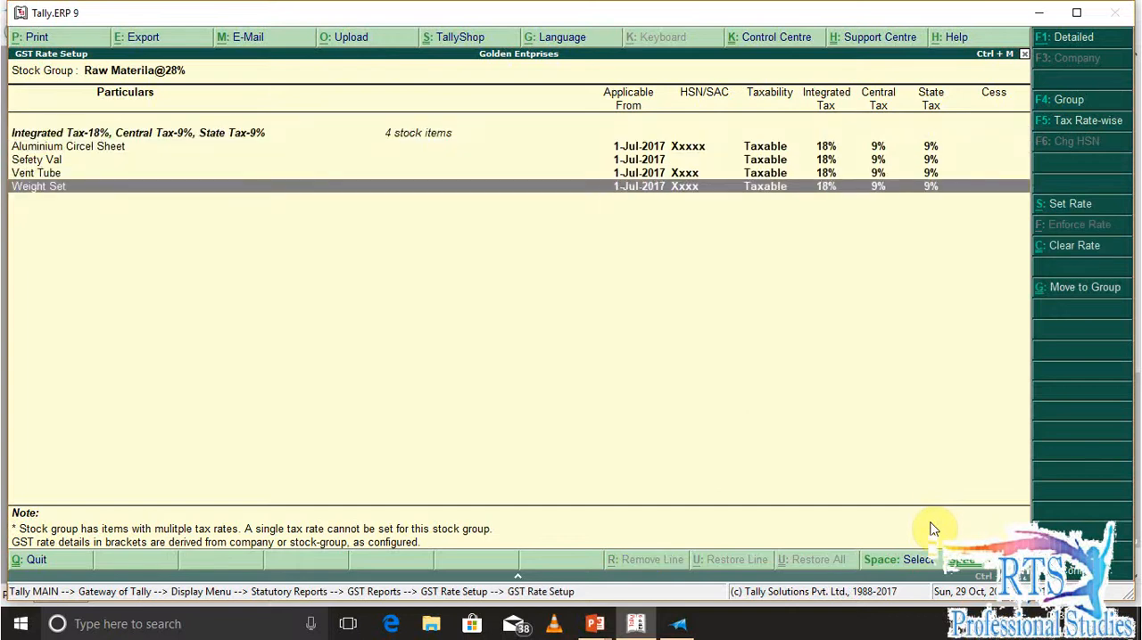
{"action": "key", "text": "shift+Up"}
{"action": "key", "text": "shift+Up"}
{"action": "key", "text": "shift+Up"}
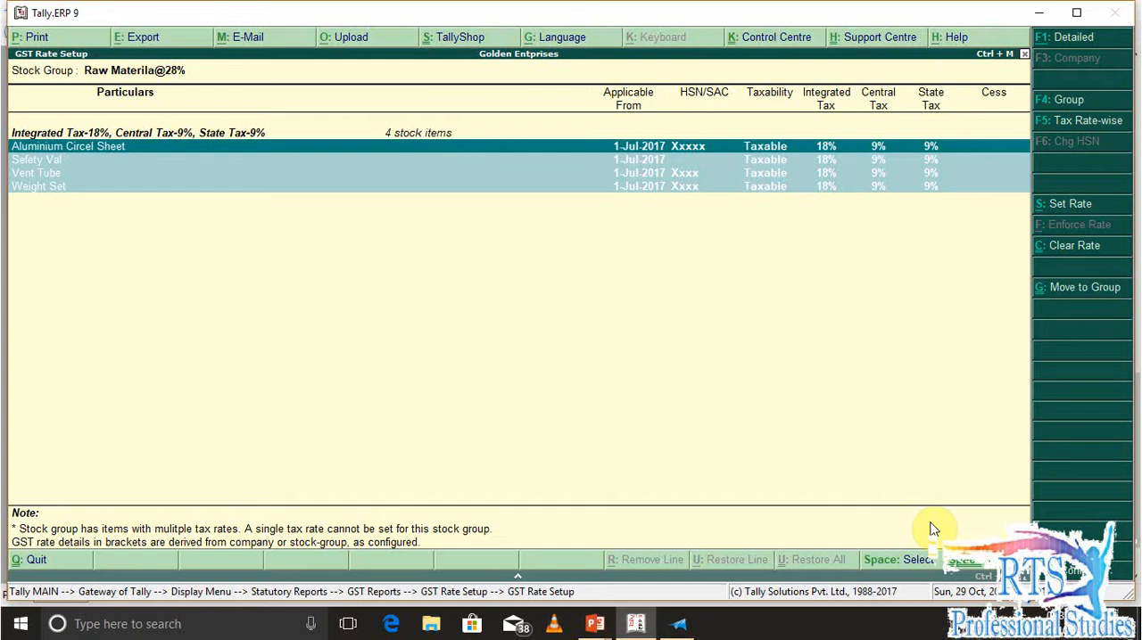
{"action": "key", "text": "ctrl+g"}
{"action": "key", "text": "Down"}
{"action": "key", "text": "Down"}
{"action": "key", "text": "Down"}
{"action": "key", "text": "Up"}
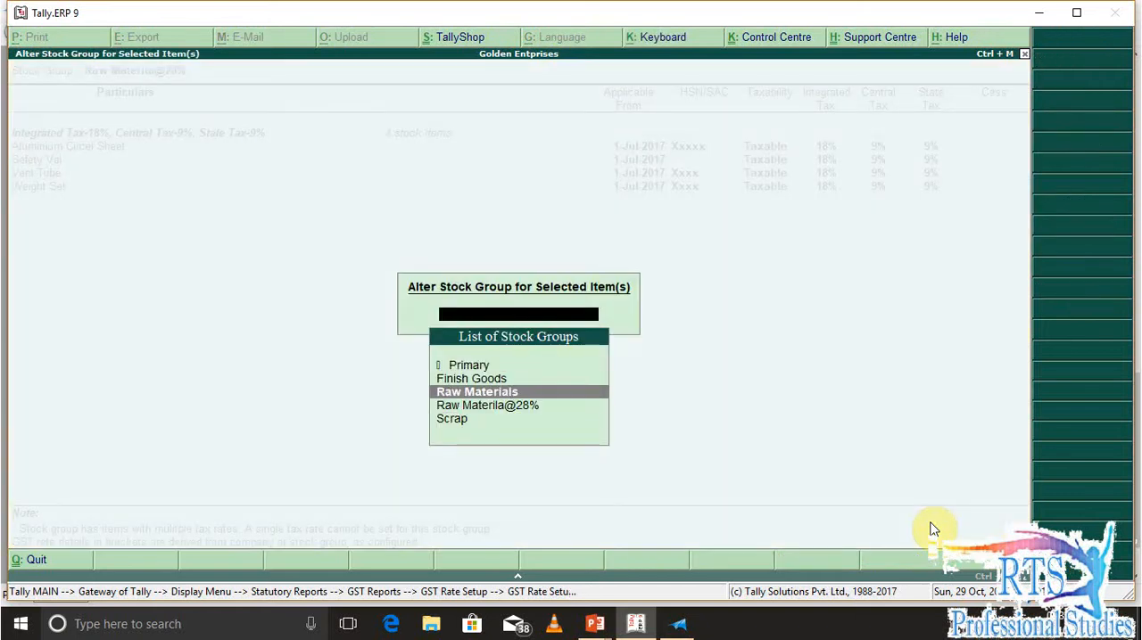
{"action": "key", "text": "Return"}
{"action": "key", "text": "Escape"}
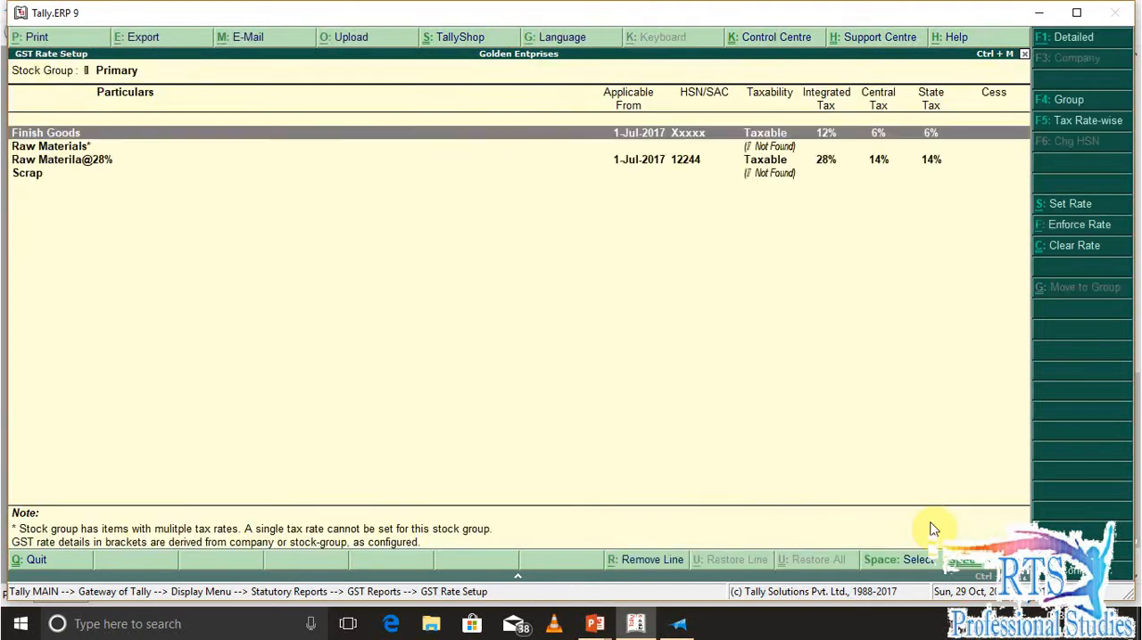
Reload GST Rate Setup and open the Raw Materials stock group
{"action": "key", "text": "Escape"}
{"action": "key", "text": "Return"}
{"action": "key", "text": "Down"}
Move the 28% items Handel Set and Rubber Gasket from Raw Materials to the Raw Materila@28% stock group
{"action": "key", "text": "Down"}
{"action": "key", "text": "Down"}
{"action": "key", "text": "Up"}
{"action": "key", "text": "Up"}
{"action": "key", "text": "Return"}
{"action": "key", "text": "Down"}
{"action": "key", "text": "Down"}
{"action": "key", "text": "Down"}
{"action": "key", "text": "Down"}
{"action": "key", "text": "Down"}
{"action": "key", "text": "Down"}
{"action": "key", "text": "Down"}
{"action": "key", "text": "Down"}
{"action": "key", "text": "Up"}
{"action": "key", "text": "space"}
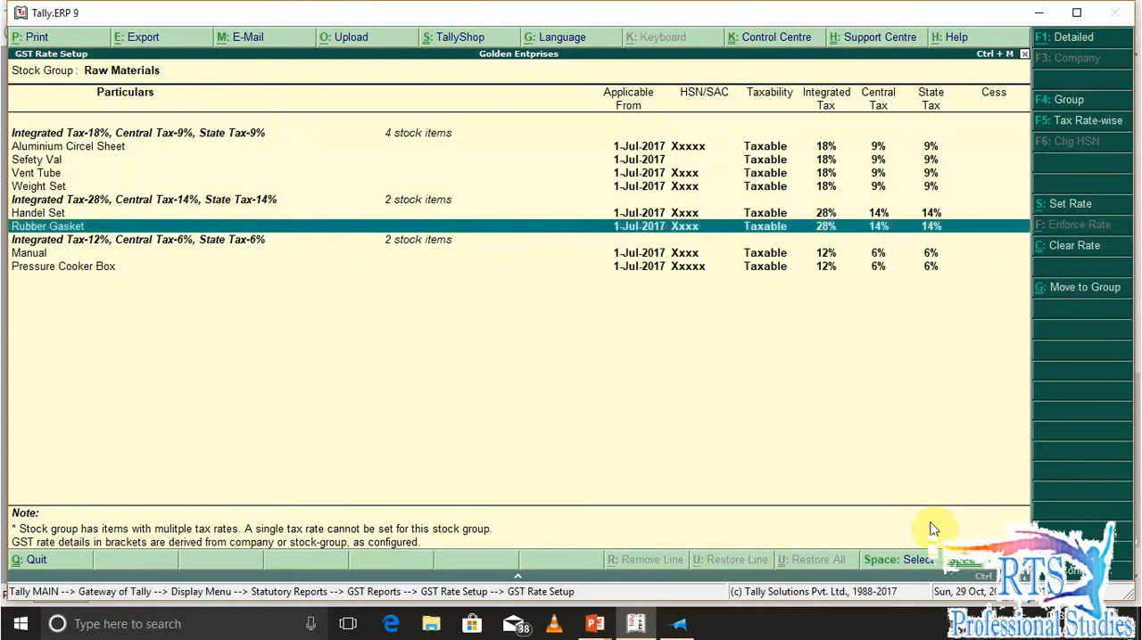
{"action": "key", "text": "Up"}
{"action": "key", "text": "alt+g"}
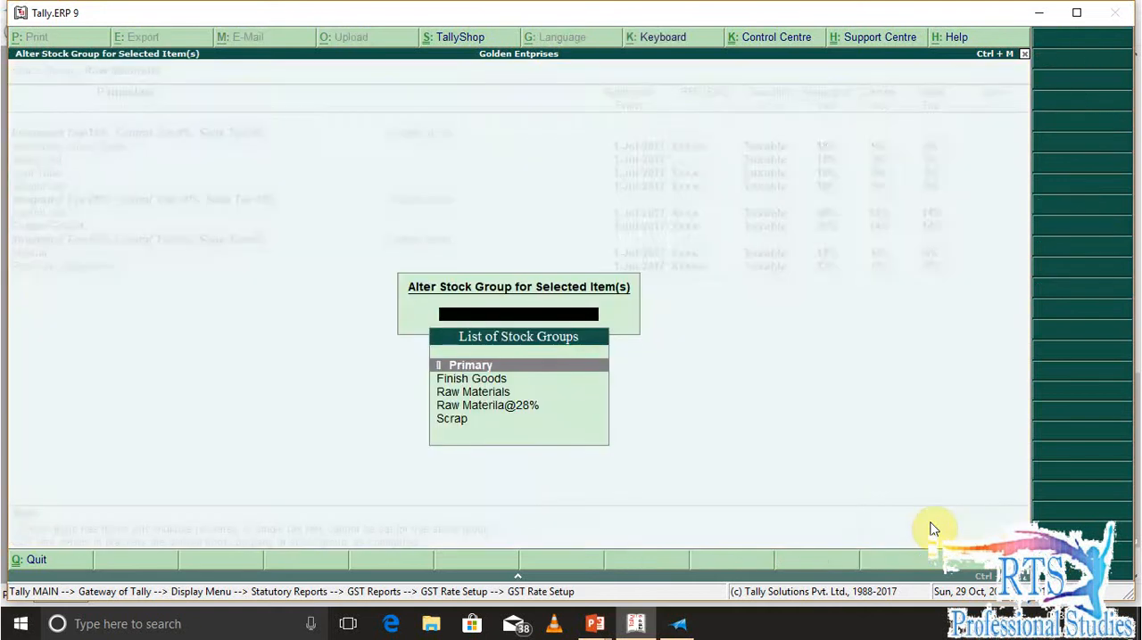
{"action": "key", "text": "Down"}
{"action": "key", "text": "Down"}
{"action": "key", "text": "Down"}
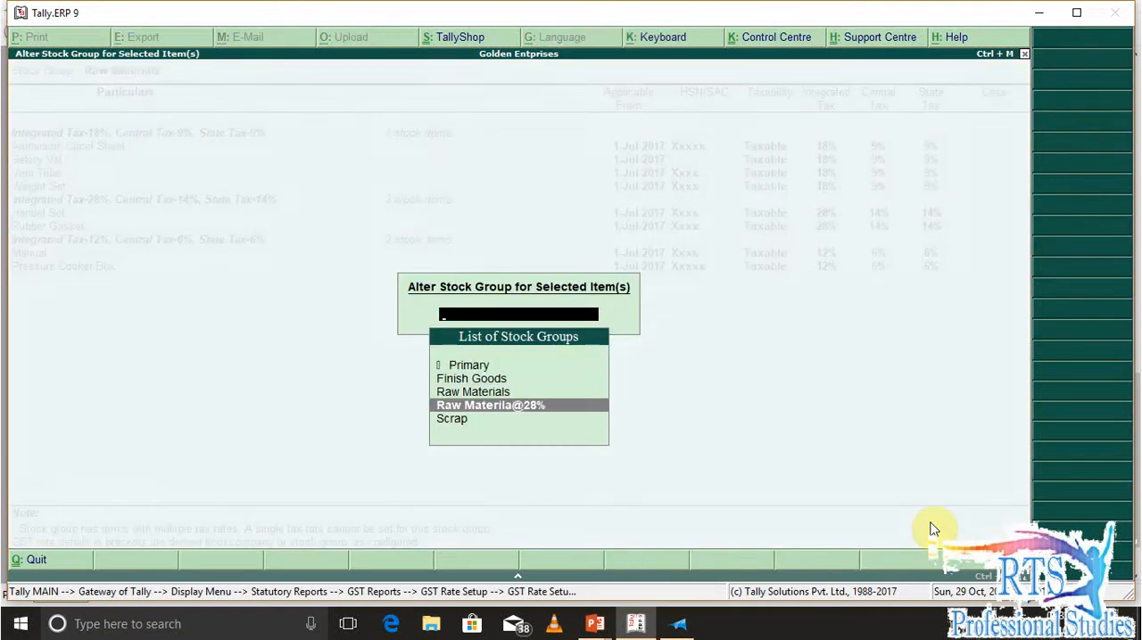
{"action": "key", "text": "Return"}
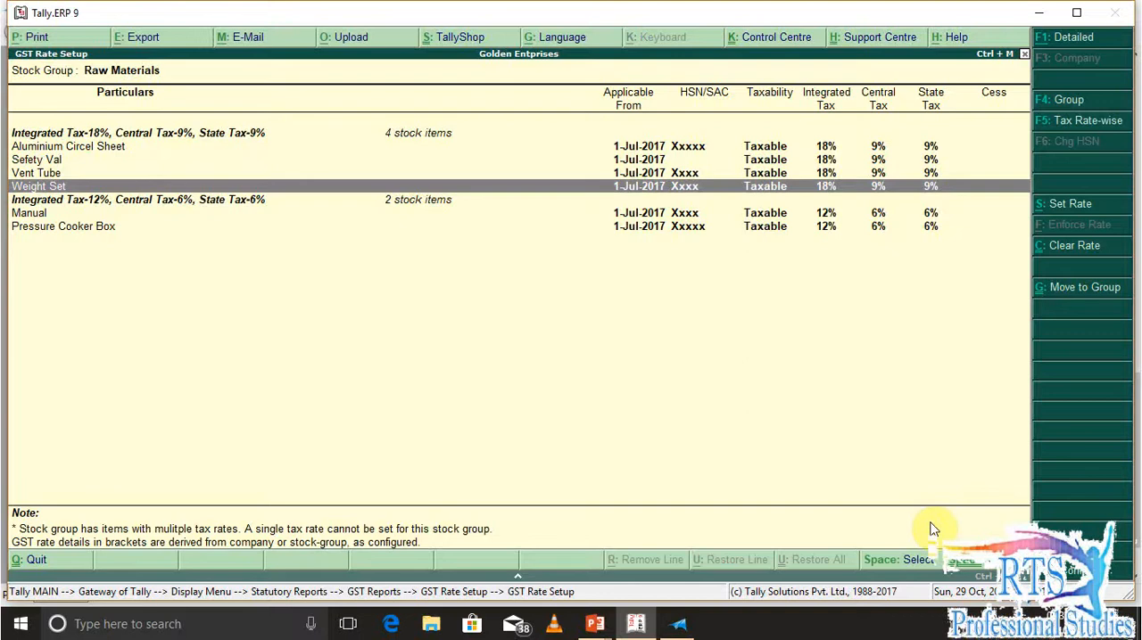
Select Weight Set, Vent Tube and Sefety Val for moving and start creating a new stock group as their destination
{"action": "key", "text": "shift+Up"}
{"action": "key", "text": "shift+Up"}
{"action": "key", "text": "shift+Up"}
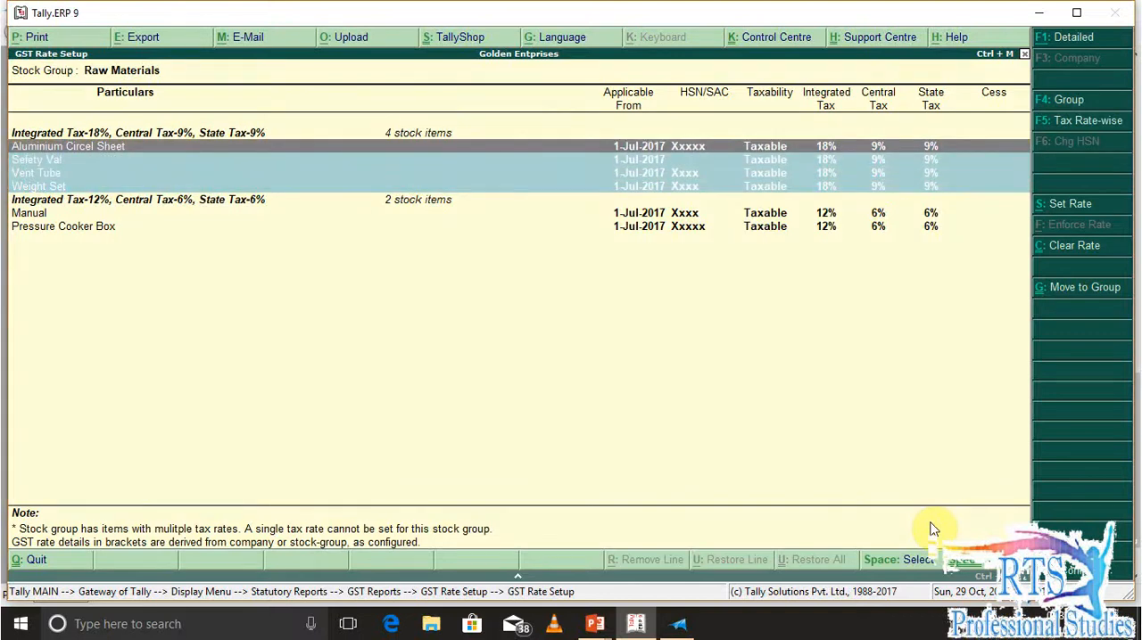
{"action": "key", "text": "alt+g"}
{"action": "key", "text": "super"}
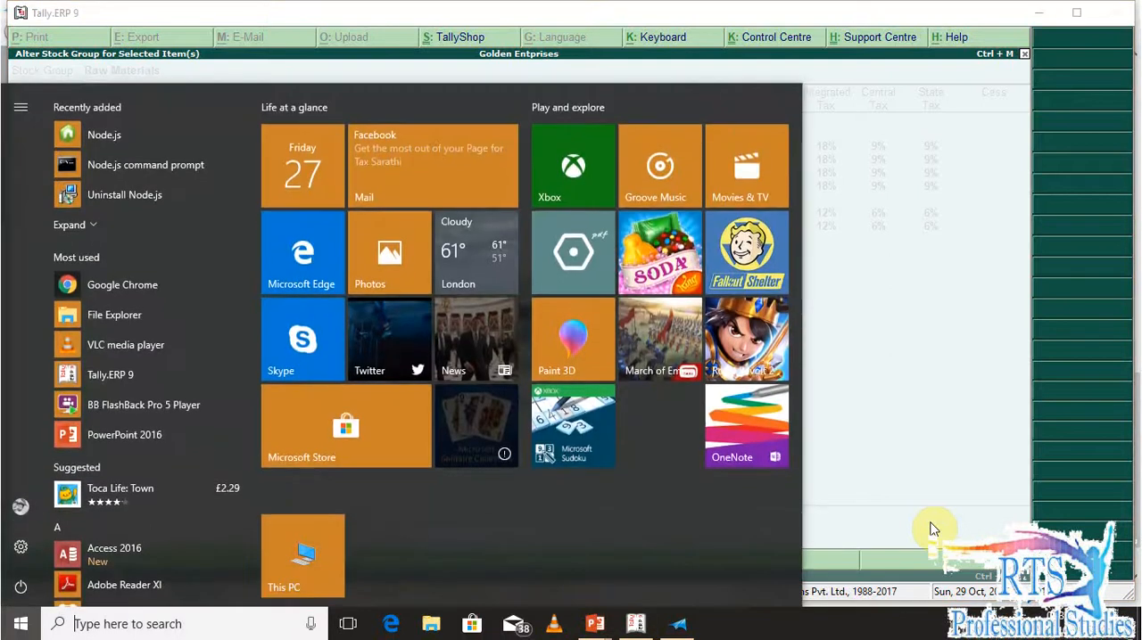
{"action": "key", "text": "super"}
{"action": "key", "text": "alt+c"}
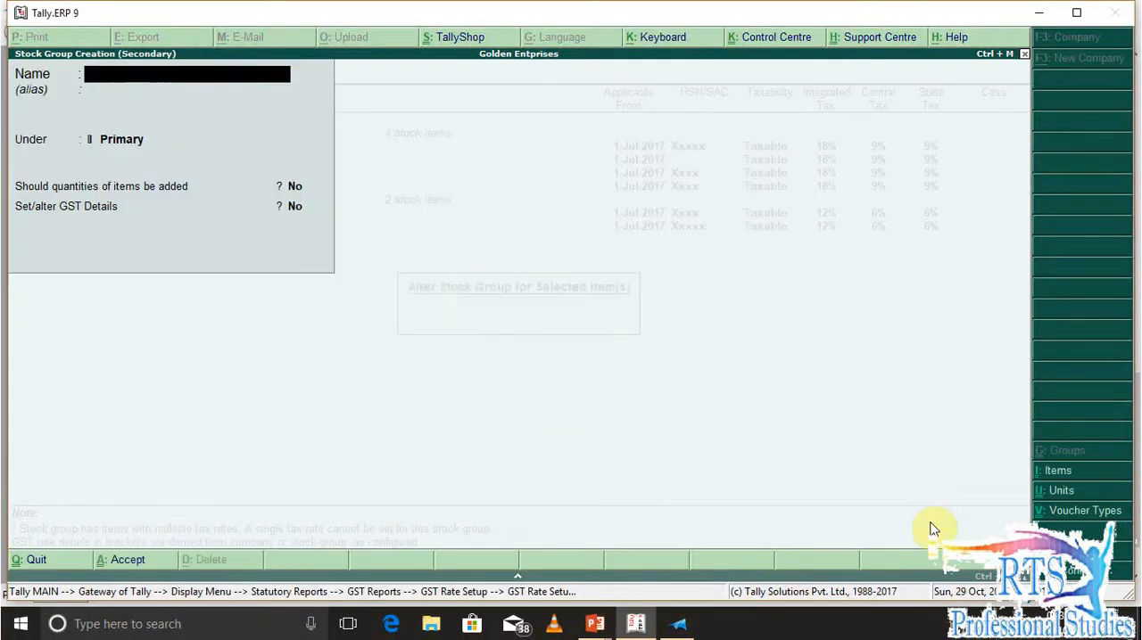
Name the new stock group Raw Materials@18%, keeping it under Primary without adding item quantities
{"action": "type", "text": "Raw Materials"}
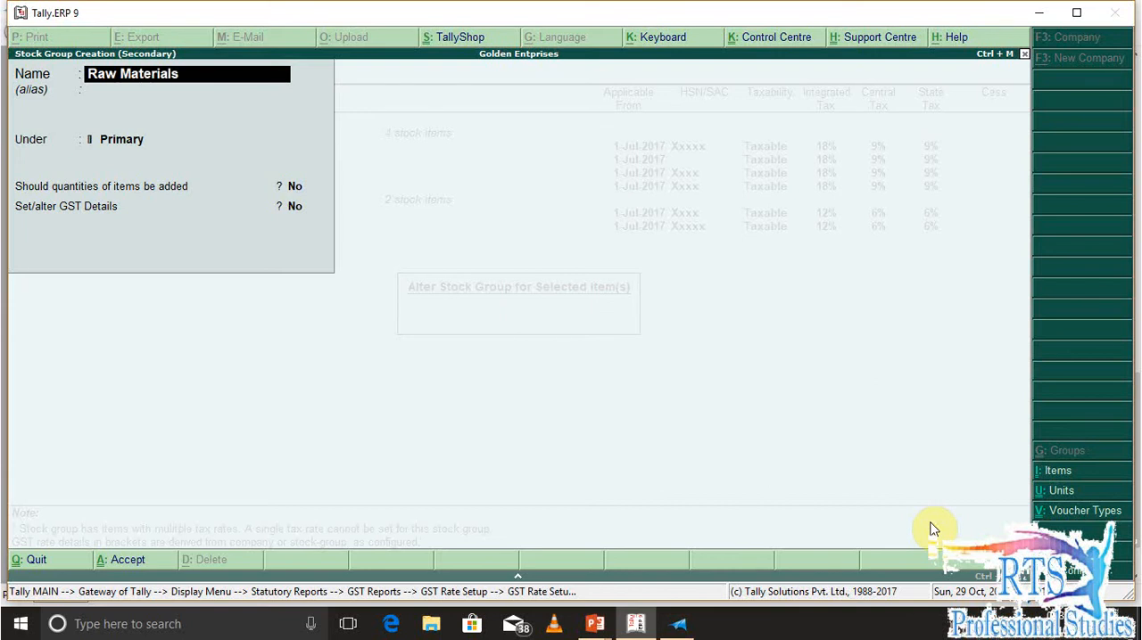
{"action": "type", "text": " #"}
{"action": "key", "text": "BackSpace"}
{"action": "type", "text": "@18%"}
{"action": "key", "text": "Return"}
{"action": "key", "text": "Return"}
{"action": "key", "text": "Return"}
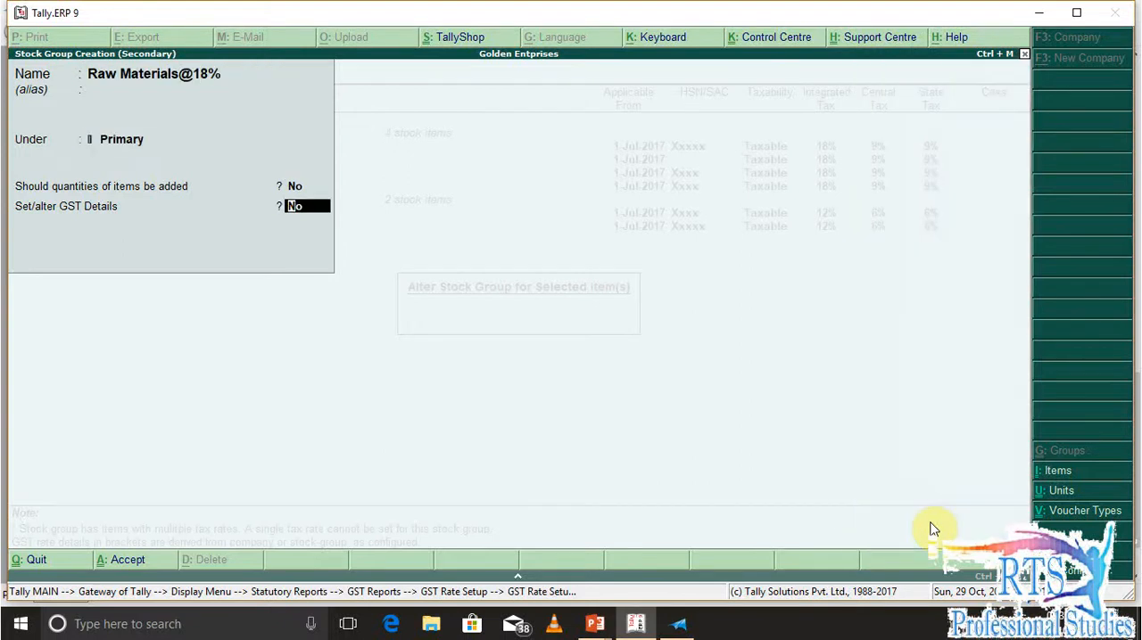
Enable GST details for Raw Materials@18% and start a tax rate history entry applicable from 1-Jul-2017
{"action": "key", "text": "y"}
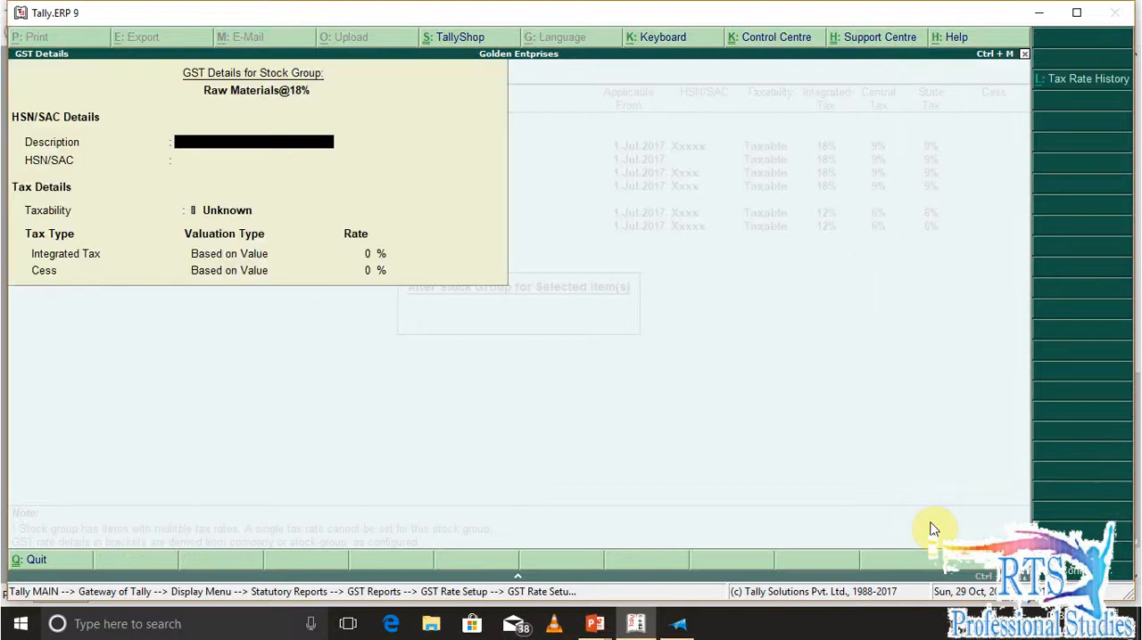
{"action": "key", "text": "ctrl+k"}
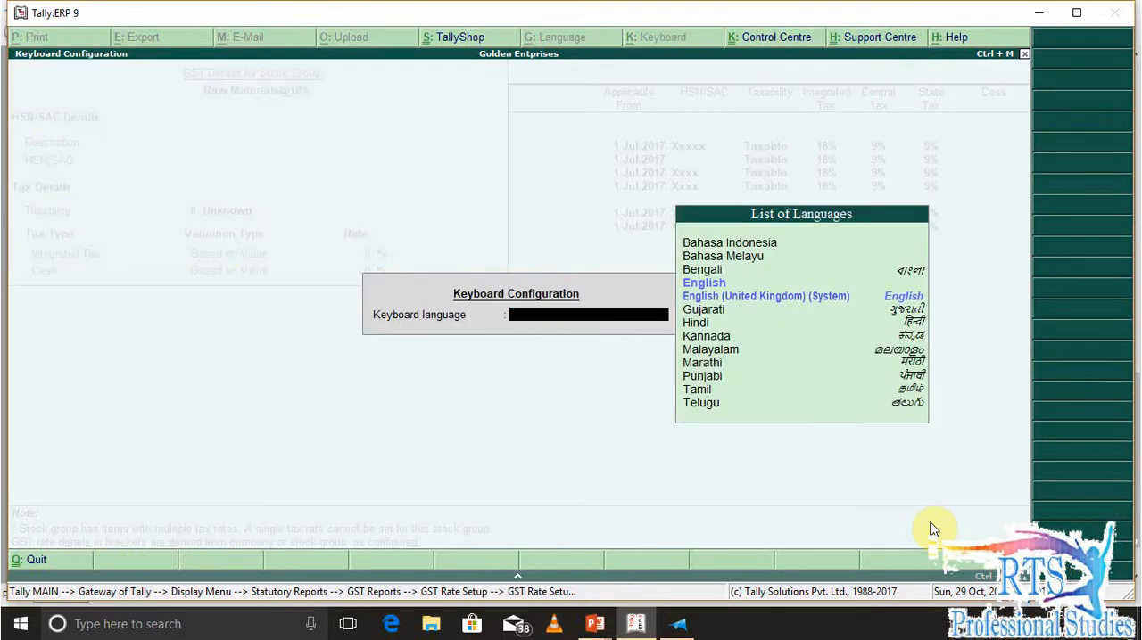
{"action": "key", "text": "Escape"}
{"action": "key", "text": "alt+l"}
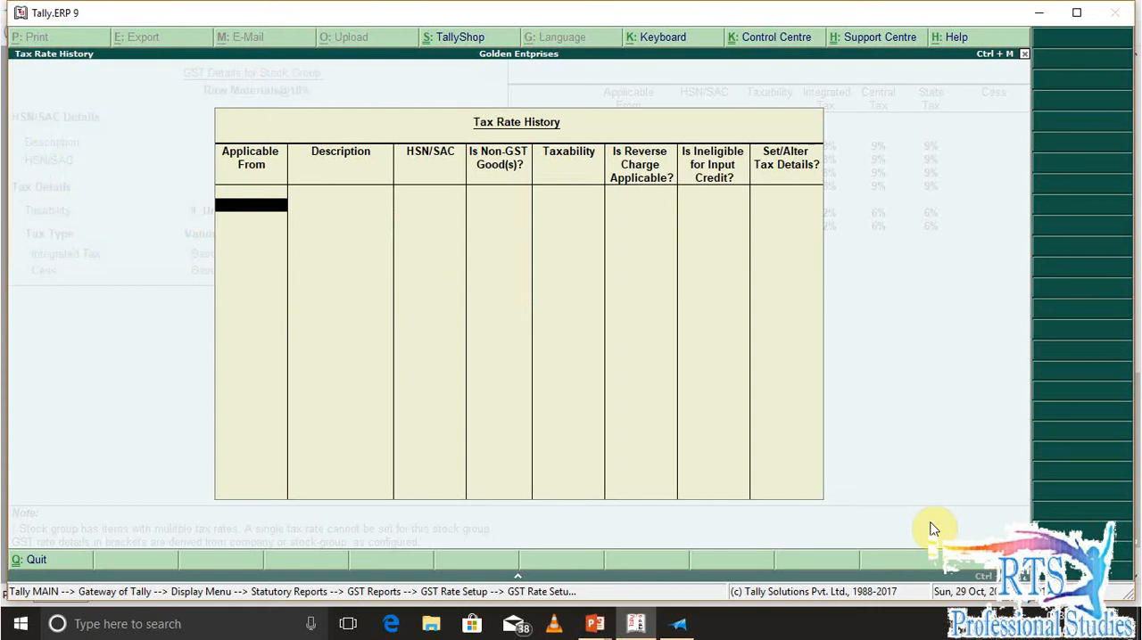
{"action": "type", "text": "1-7"}
{"action": "key", "text": "Return"}
Mark the entry as not non-GST, set the integrated tax rate to 18% and save the new stock group
{"action": "key", "text": "Return"}
{"action": "key", "text": "Return"}
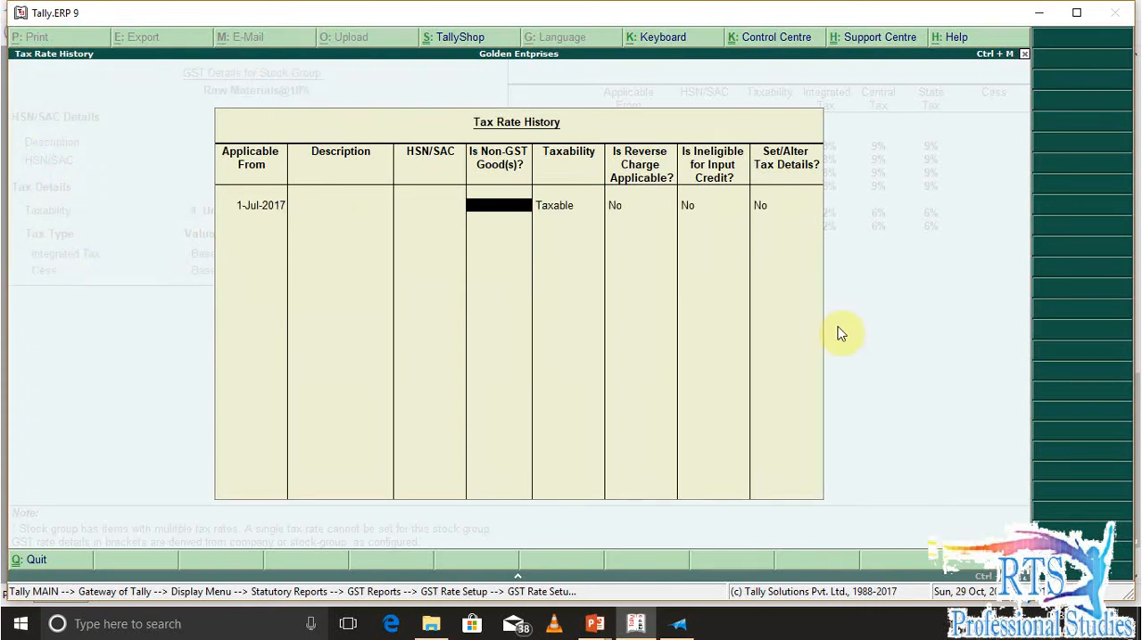
{"action": "key", "text": "Return"}
{"action": "type", "text": "y"}
{"action": "key", "text": "Return"}
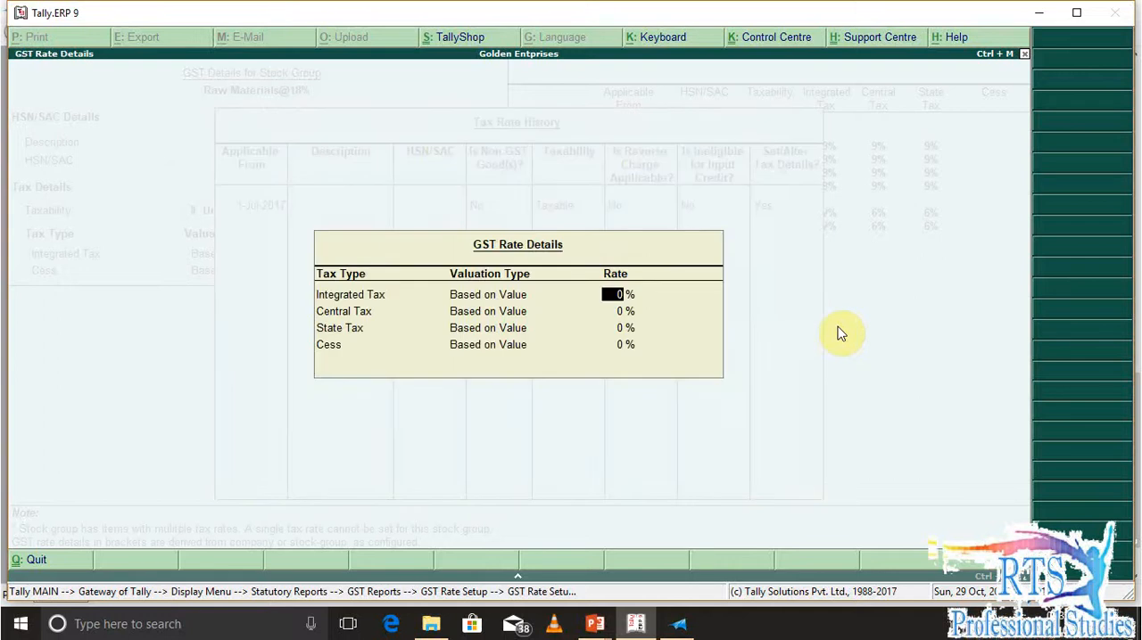
{"action": "key", "text": "Return"}
{"action": "key", "text": "Return"}
{"action": "key", "text": "Return"}
{"action": "key", "text": "Return"}
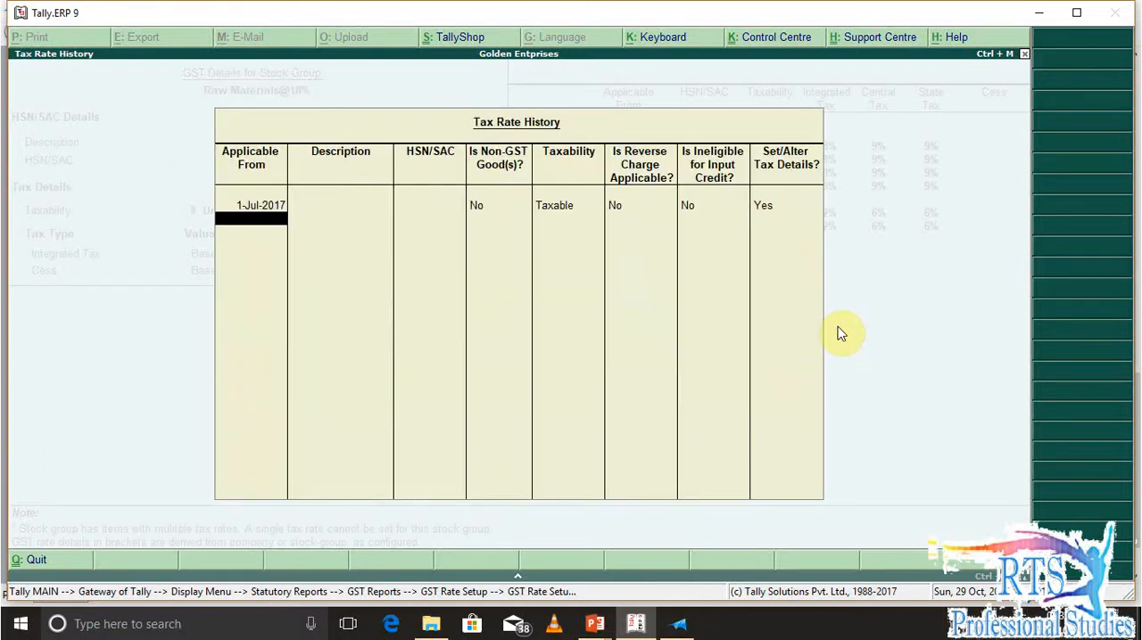
{"action": "key", "text": "Return"}
{"action": "key", "text": "Return"}
{"action": "key", "text": "Return"}
{"action": "key", "text": "Return"}
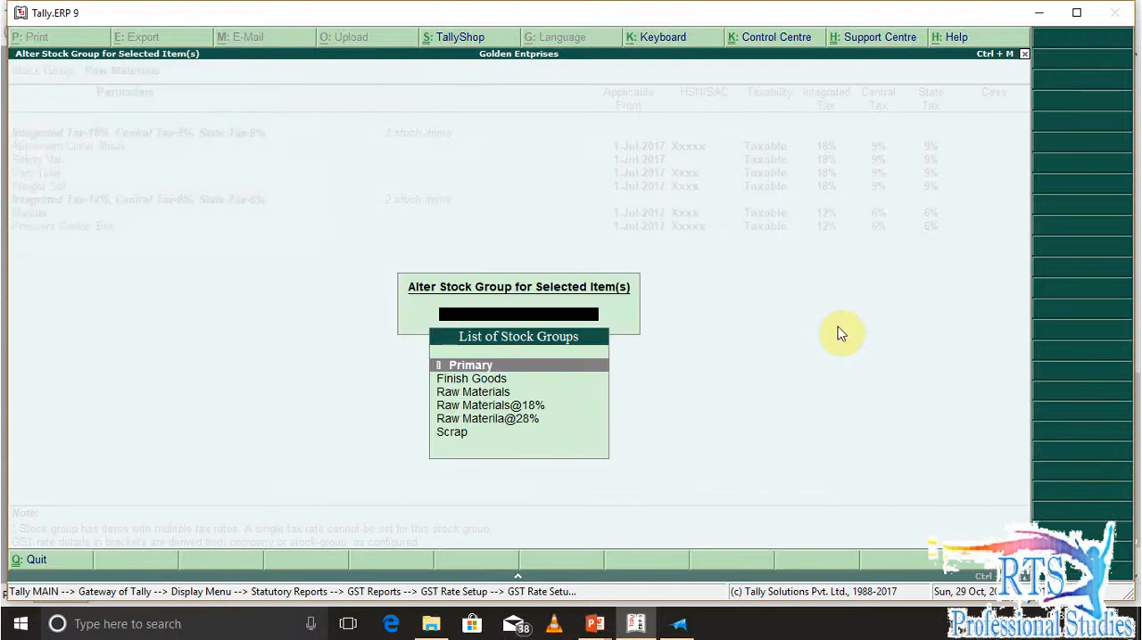
Assign the selected 18% items to the Raw Materials@18% stock group
{"action": "key", "text": "Down"}
{"action": "key", "text": "Down"}
{"action": "key", "text": "Down"}
{"action": "key", "text": "Return"}
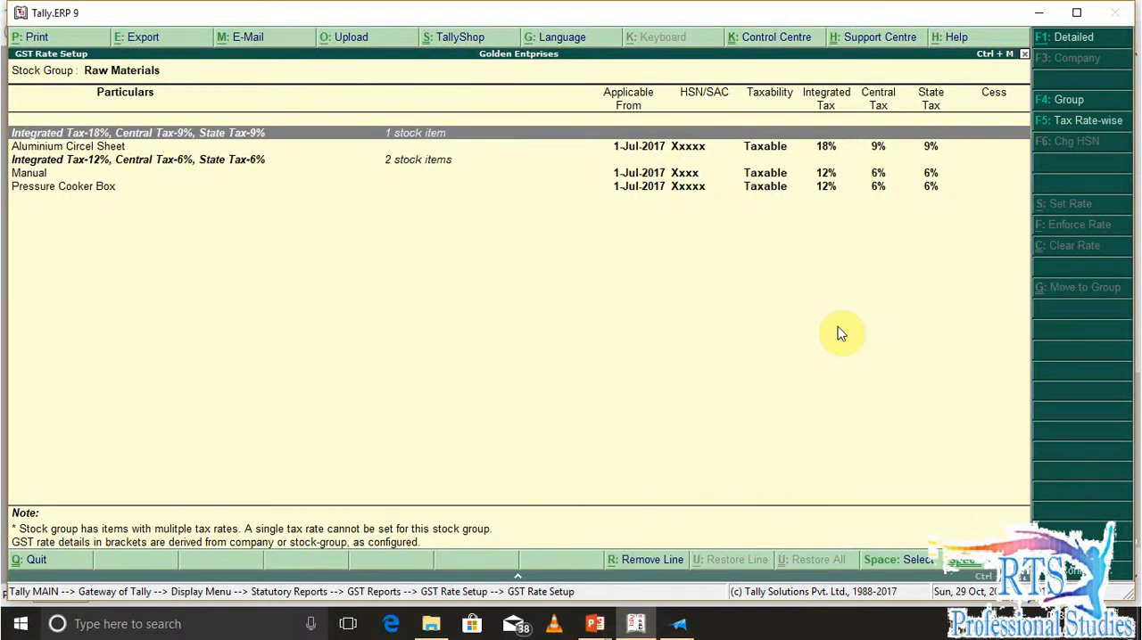
Move the remaining Aluminium Circel Sheet item to the Raw Materials@18% stock group
{"action": "key", "text": "Down"}
{"action": "key", "text": "space"}
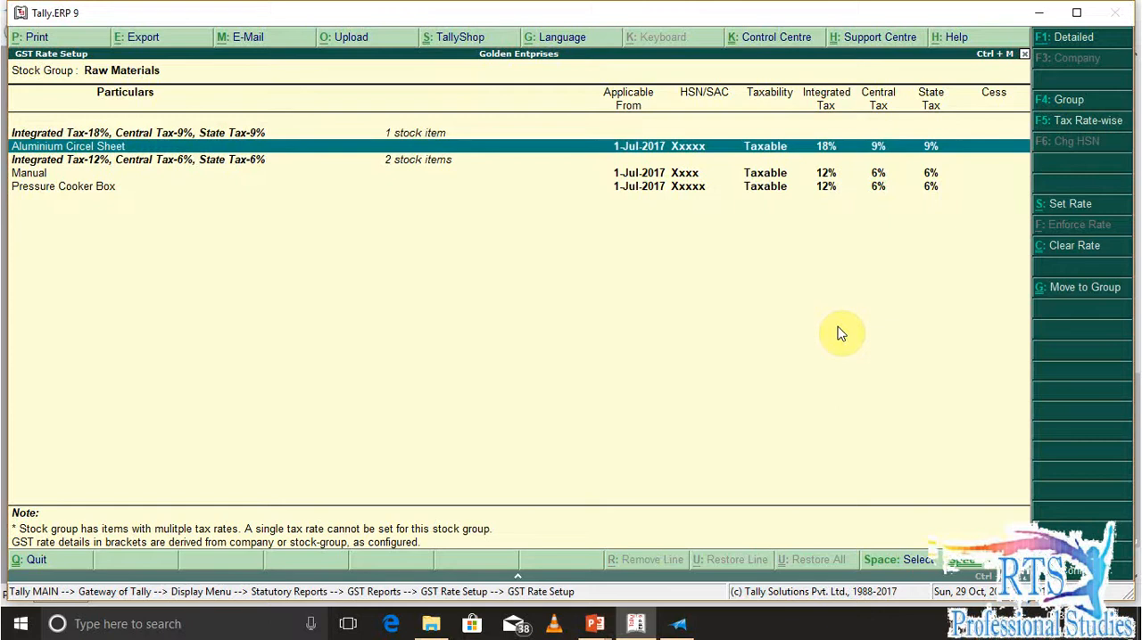
{"action": "key", "text": "ctrl+g"}
{"action": "key", "text": "Down"}
{"action": "key", "text": "Down"}
{"action": "key", "text": "Down"}
{"action": "key", "text": "Down"}
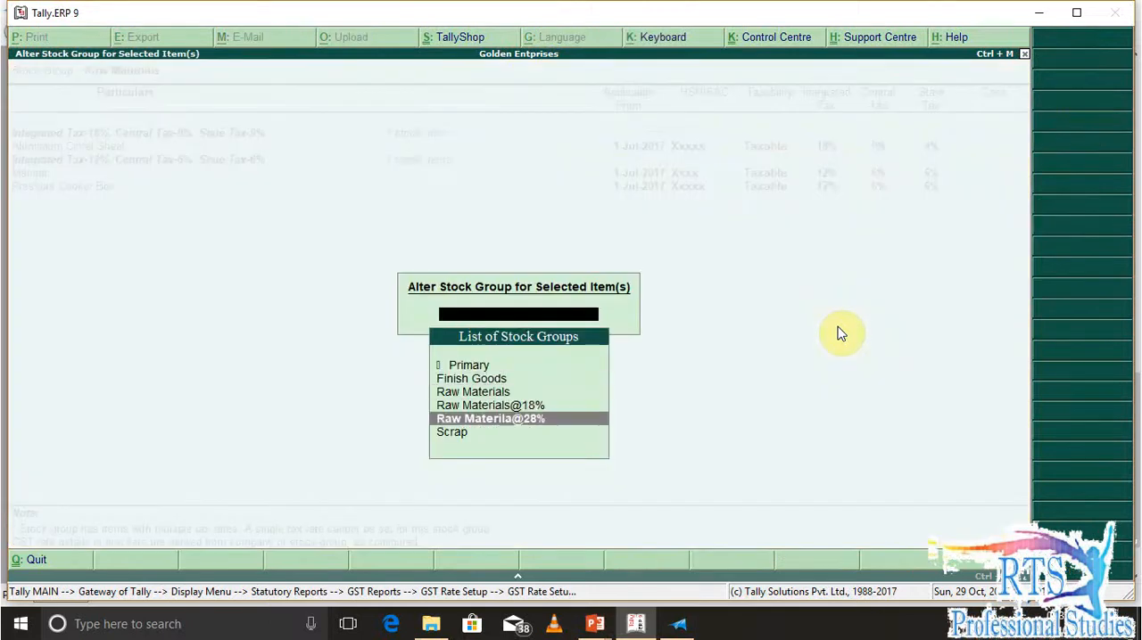
{"action": "key", "text": "Up"}
{"action": "key", "text": "Return"}
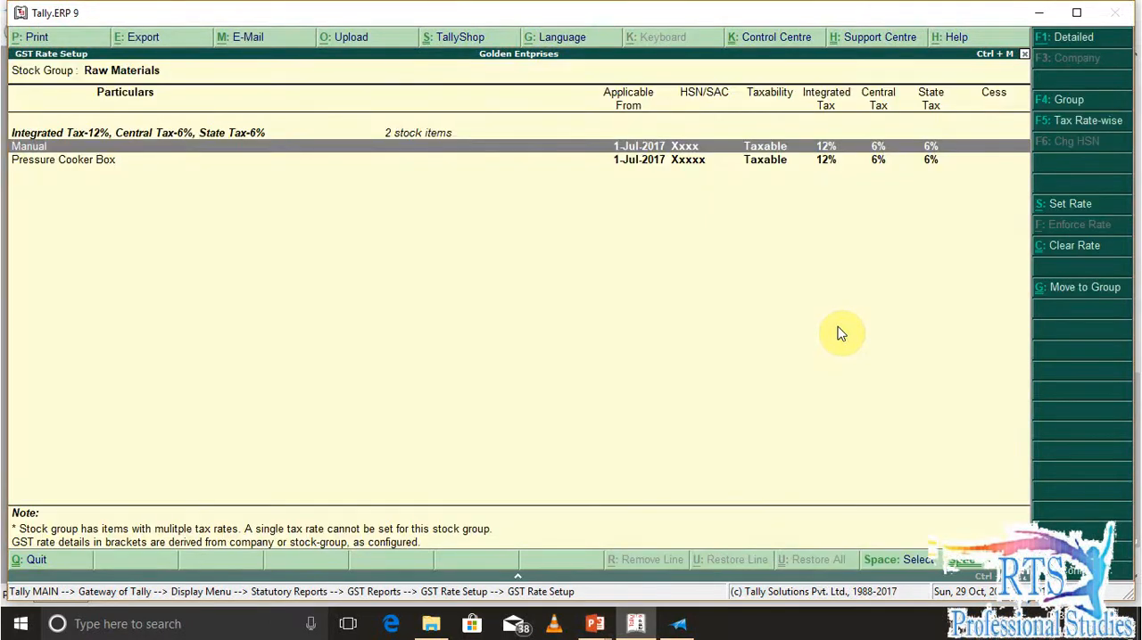
Return to the stock group list, open Raw Materials for alteration and enable its GST details
{"action": "key", "text": "Down"}
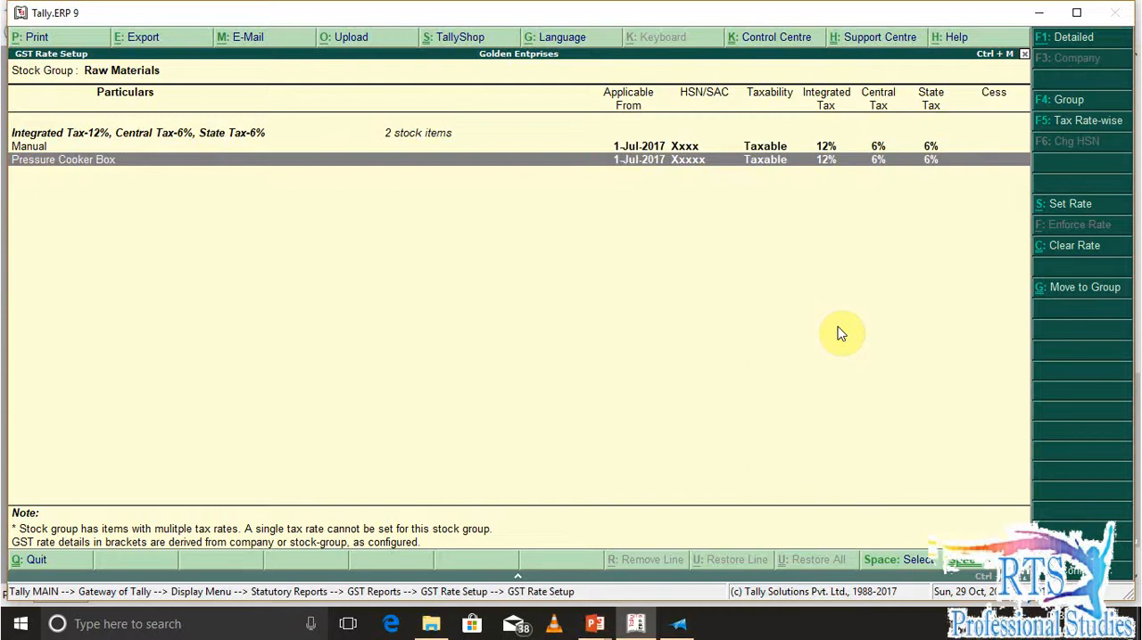
{"action": "key", "text": "Escape"}
{"action": "key", "text": "Down"}
{"action": "key", "text": "Down"}
{"action": "key", "text": "Down"}
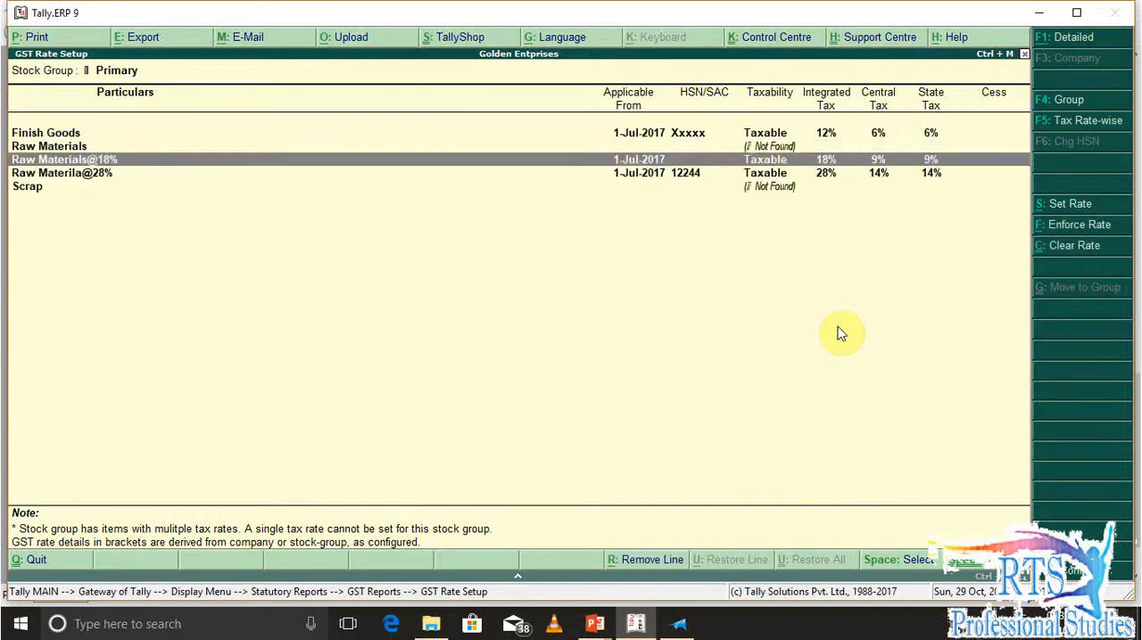
{"action": "key", "text": "Up"}
{"action": "key", "text": "Up"}
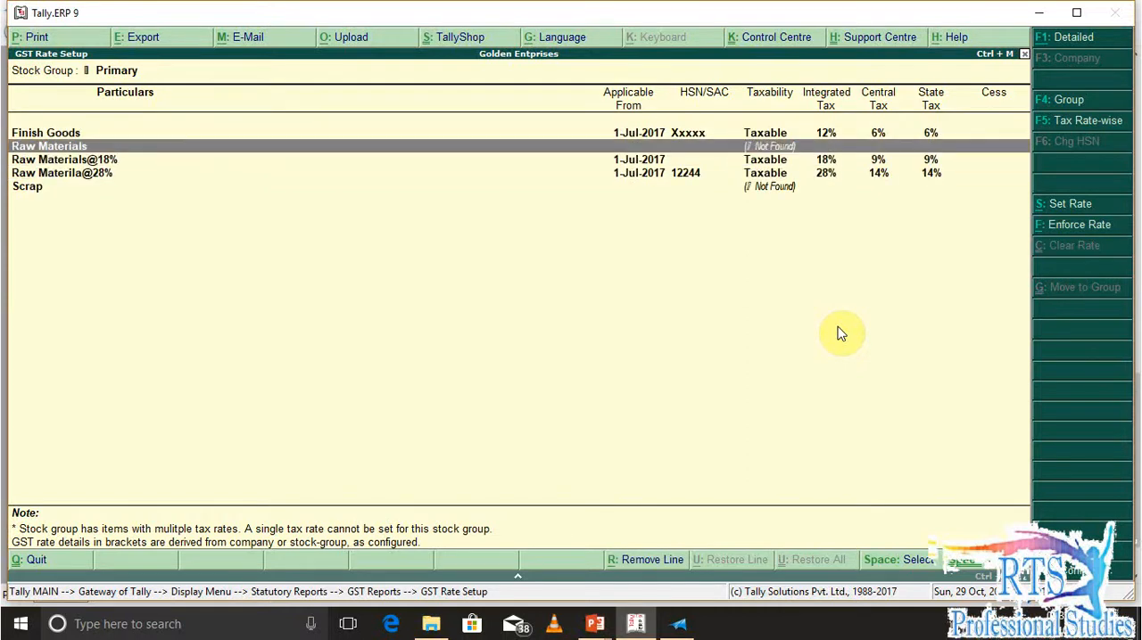
{"action": "key", "text": "ctrl+Return"}
{"action": "key", "text": "Return"}
{"action": "key", "text": "Return"}
{"action": "key", "text": "Return"}
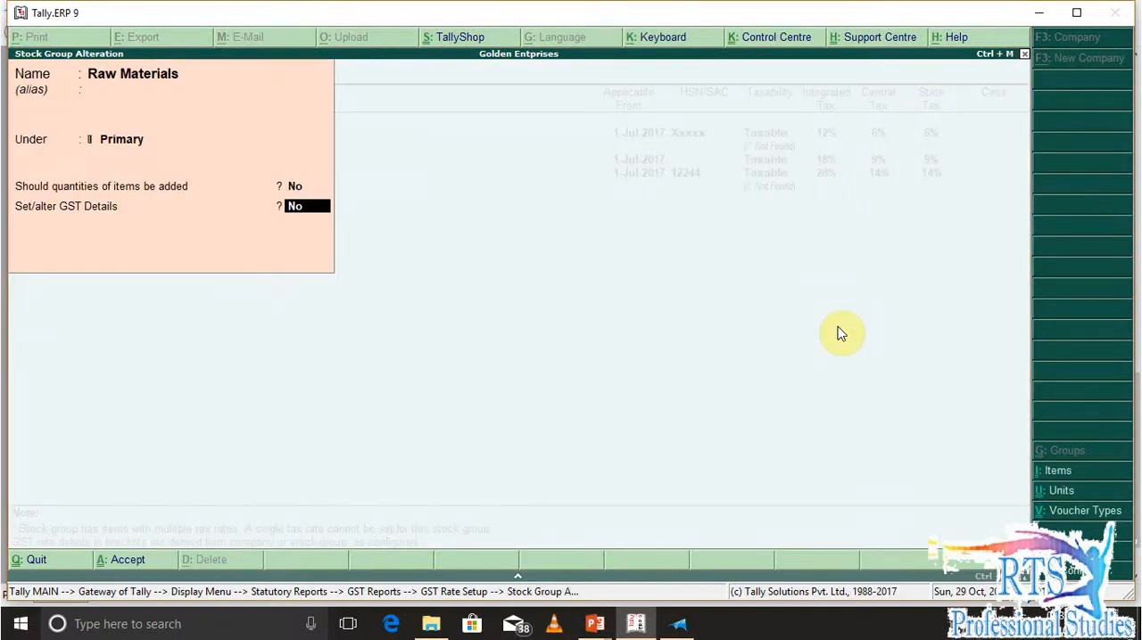
{"action": "key", "text": "y"}
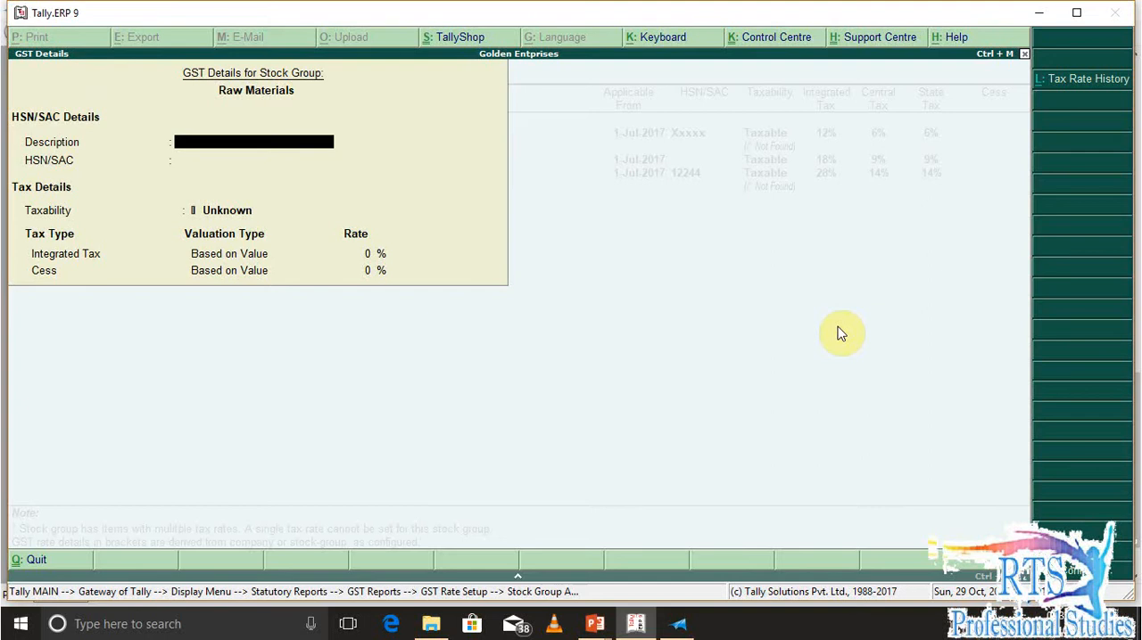
Add a tax rate history entry for Raw Materials applicable from 1-Jul-2017 with HSN/SAC Xxxx
{"action": "key", "text": "alt+l"}
{"action": "type", "text": "1-7"}
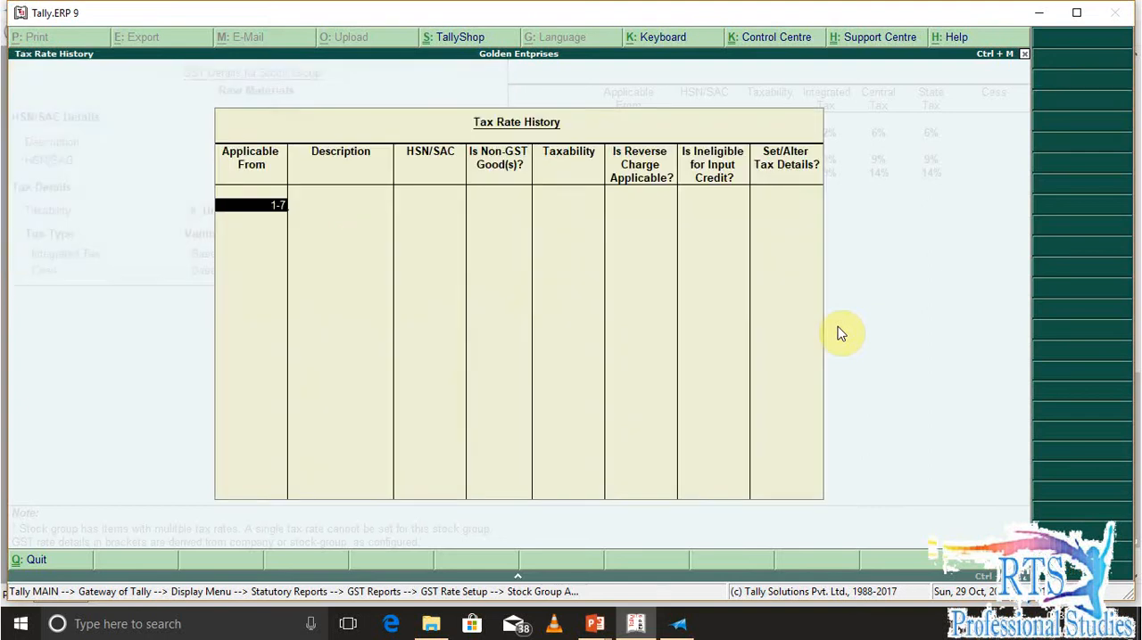
{"action": "key", "text": "Return"}
{"action": "type", "text": "Xxxx"}
{"action": "key", "text": "Return"}
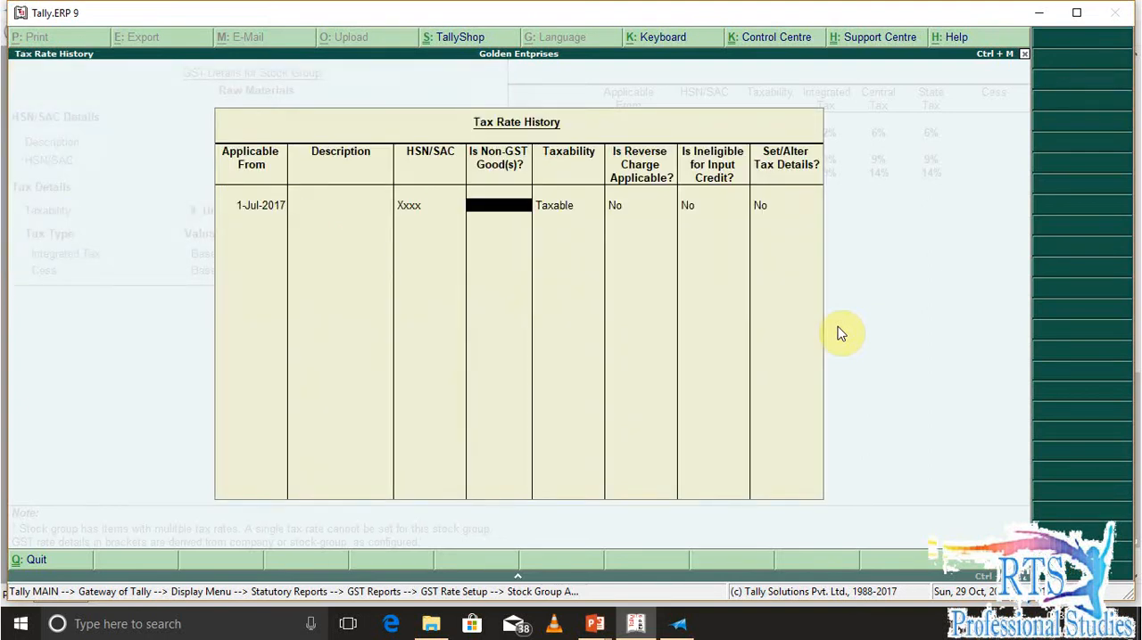
Set the Raw Materials integrated tax rate to 12% as taxable goods and save the stock group
{"action": "key", "text": "Return"}
{"action": "type", "text": "y"}
{"action": "key", "text": "Return"}
{"action": "type", "text": "12"}
{"action": "key", "text": "Return"}
{"action": "key", "text": "Return"}
{"action": "key", "text": "Return"}
{"action": "key", "text": "Return"}
{"action": "key", "text": "Return"}
{"action": "key", "text": "Return"}
{"action": "key", "text": "Return"}
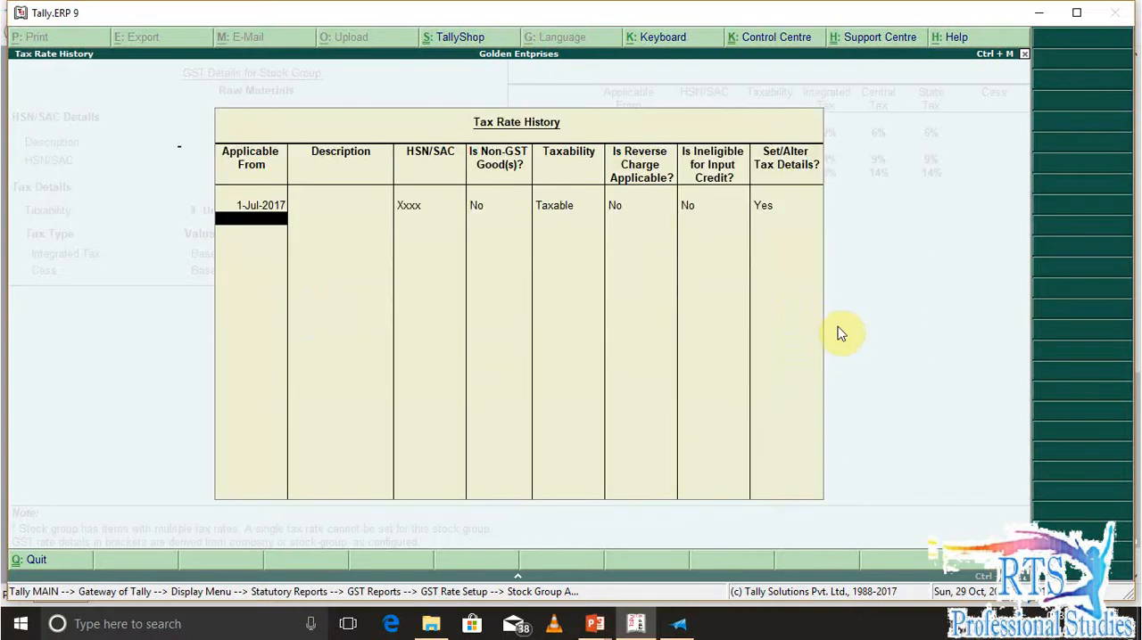
{"action": "key", "text": "Return"}
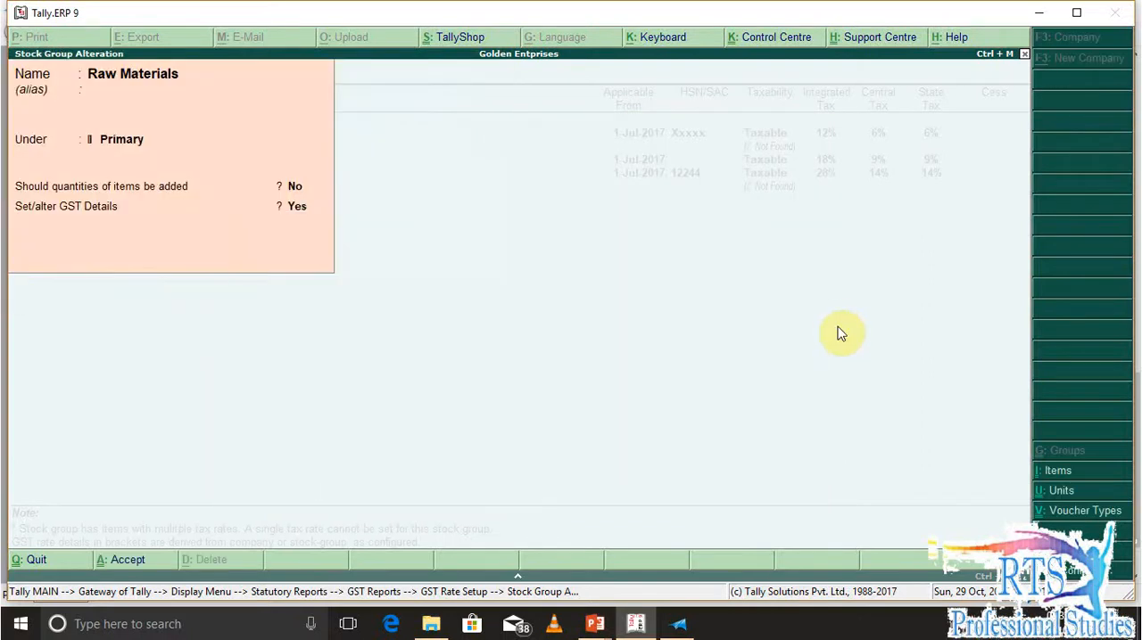
{"action": "key", "text": "Down"}
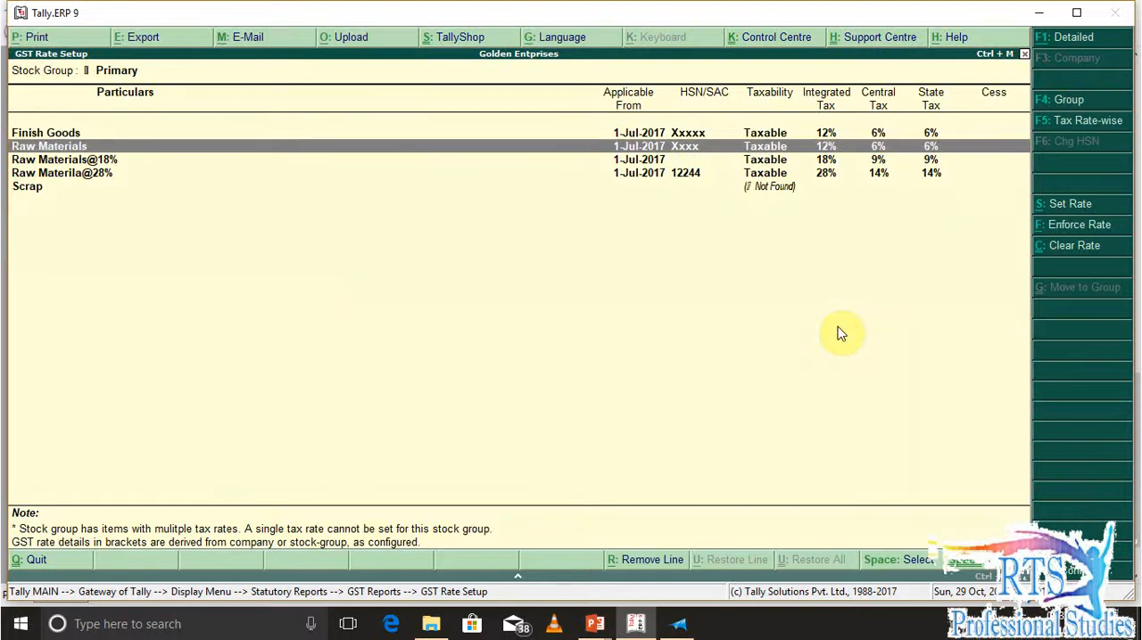
Rename the Raw Materials stock group to Raw Materials@12% and save it
{"action": "key", "text": "Return"}
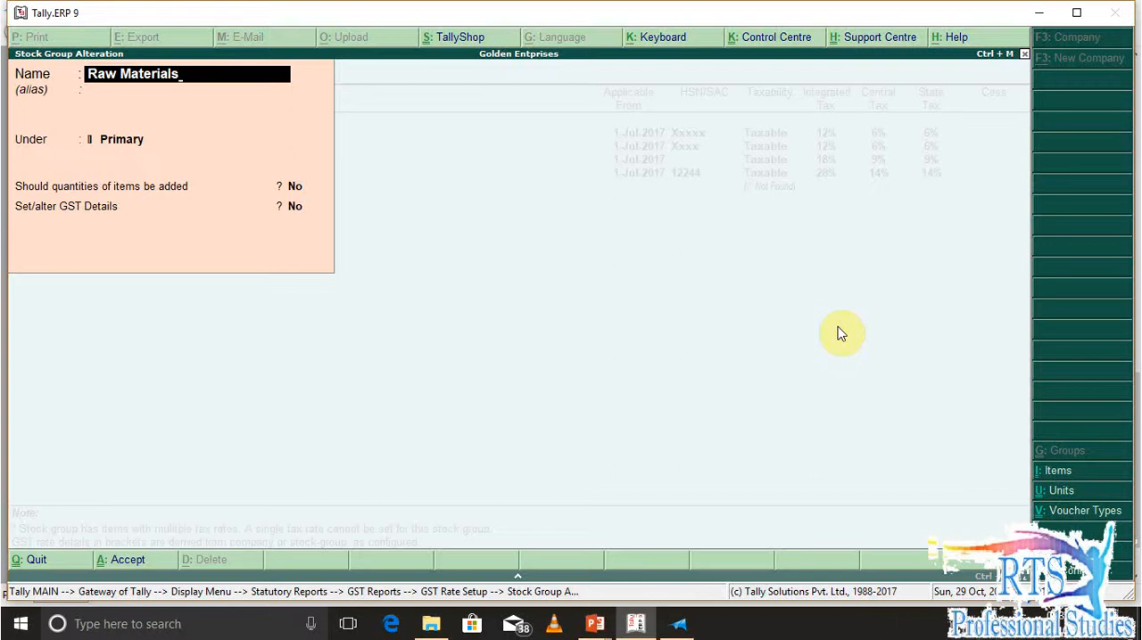
{"action": "type", "text": "#"}
{"action": "key", "text": "BackSpace"}
{"action": "type", "text": "@12%"}
{"action": "key", "text": "Return"}
{"action": "key", "text": "Return"}
{"action": "key", "text": "Return"}
{"action": "key", "text": "Return"}
{"action": "key", "text": "Return"}
{"action": "key", "text": "Return"}
{"action": "key", "text": "Return"}
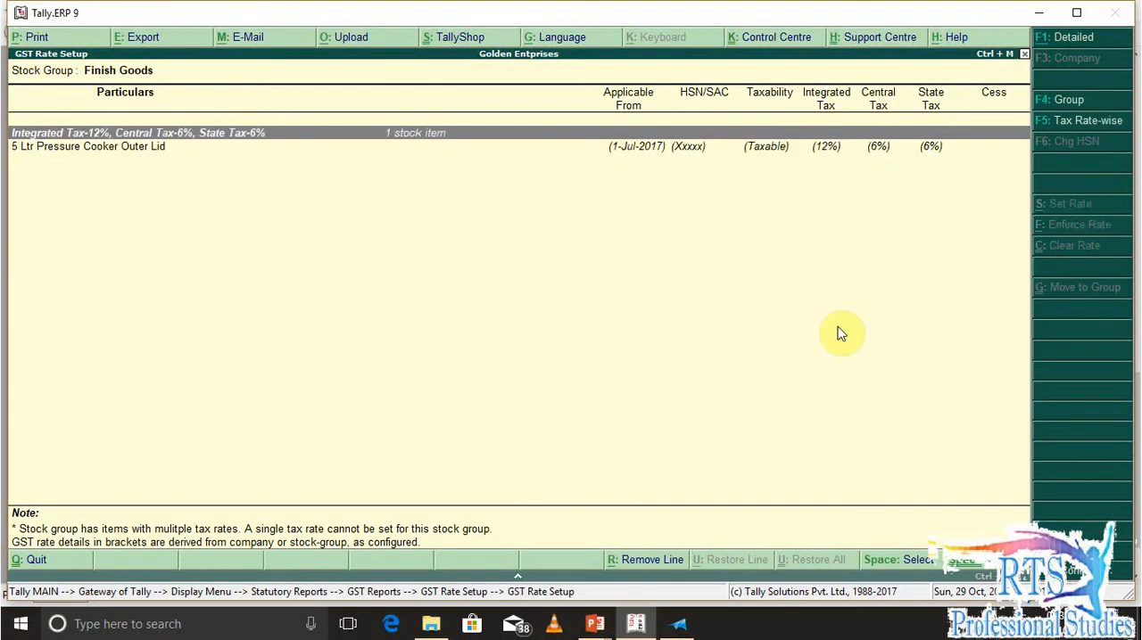
Open the Finish Goods group from the GST rate list and clear the item-level GST rate of 5 Ltr Pressure Cooker Outer Lid
{"action": "key", "text": "Escape"}
{"action": "key", "text": "Down"}
{"action": "key", "text": "Down"}
{"action": "key", "text": "Down"}
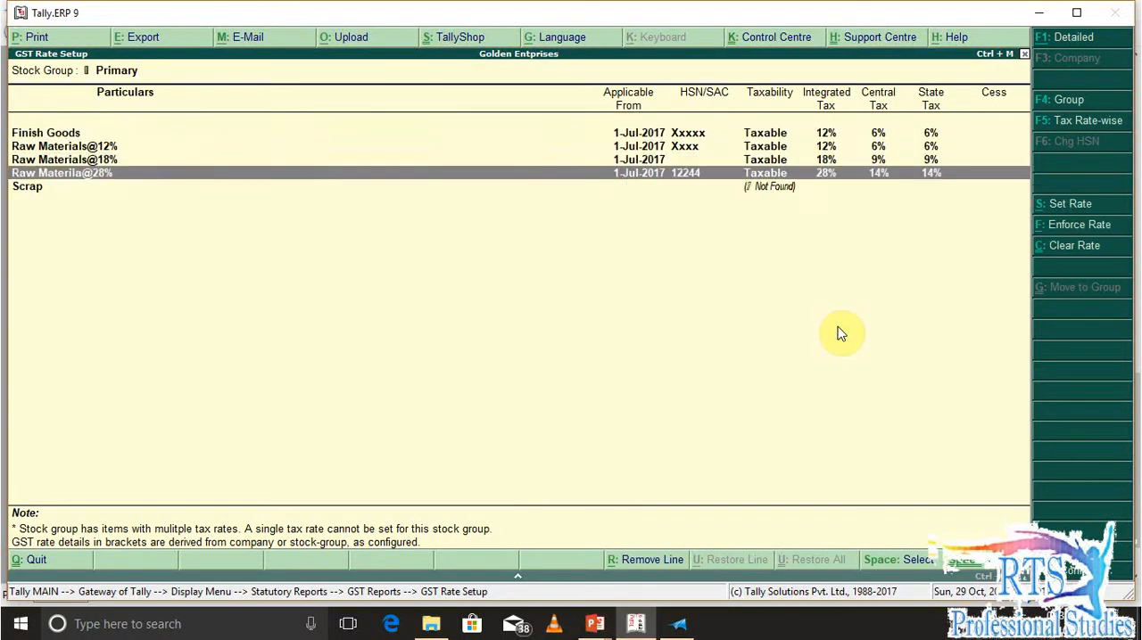
{"action": "key", "text": "Up"}
{"action": "key", "text": "Up"}
{"action": "key", "text": "Up"}
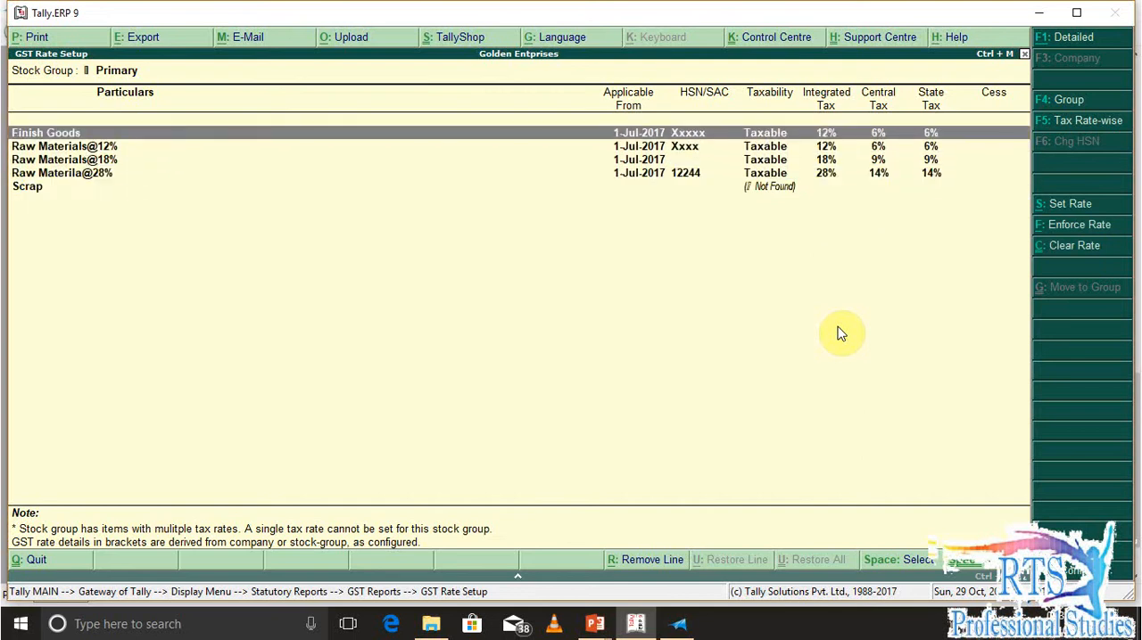
{"action": "key", "text": "Return"}
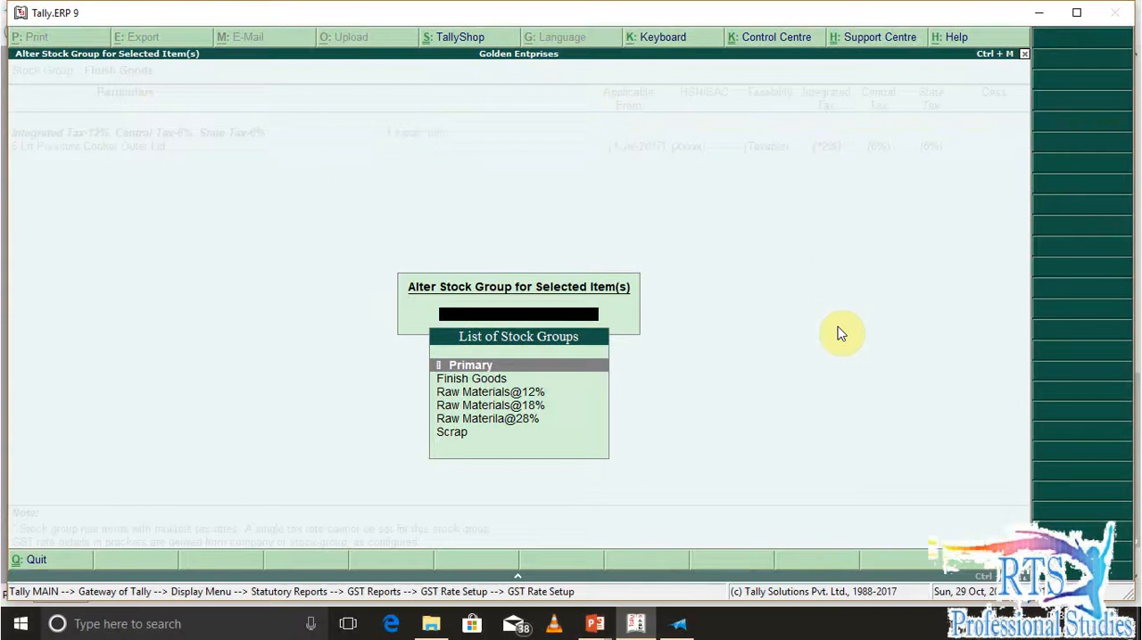
{"action": "key", "text": "Escape"}
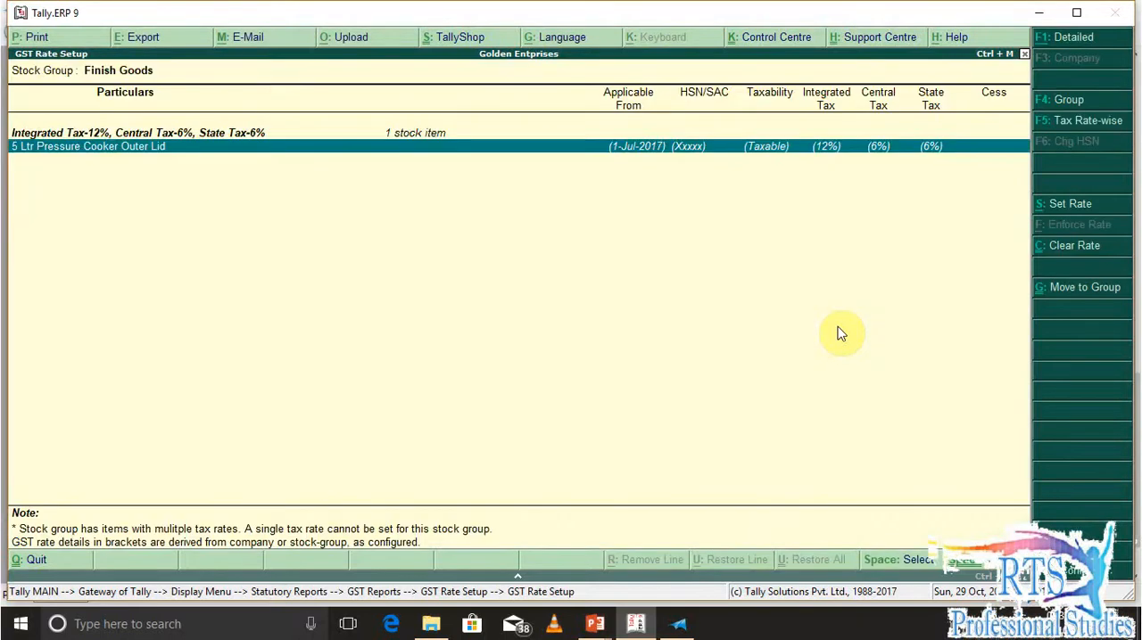
{"action": "key", "text": "alt+c"}
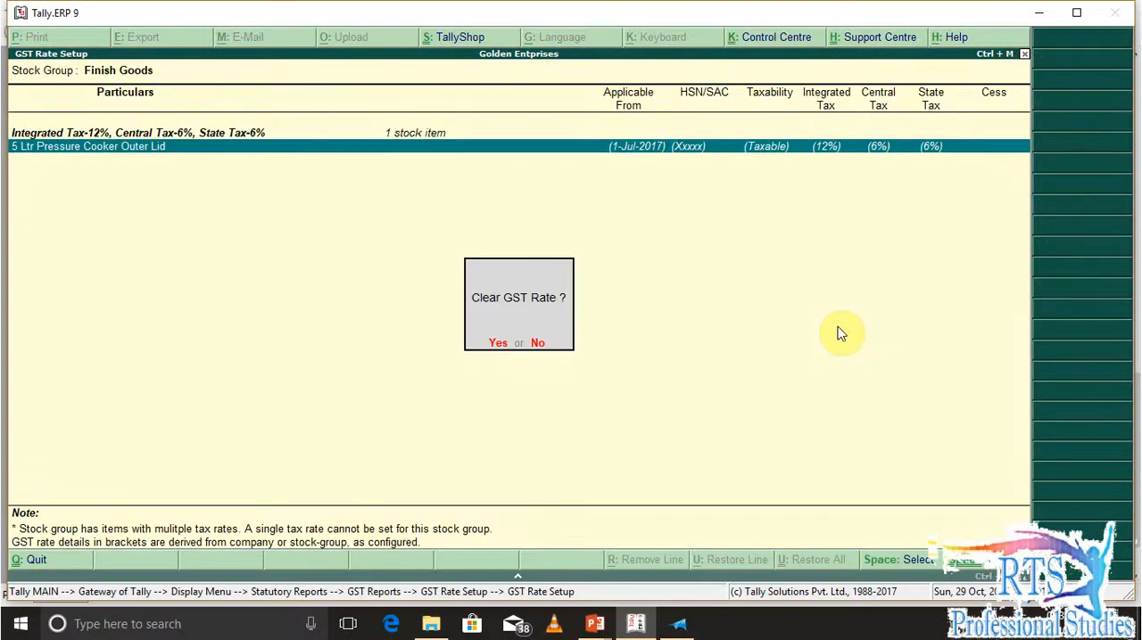
{"action": "key", "text": "y"}
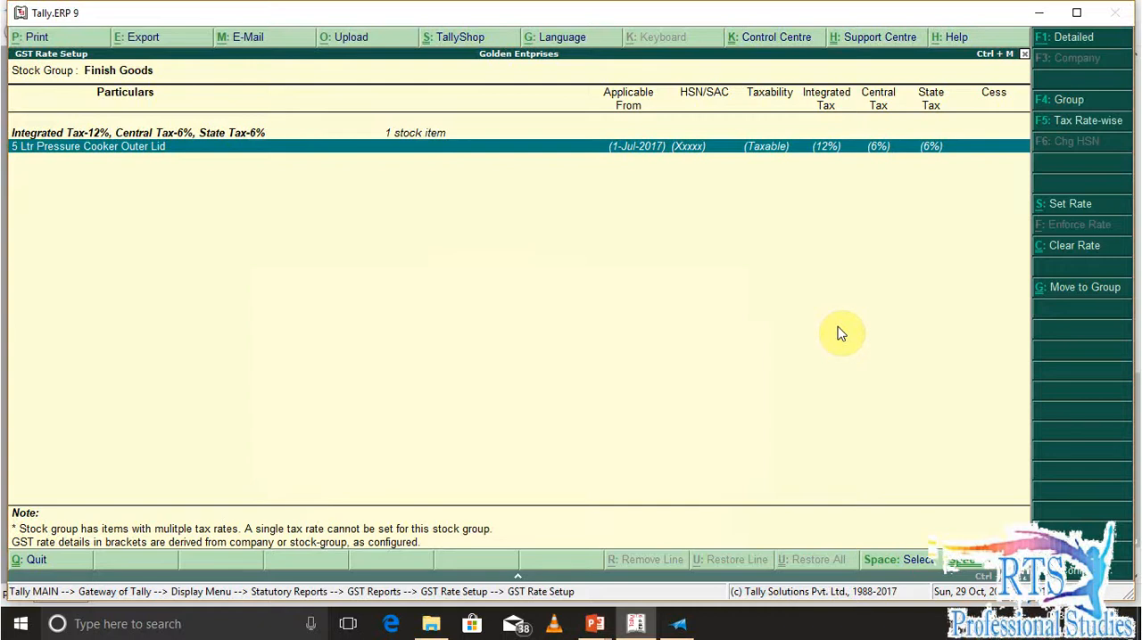
Open Raw Materials@12% and clear the item-level GST rates of Manual and Pressure Cooker Box
{"action": "key", "text": "Escape"}
{"action": "key", "text": "Return"}
{"action": "key", "text": "Down"}
{"action": "key", "text": "Escape"}
{"action": "key", "text": "Down"}
{"action": "key", "text": "Return"}
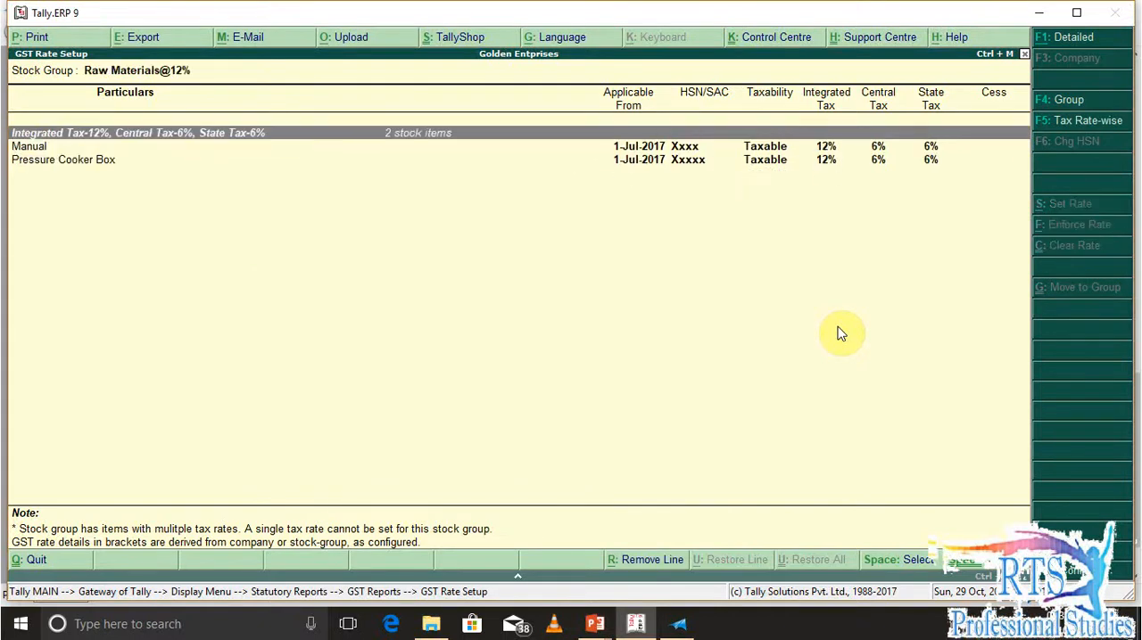
{"action": "key", "text": "Down"}
{"action": "key", "text": "space"}
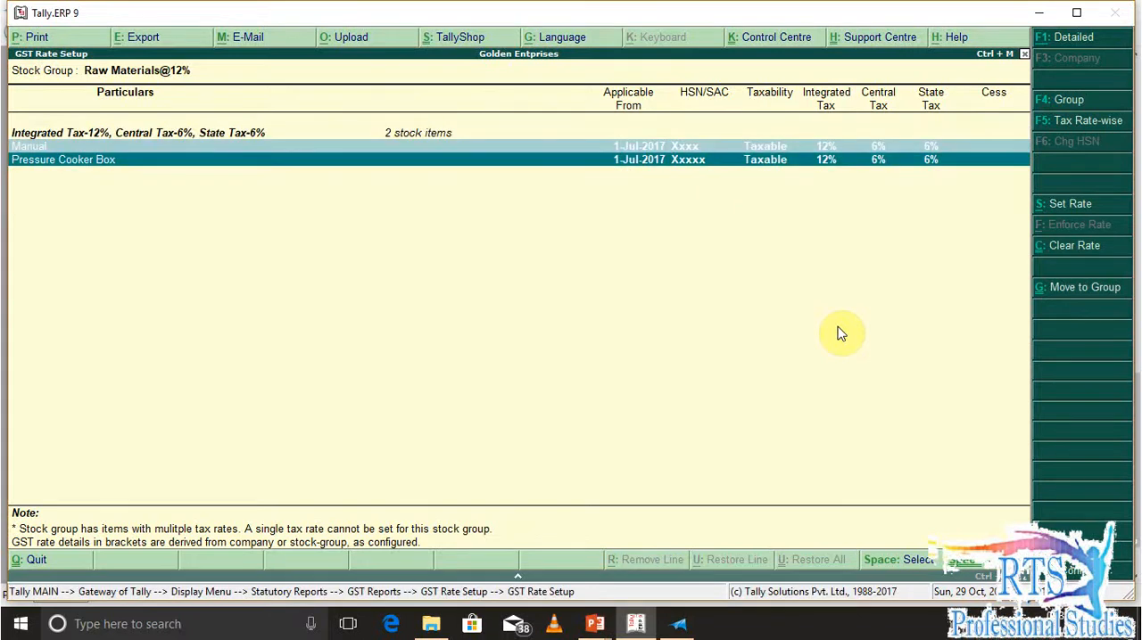
{"action": "key", "text": "alt+c"}
{"action": "key", "text": "y"}
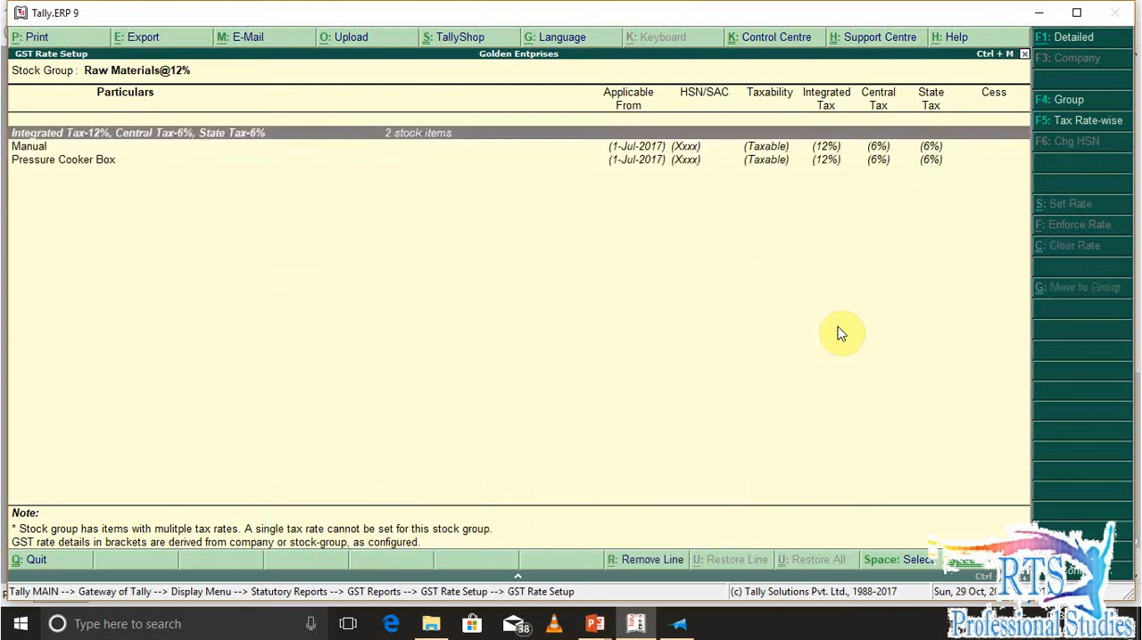
Clear the item-level GST rates of Aluminium Circel Sheet, Sefety Val, Vent Tube and Weight Set in Raw Materials@18%
{"action": "key", "text": "Escape"}
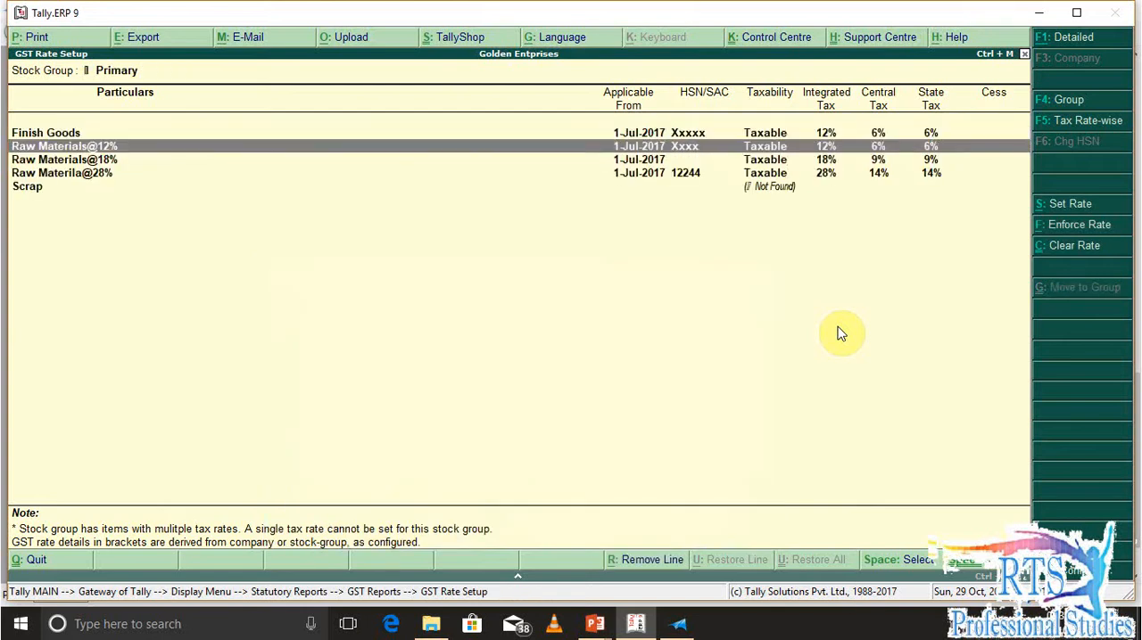
{"action": "key", "text": "Down"}
{"action": "key", "text": "Return"}
{"action": "key", "text": "Down"}
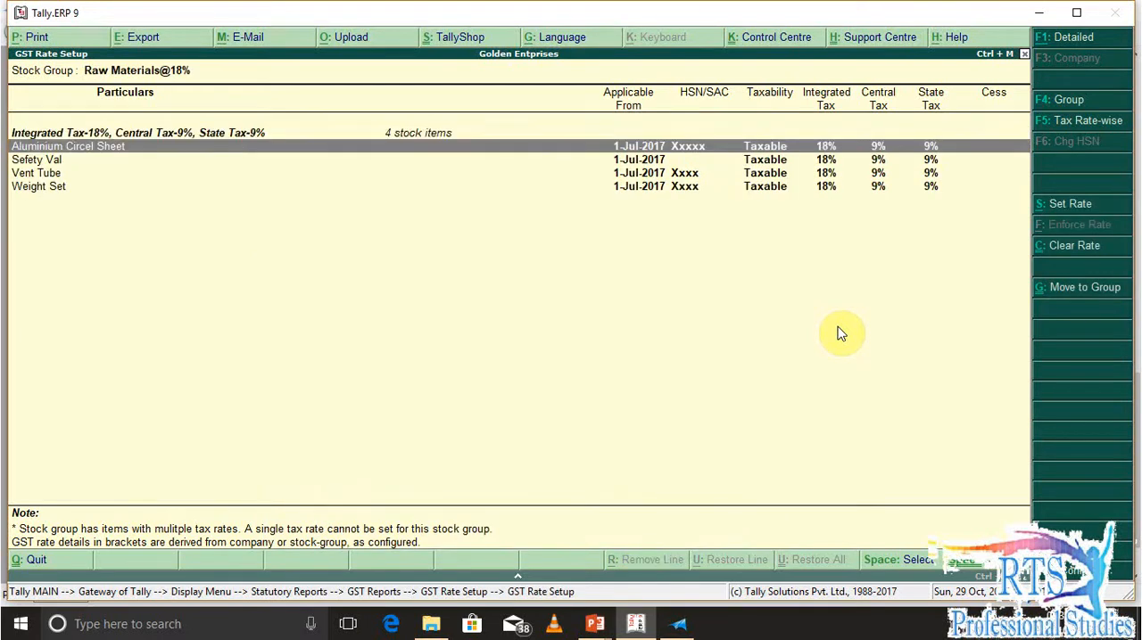
{"action": "key", "text": "shift+Down"}
{"action": "key", "text": "shift+Down"}
{"action": "key", "text": "shift+Down"}
{"action": "key", "text": "alt+c"}
{"action": "key", "text": "y"}
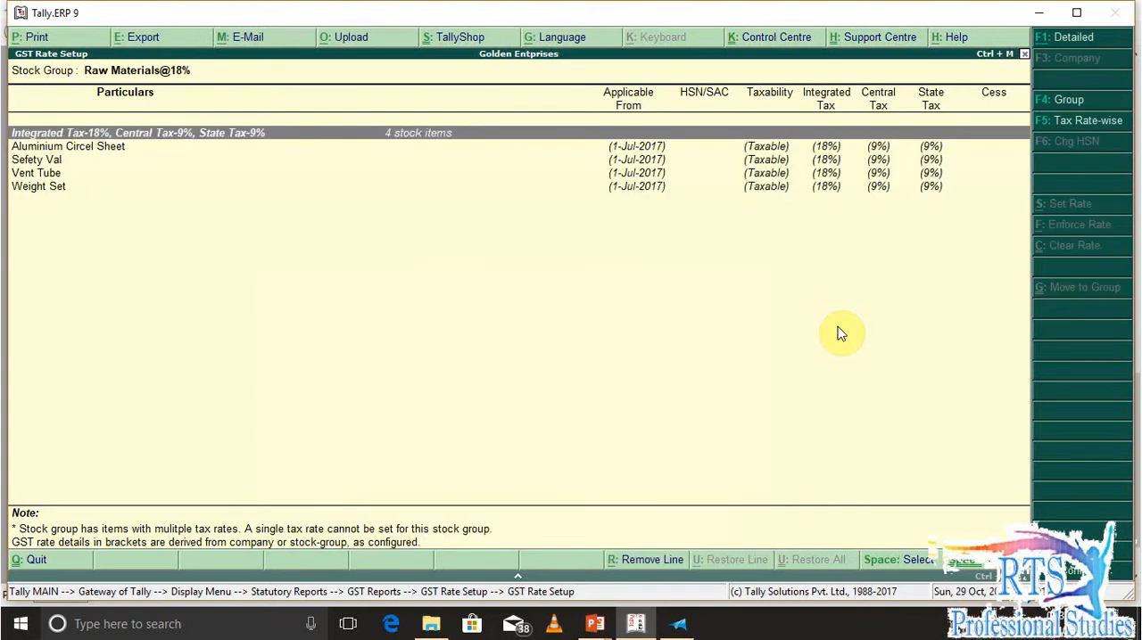
Clear the item-level GST rates of Handel Set and Rubber Gasket in the Raw Materila@28% group
{"action": "key", "text": "Escape"}
{"action": "key", "text": "Down"}
{"action": "key", "text": "Down"}
{"action": "key", "text": "Down"}
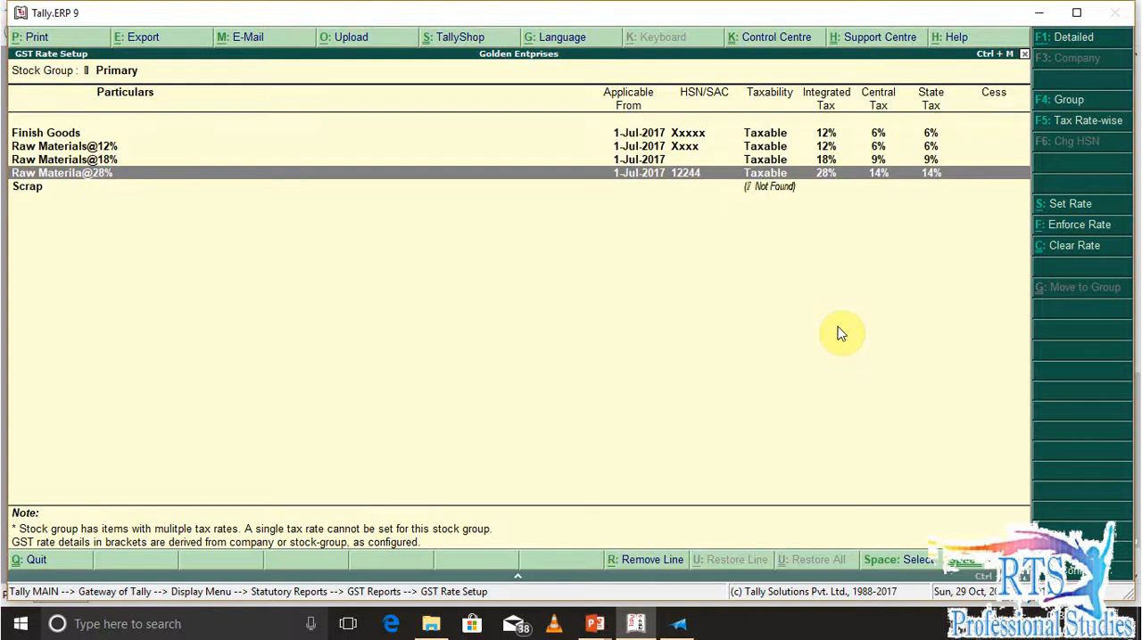
{"action": "key", "text": "Return"}
{"action": "key", "text": "Down"}
{"action": "key", "text": "Down"}
{"action": "key", "text": "space"}
{"action": "key", "text": "Up"}
{"action": "key", "text": "space"}
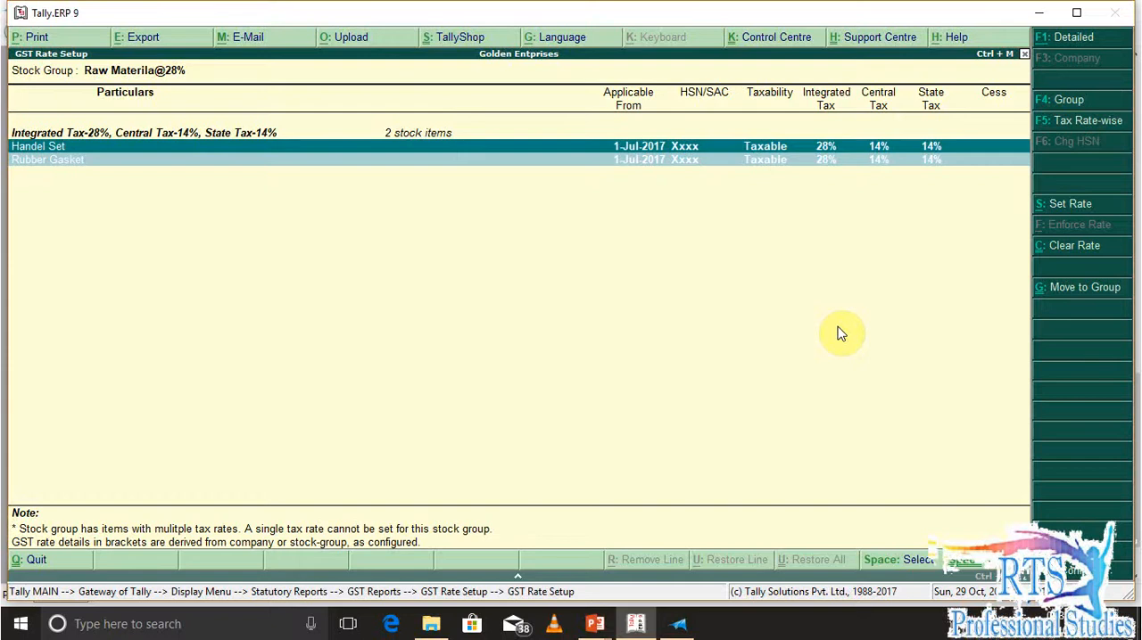
{"action": "key", "text": "alt+c"}
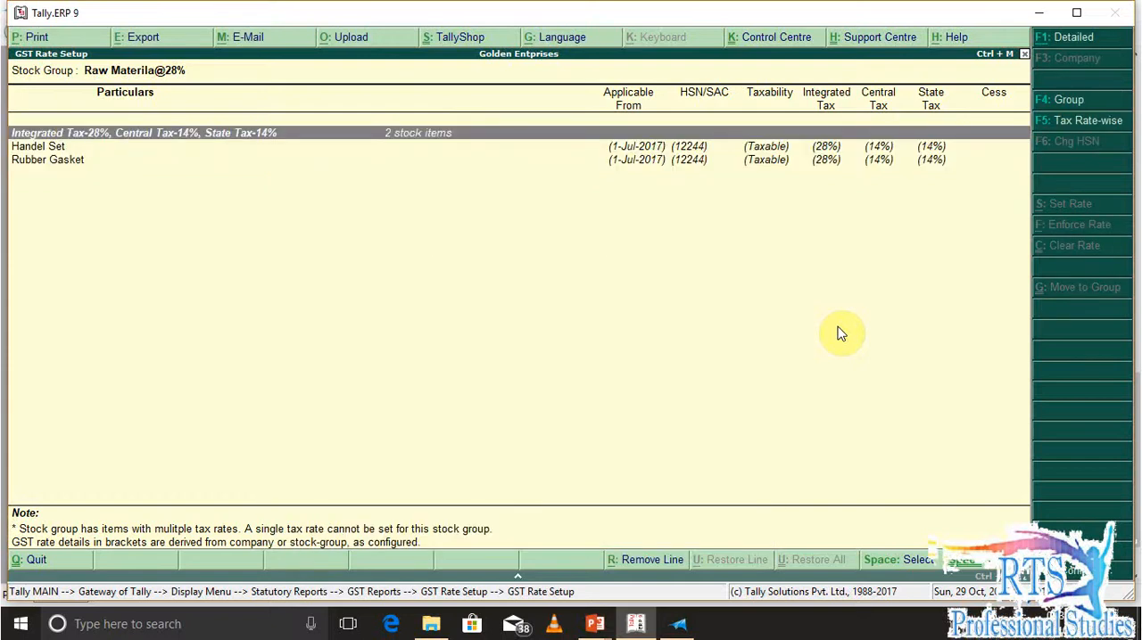
Examine the items' GST rates in each stock group, from Finish Goods through the three raw material groups
{"action": "key", "text": "Escape"}
{"action": "key", "text": "Down"}
{"action": "key", "text": "Down"}
{"action": "key", "text": "Down"}
{"action": "key", "text": "Down"}
{"action": "key", "text": "Up"}
{"action": "key", "text": "Up"}
{"action": "key", "text": "Up"}
{"action": "key", "text": "Up"}
{"action": "key", "text": "Return"}
{"action": "key", "text": "Escape"}
{"action": "key", "text": "Down"}
{"action": "key", "text": "Return"}
{"action": "key", "text": "Escape"}
{"action": "key", "text": "Down"}
{"action": "key", "text": "Return"}
{"action": "key", "text": "Escape"}
{"action": "key", "text": "Down"}
{"action": "key", "text": "Return"}
{"action": "key", "text": "Escape"}
{"action": "key", "text": "Down"}
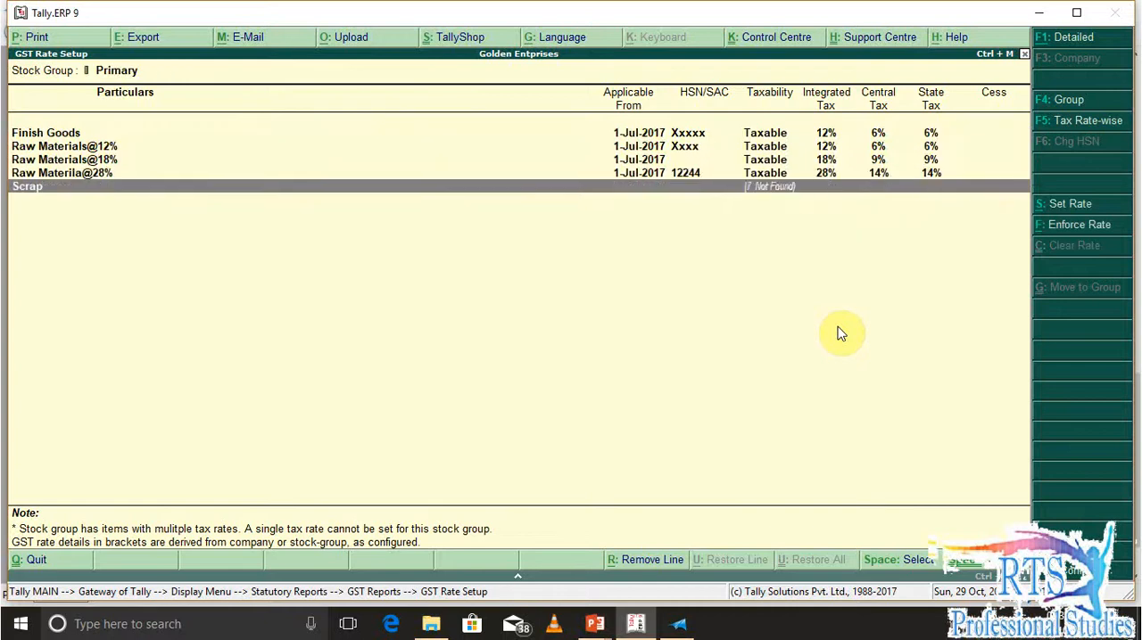
{"action": "key", "text": "Up"}
{"action": "key", "text": "Up"}
{"action": "key", "text": "Up"}
{"action": "key", "text": "Up"}
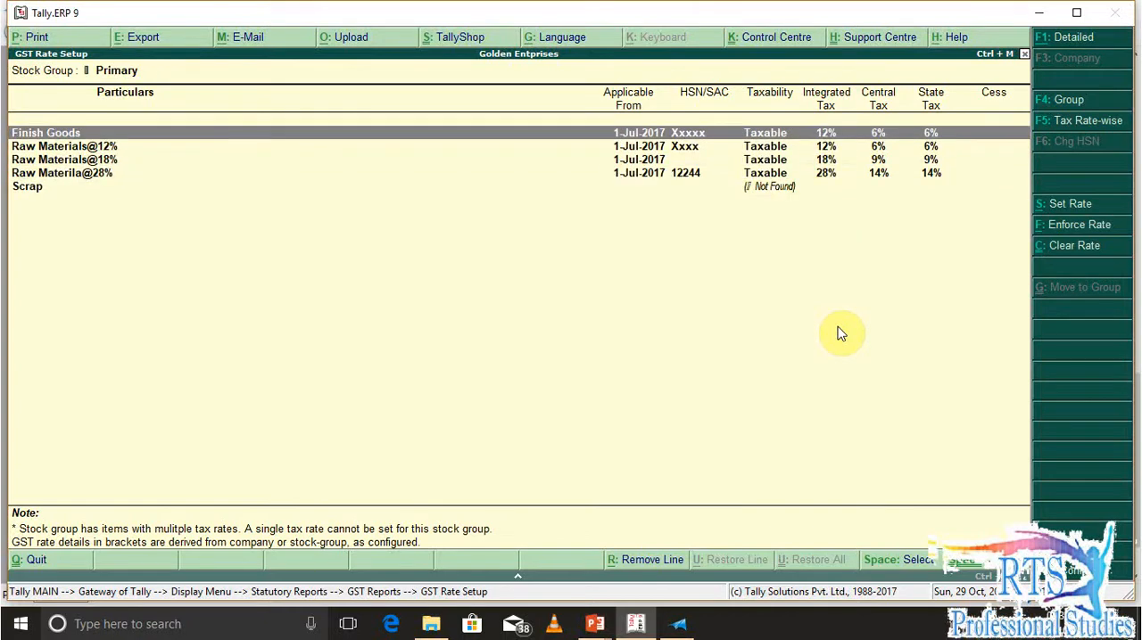
{"action": "key", "text": "Return"}
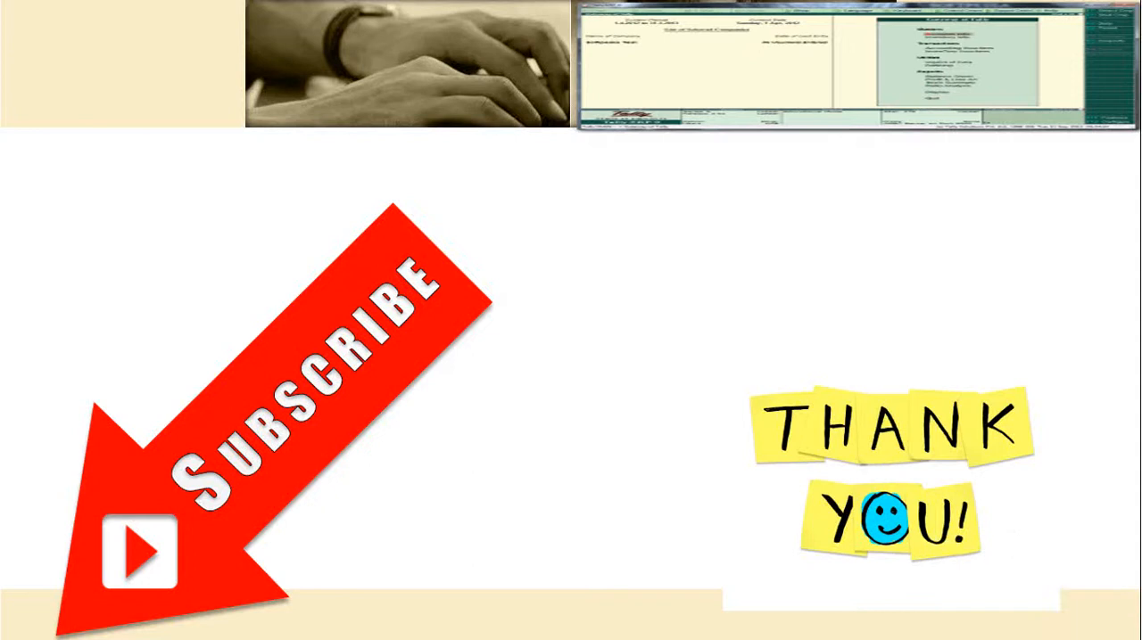